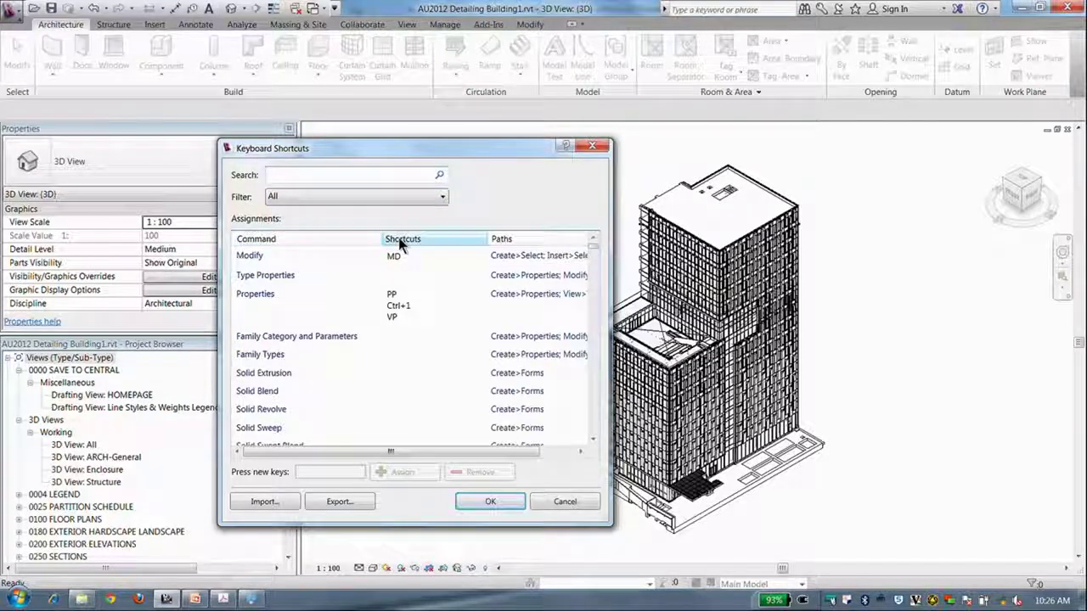
Step: Find the Default 3D View command by searching for 3d, then remove its 3D shortcut and assign 3D to it again
type("3d")
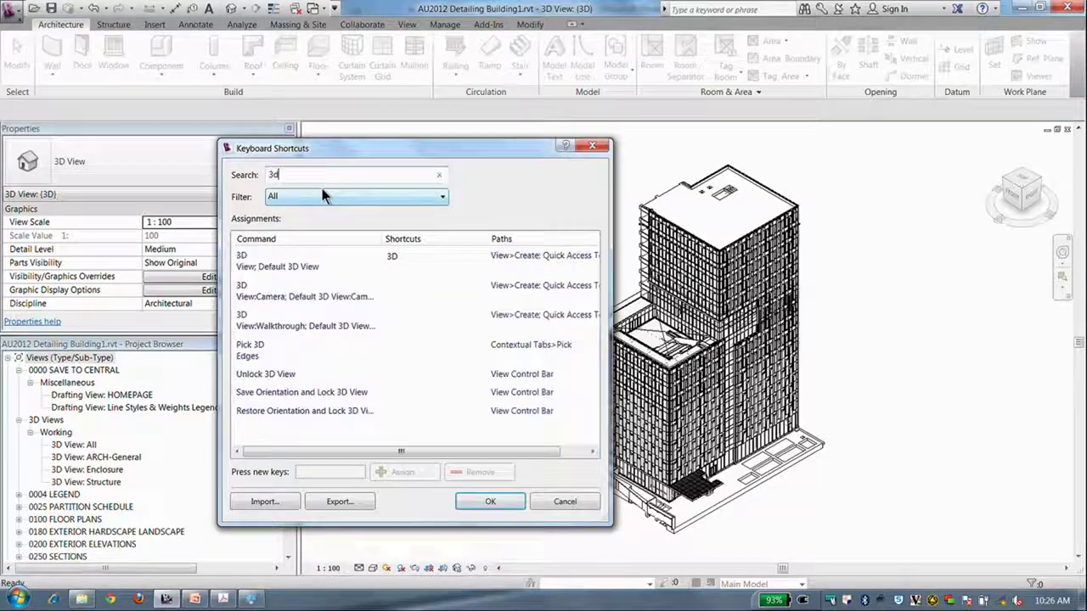
left_click(271, 265)
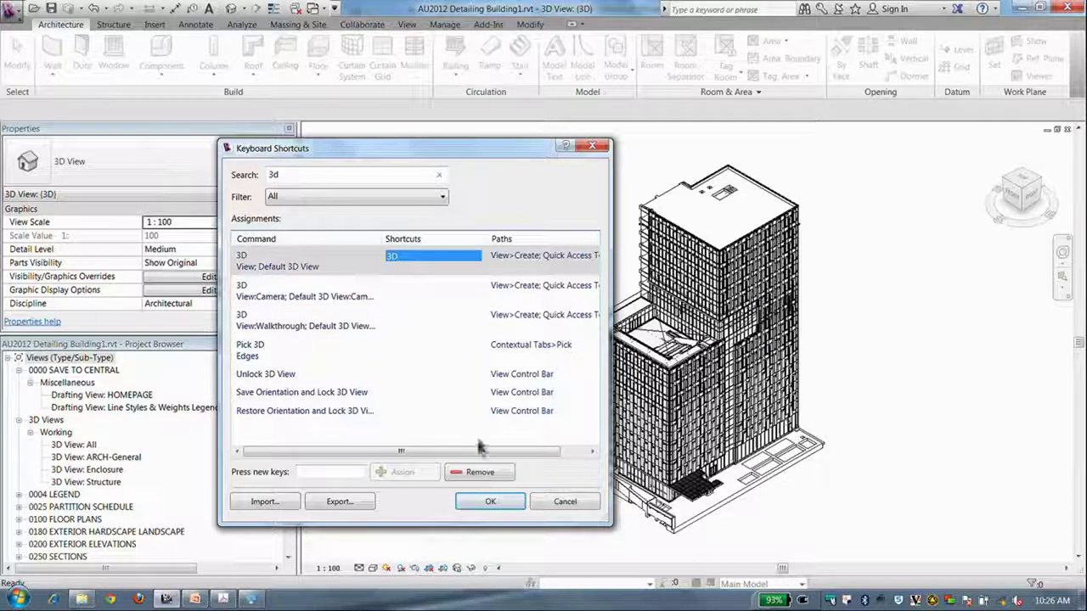
left_click(478, 471)
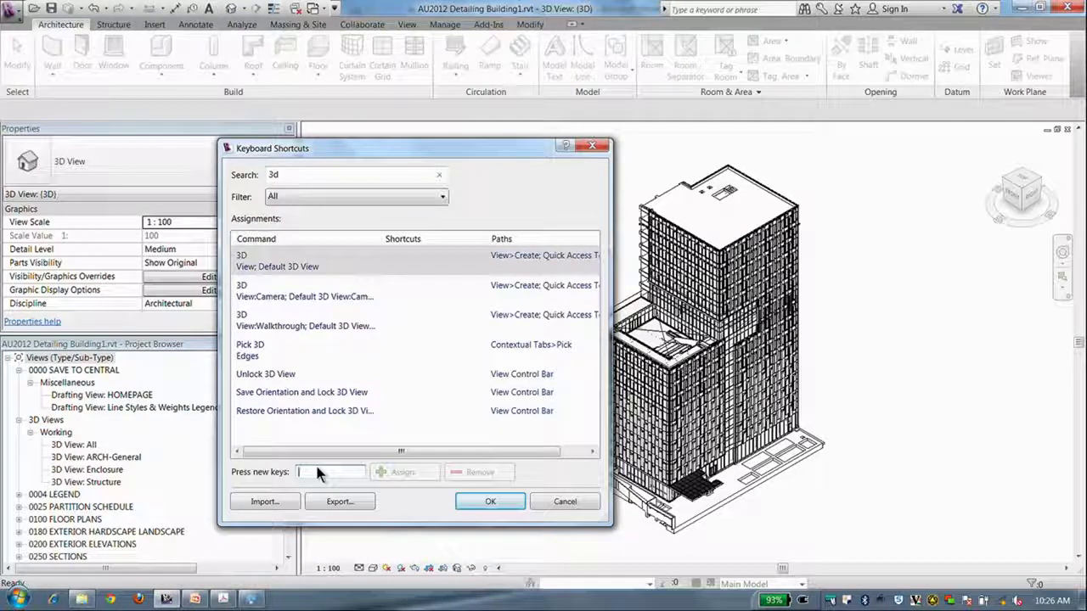
left_click(316, 472)
type("3d")
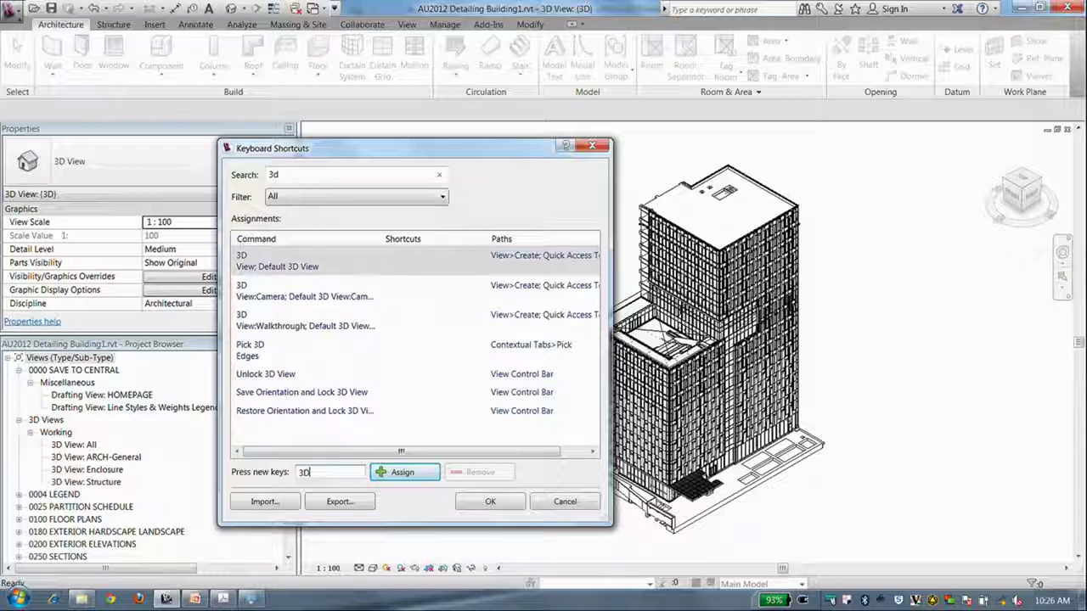
left_click(408, 476)
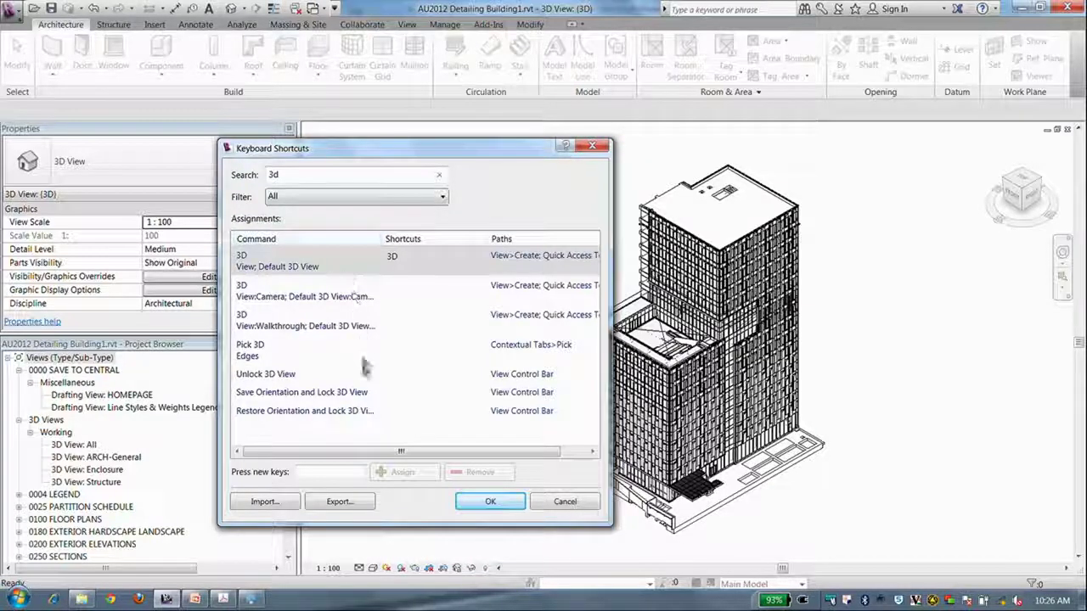
Step: Assign 2D as an additional keyboard shortcut for the Default 3D View command
left_click(339, 472)
type("3D")
left_click(406, 473)
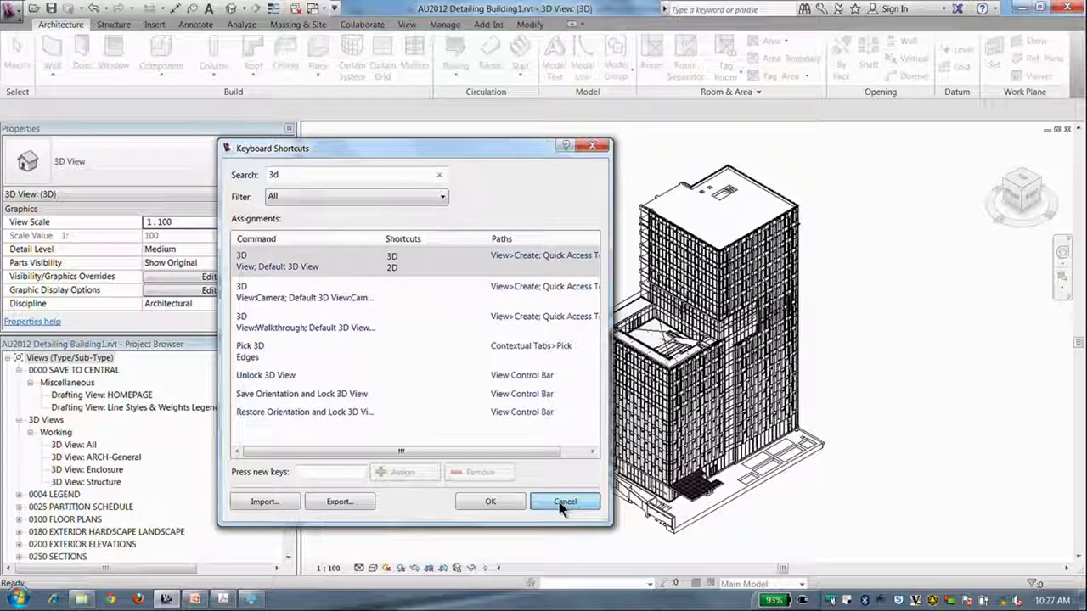
Step: Remove the 2D shortcut from the Default 3D View command and accept the keyboard shortcut settings
left_click(399, 268)
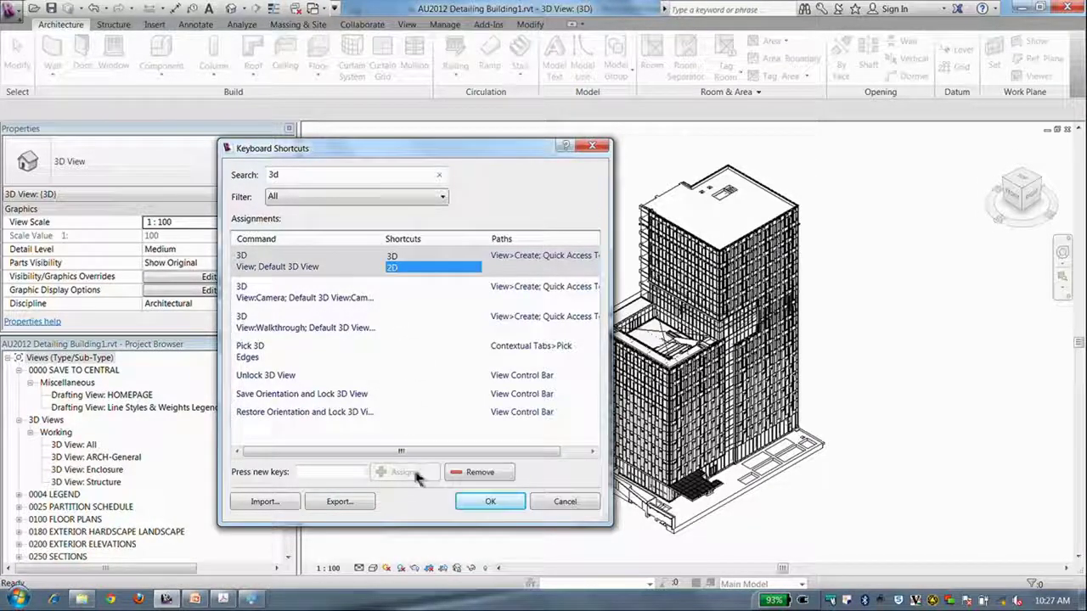
left_click(469, 477)
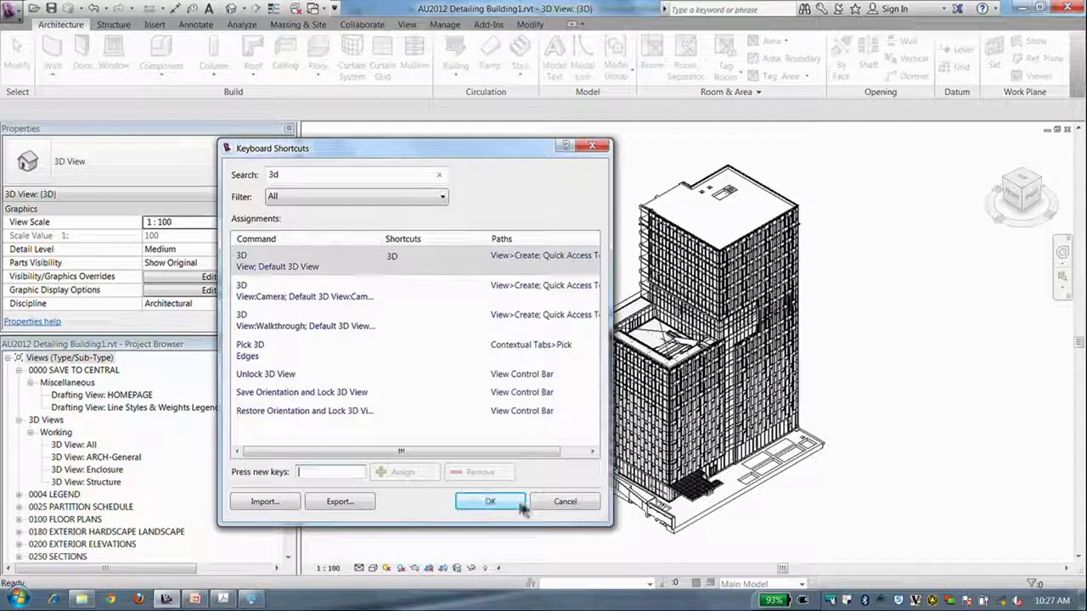
left_click(501, 502)
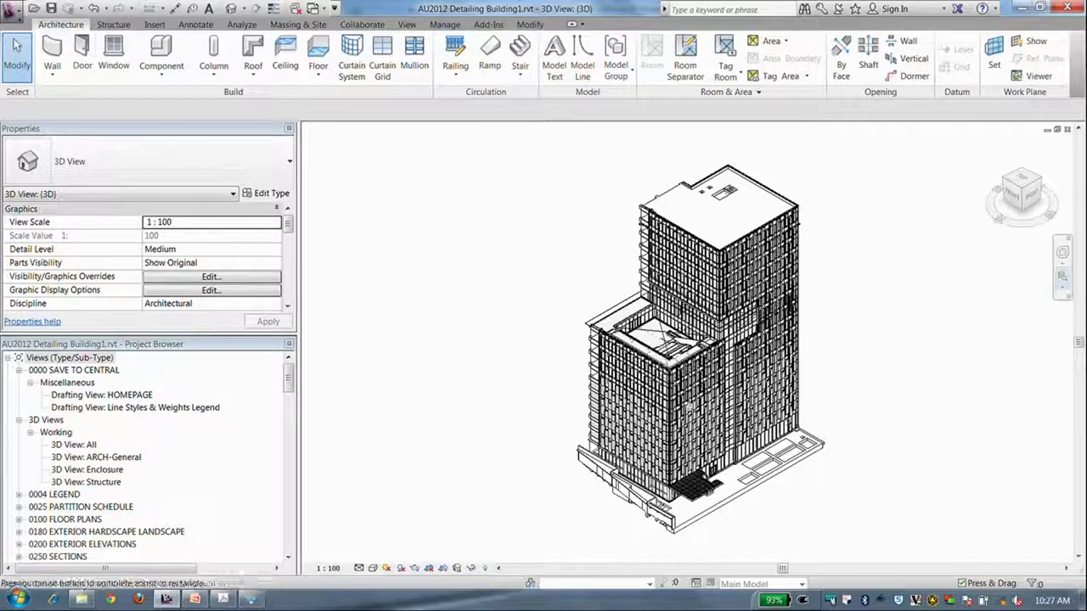
Step: View the ARCH-General 3D view of the building, followed by the Enclosure 3D view
scroll(698, 416, "up", 5)
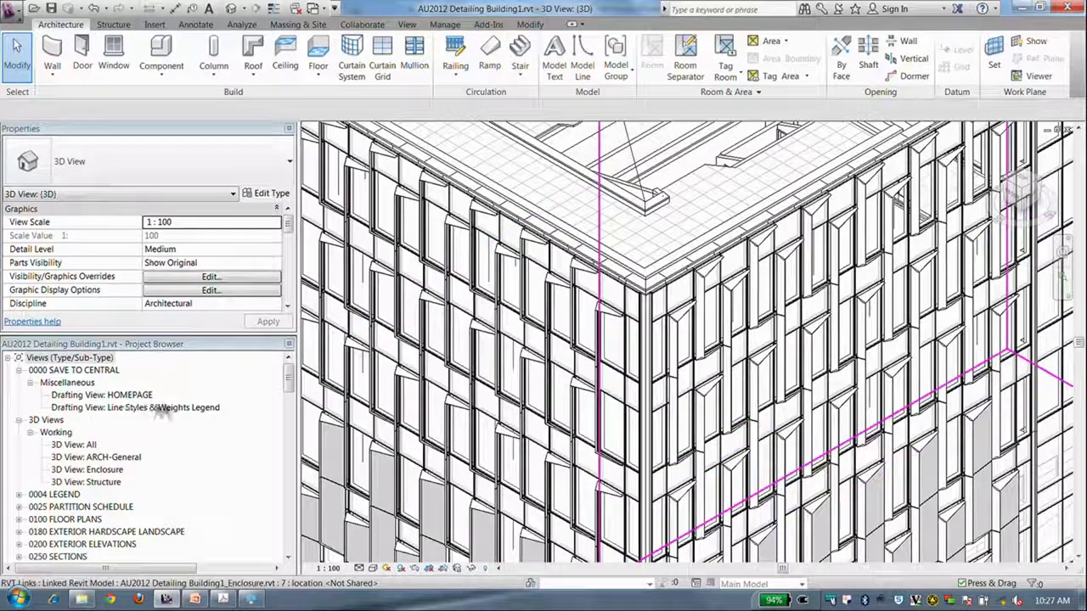
double_click(97, 457)
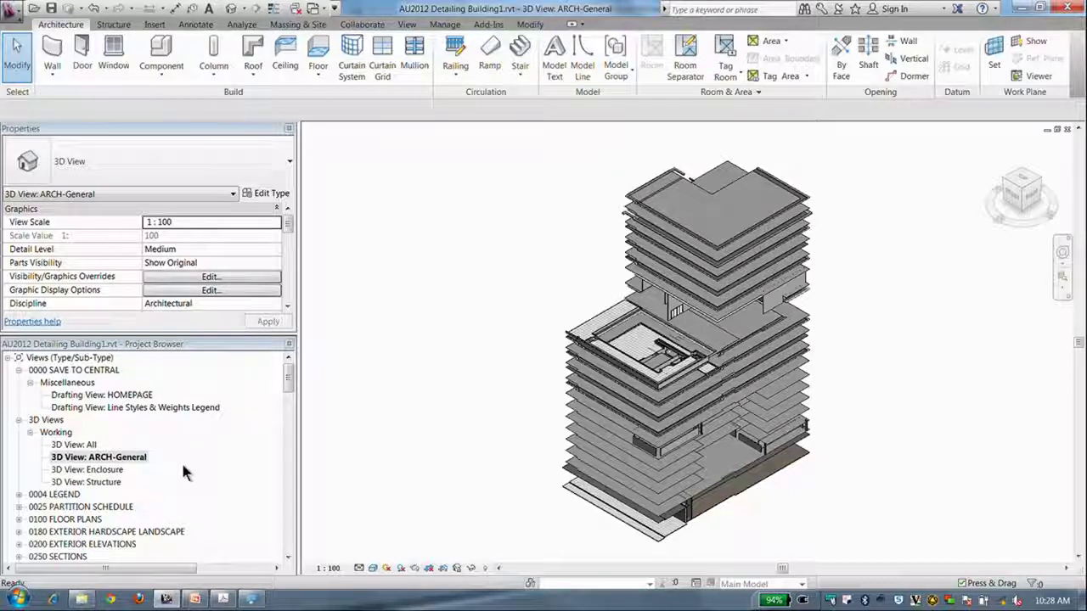
left_click(87, 471)
double_click(100, 474)
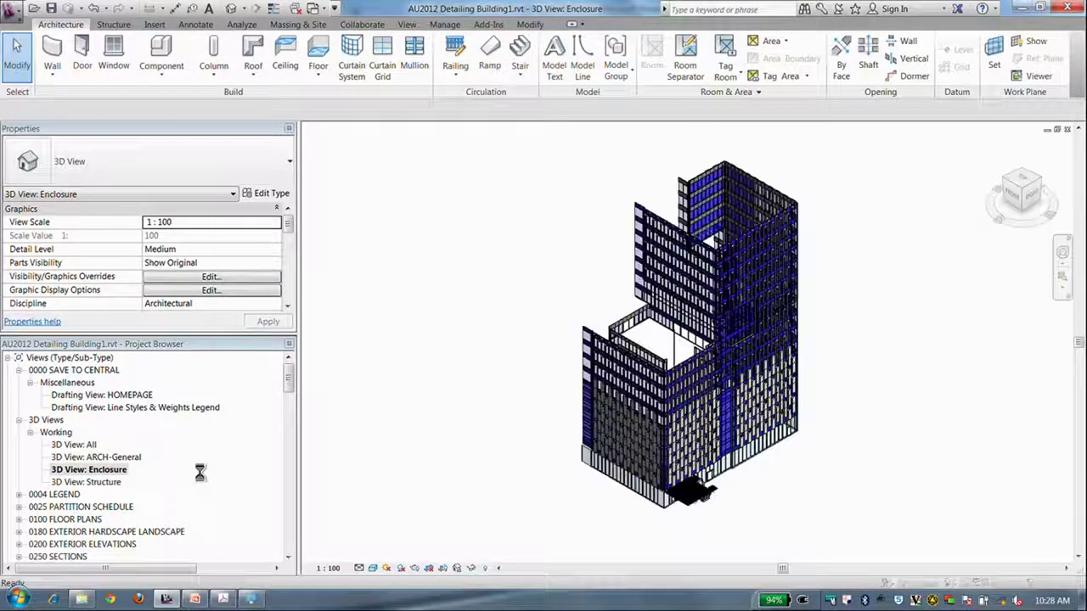
Step: Open the Structure 3D view and inspect the framing at the front corner of the building's lower block
double_click(201, 481)
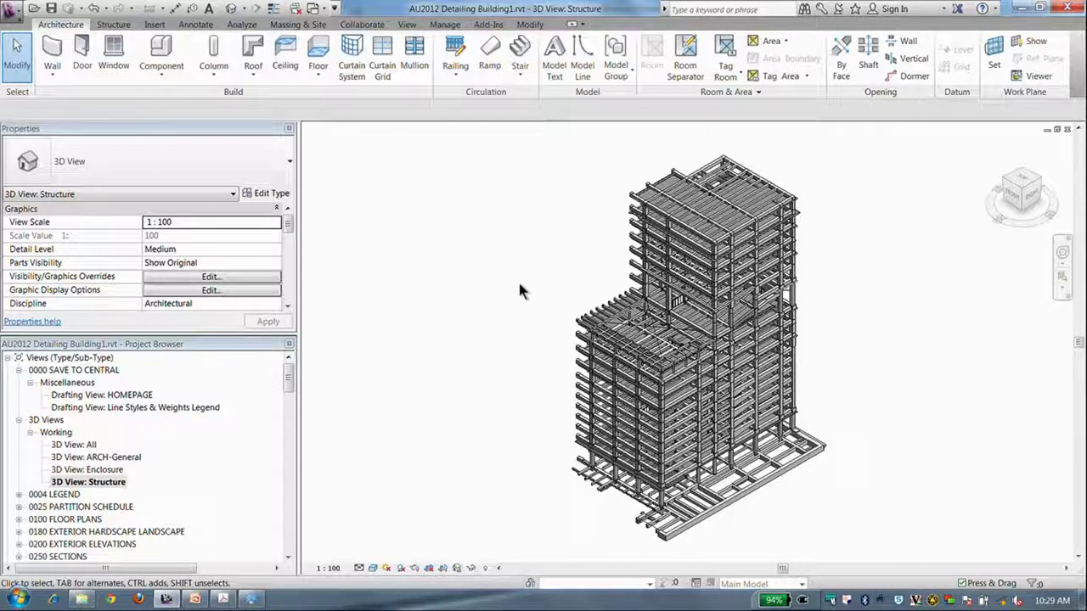
key("z")
key("r")
left_click_drag(656, 350, 686, 428)
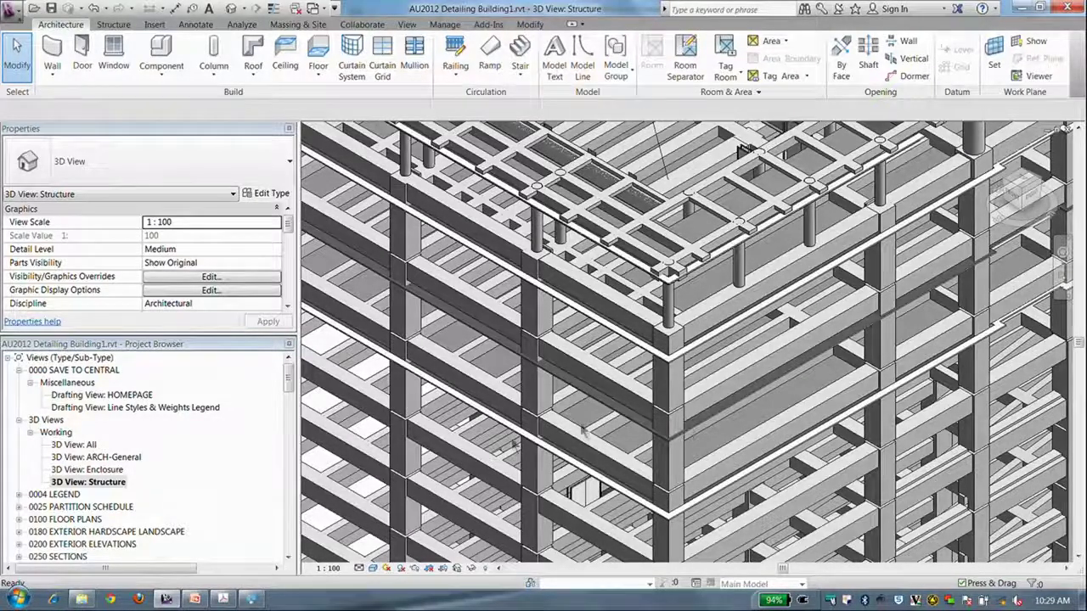
Step: Open the Enclosure 3D view and inspect the curtain wall panels and fins at the lower block's front corner
left_click(101, 472)
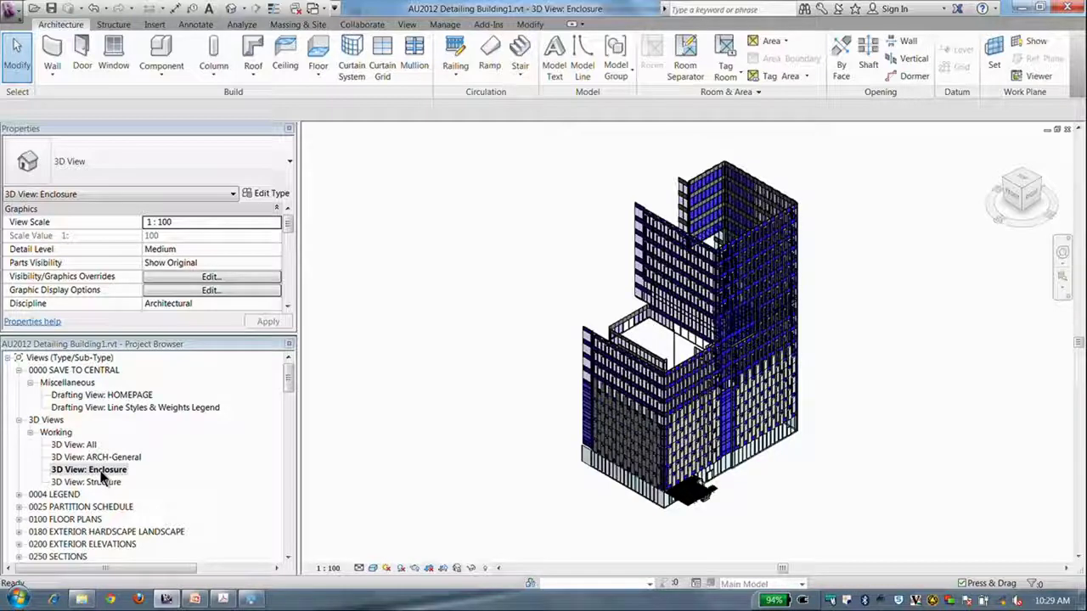
key("z")
key("r")
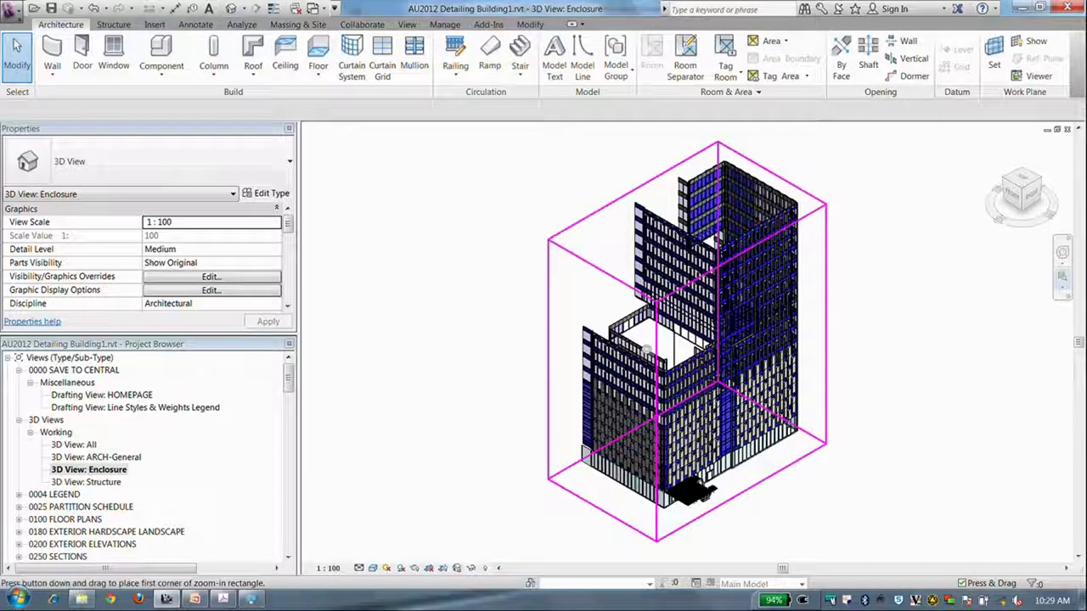
left_click_drag(686, 393, 706, 458)
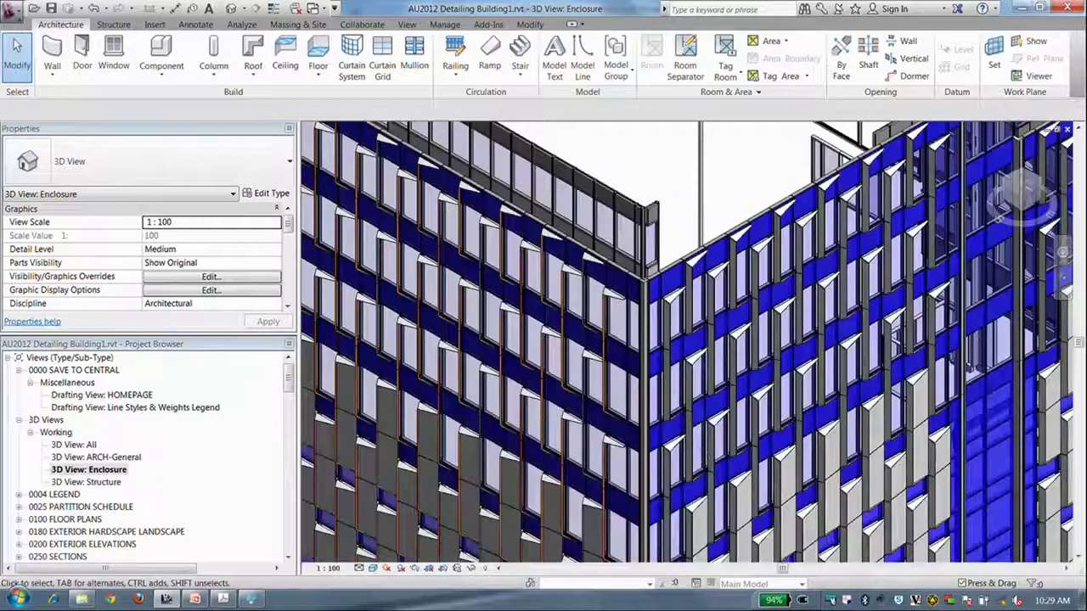
scroll(695, 309, "up", 3)
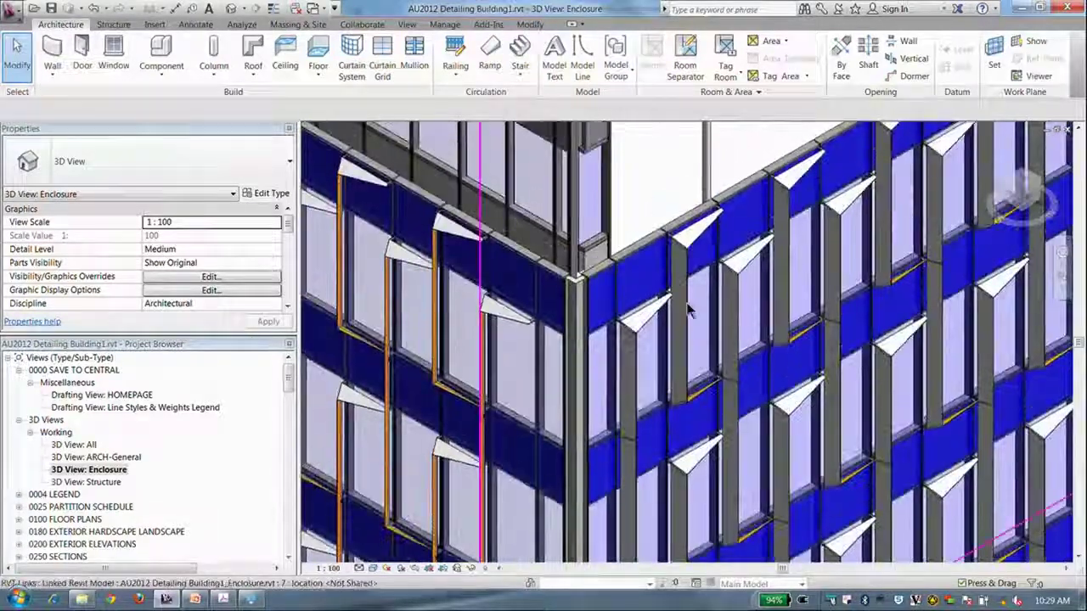
scroll(626, 316, "up", 3)
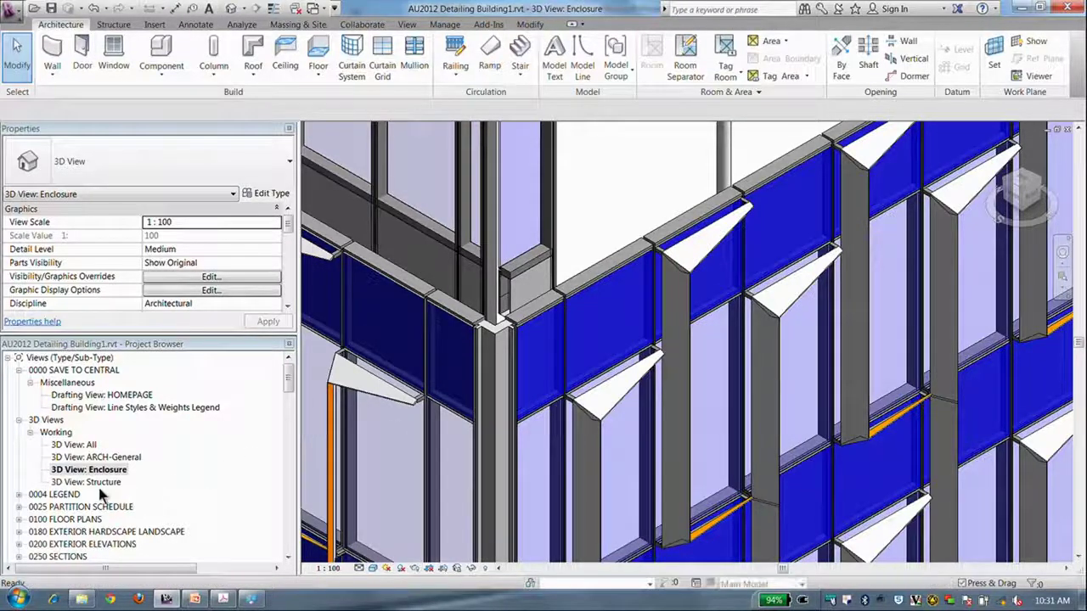
Step: Open the HOMEPAGE drafting view under 0000 SAVE TO CENTRAL
left_click(289, 377)
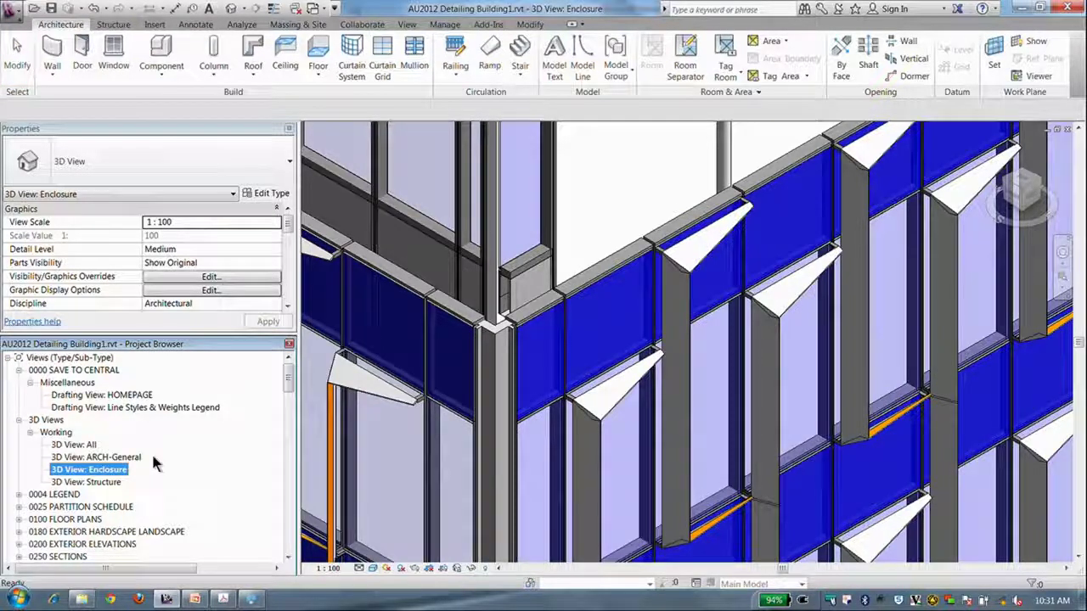
mouse_move(290, 384)
left_mouse_down()
mouse_move(289, 406)
mouse_move(289, 367)
left_mouse_up()
double_click(132, 395)
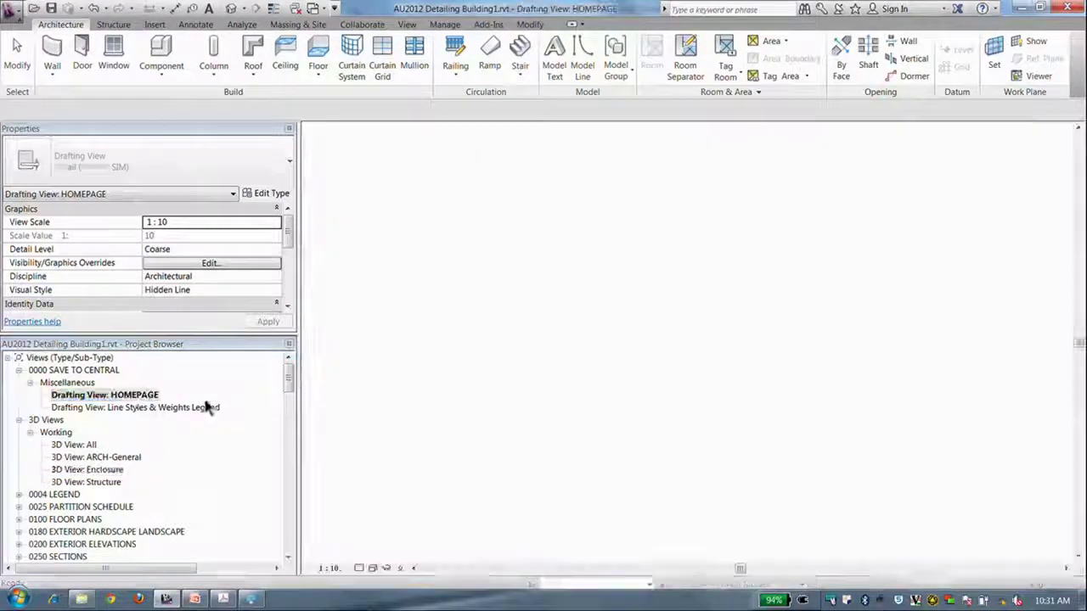
Step: Look over the architecture sheets and open the SOM Standard drafting view A056000D1 - Stair & Railing under 0350 SECTIONS AND DETAILS
left_click_drag(285, 378, 286, 427)
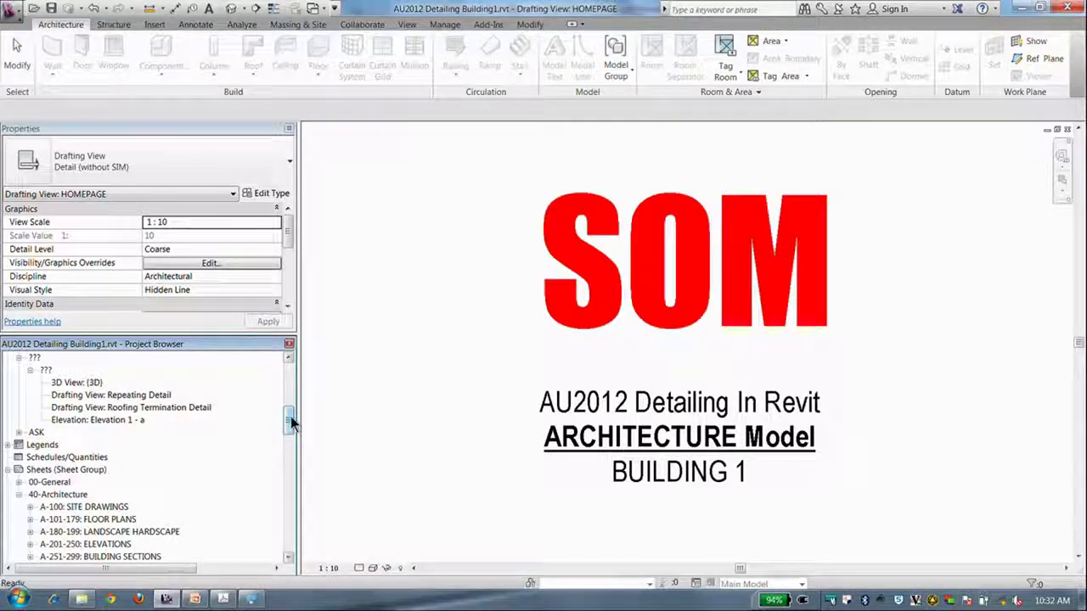
scroll(290, 422, "down", 3)
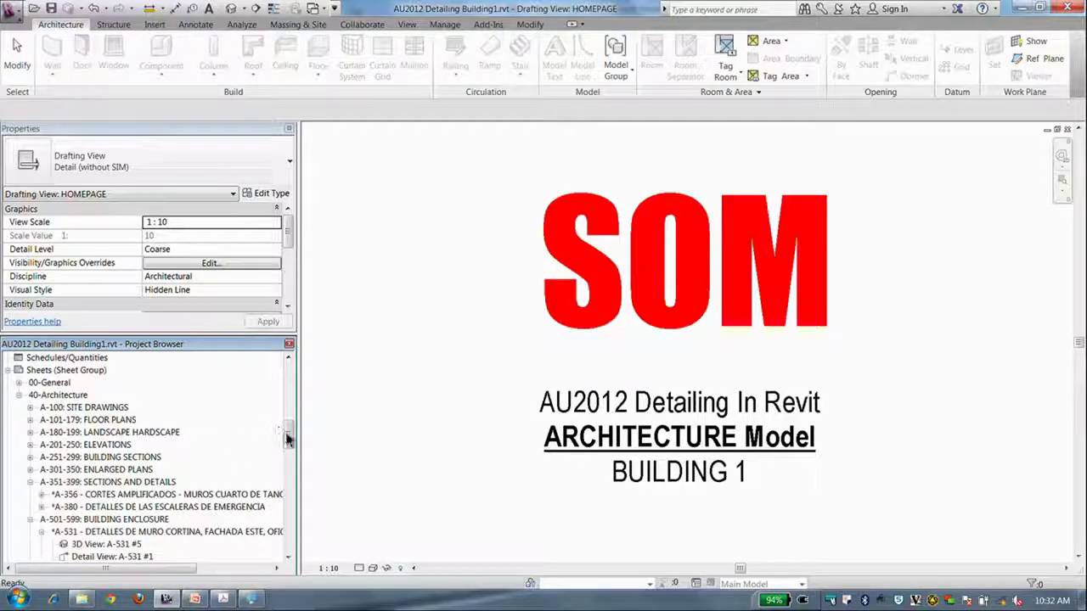
scroll(289, 437, "down", 2)
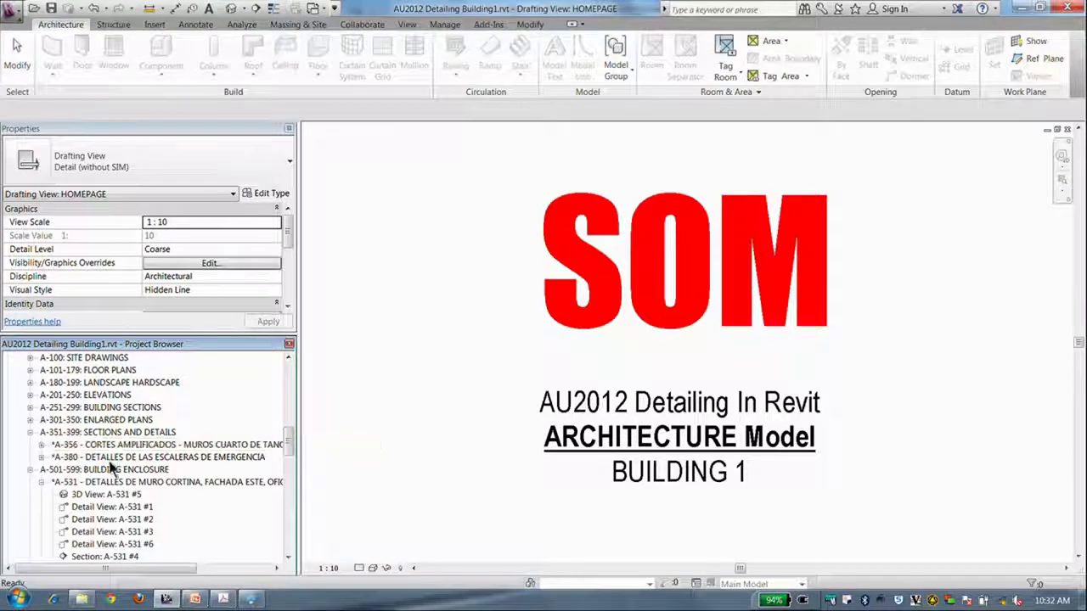
left_click_drag(289, 442, 289, 439)
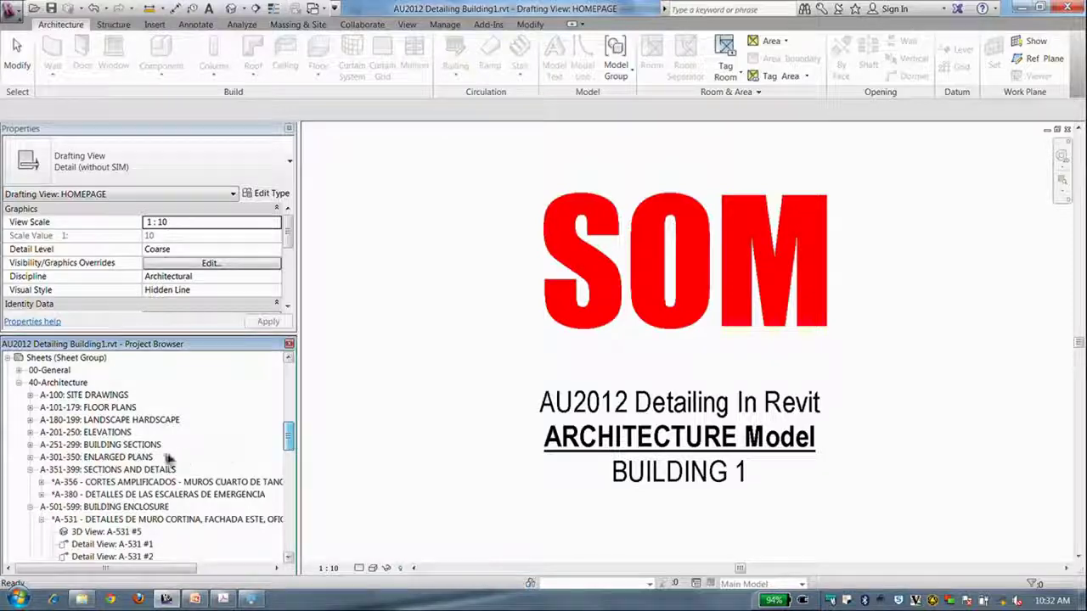
left_click_drag(290, 431, 288, 397)
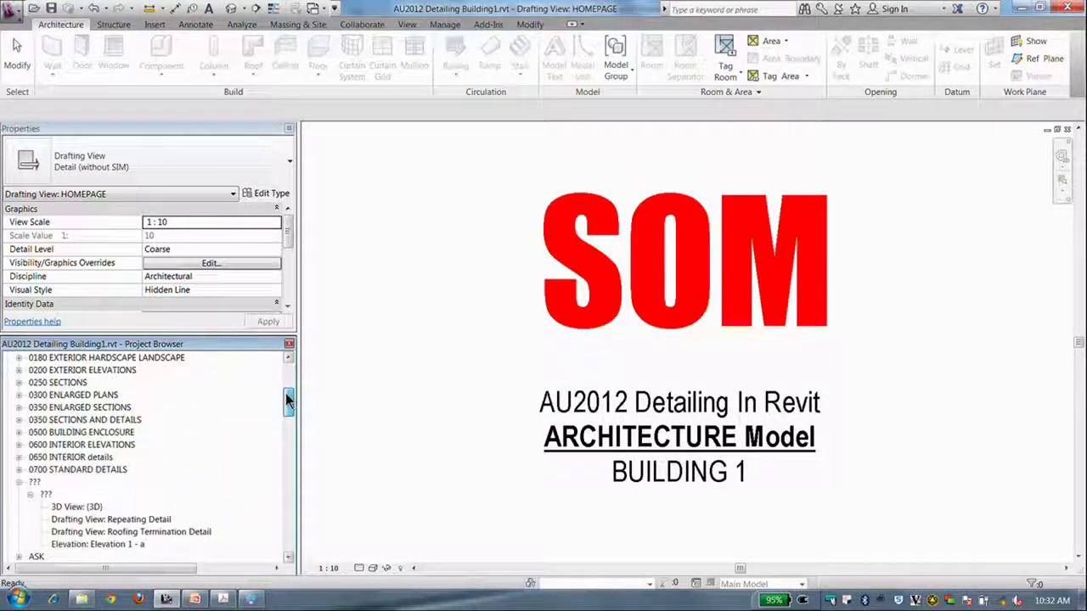
left_click(19, 419)
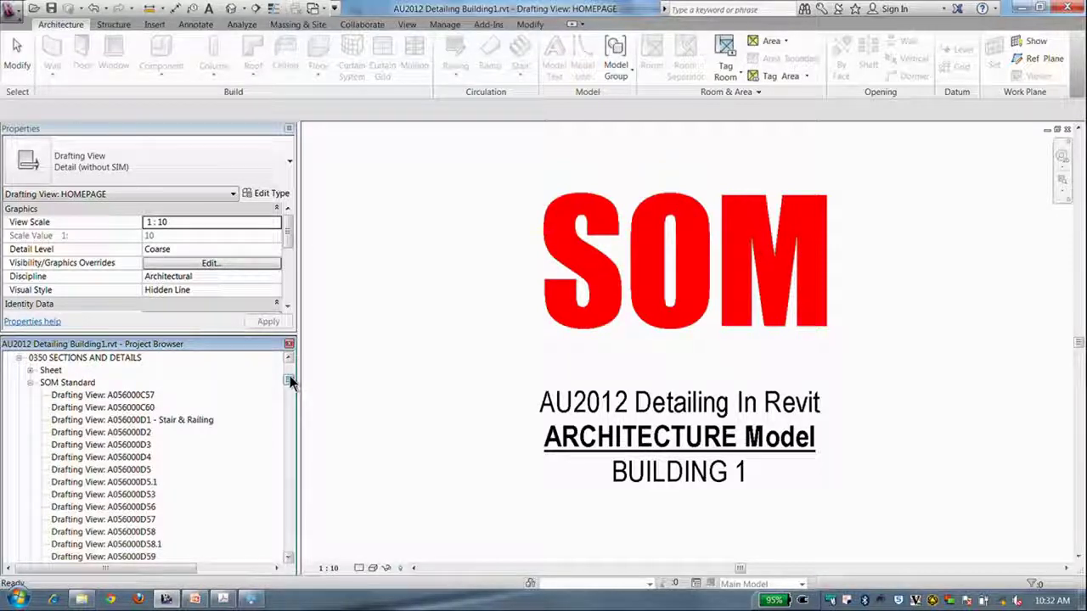
double_click(180, 419)
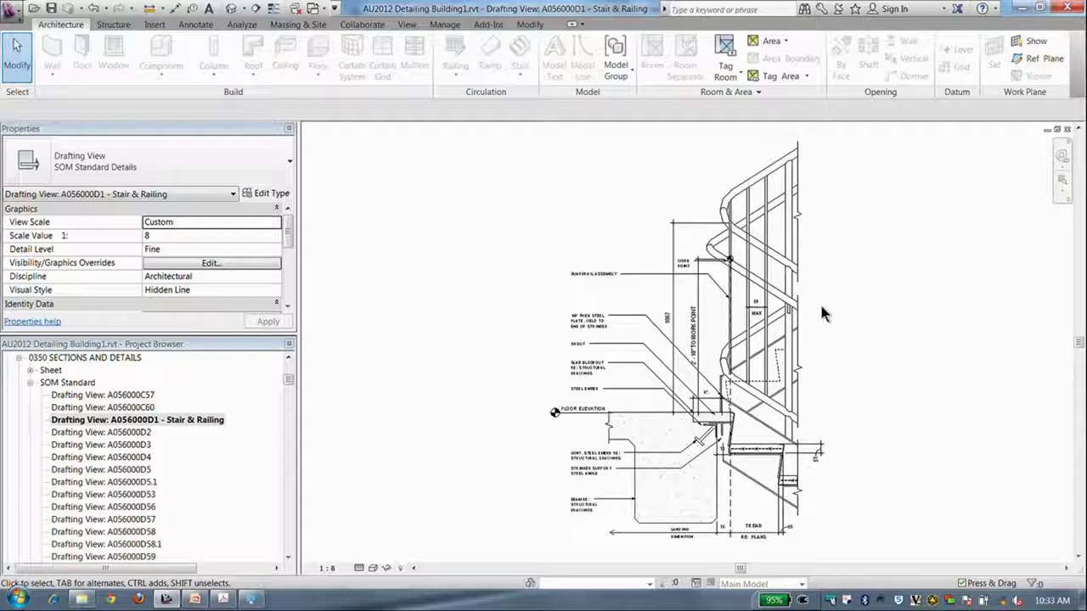
Step: Examine the railing, landing, dimensions and text notes in the Stair & Railing detail
scroll(822, 309, "up", 2)
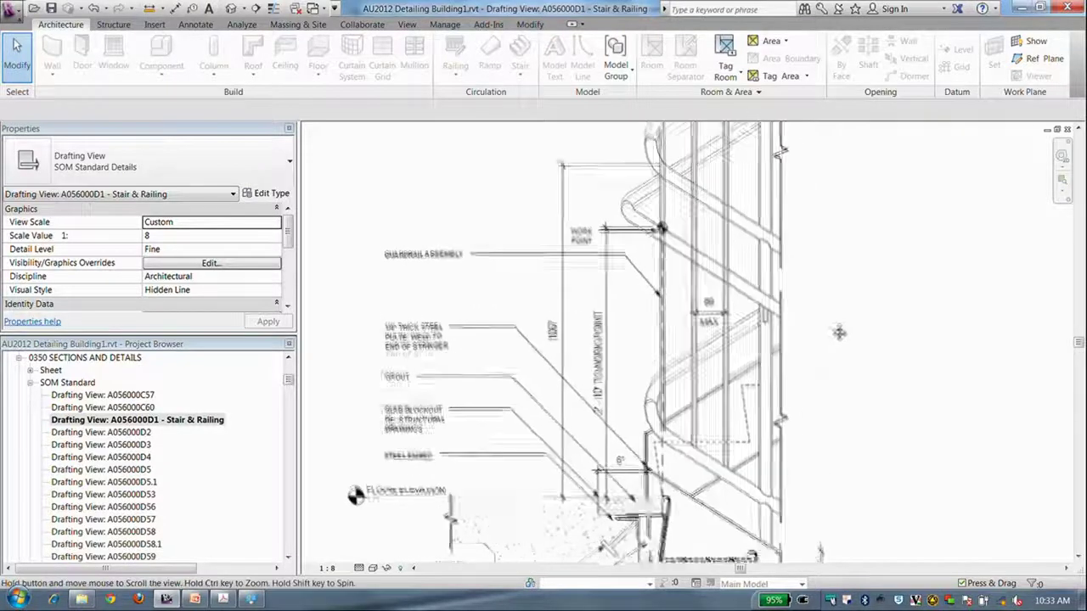
middle_click_drag(839, 332, 831, 409)
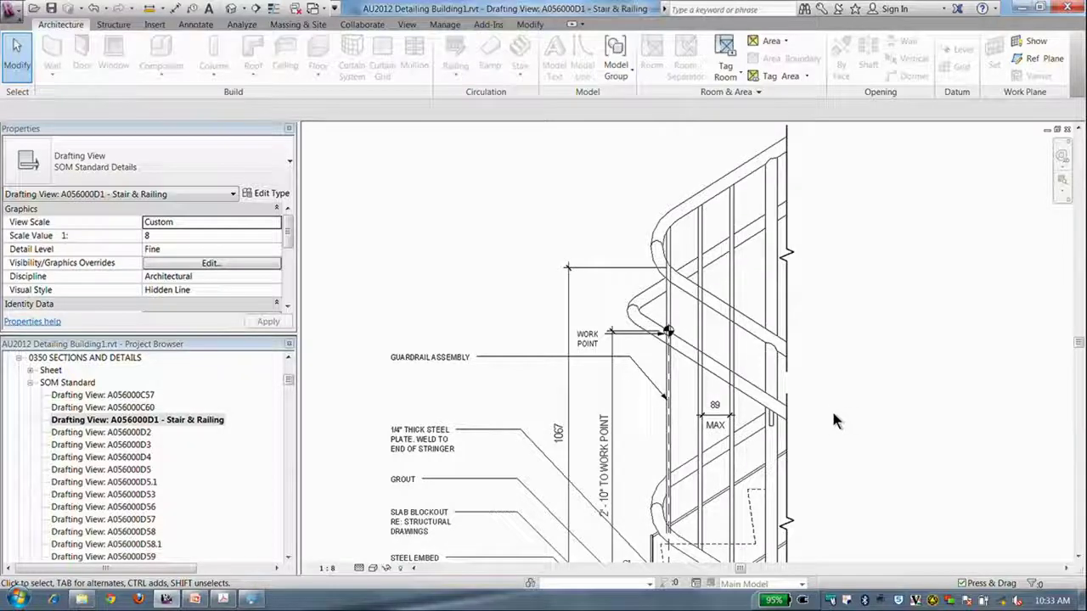
middle_click_drag(834, 406, 863, 422)
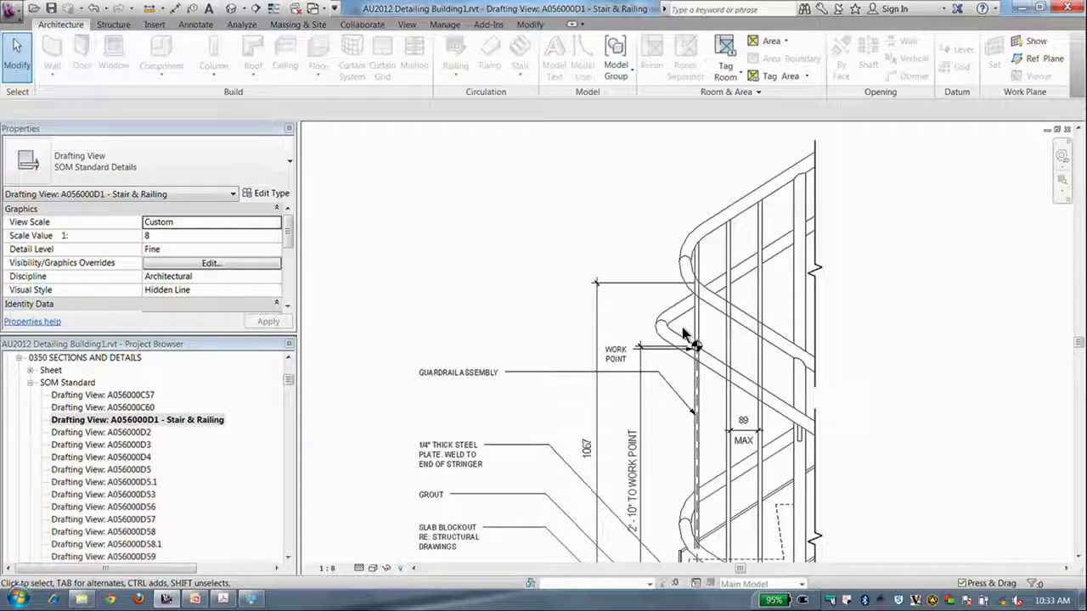
scroll(682, 329, "down", 2)
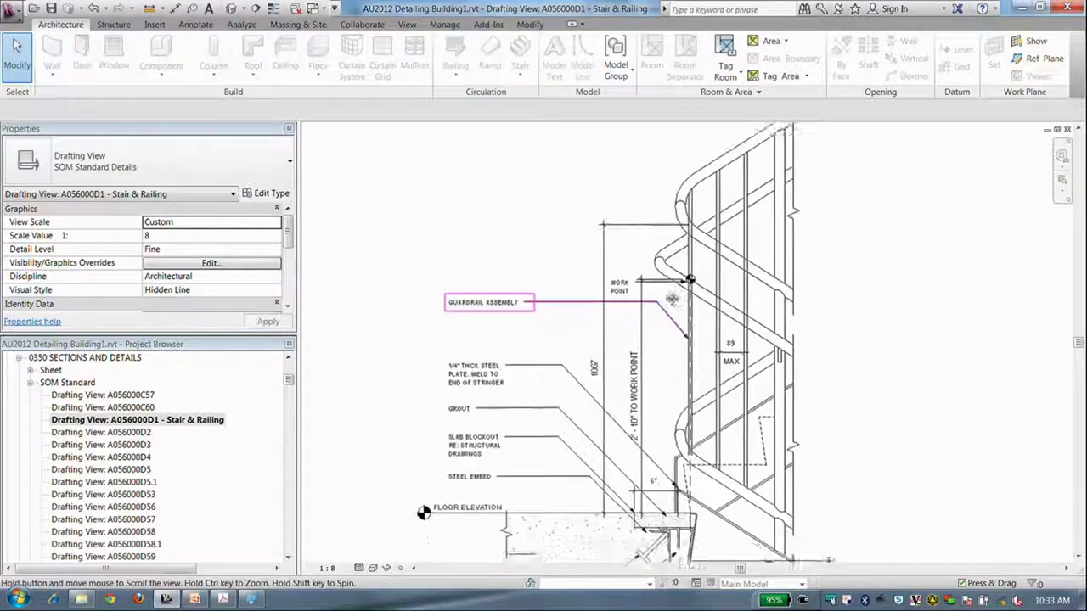
middle_click_drag(675, 374, 662, 292)
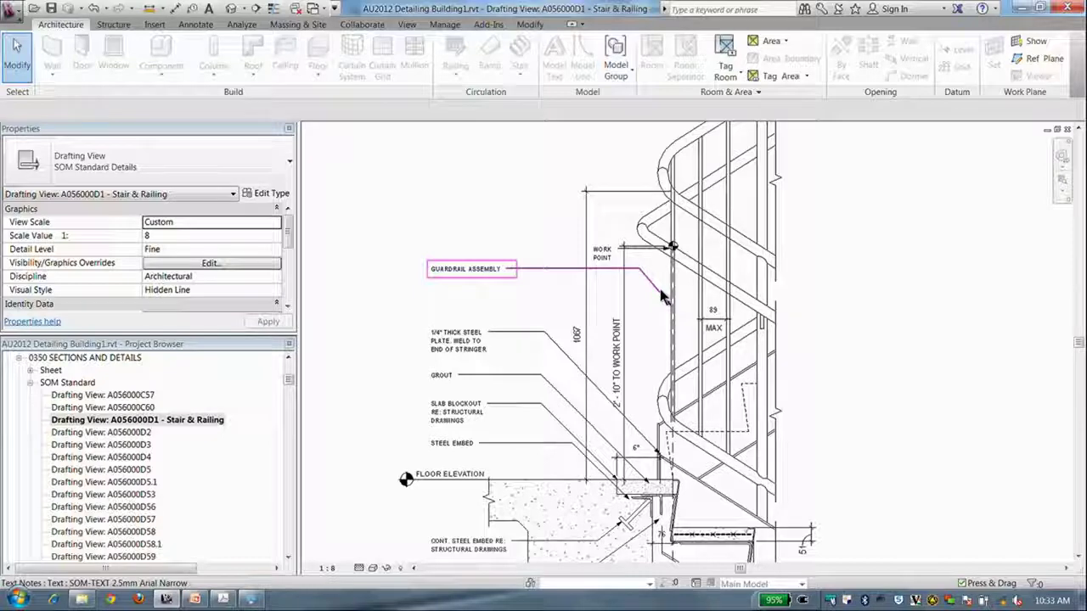
middle_click_drag(440, 360, 461, 383)
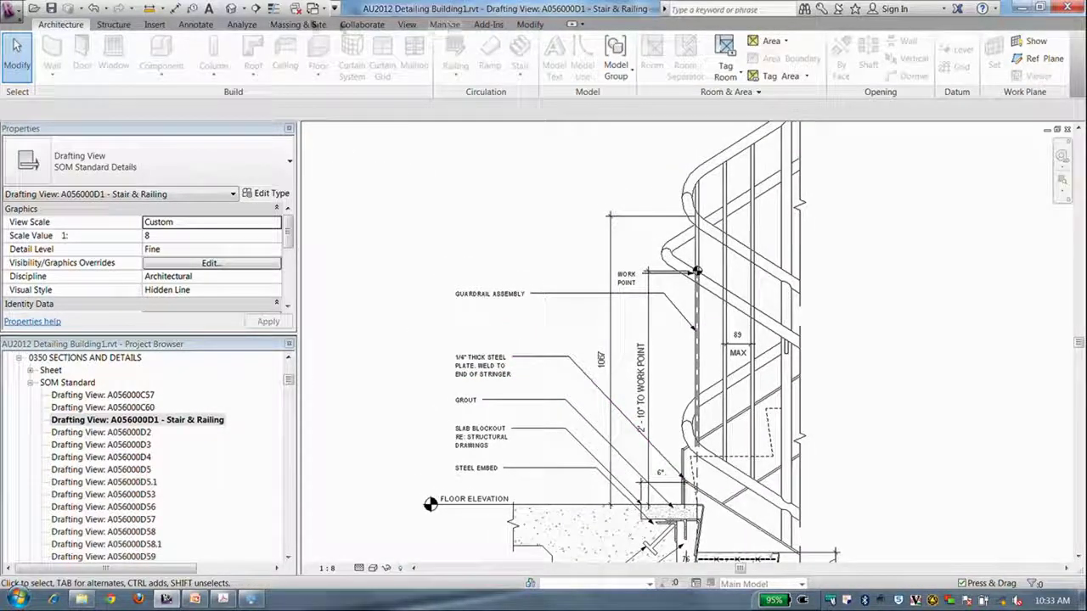
Step: Start inserting views from the SOM_083300_2010.rvt project file in the Library folder
left_click(154, 25)
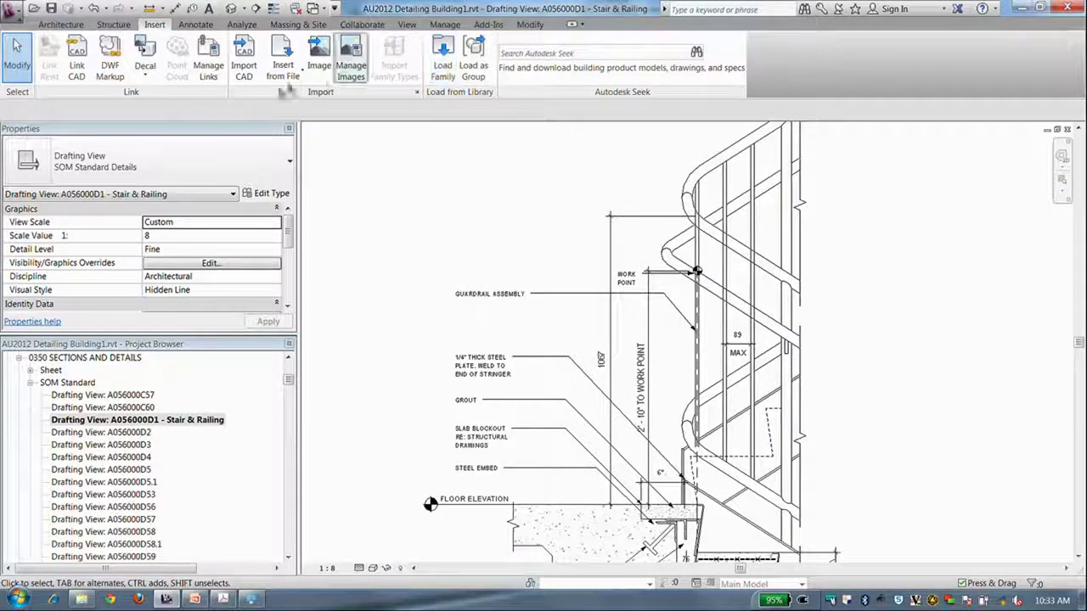
left_click(286, 52)
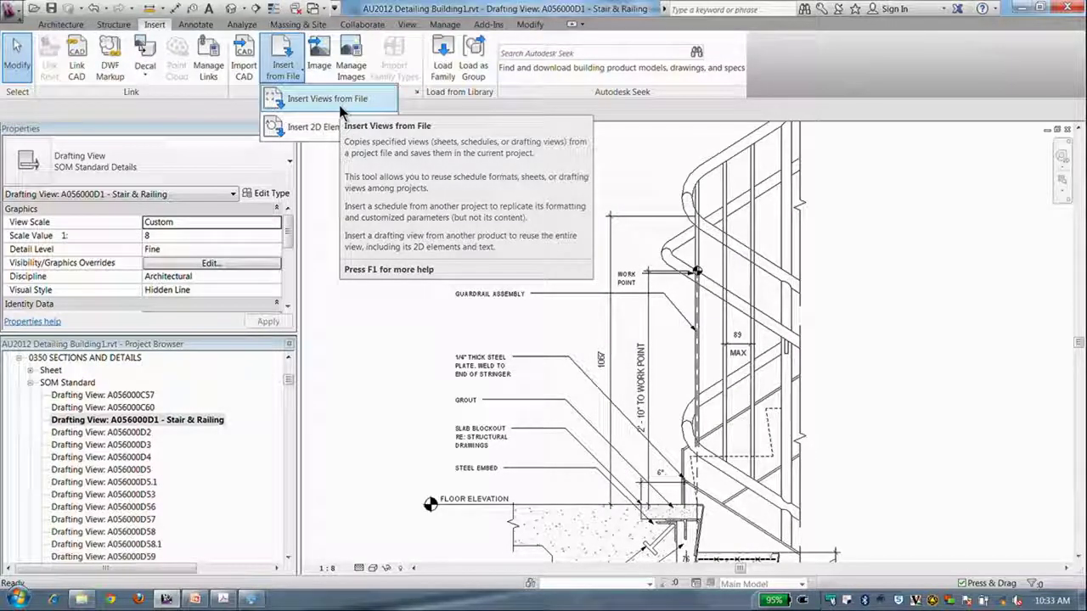
left_click(336, 109)
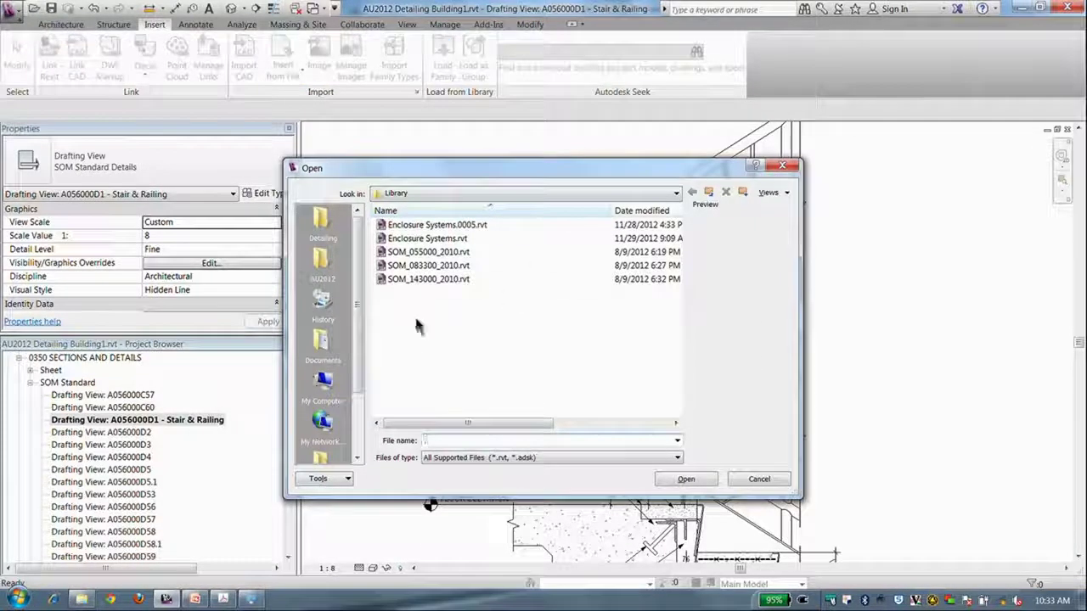
left_click(430, 265)
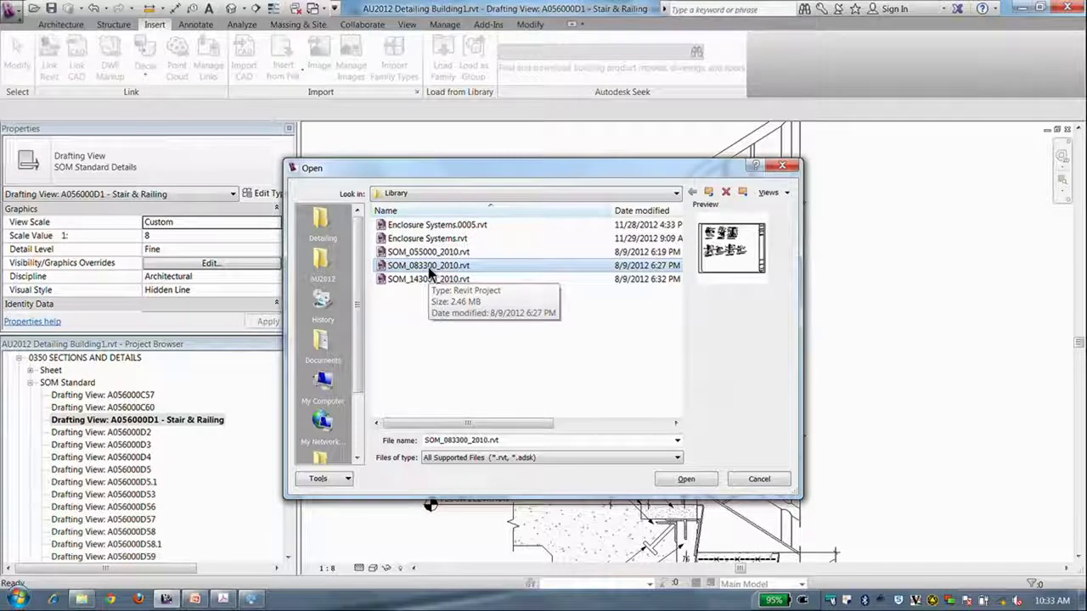
left_click(686, 480)
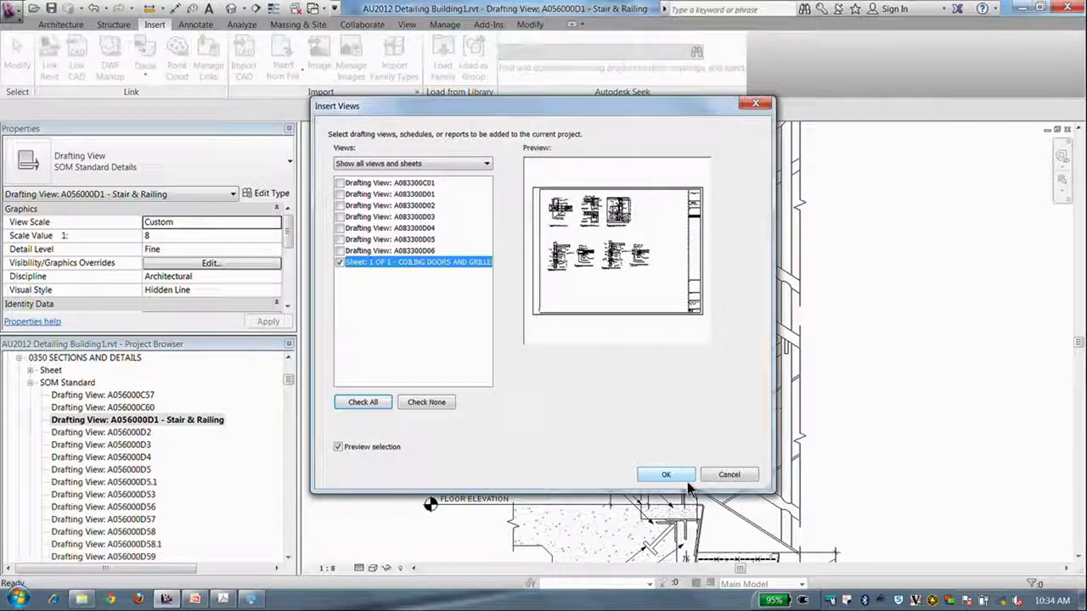
Step: Preview each coiling door drafting view and the COILING DOORS AND GRILLES sheet offered for insertion
left_click(378, 183)
left_click(379, 194)
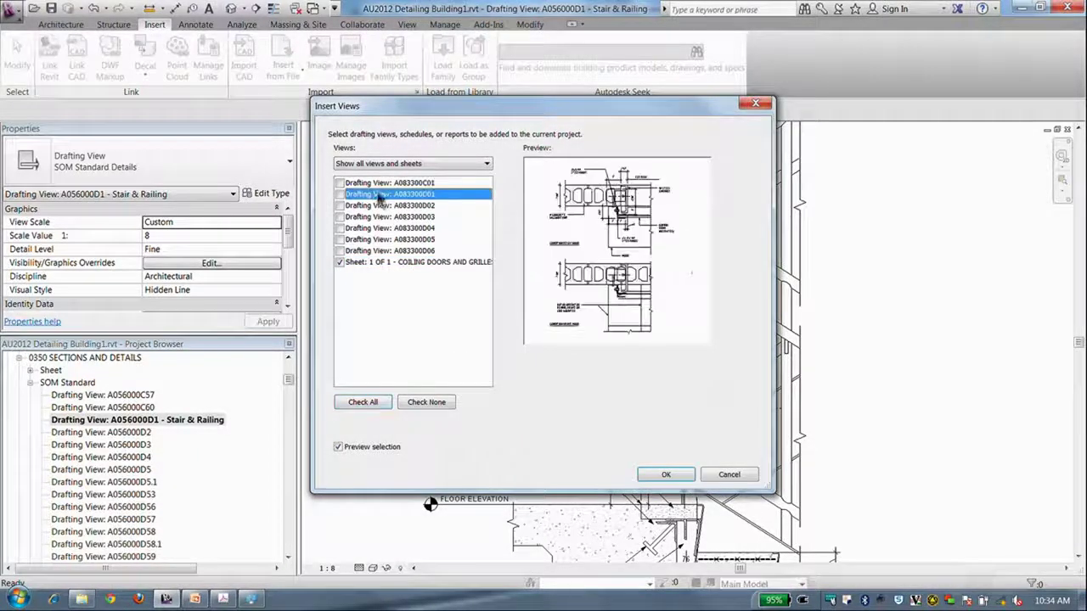
left_click(379, 206)
left_click(380, 217)
left_click(381, 227)
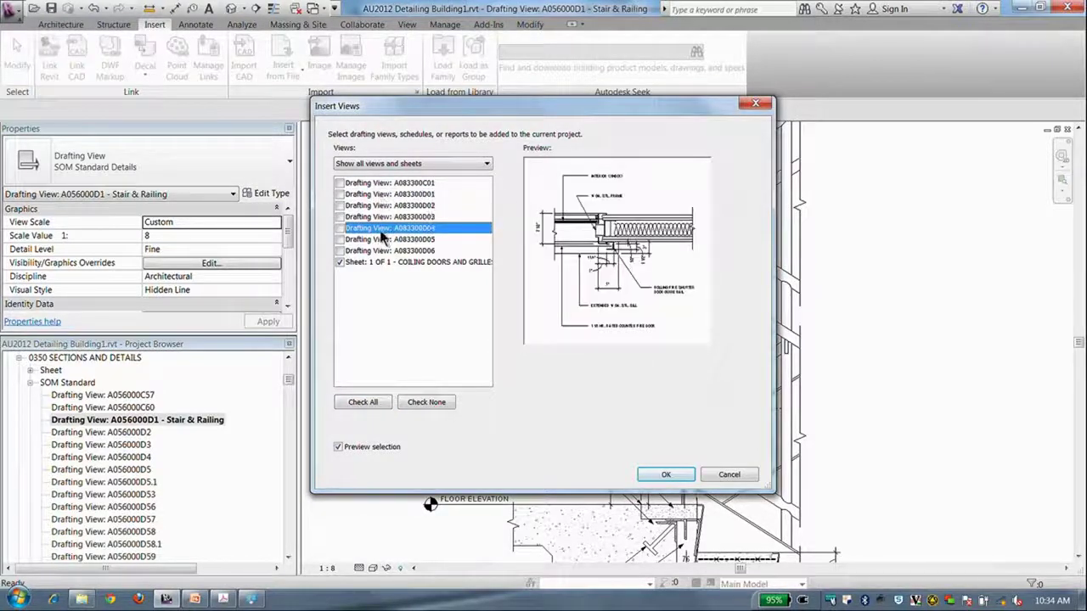
left_click(382, 239)
left_click(381, 251)
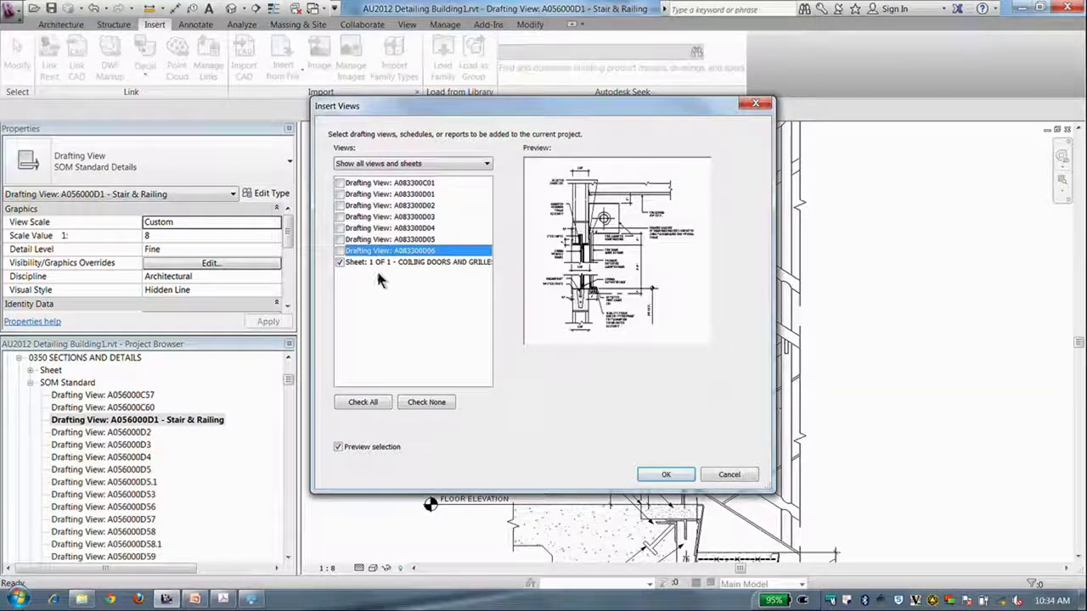
left_click(349, 263)
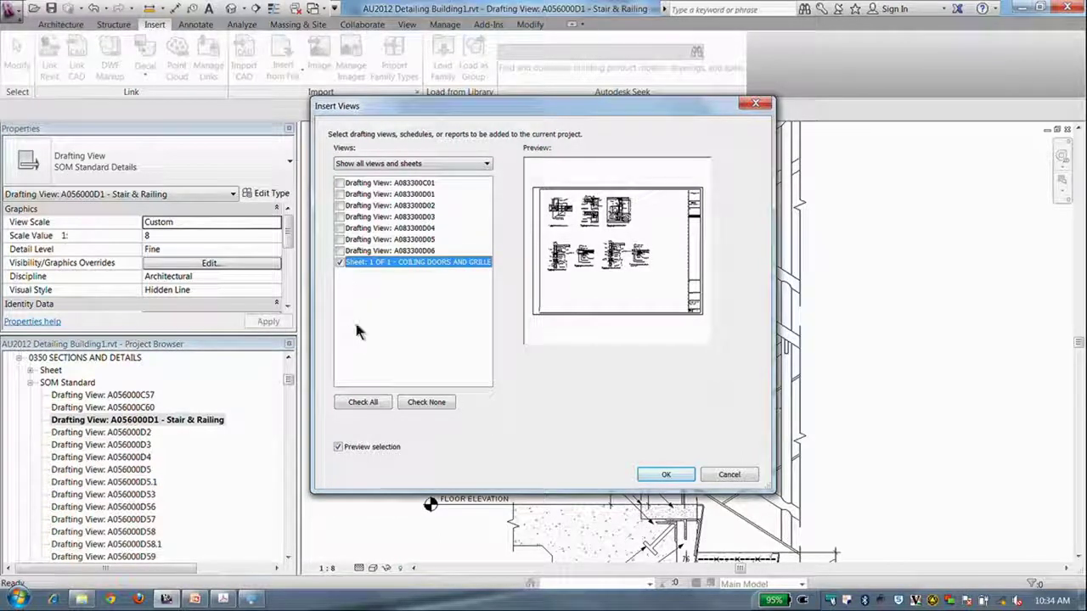
Step: Insert only drafting view A083300D01, excluding the coiling doors sheet, and accept the project's existing types for duplicates
left_click(404, 194)
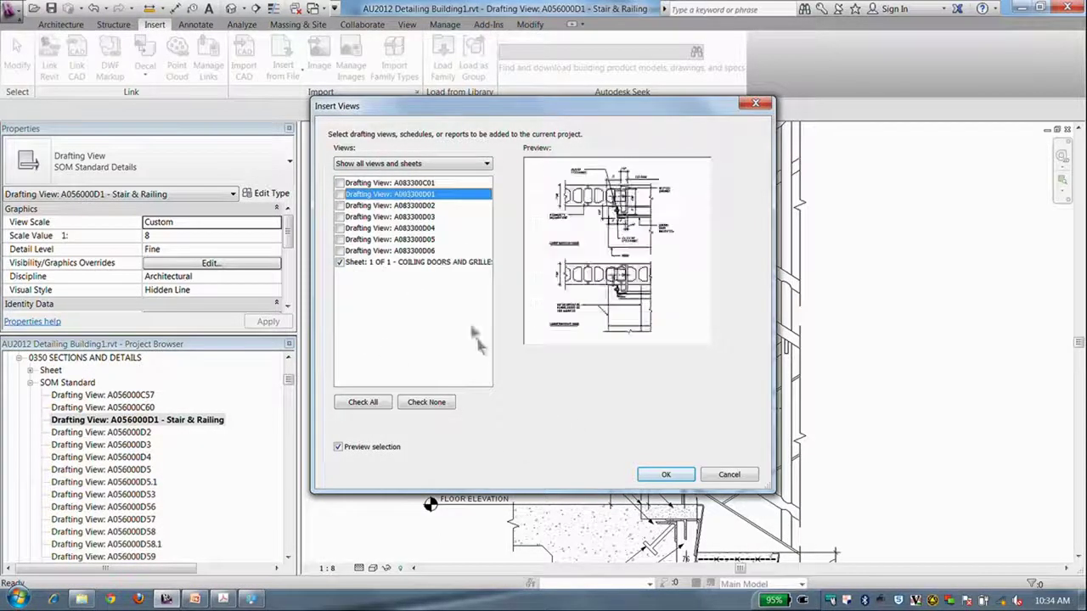
left_click(338, 262)
left_click(340, 194)
left_click(667, 475)
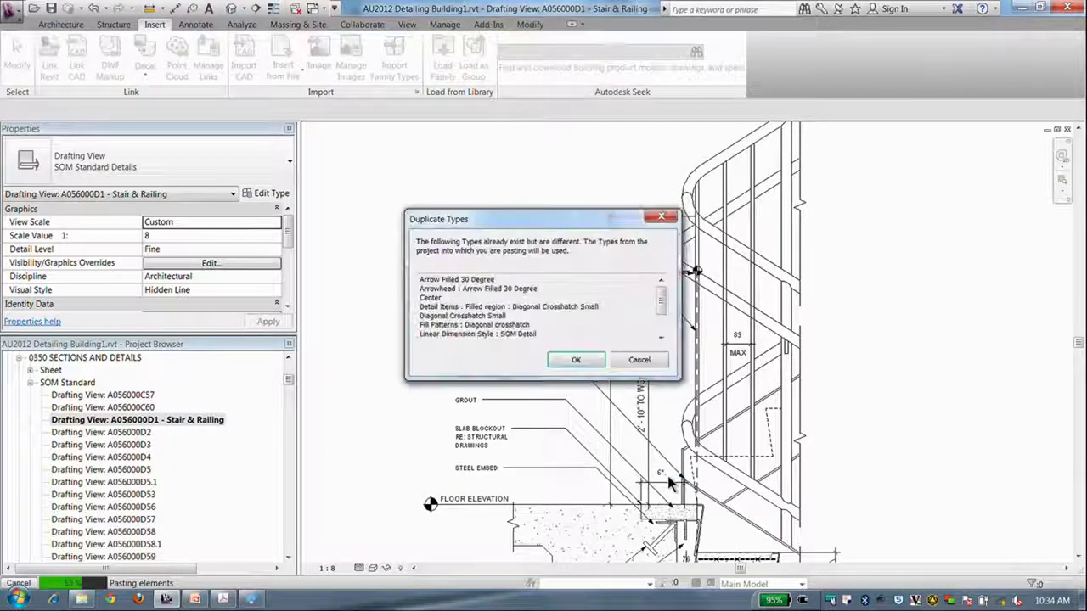
left_click(576, 360)
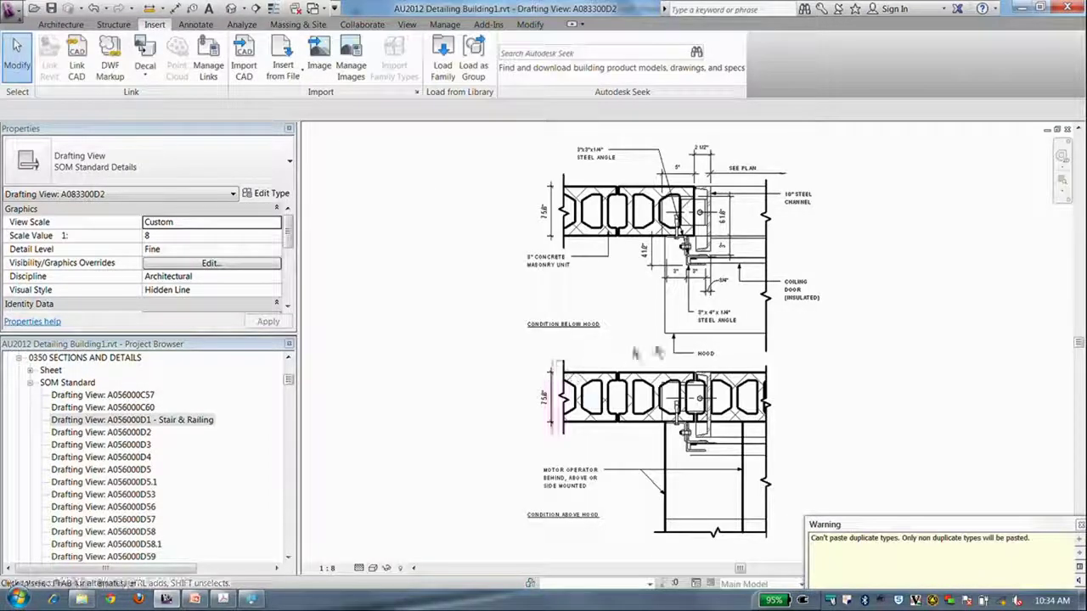
Step: Inspect the inserted coiling door detail around the 10" steel channel, selecting its A307 bolt head
scroll(698, 199, "up", 5)
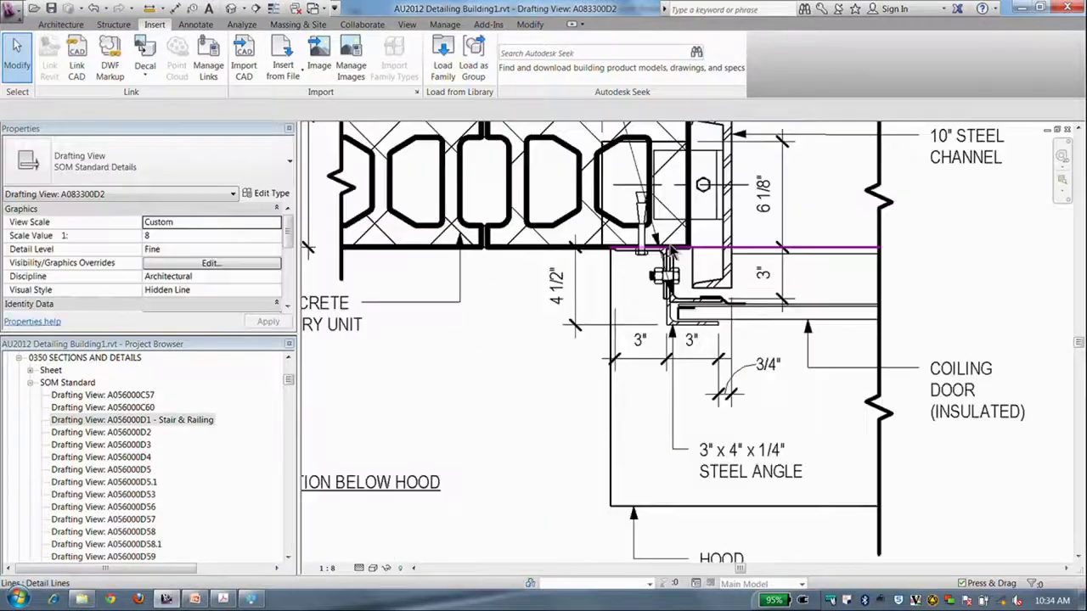
middle_click_drag(706, 261, 707, 299)
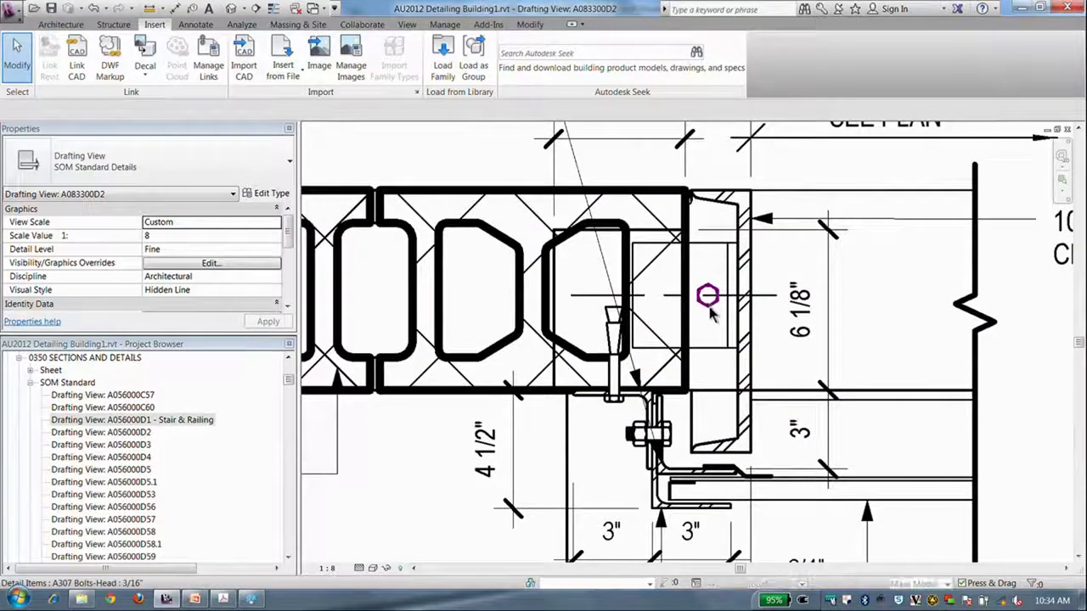
left_click(711, 313)
scroll(705, 356, "up", 5)
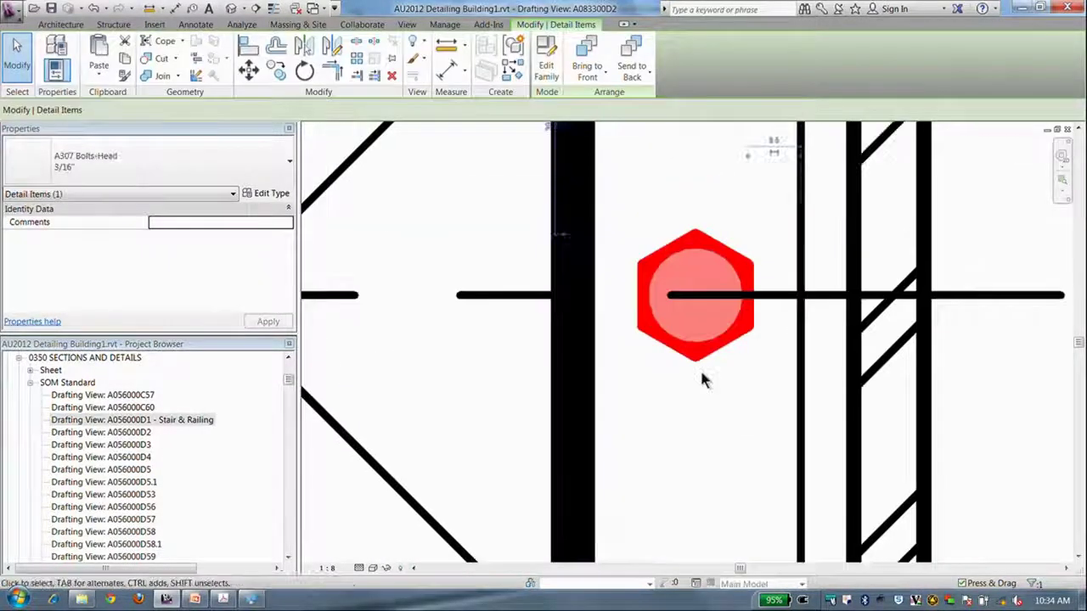
scroll(701, 374, "down", 2)
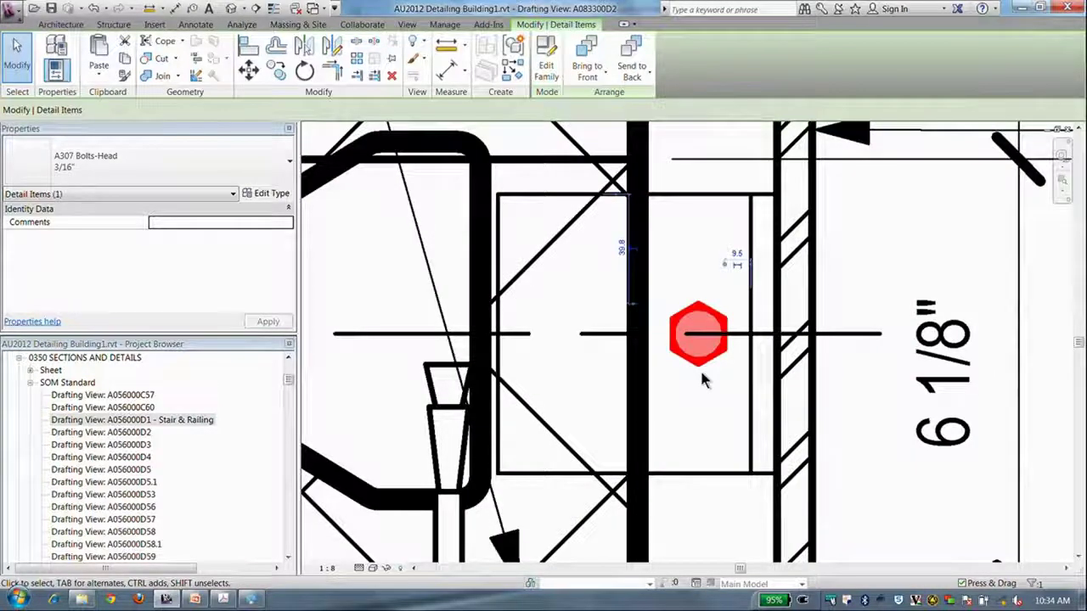
scroll(701, 373, "down", 2)
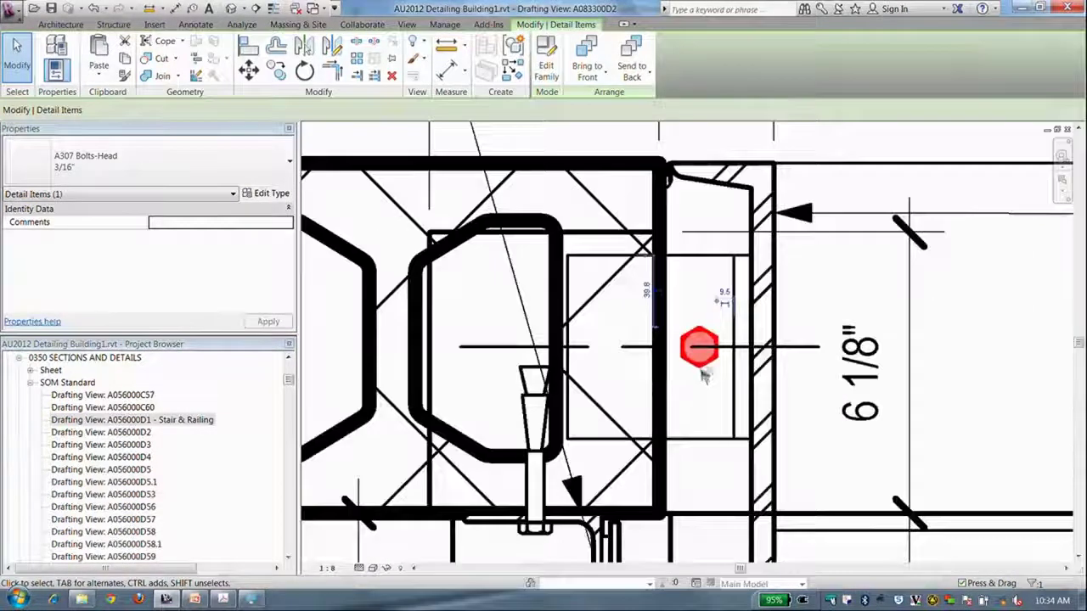
middle_click_drag(708, 435, 693, 344)
middle_click_drag(690, 416, 681, 297)
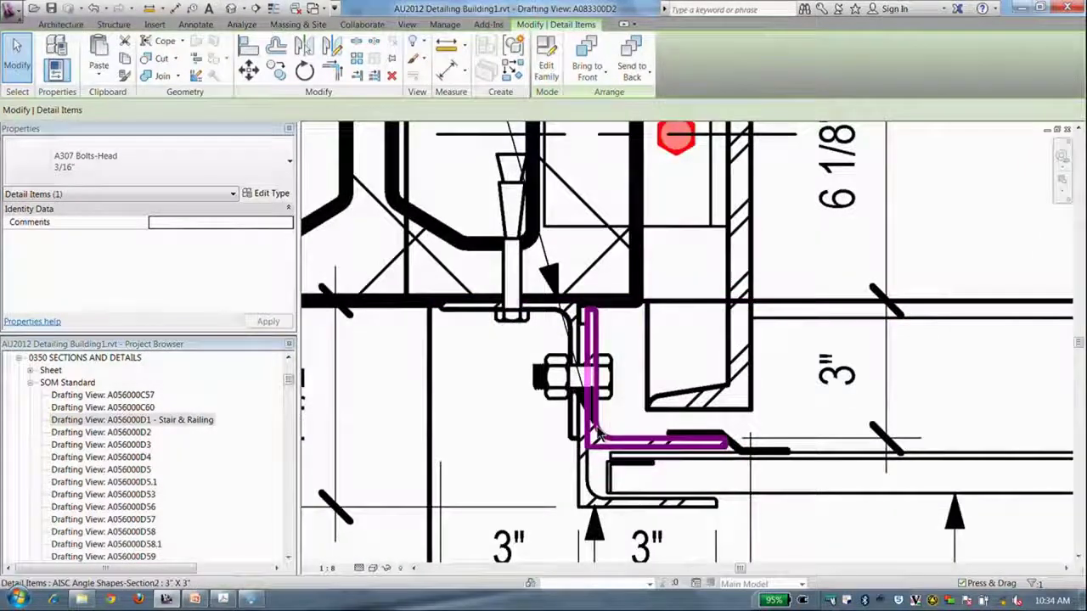
Step: Turn on thin line display and check the A307 side-view bolt joining the steel angles
key("l")
scroll(611, 403, "up", 2)
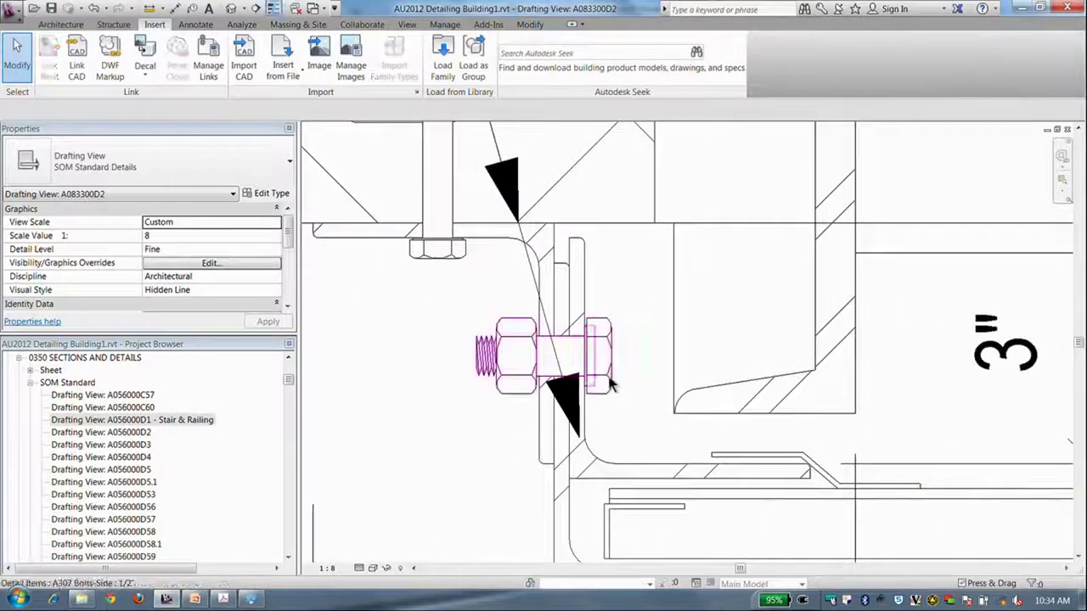
left_click(609, 381)
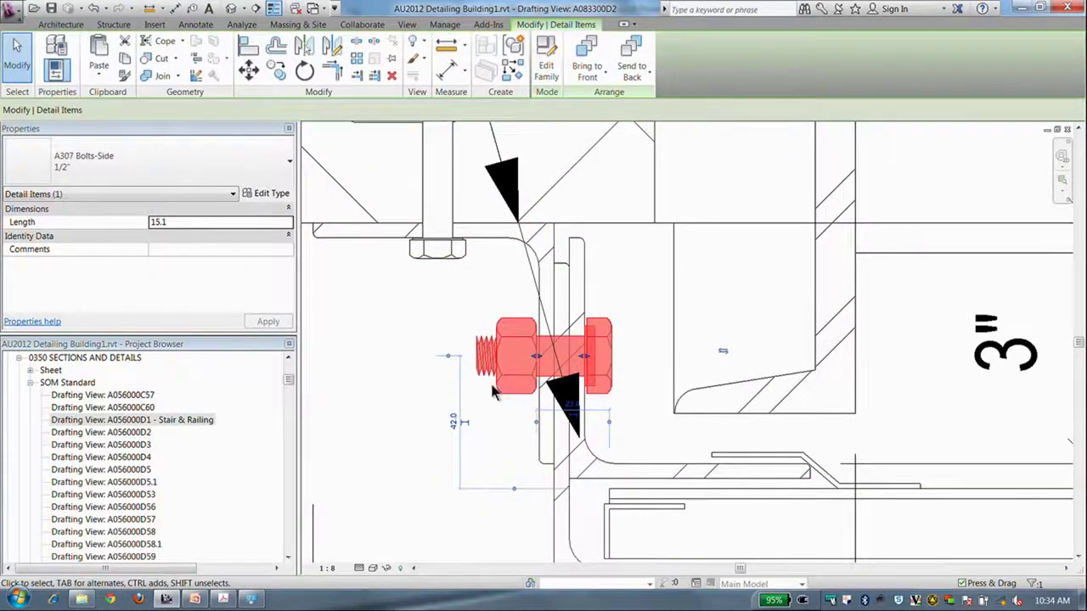
scroll(494, 386, "up", 2)
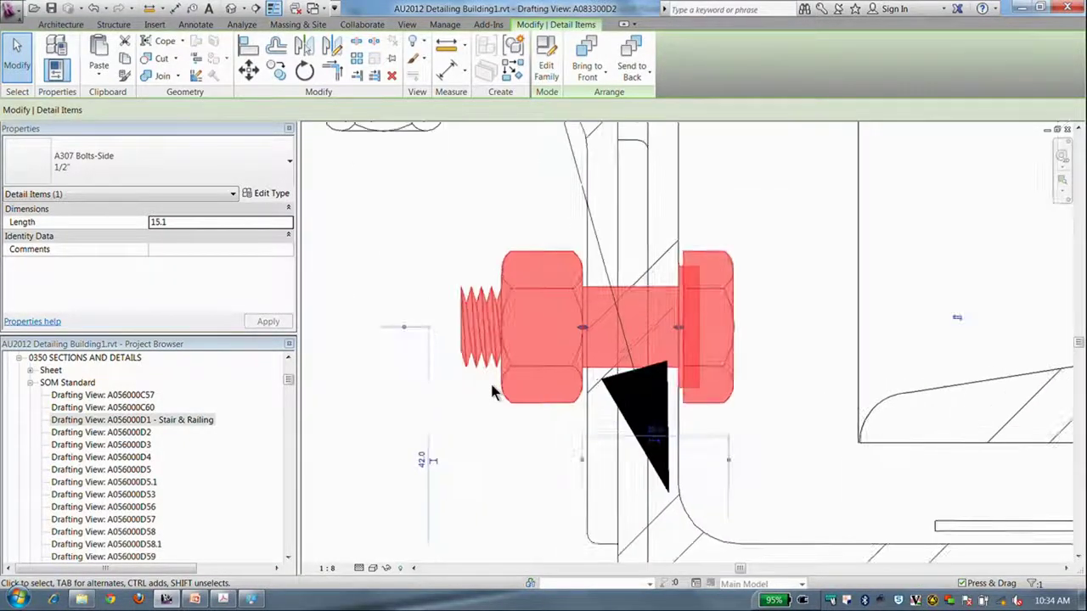
left_click(490, 451)
Step: Examine the 3" x 4" steel angle and the expansion bolt anchored in the masonry of the coiling door detail
scroll(489, 441, "down", 3)
middle_click_drag(491, 407, 479, 343)
middle_click_drag(540, 456, 505, 374)
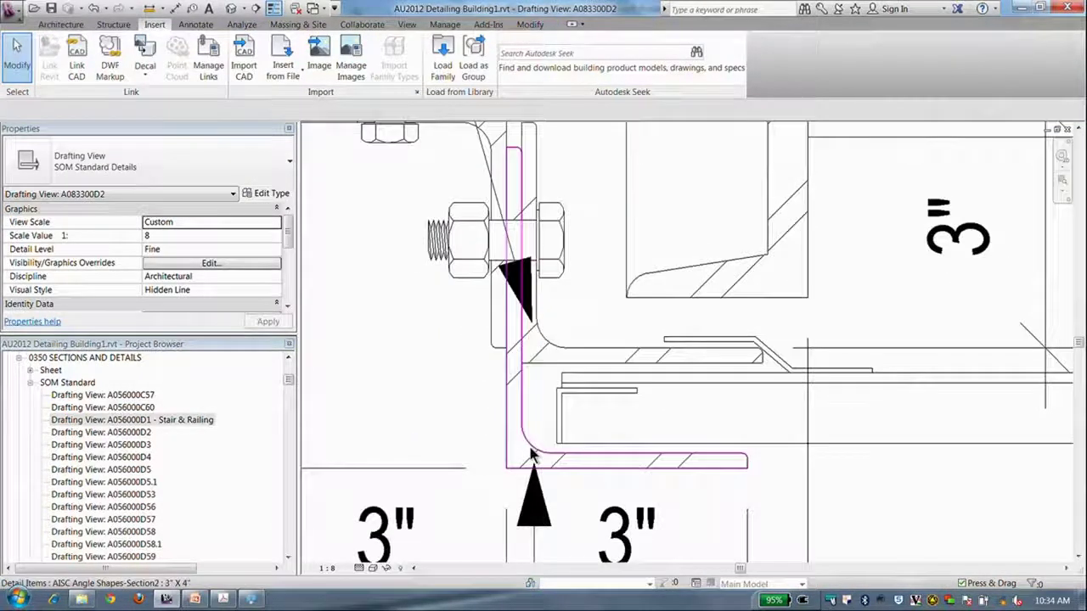
left_click(532, 450)
scroll(431, 530, "down", 5)
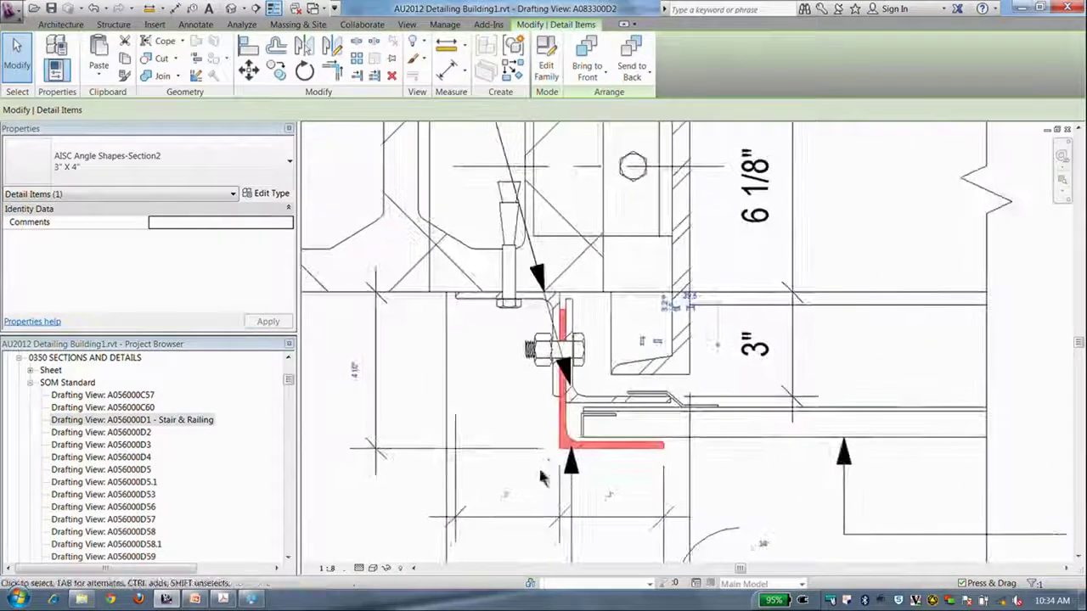
scroll(540, 448, "down", 2)
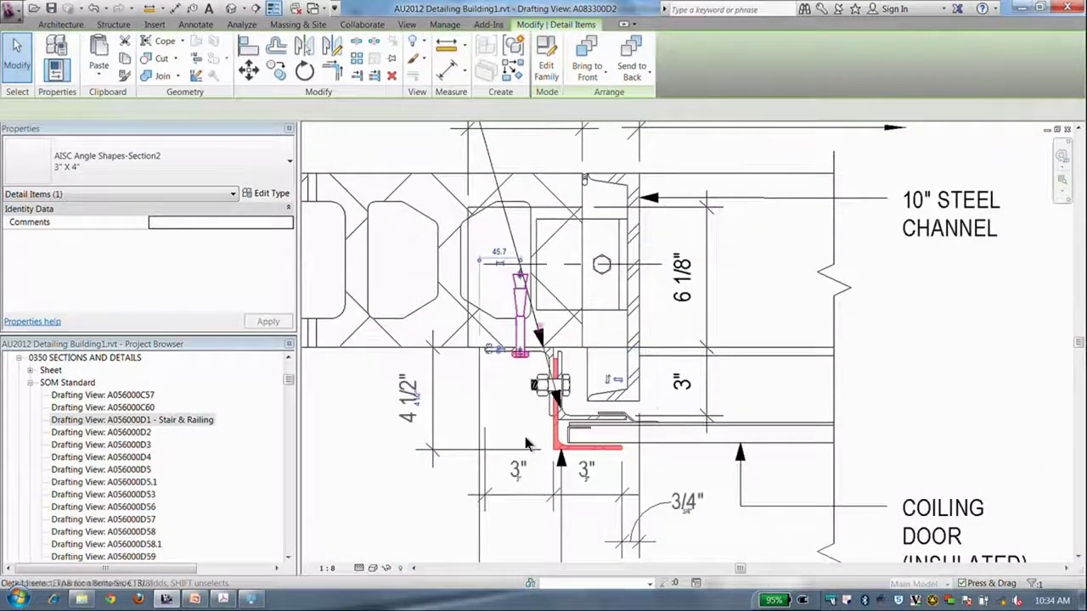
left_click(527, 442)
scroll(526, 441, "down", 3)
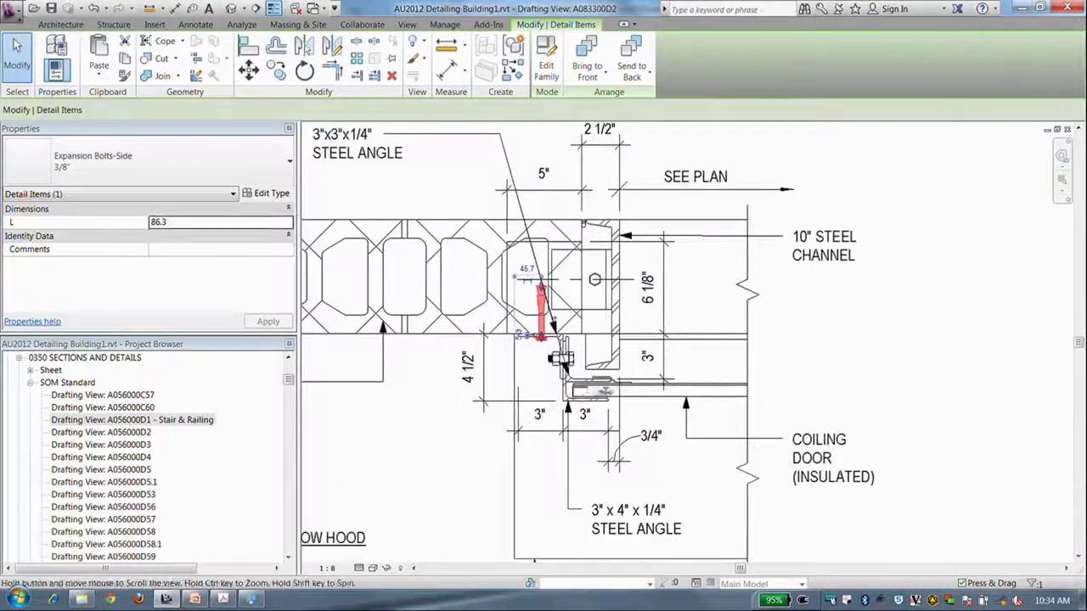
scroll(642, 389, "down", 2)
middle_click_drag(599, 441, 606, 388)
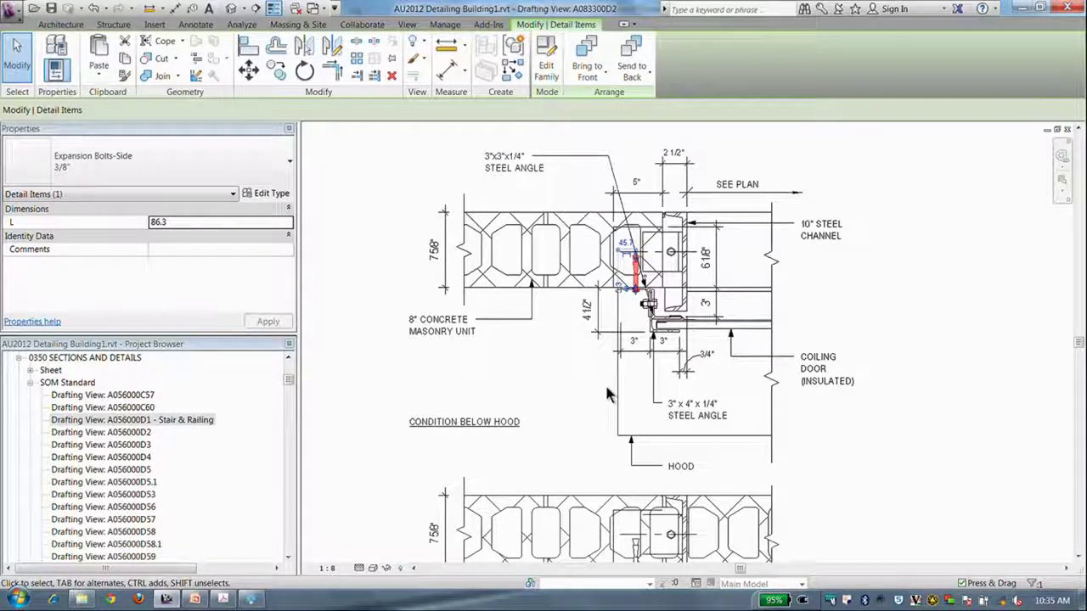
left_click(606, 393)
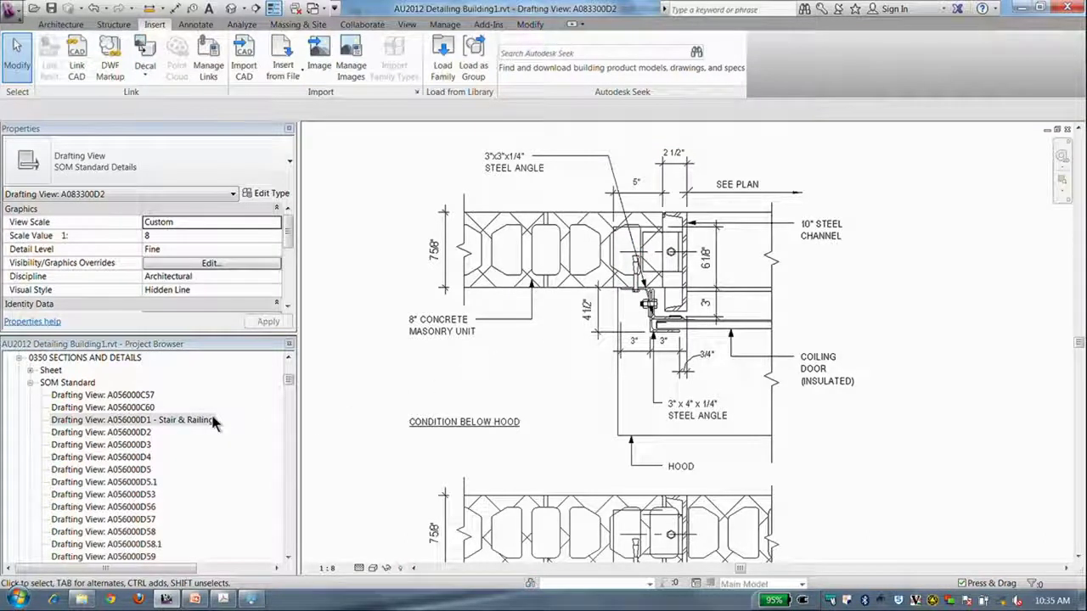
Step: Review the drafting views A081113C1 - Door Frame and A092117C3 - Typ Partition
left_click_drag(288, 379, 289, 394)
double_click(193, 383)
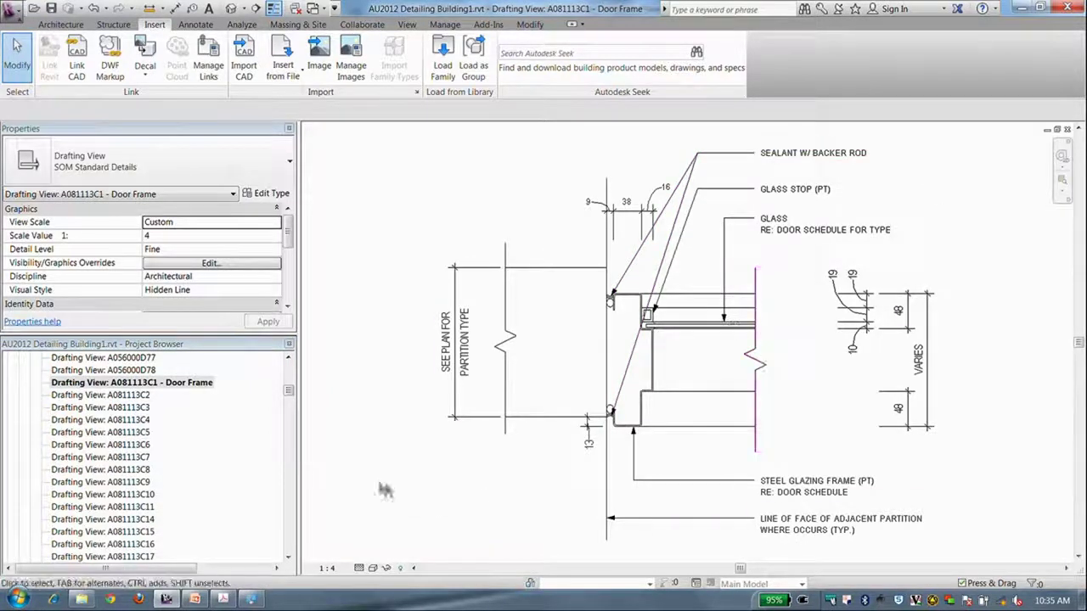
left_click_drag(288, 392, 287, 418)
left_click(180, 371)
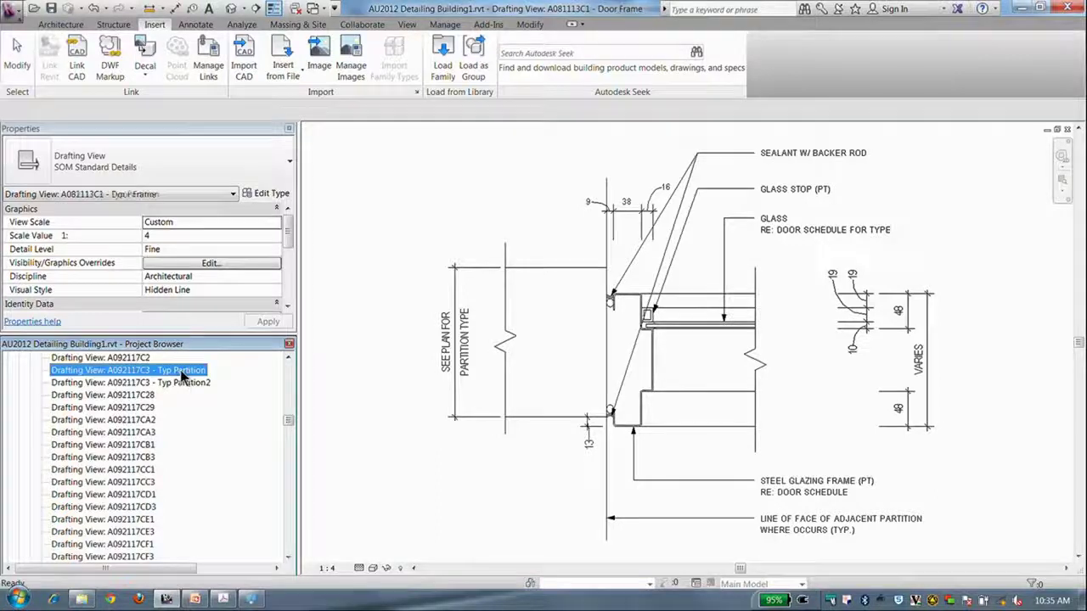
double_click(180, 374)
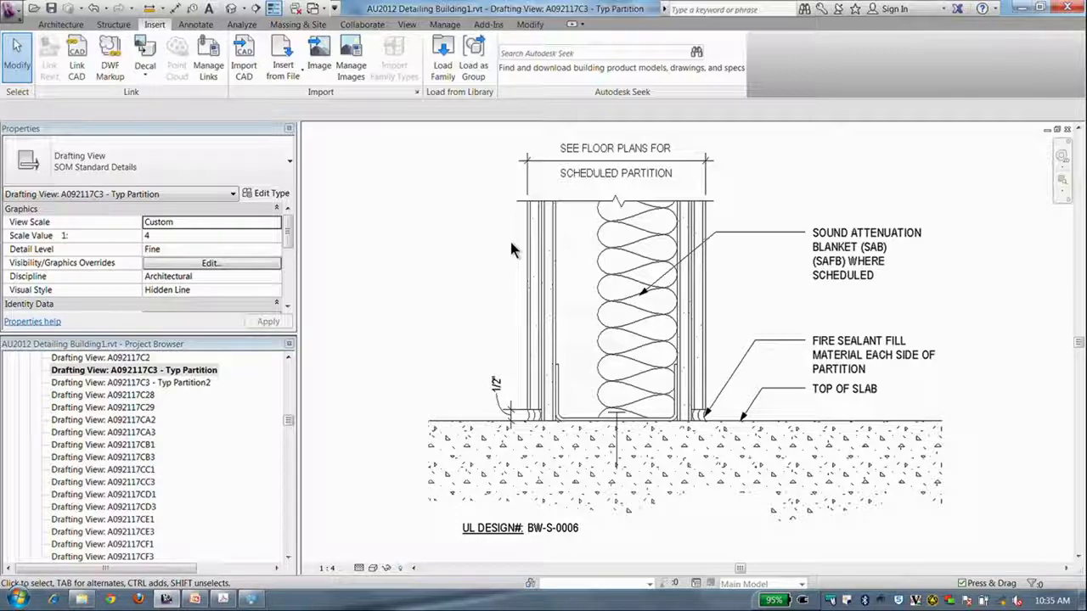
scroll(511, 249, "down", 3)
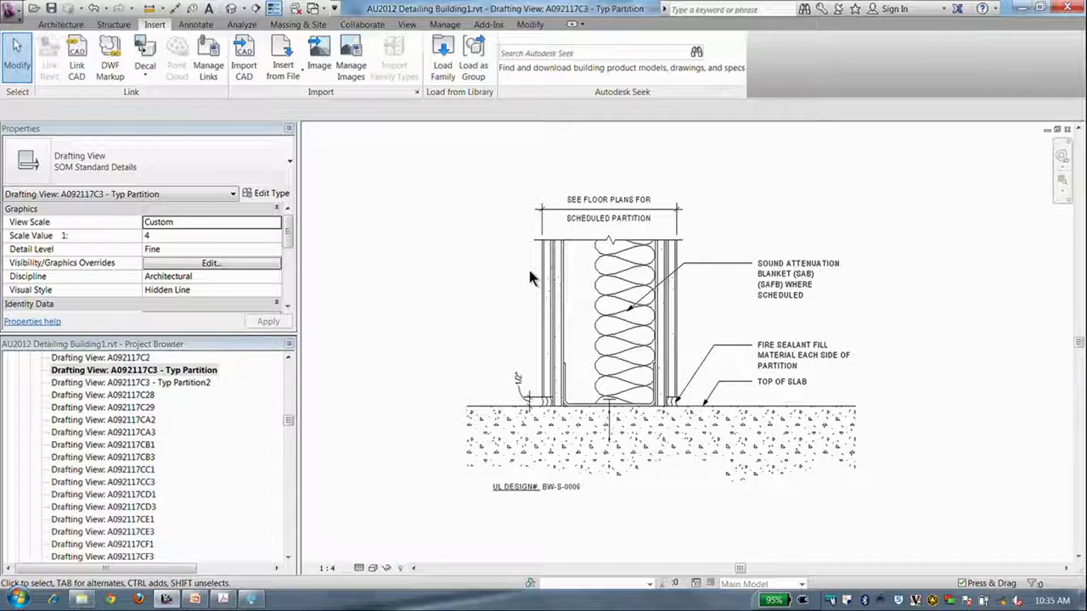
middle_click_drag(477, 312, 507, 305)
Step: Open drafting view A092117C3 - Typ Partition2 and tile it side by side with A092117C3 - Typ Partition
double_click(185, 382)
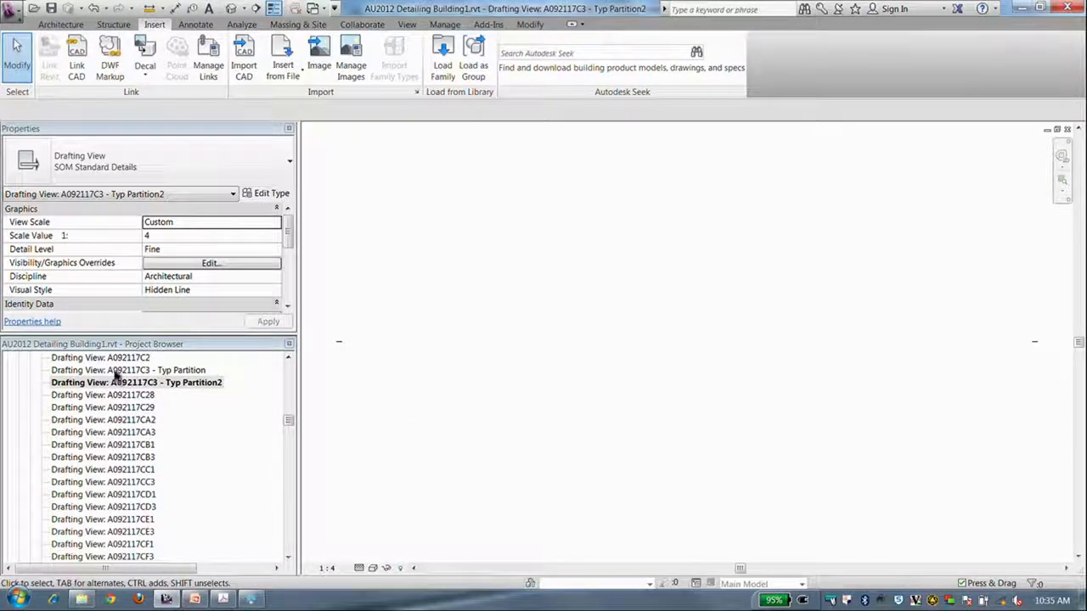
double_click(161, 373)
double_click(191, 381)
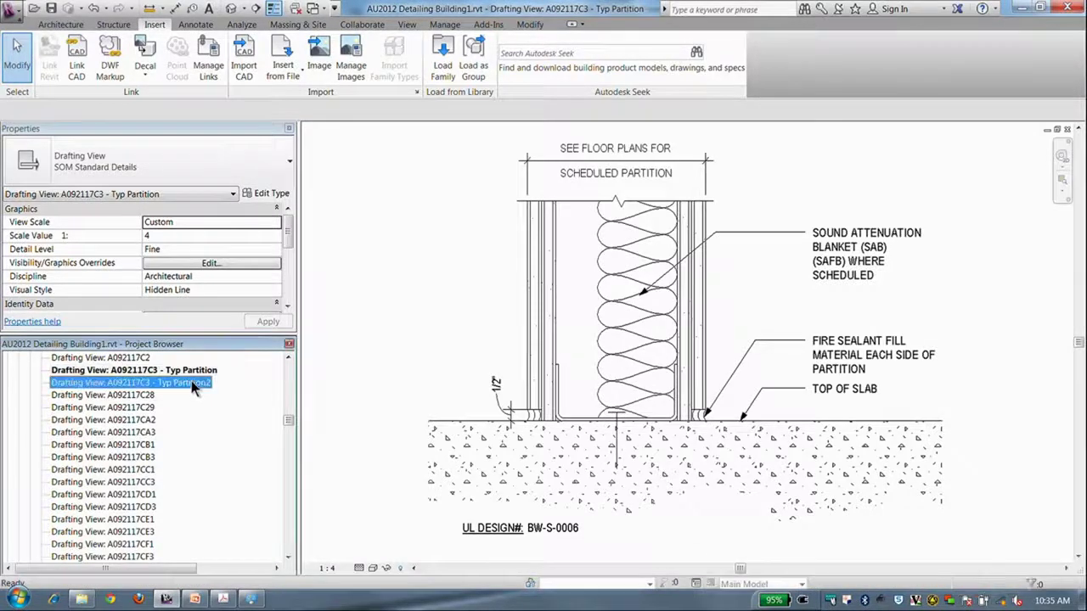
key("w")
key("t")
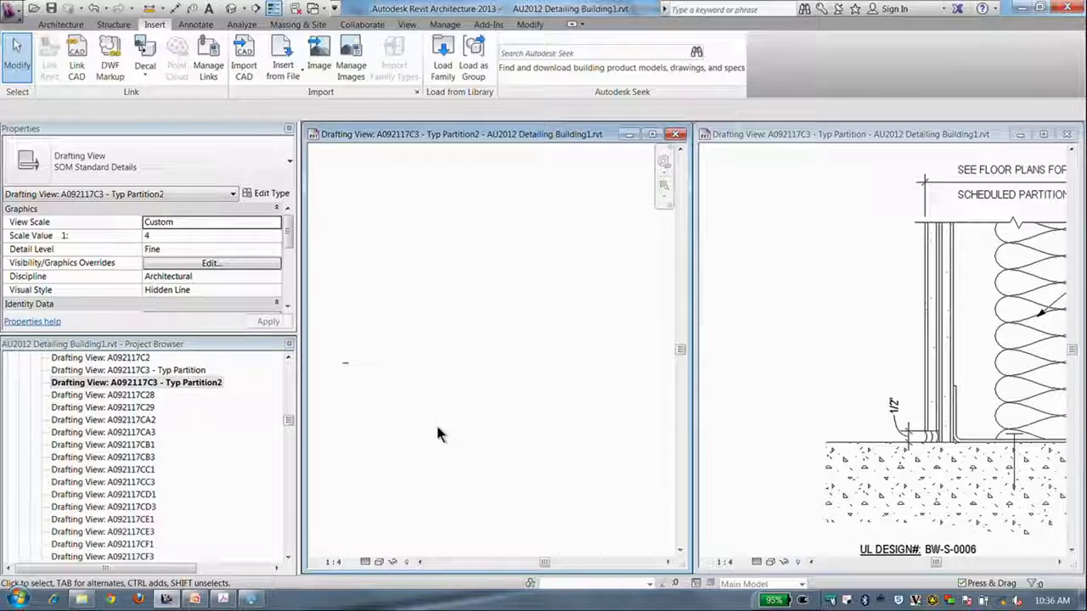
left_click(743, 410)
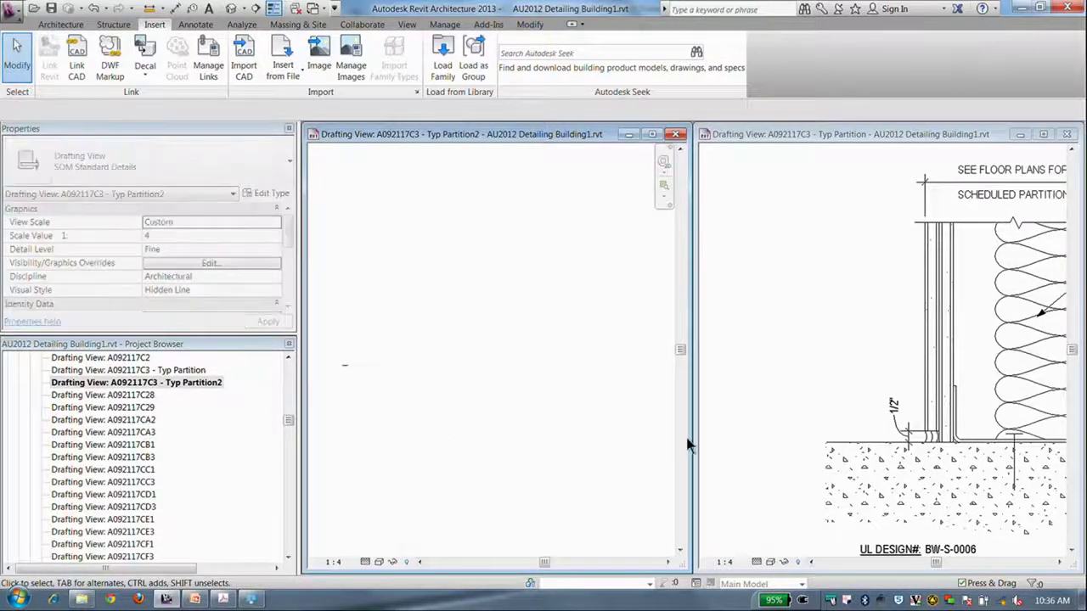
Step: Open the 5/8" gypsum wallboard component of the Typ Partition detail in the family editor, inspect it, and close it without saving
scroll(739, 399, "down", 5)
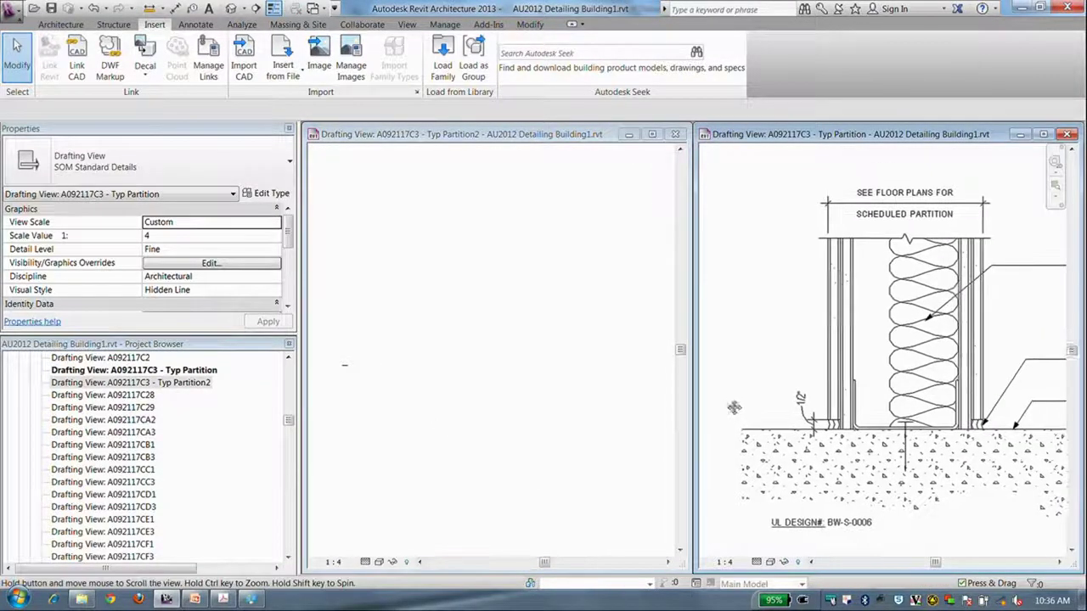
middle_click_drag(728, 402, 721, 359)
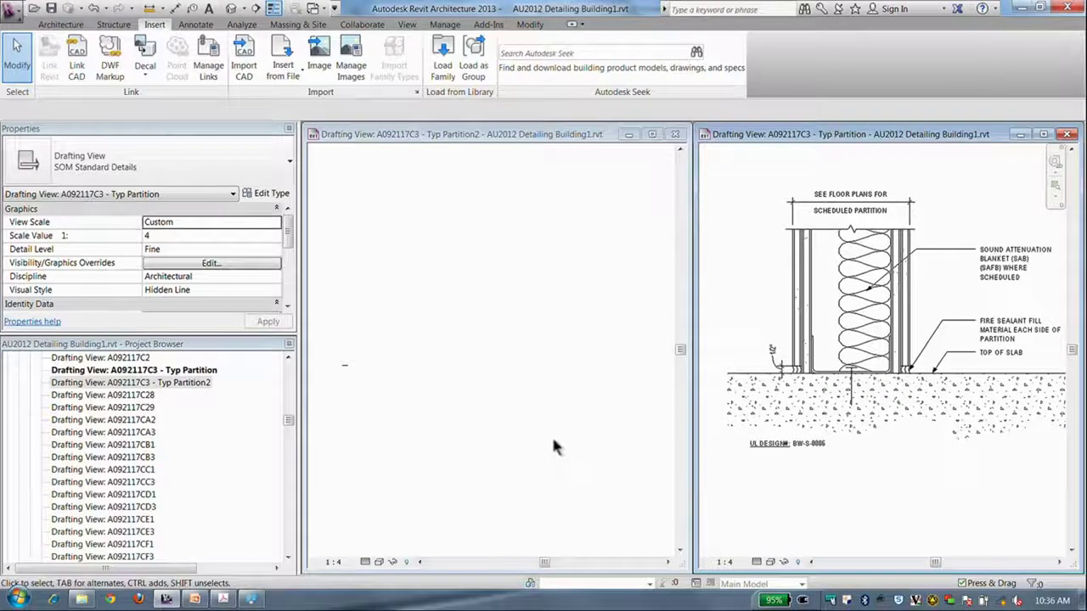
left_click(520, 437)
middle_click_drag(499, 433, 424, 427)
scroll(426, 428, "down", 1)
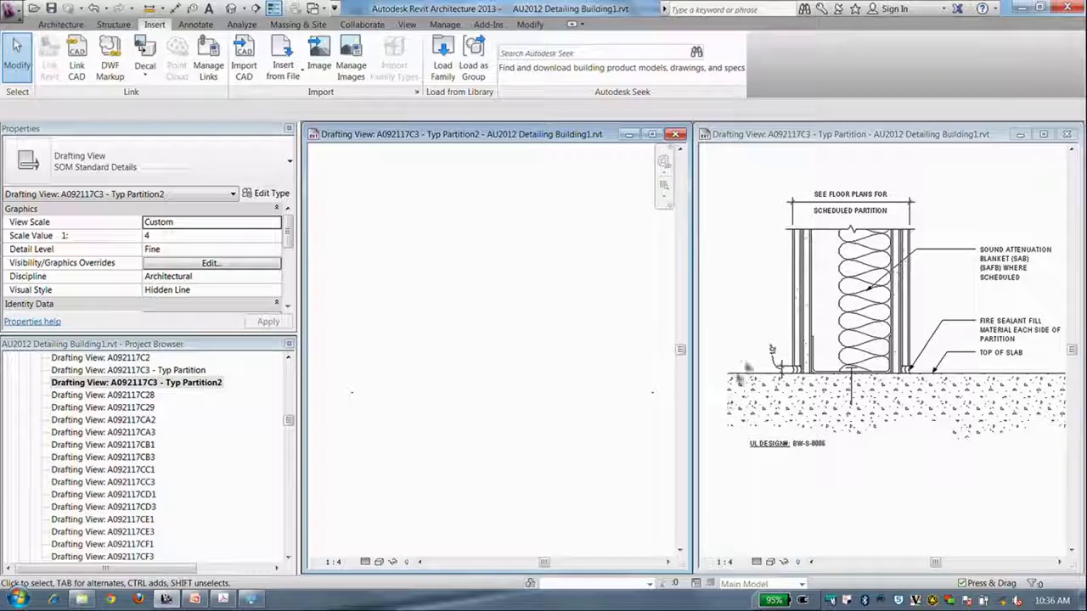
left_click(793, 303)
left_click(796, 295)
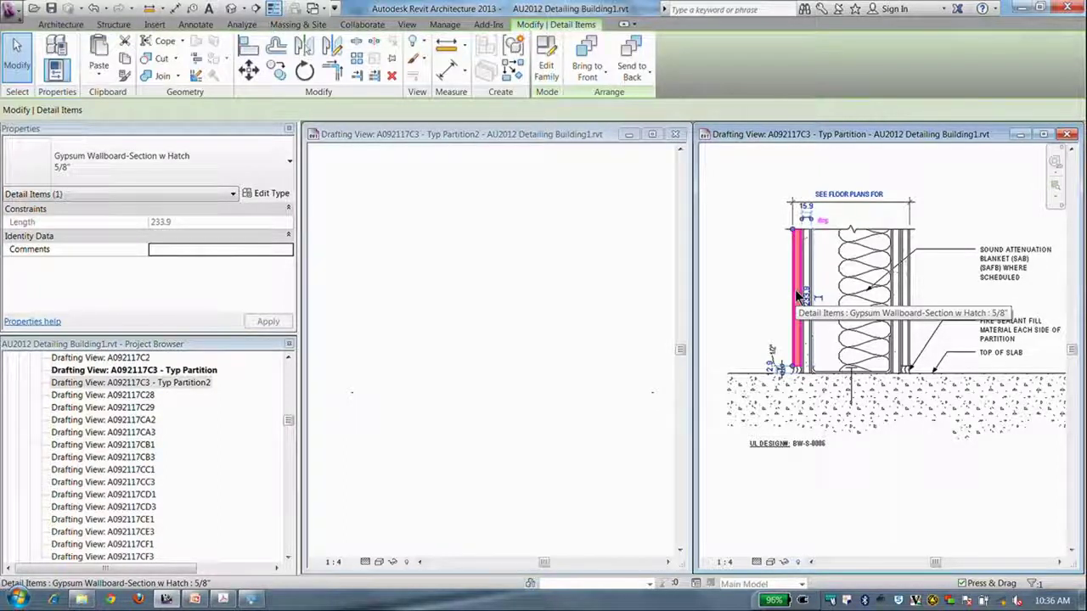
left_click(544, 68)
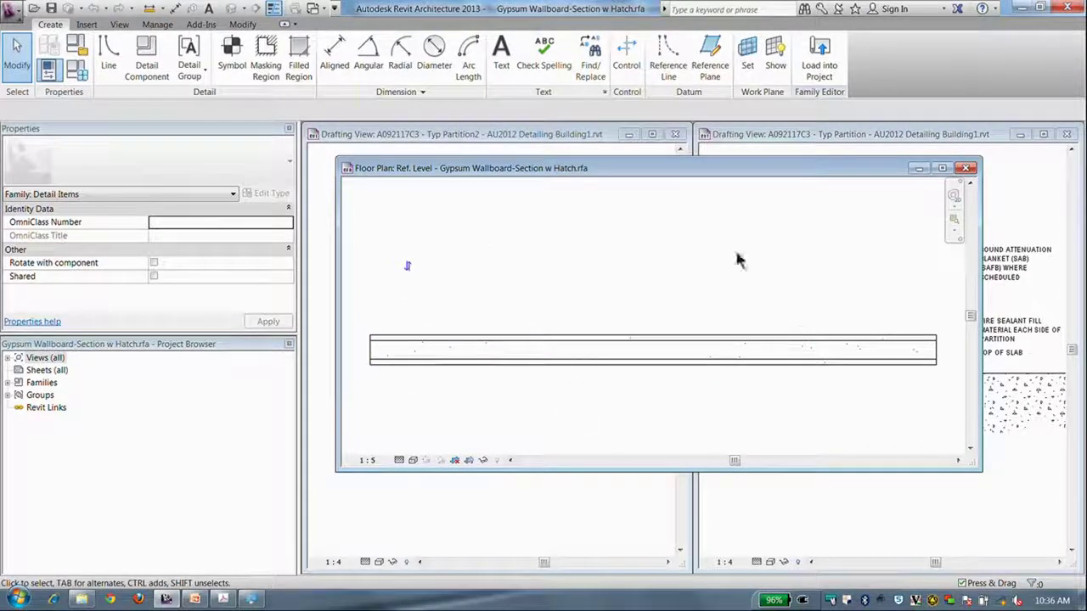
left_click(968, 172)
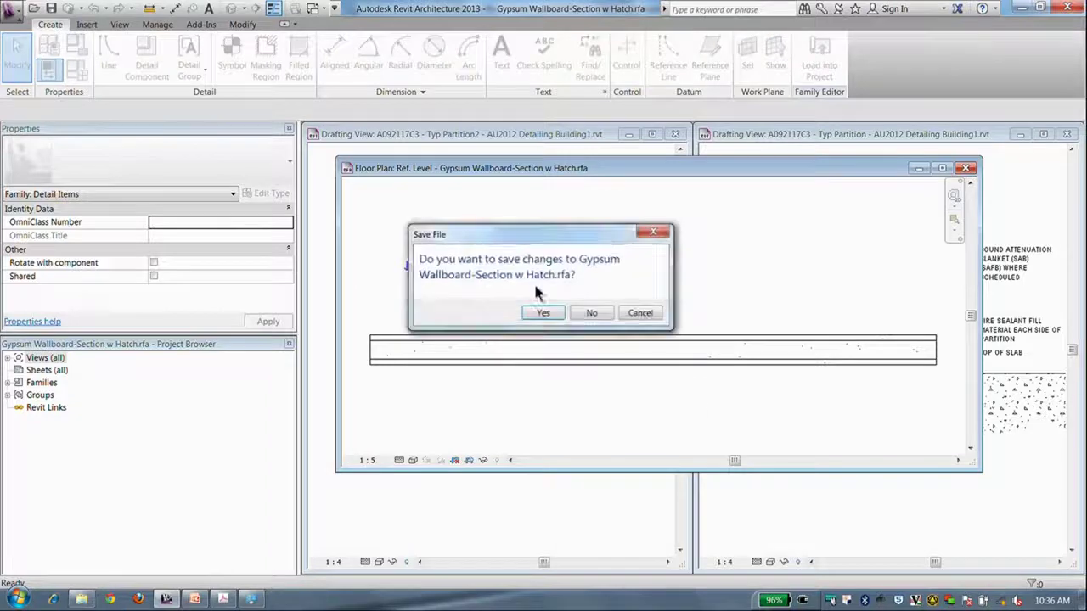
left_click(592, 314)
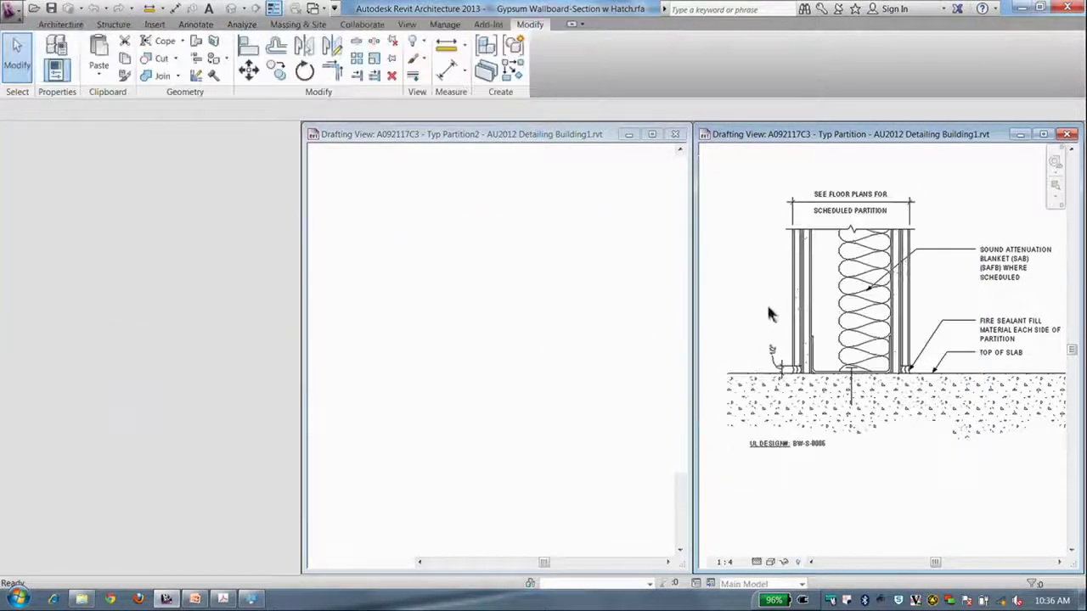
Step: Check the types available for repeating detail components, and leave the command without placing one
left_click(793, 288)
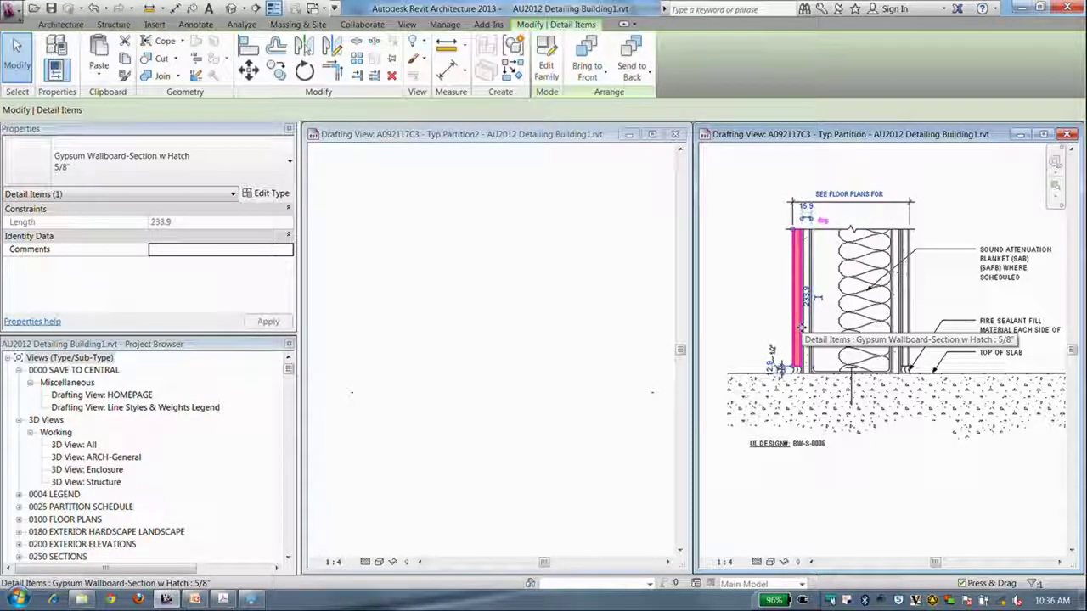
left_click(195, 24)
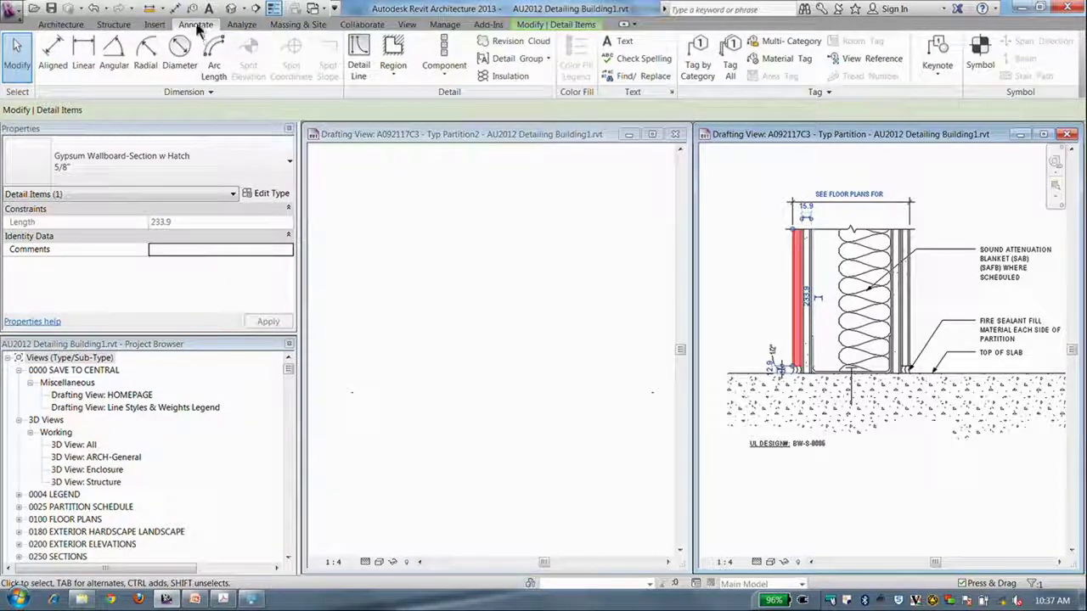
left_click(444, 59)
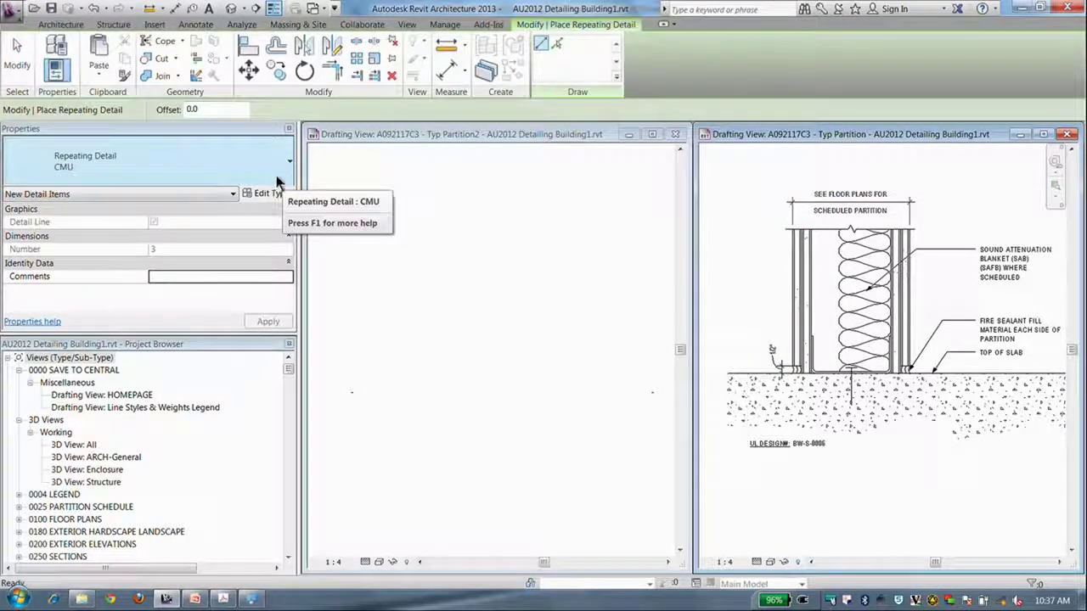
left_click(276, 181)
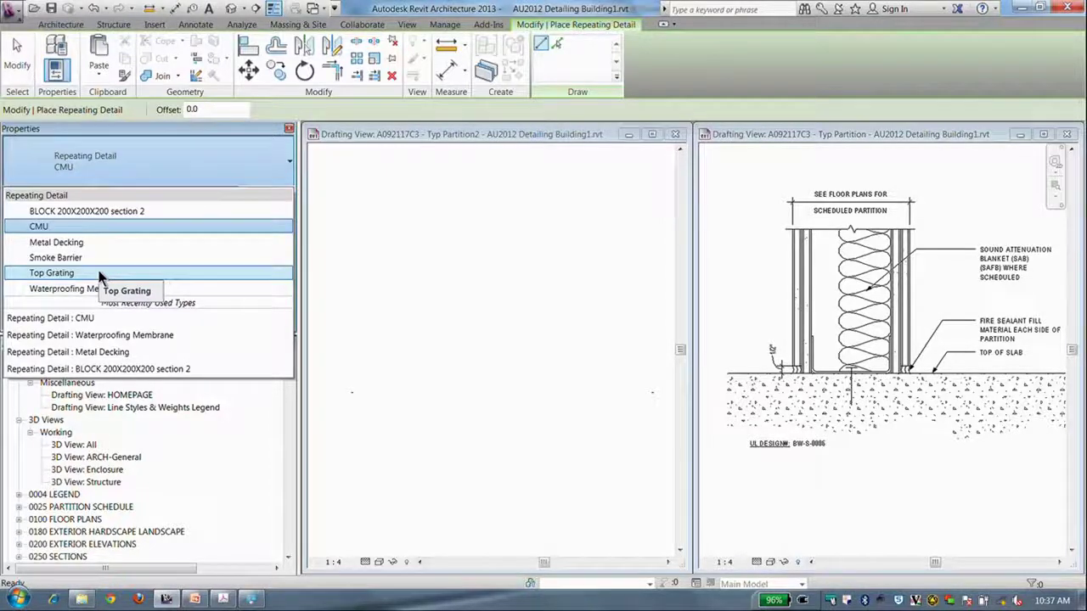
key("Escape")
key("Escape")
key("Escape")
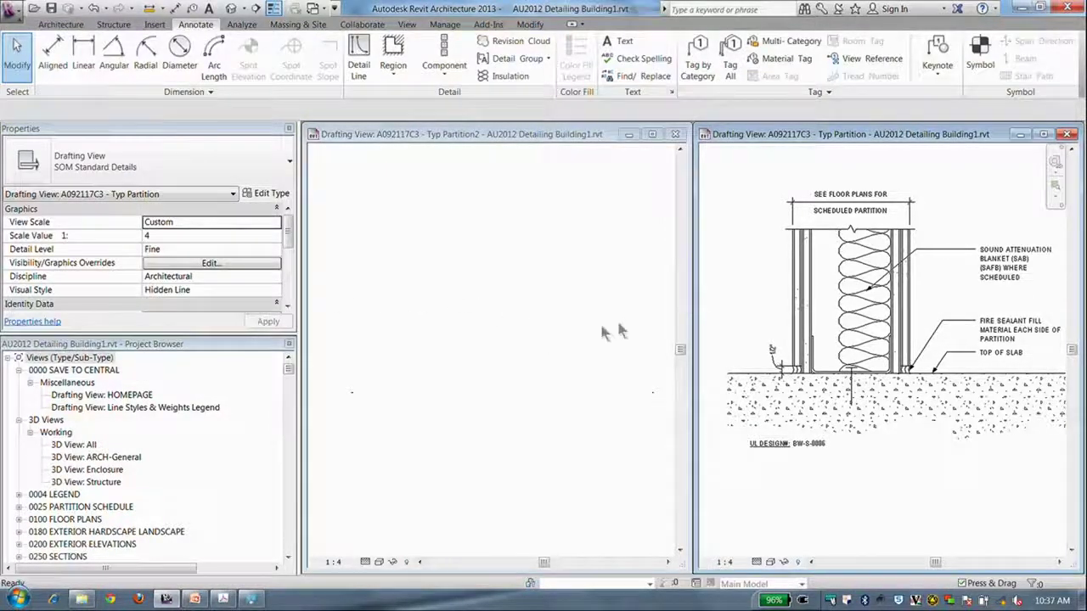
Step: Place a vertical Gypsum Wallboard-Section w Hatch 5/8" component about 355 mm long in the Typ Partition2 view, matching the one in Typ Partition
left_click(793, 270)
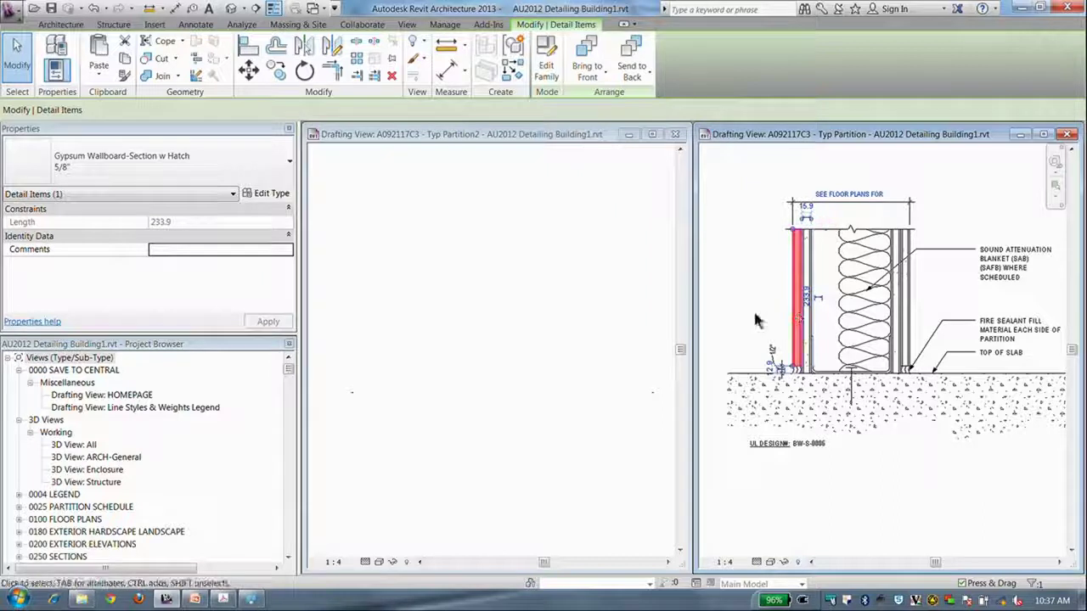
key("c")
key("s")
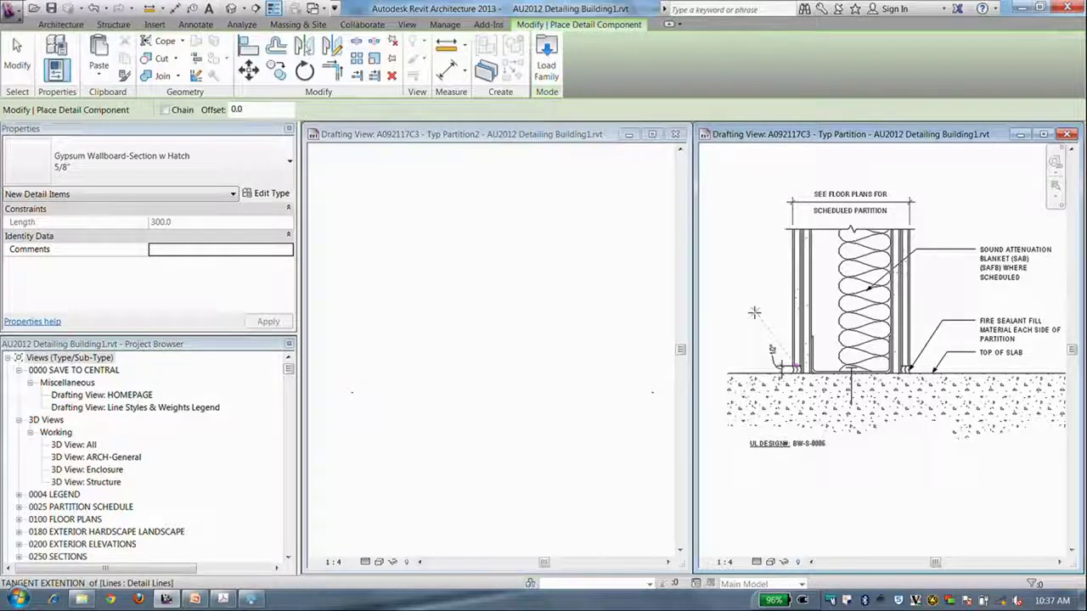
left_click(504, 365)
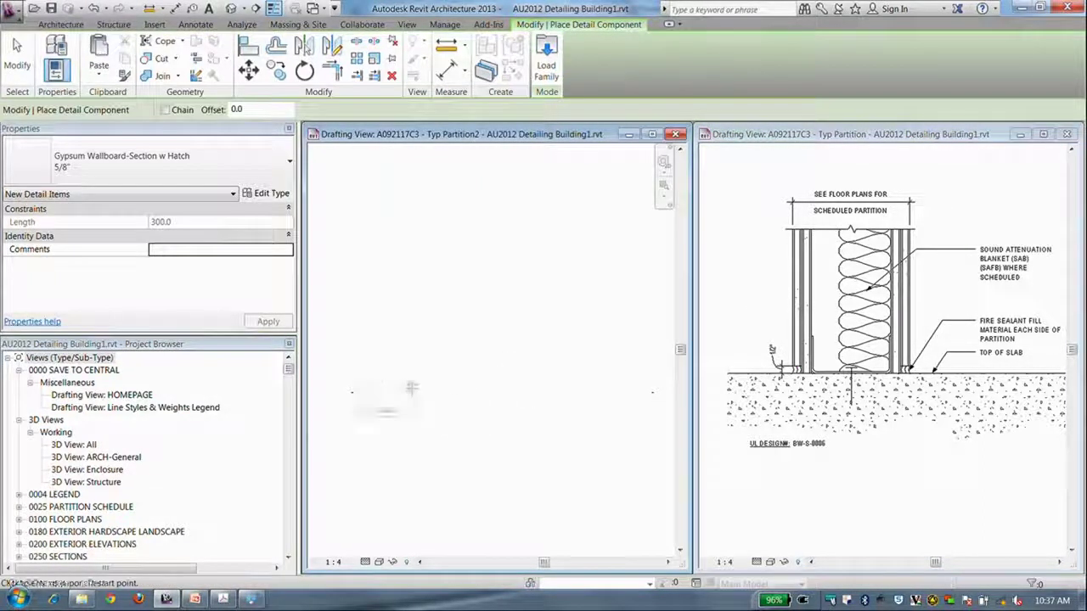
left_click(395, 392)
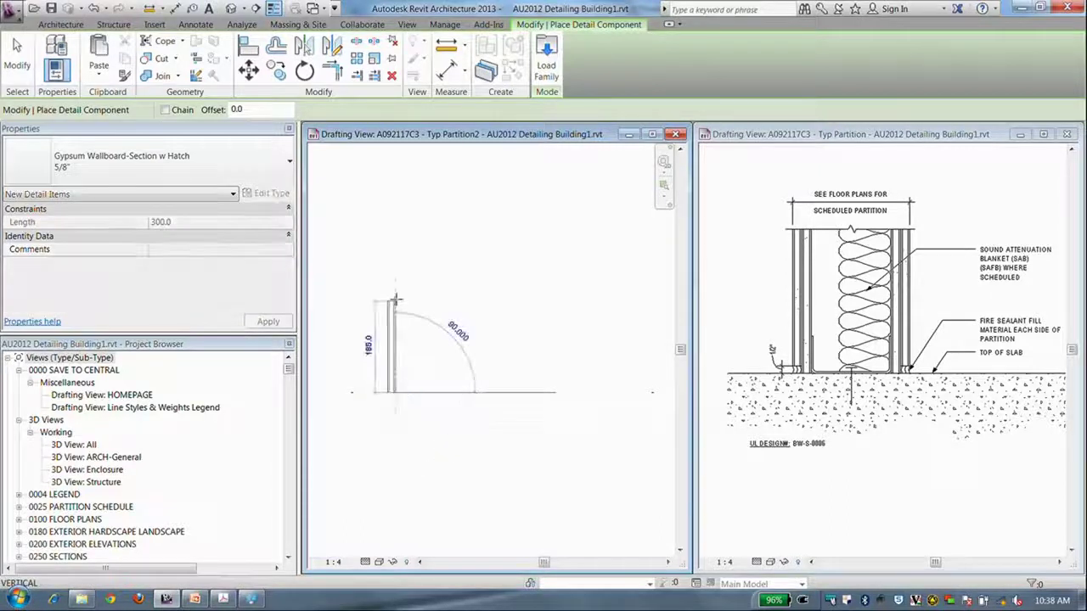
left_click(394, 217)
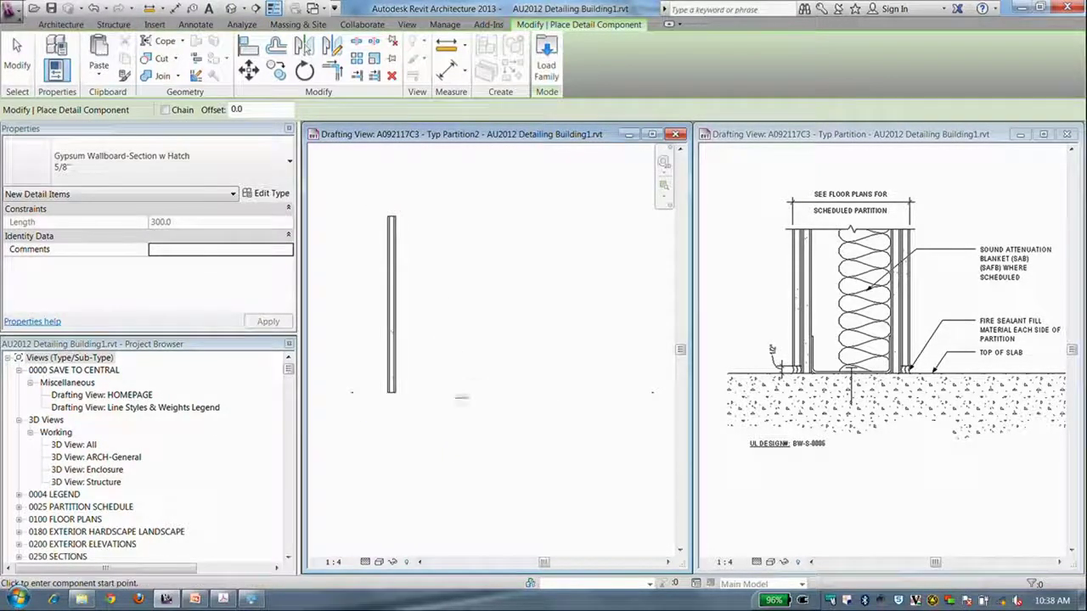
key("Escape")
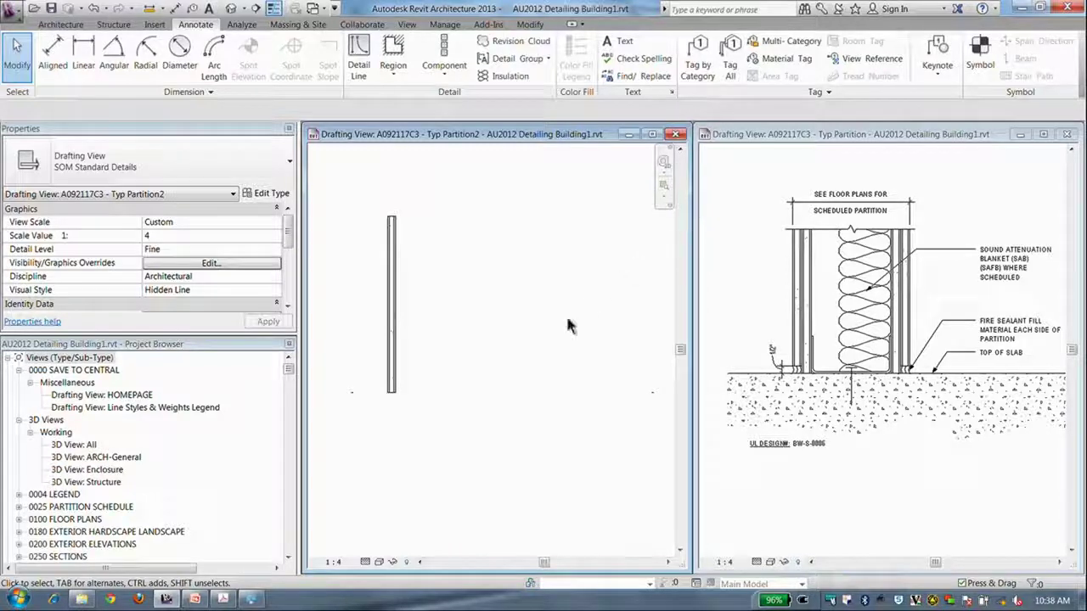
Step: Place a Channel 5 3/8"X2 1/2" component, matching the reference detail, at the lower inner corner of the new wallboard
left_click(391, 389)
scroll(395, 394, "up", 2)
middle_click_drag(397, 396, 400, 424)
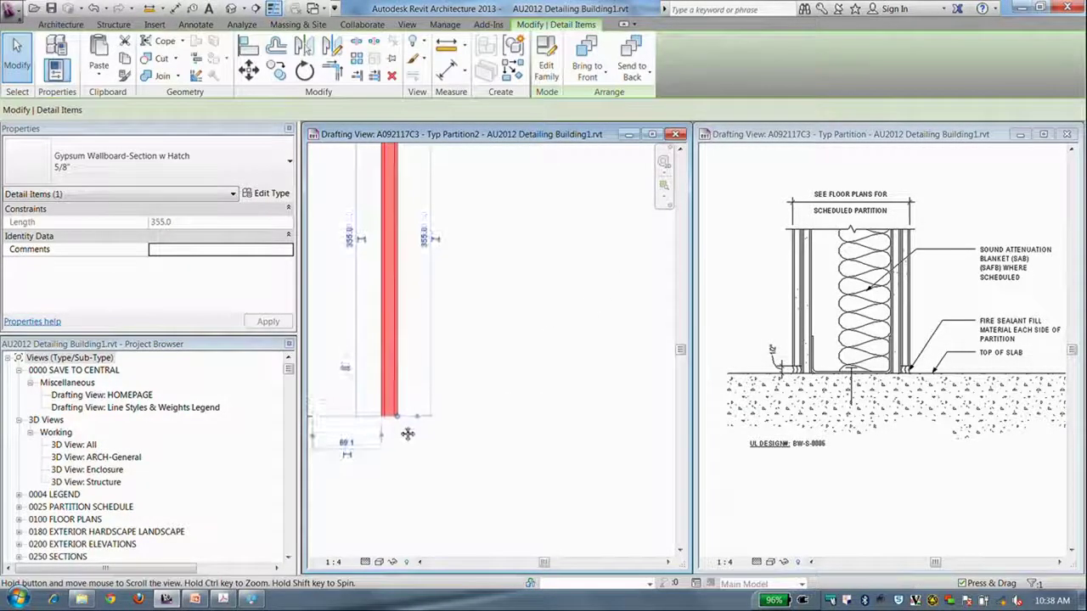
left_click(819, 370)
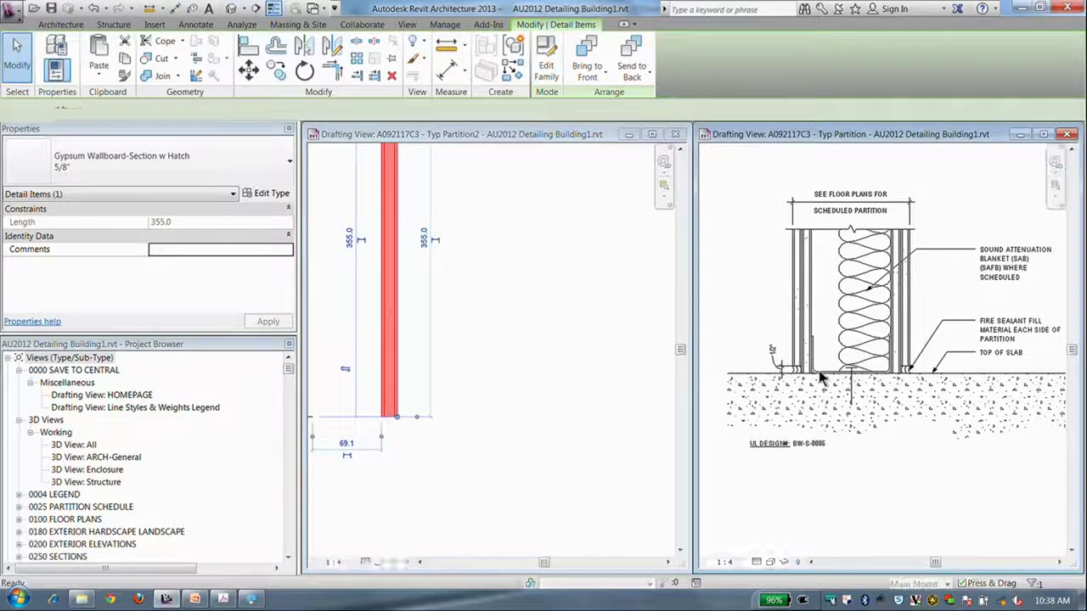
left_click(818, 370)
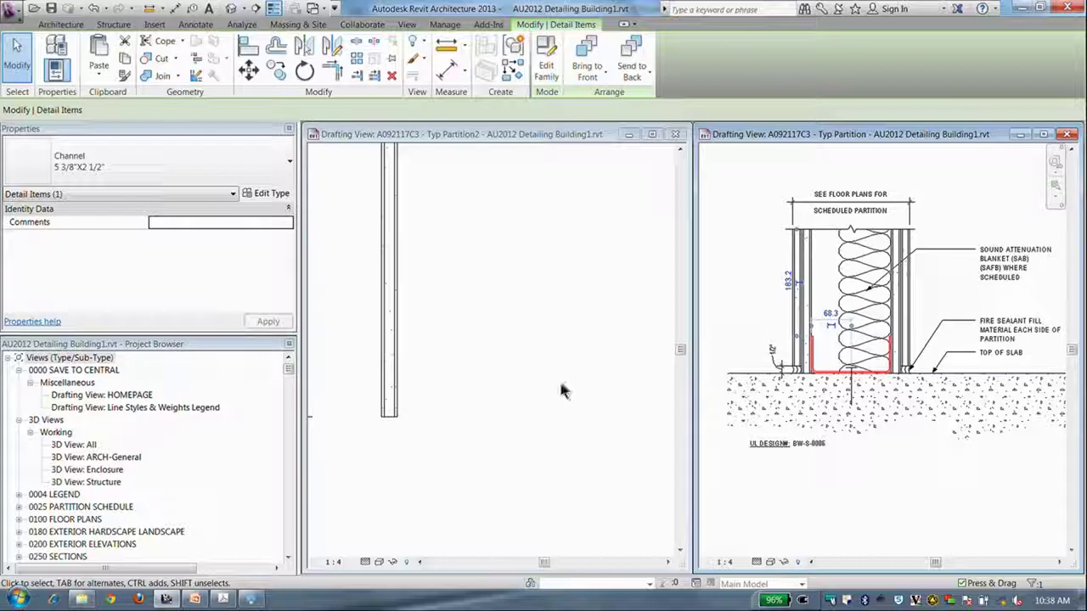
key("c")
key("s")
left_click(446, 397)
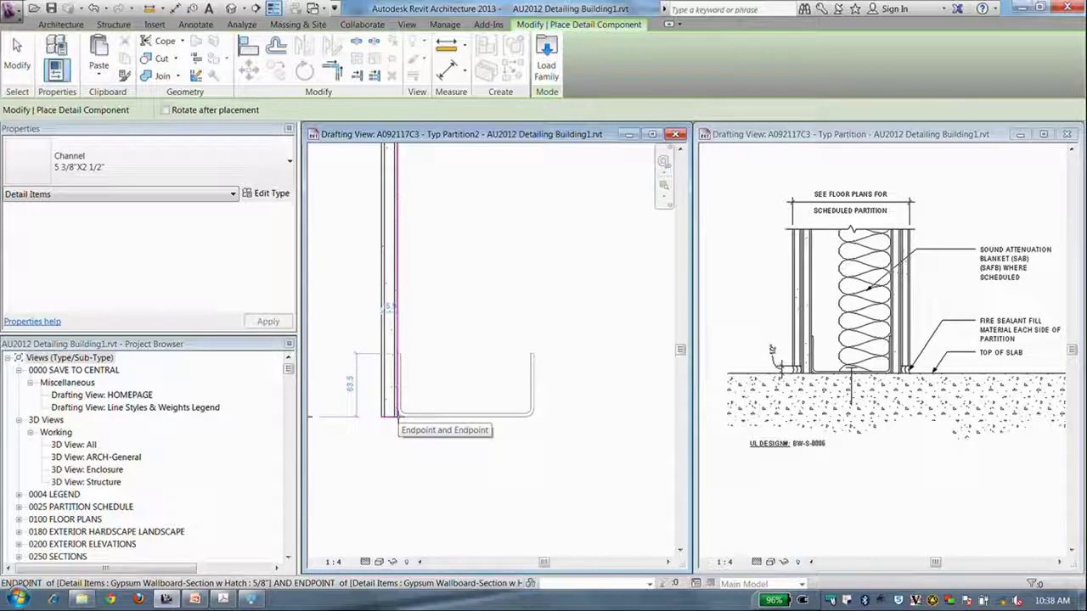
left_click(396, 416)
key("Escape")
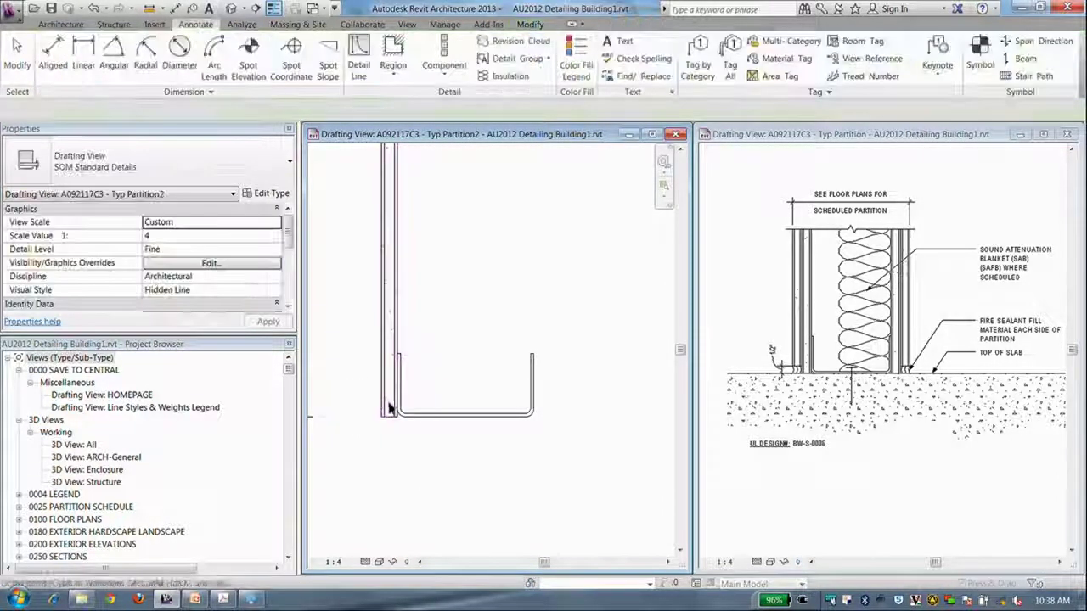
Step: Add a second 5/8" gypsum wallboard layer against the outer face of the first, running from its base to its top
left_click(389, 403)
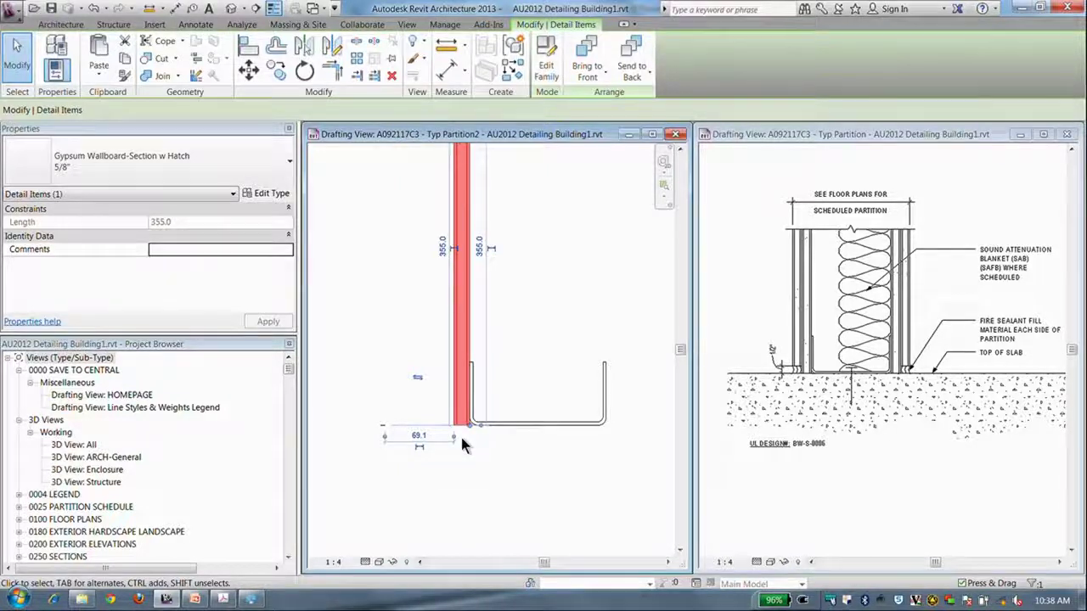
key("c")
key("s")
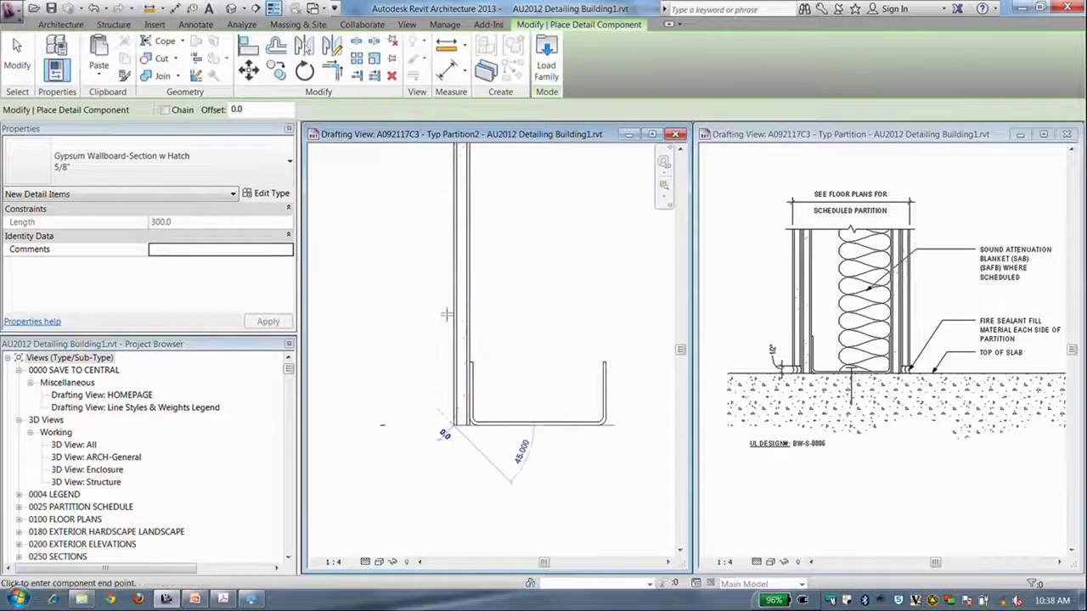
scroll(447, 303, "down", 2)
middle_click_drag(447, 305, 447, 399)
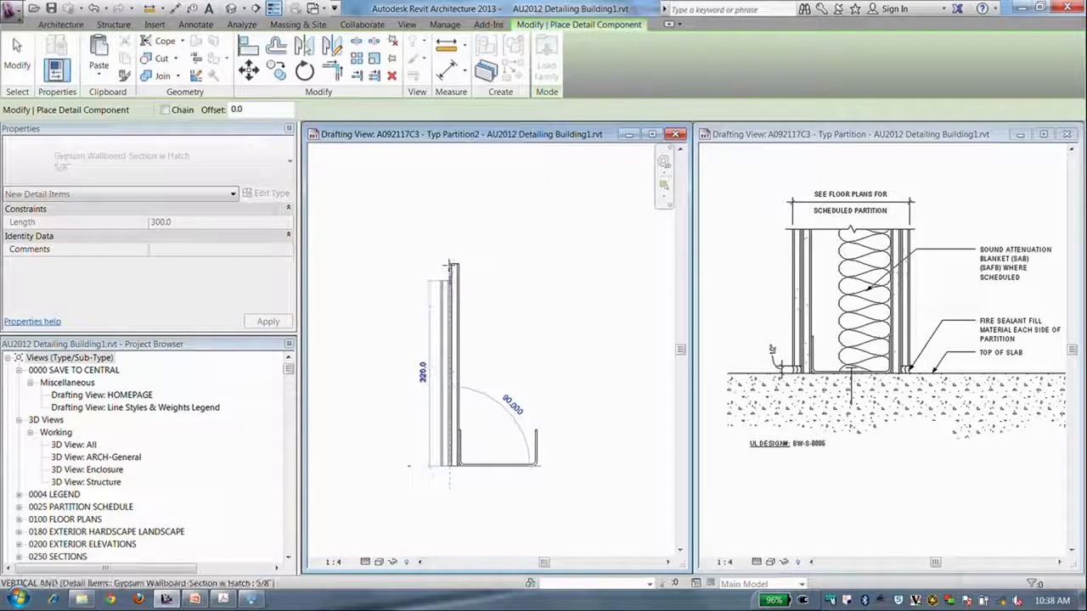
left_click(449, 266)
Step: Add a third 5/8" gypsum wallboard layer about 335 mm long on the outer side, starting above the base and ending flush at the top
scroll(416, 439, "up", 3)
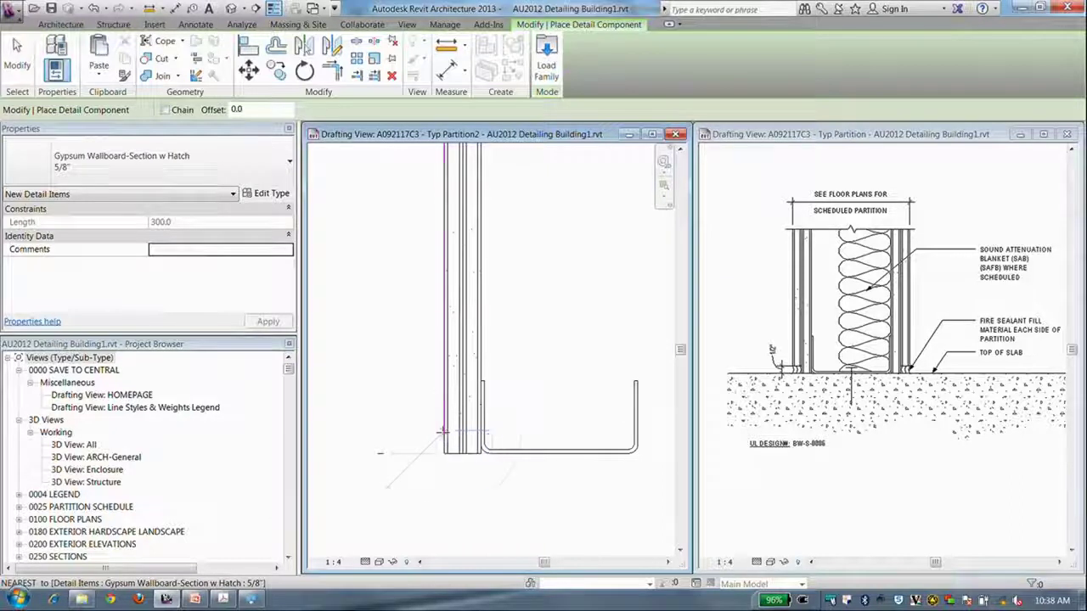
middle_click_drag(452, 373, 454, 517)
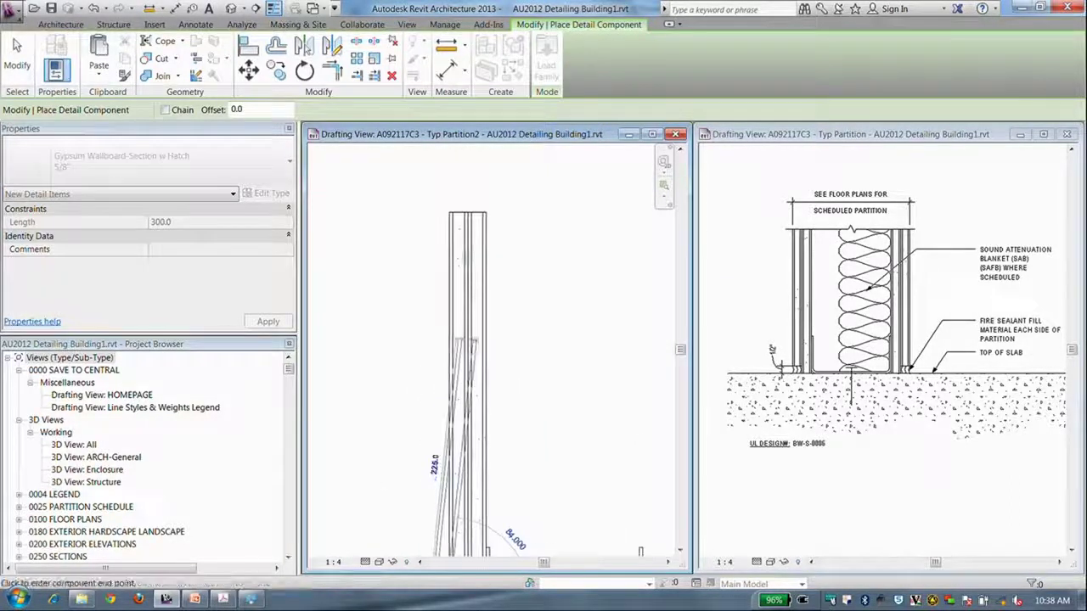
left_click(448, 212)
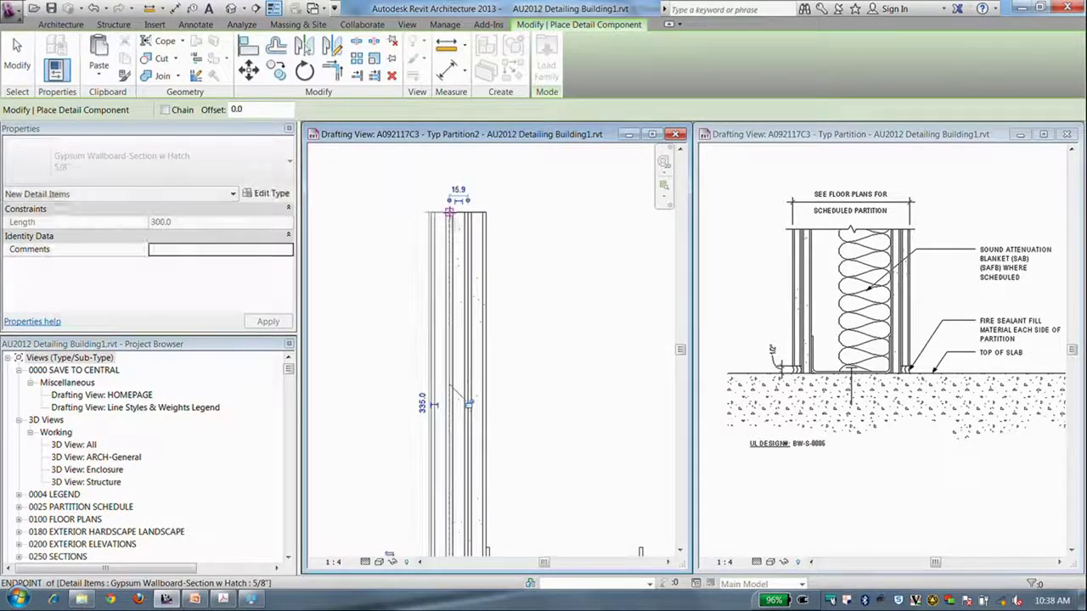
scroll(519, 318, "down", 2)
key("Escape")
key("Escape")
middle_click_drag(522, 333, 487, 286)
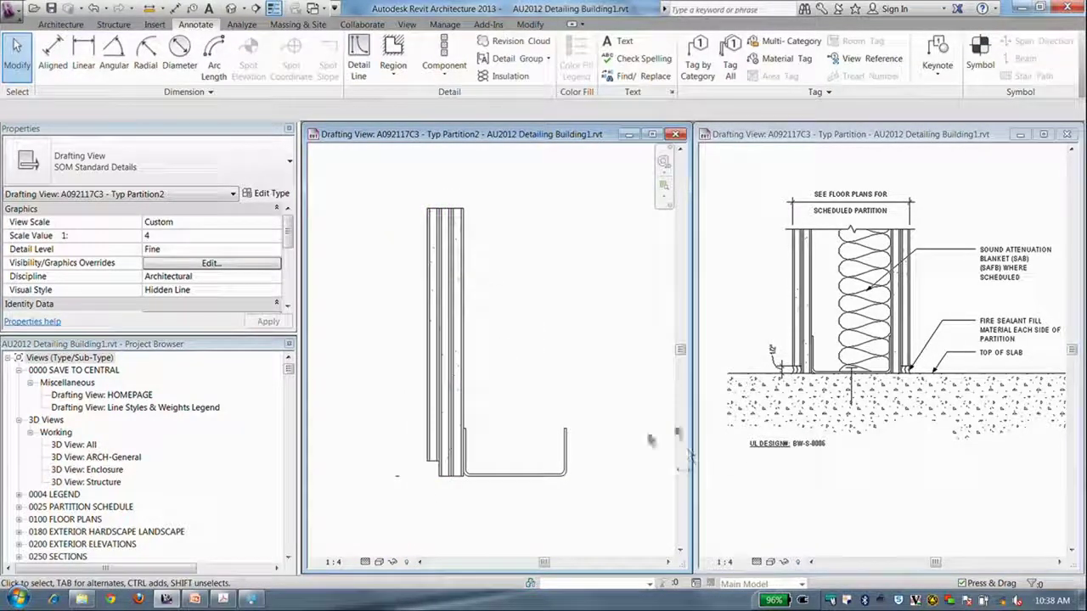
Step: Draw a horizontal 7 Black Solid_SOM detail line about 295 mm long along the base of the wallboard and channel
key("d")
key("l")
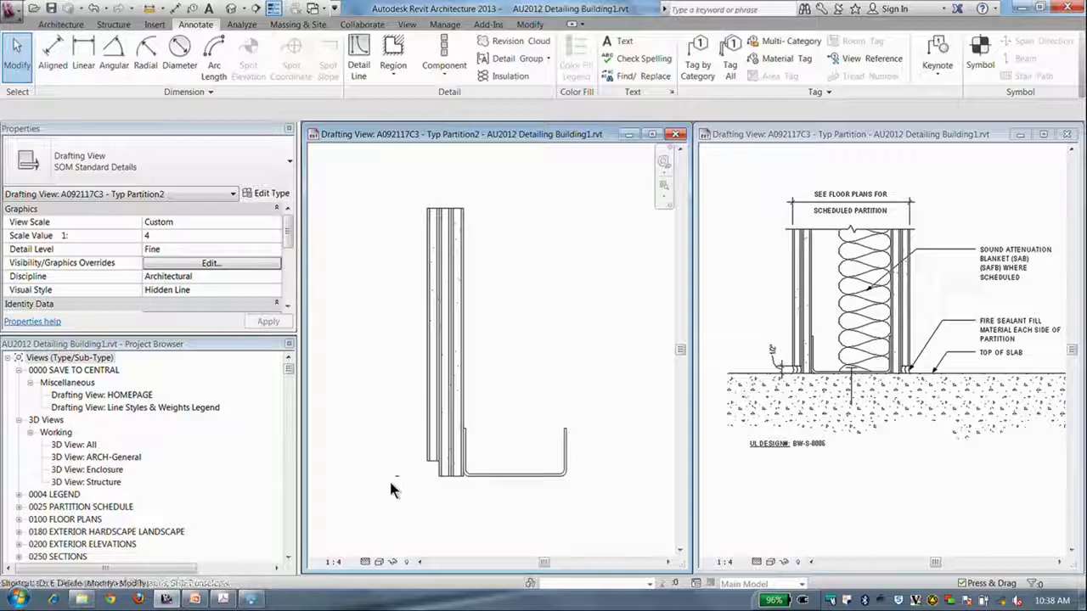
left_click(399, 474)
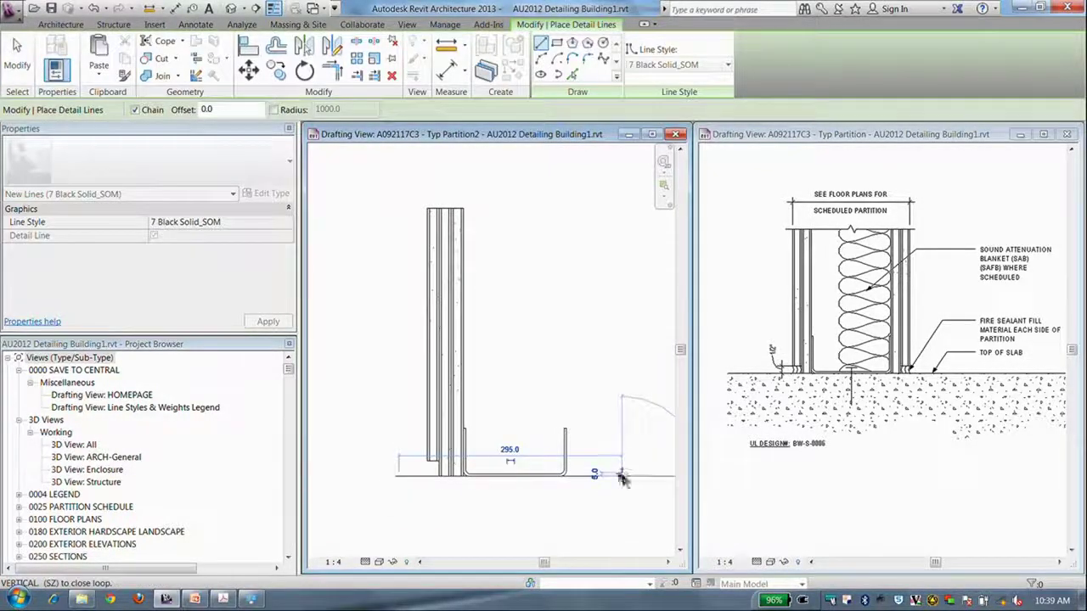
left_click(620, 475)
key("Escape")
key("Escape")
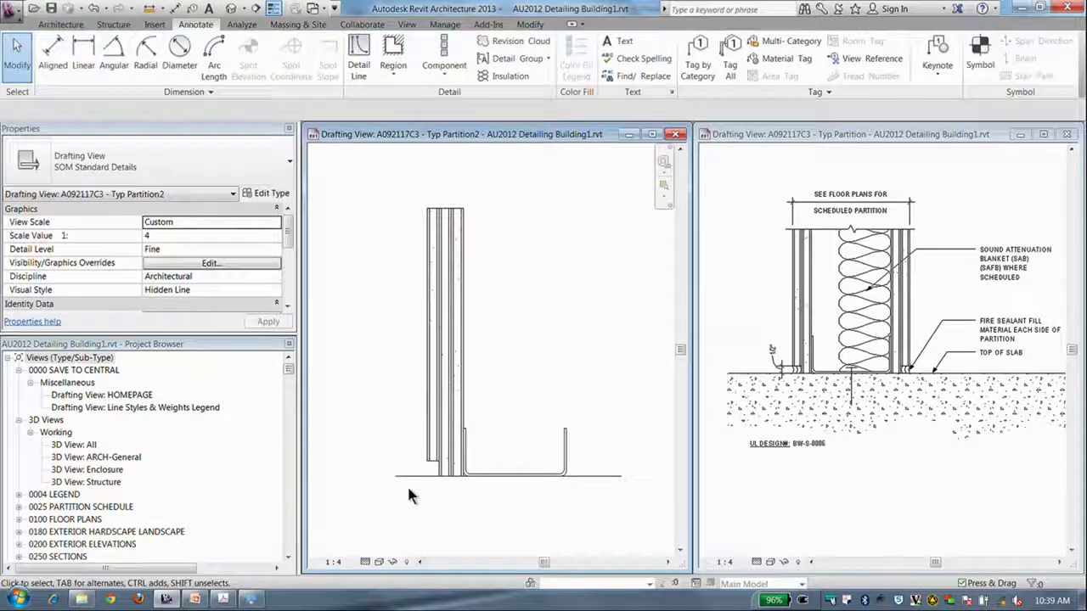
Step: Review the line styles available for the horizontal detail line at the base, through to the z_DO NOT USE entries
scroll(399, 492, "up", 2)
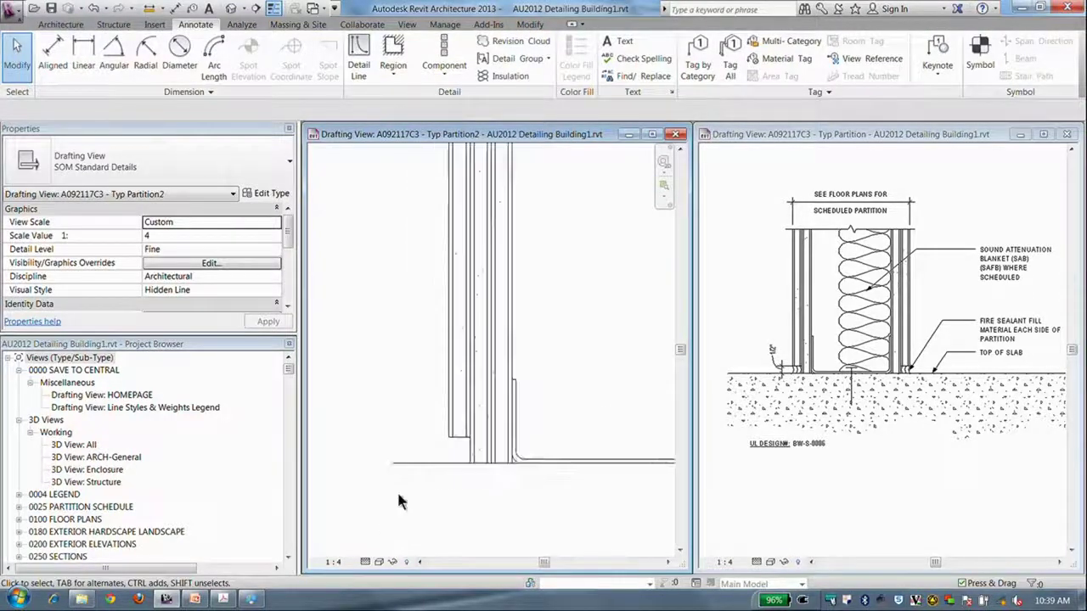
left_click(444, 465)
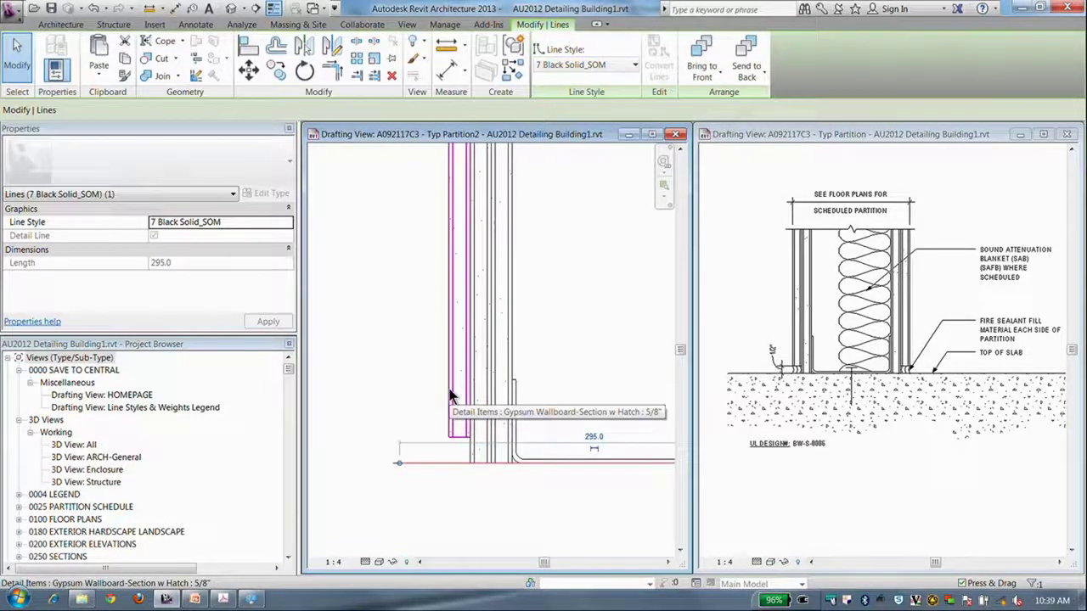
key("Escape")
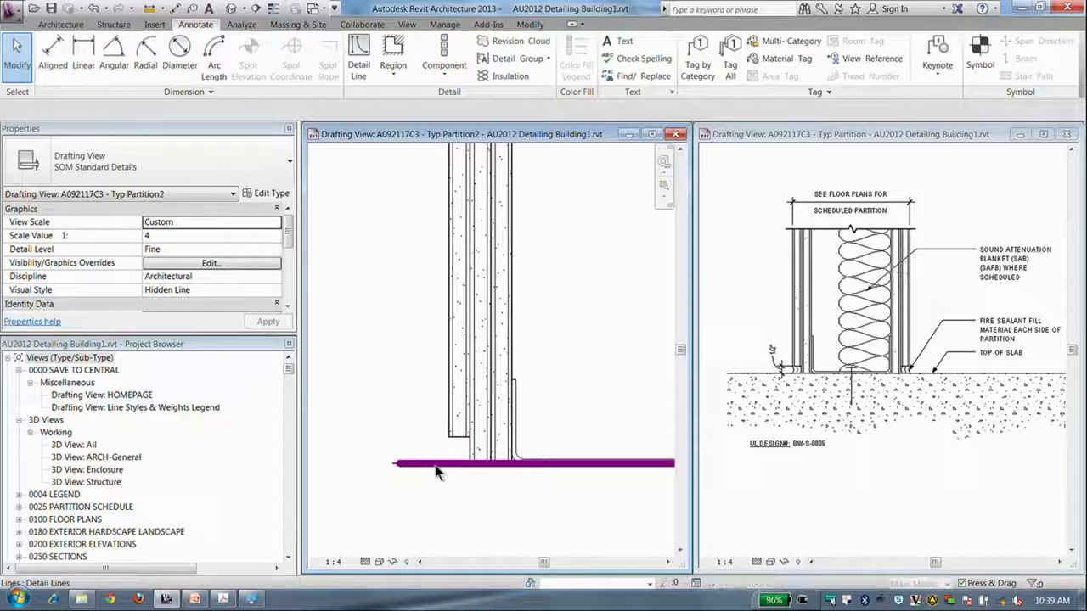
left_click(435, 465)
left_click(557, 66)
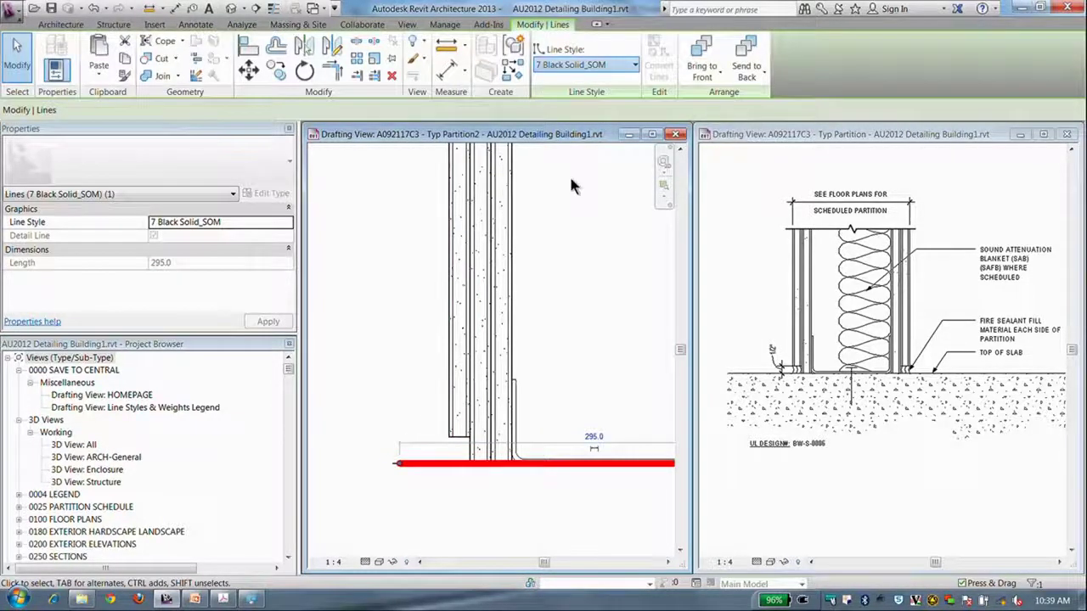
scroll(578, 170, "down", 3)
scroll(577, 170, "up", 1)
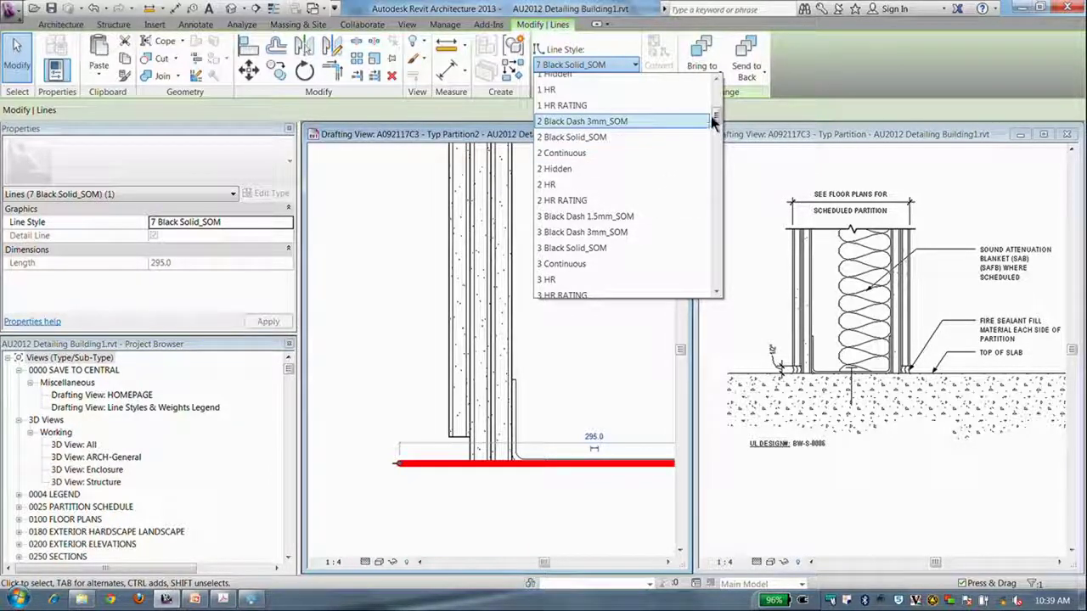
left_click_drag(715, 121, 722, 99)
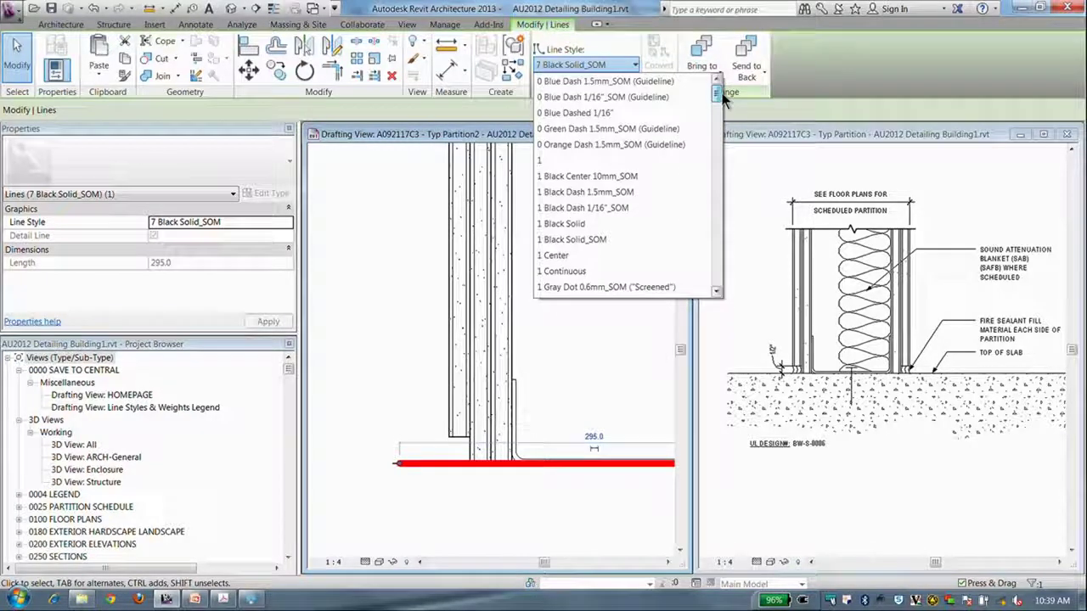
left_click_drag(722, 99, 718, 270)
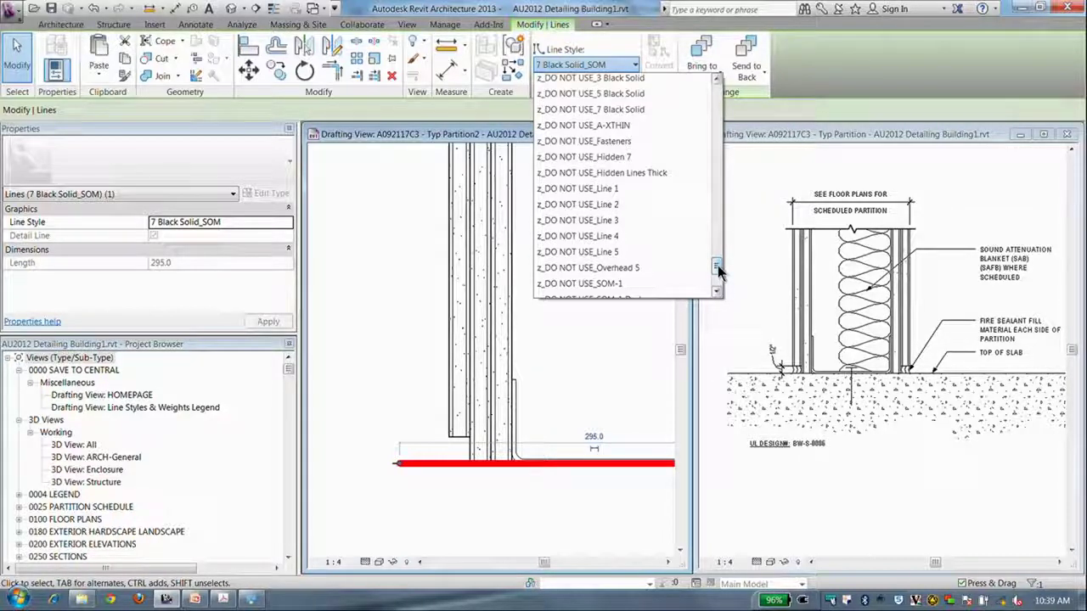
left_click_drag(718, 270, 718, 285)
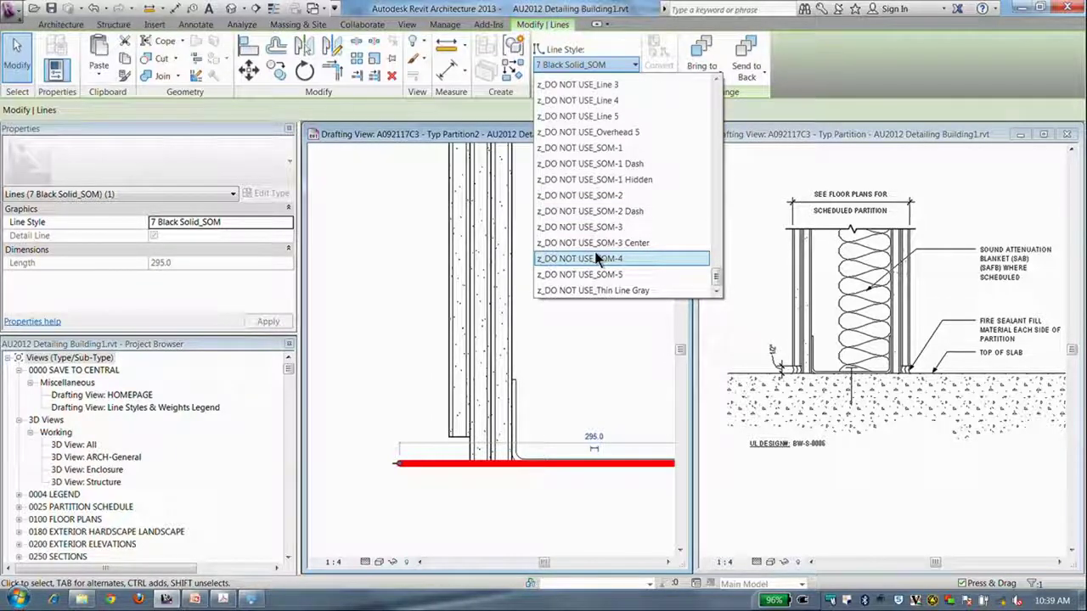
left_click_drag(714, 280, 715, 94)
left_click(418, 252)
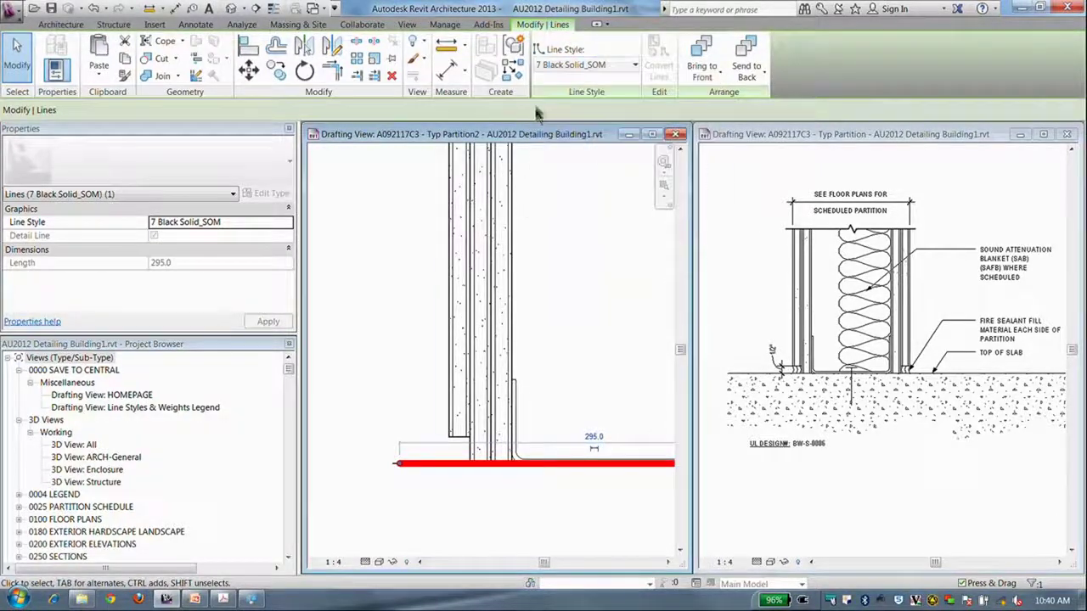
Step: Change the line style of the horizontal base line to 3 Black Solid_SOM
left_click(585, 64)
scroll(584, 153, "up", 3)
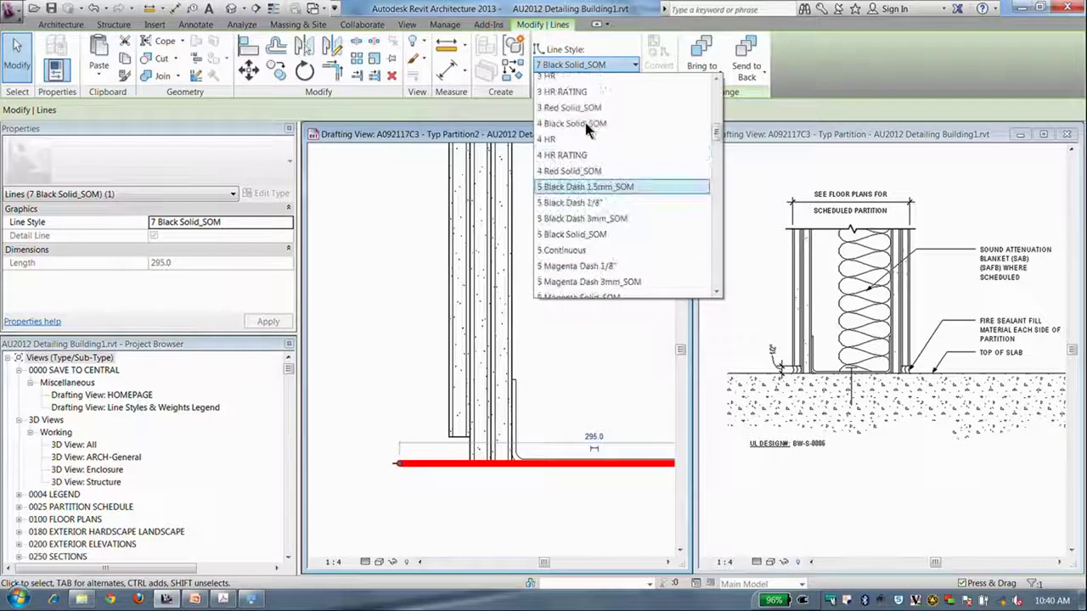
scroll(585, 140, "up", 2)
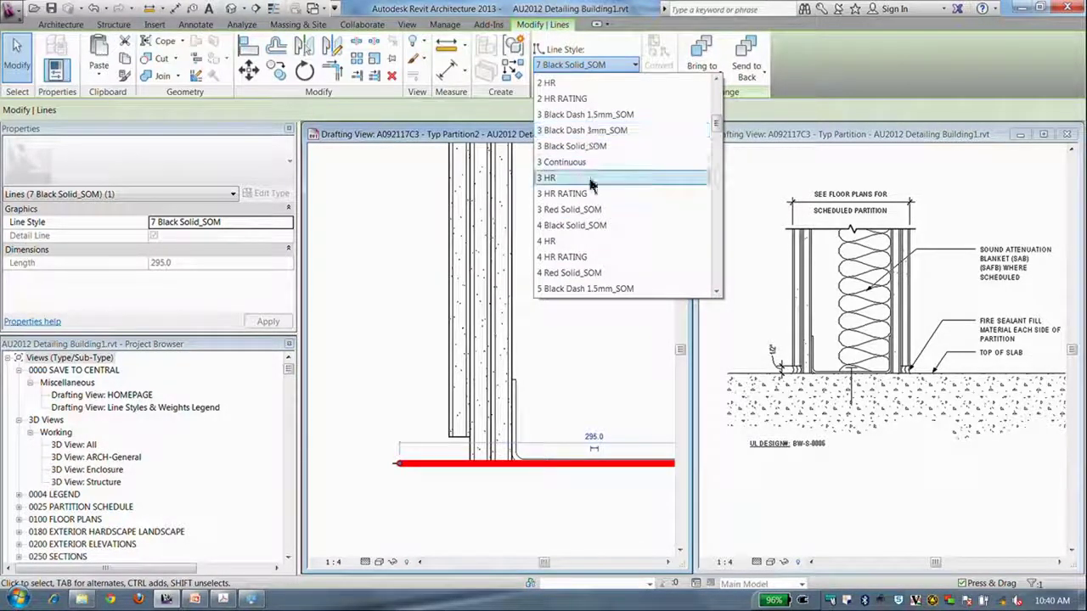
left_click(585, 145)
key("Escape")
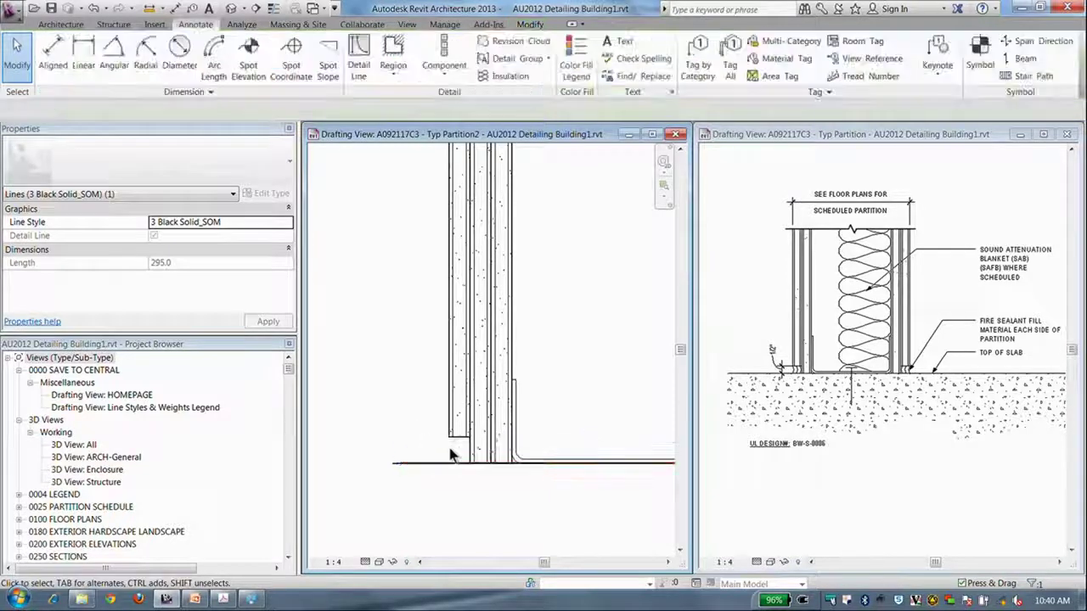
Step: Draw a 1 Black Solid_SOM detail arc from the short outer wallboard's lower outer corner straight down to the base line, bowing toward the channel
scroll(448, 443, "up", 5)
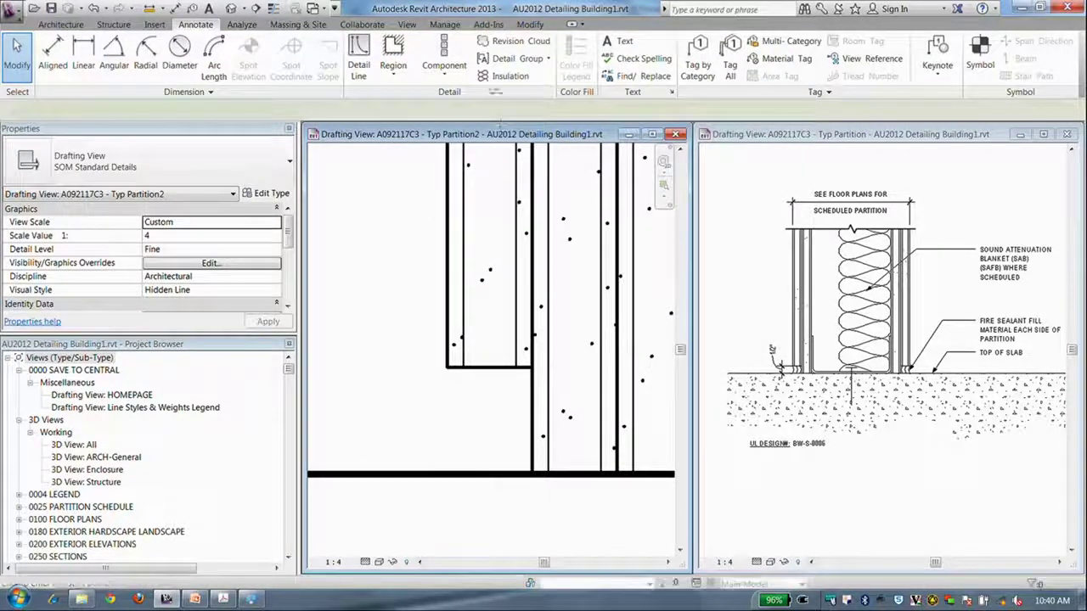
key("d")
key("l")
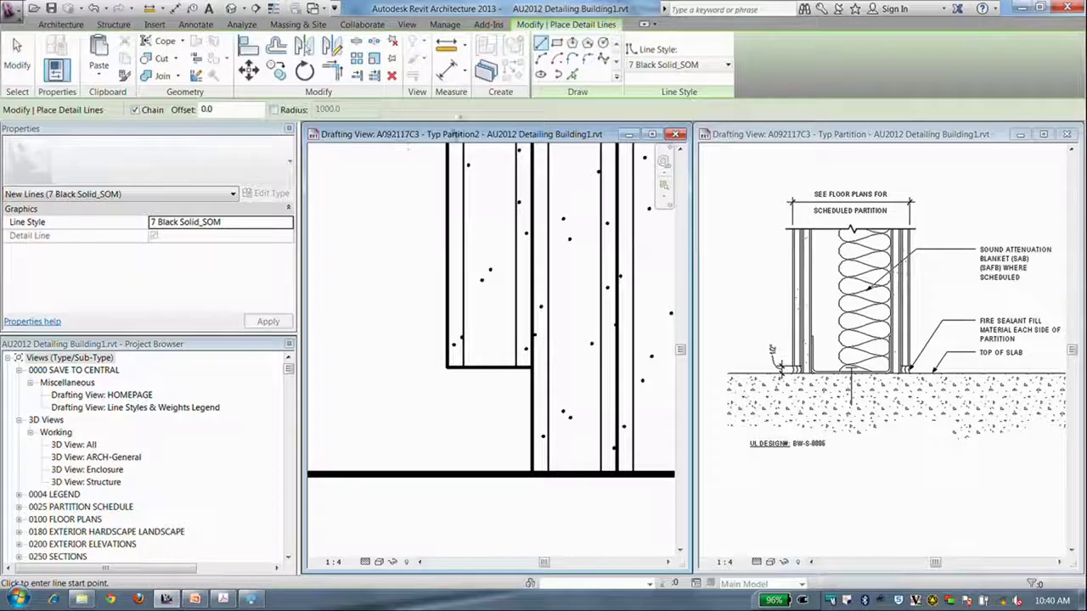
left_click(539, 64)
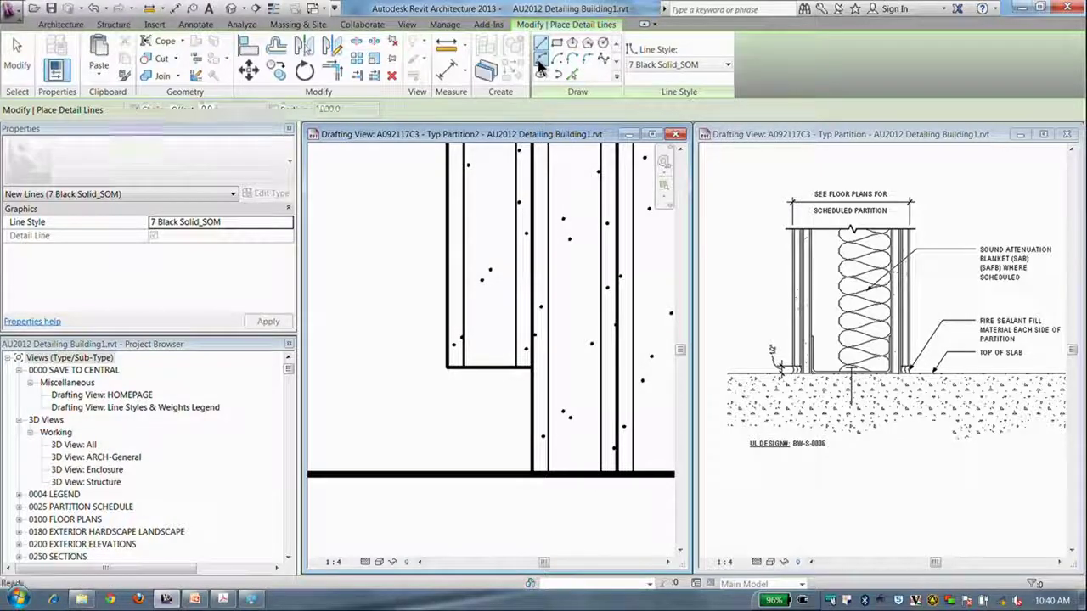
left_click(448, 371)
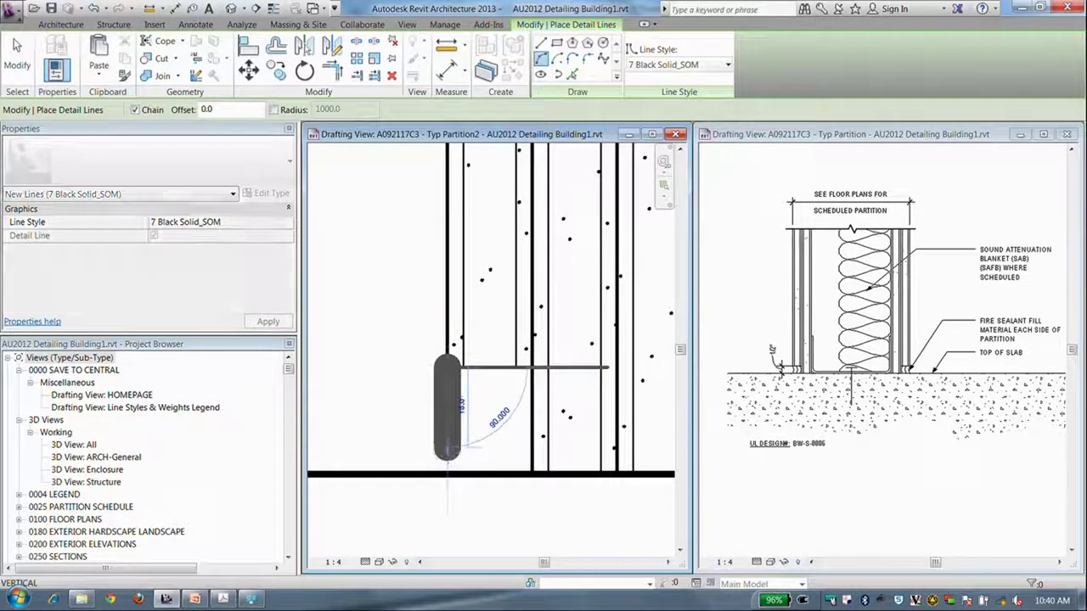
key("Escape")
left_click(727, 64)
scroll(804, 178, "down", 3)
left_click_drag(809, 139, 810, 106)
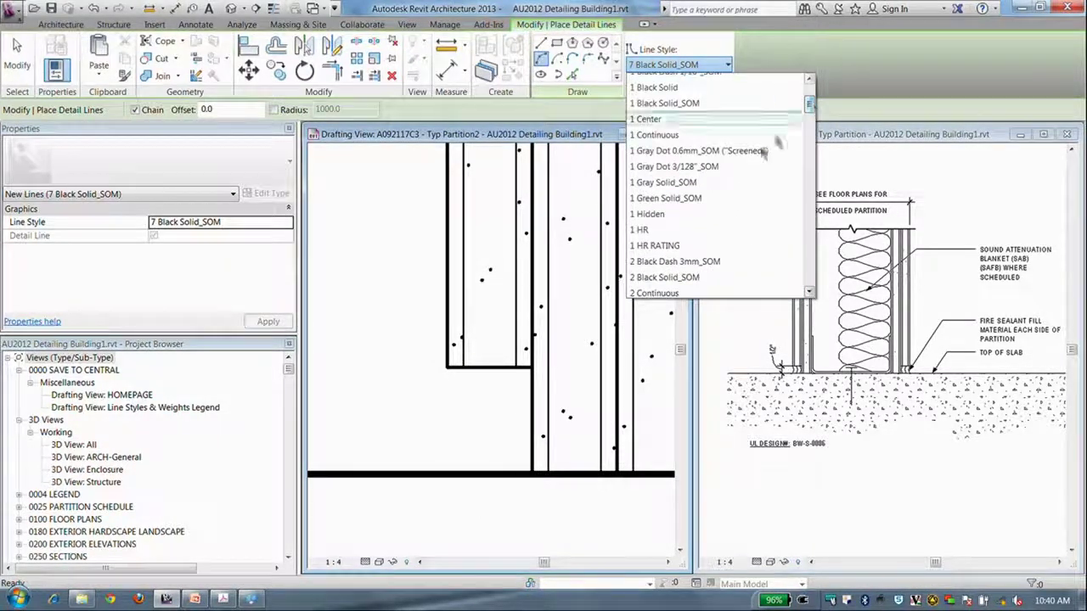
scroll(696, 151, "up", 1)
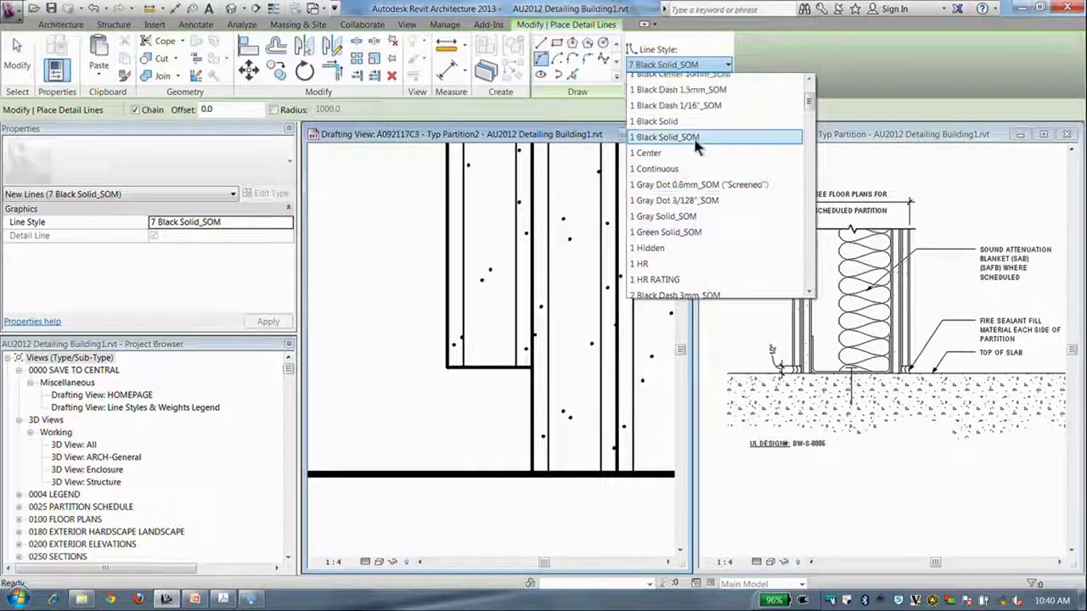
left_click(696, 138)
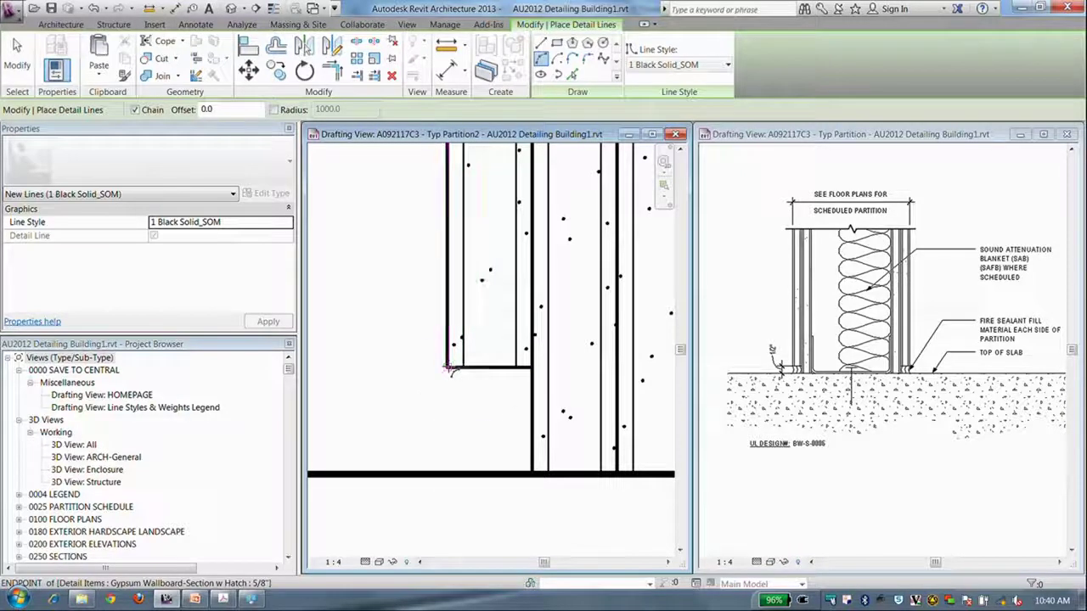
left_click(447, 366)
left_click(449, 444)
left_click(448, 474)
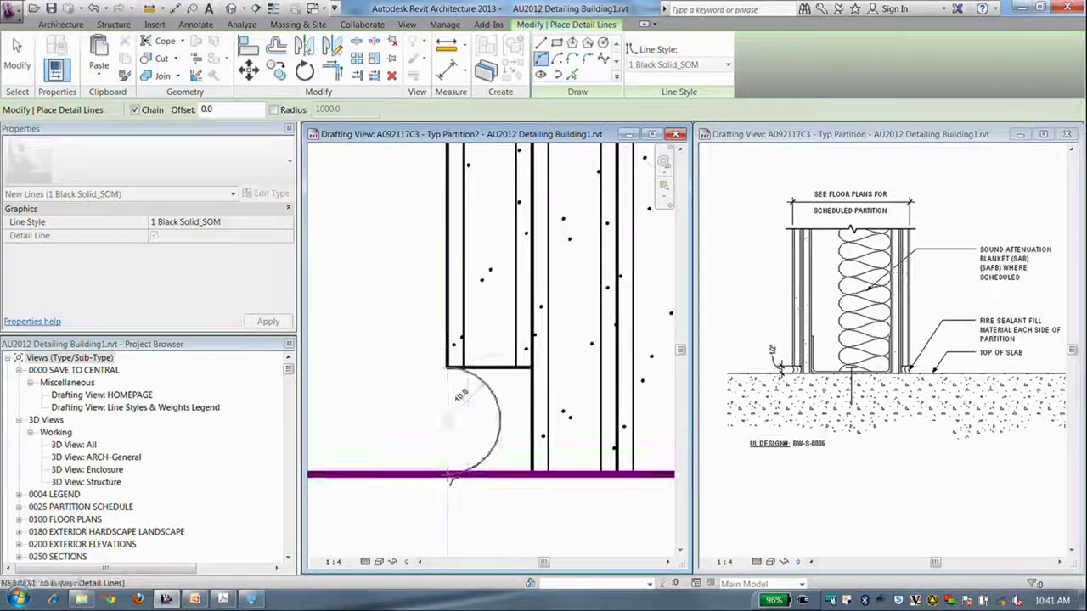
left_click(467, 426)
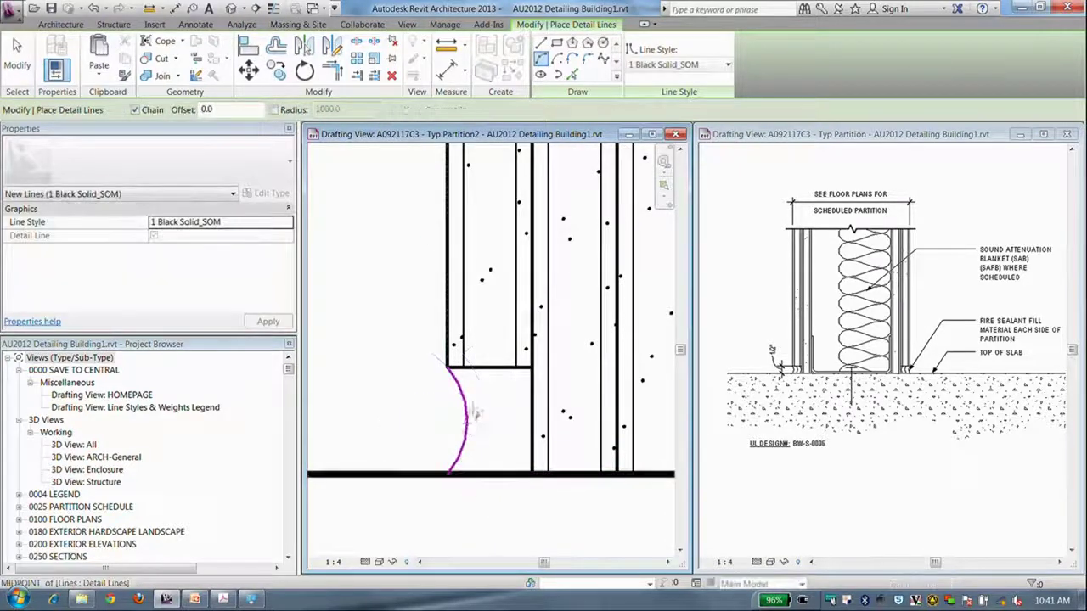
Step: Draw two more matching, evenly spaced arcs between the short wallboard's bottom edge and the base line, completing the sealant symbol
left_click(480, 369)
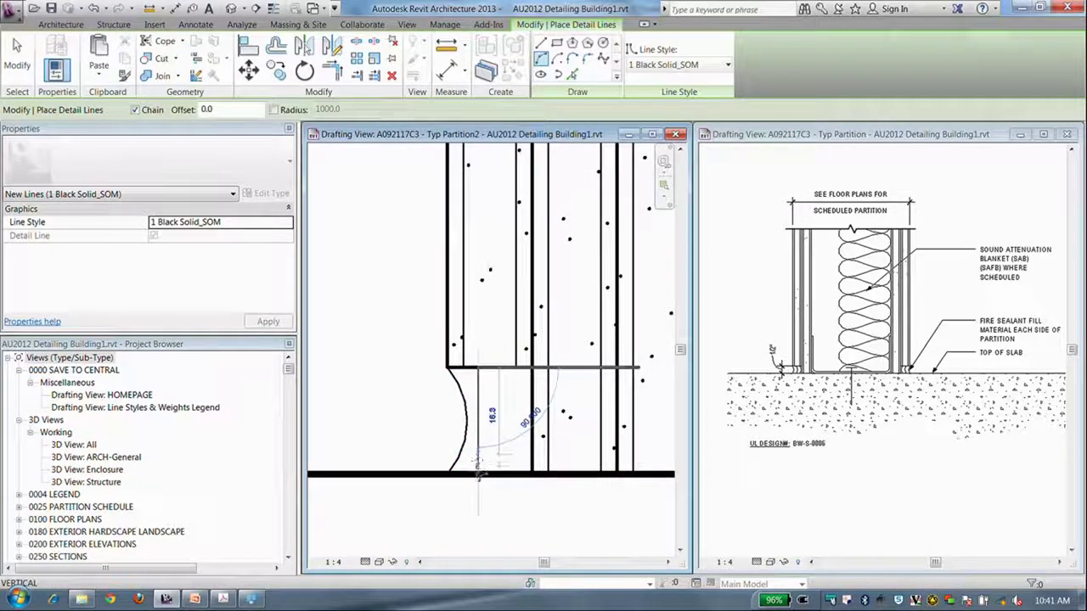
left_click(480, 473)
left_click(491, 421)
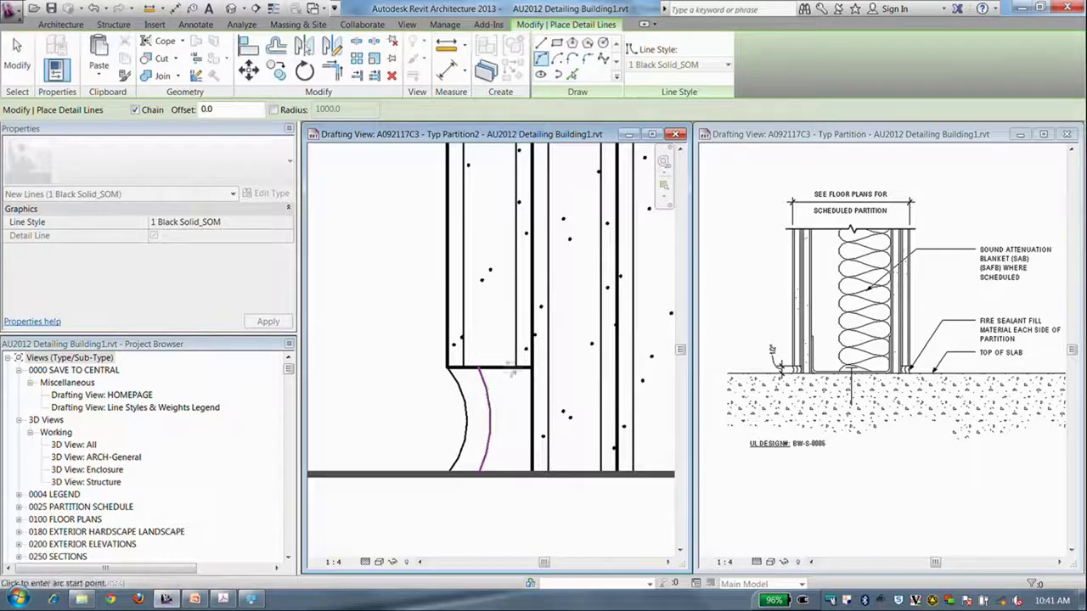
left_click(505, 369)
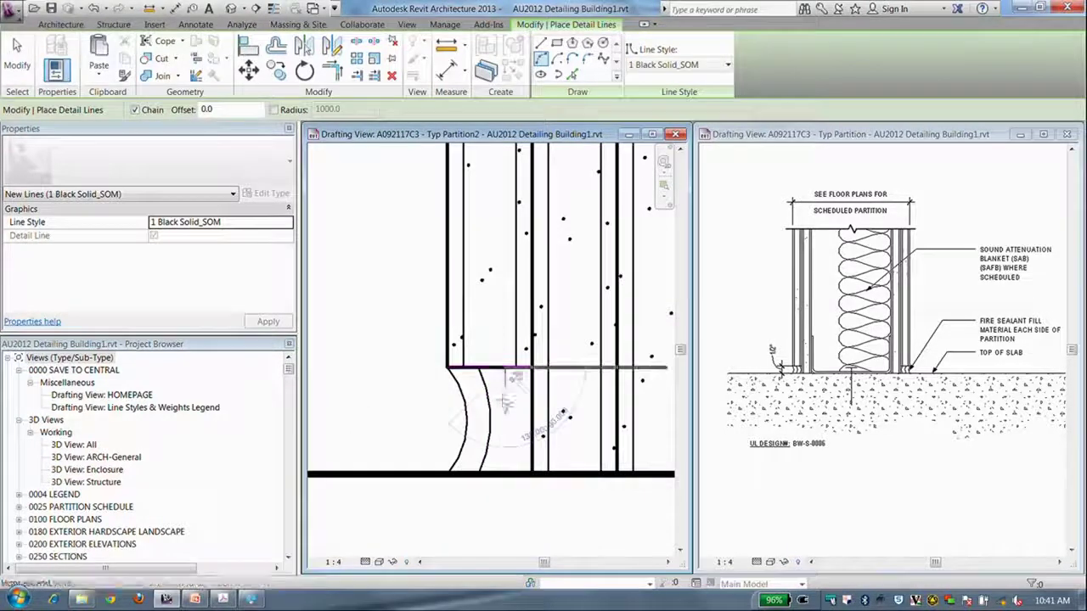
left_click(507, 473)
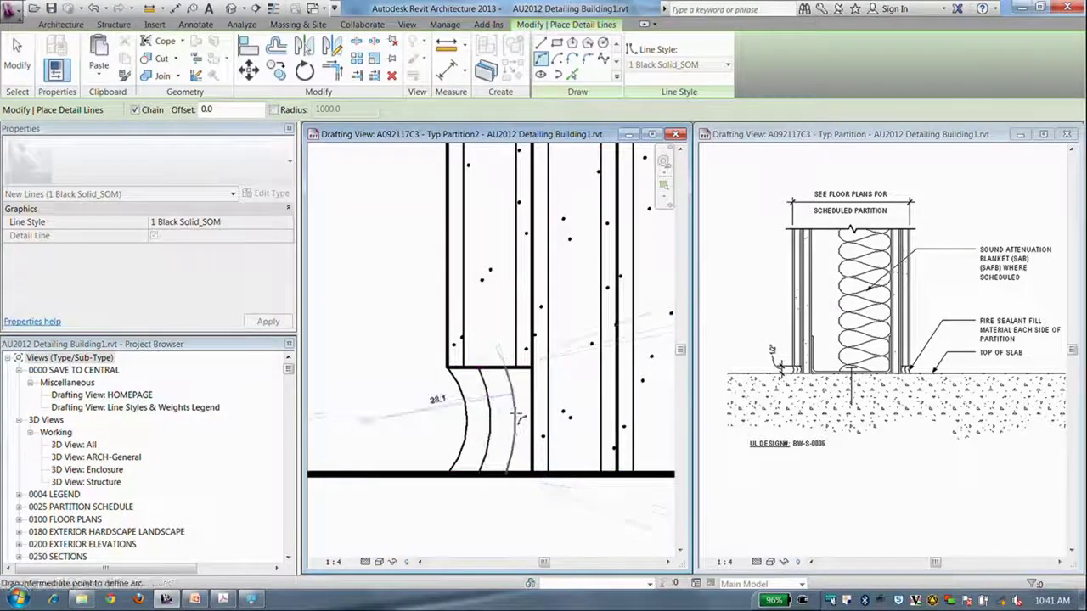
left_click(511, 416)
scroll(432, 417, "down", 3)
scroll(431, 488, "down", 3)
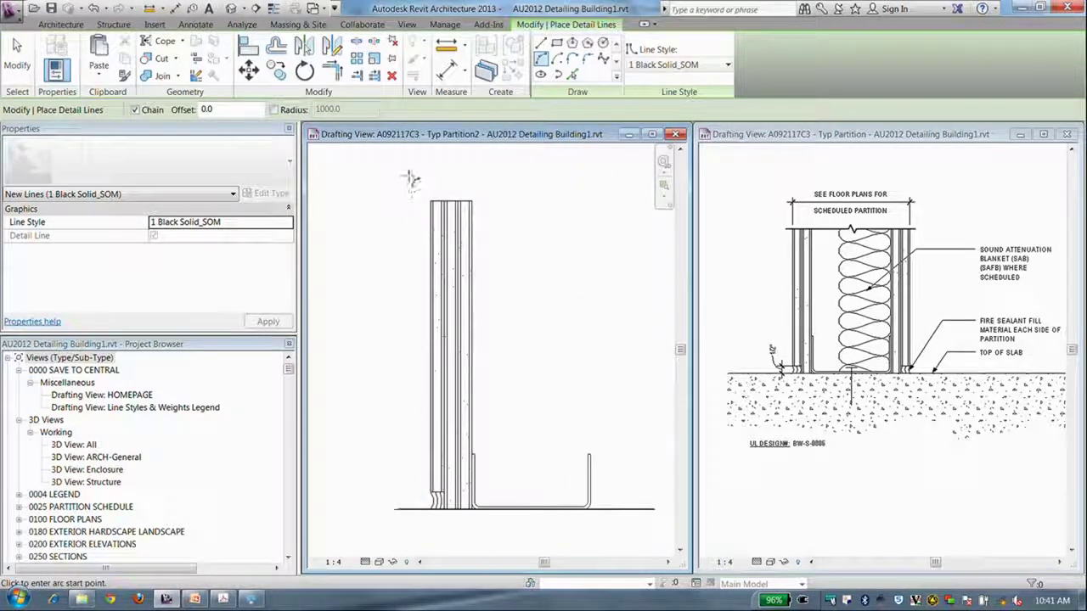
key("Escape")
key("Escape")
Step: Try to mirror a copy of the wallboard layers and sealant arcs about an axis drawn up from the channel's centre, and delete the copy
left_click_drag(406, 173, 485, 521)
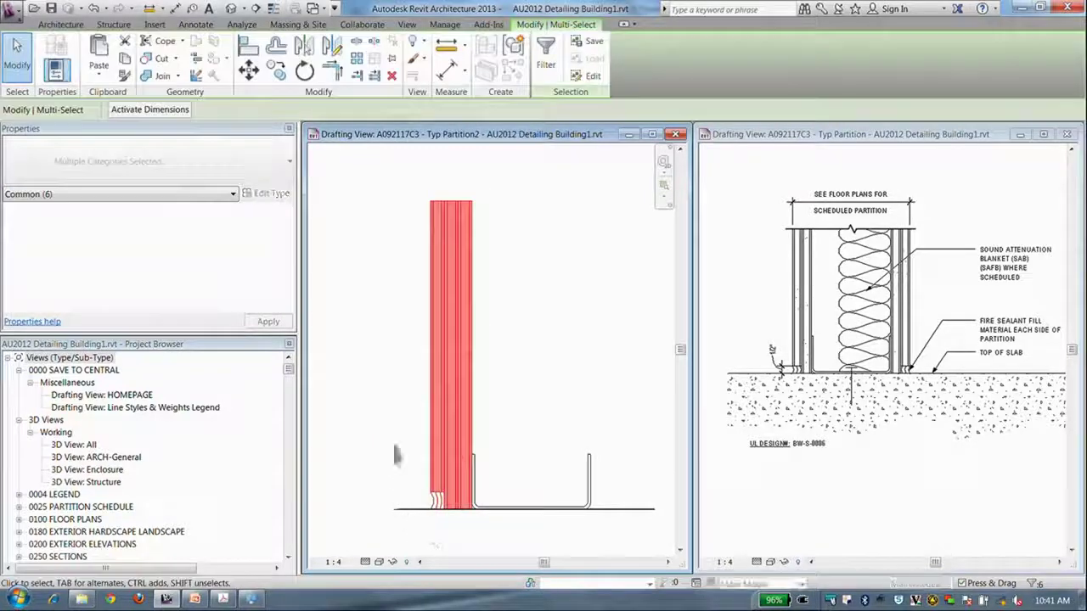
left_click(333, 49)
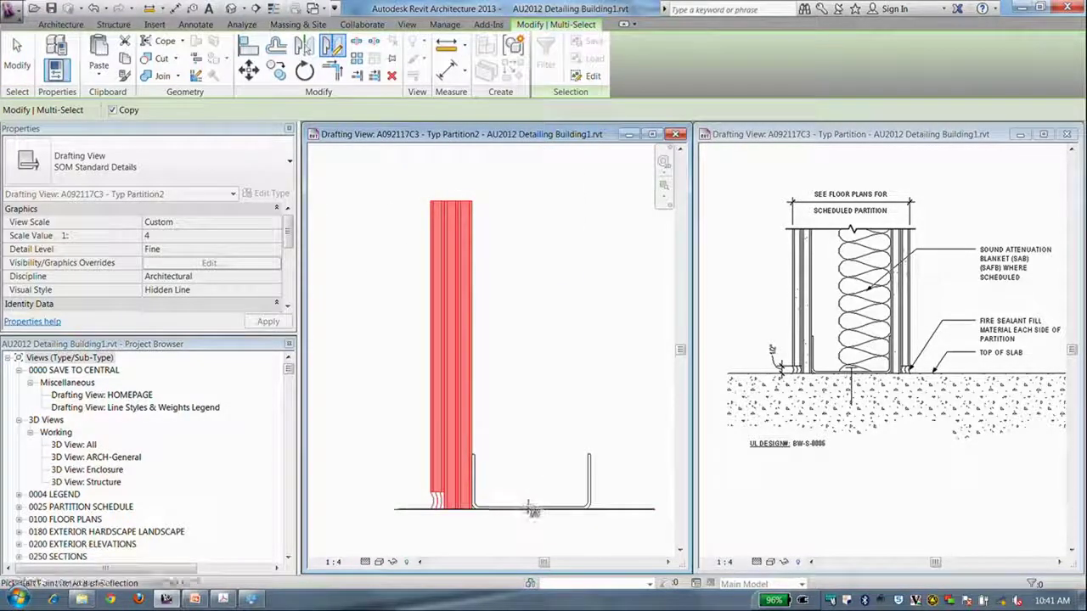
left_click(531, 454)
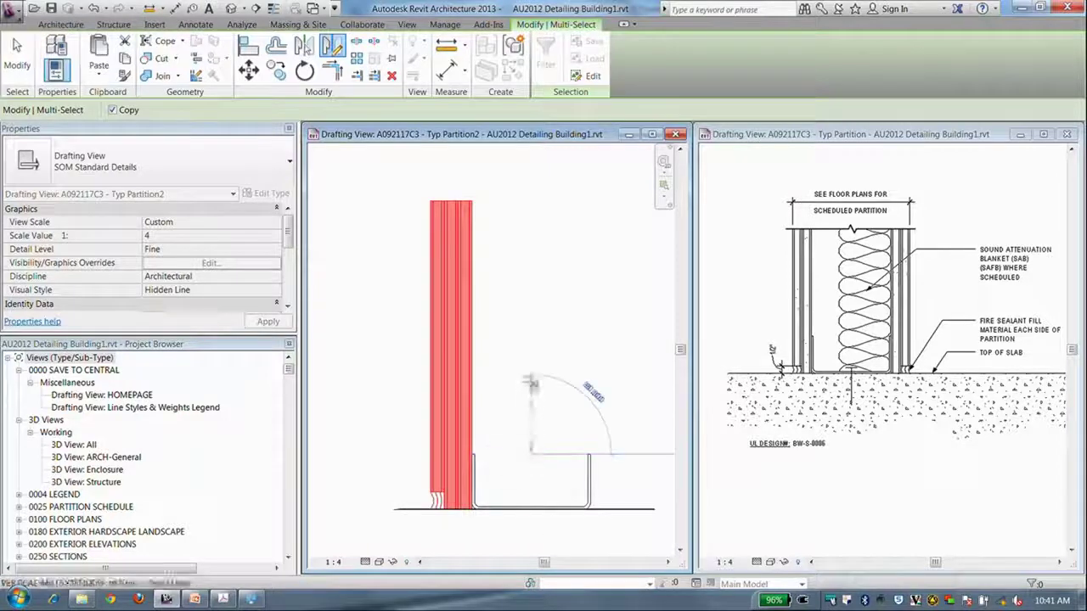
left_click(523, 359)
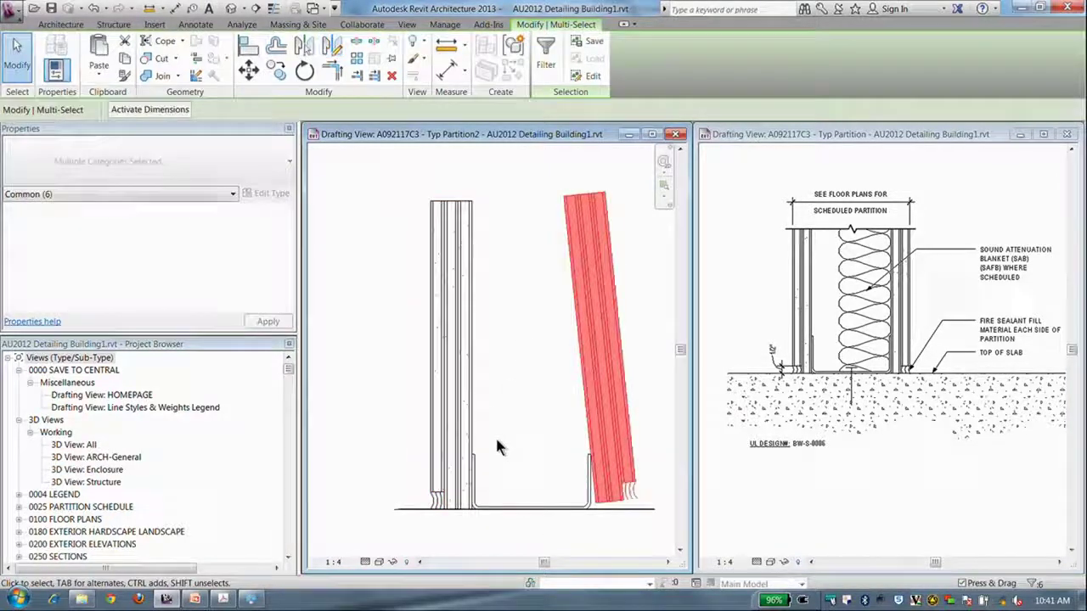
key("Delete")
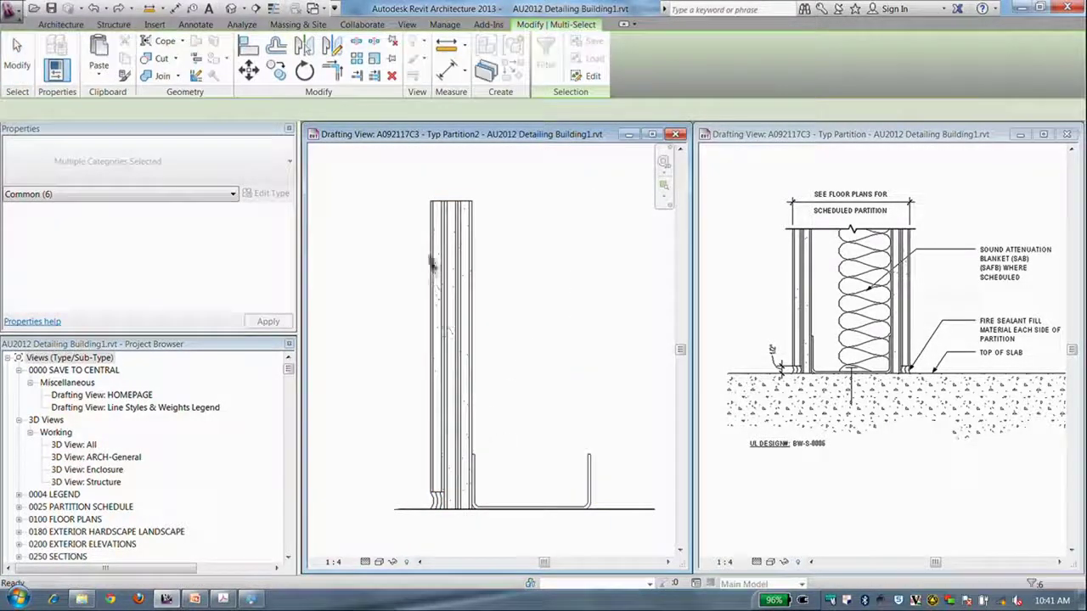
Step: Mirror a copy of the three wallboard layers and sealant arcs to the channel's other side, about a vertical axis through its centre
left_click_drag(399, 181, 498, 538)
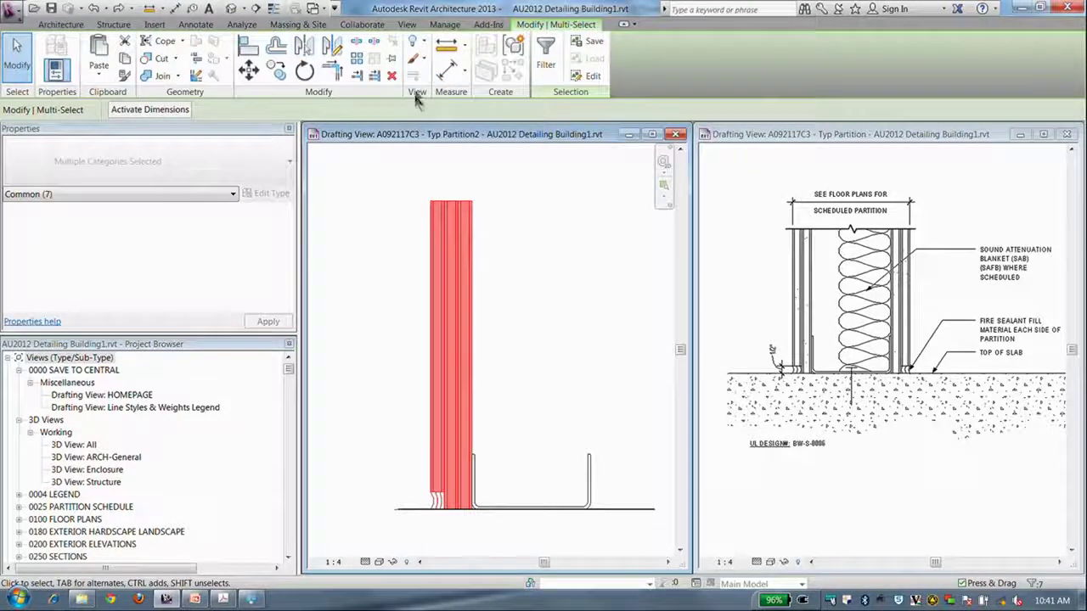
left_click(333, 47)
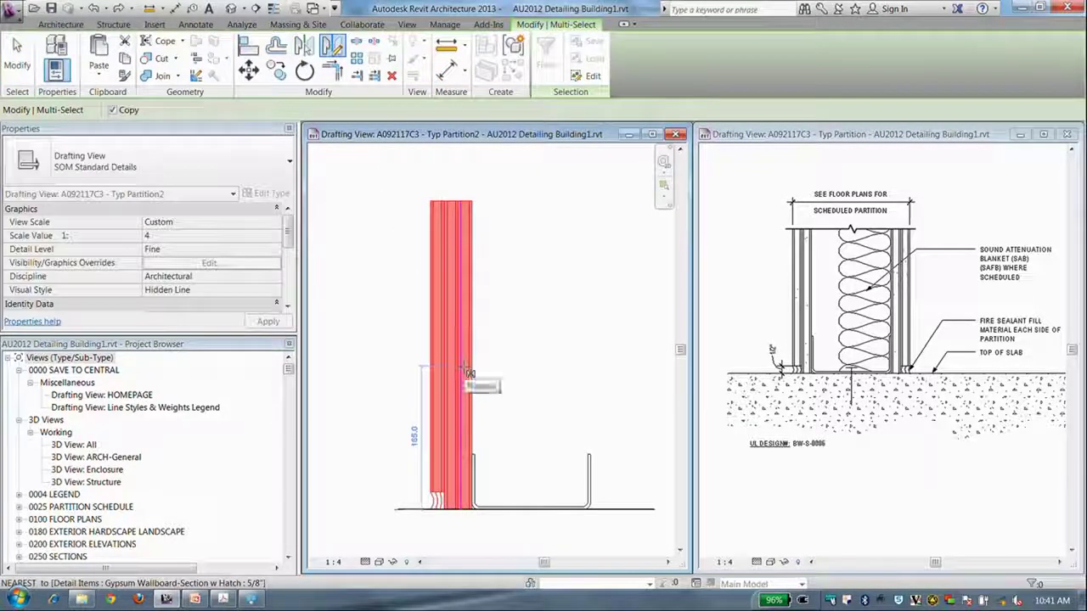
left_click(531, 454)
left_click(531, 388)
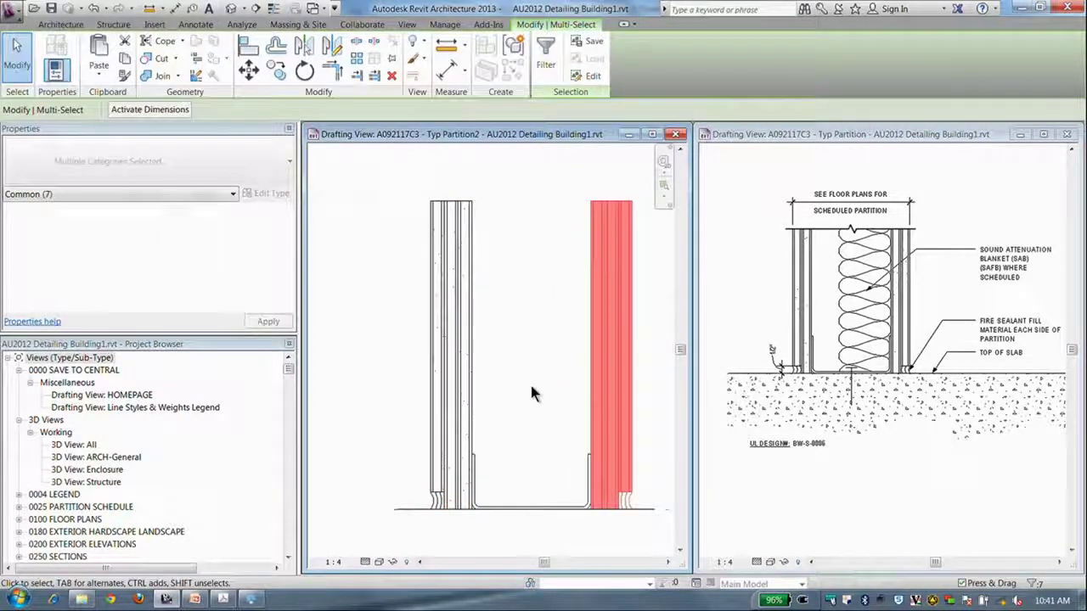
key("Escape")
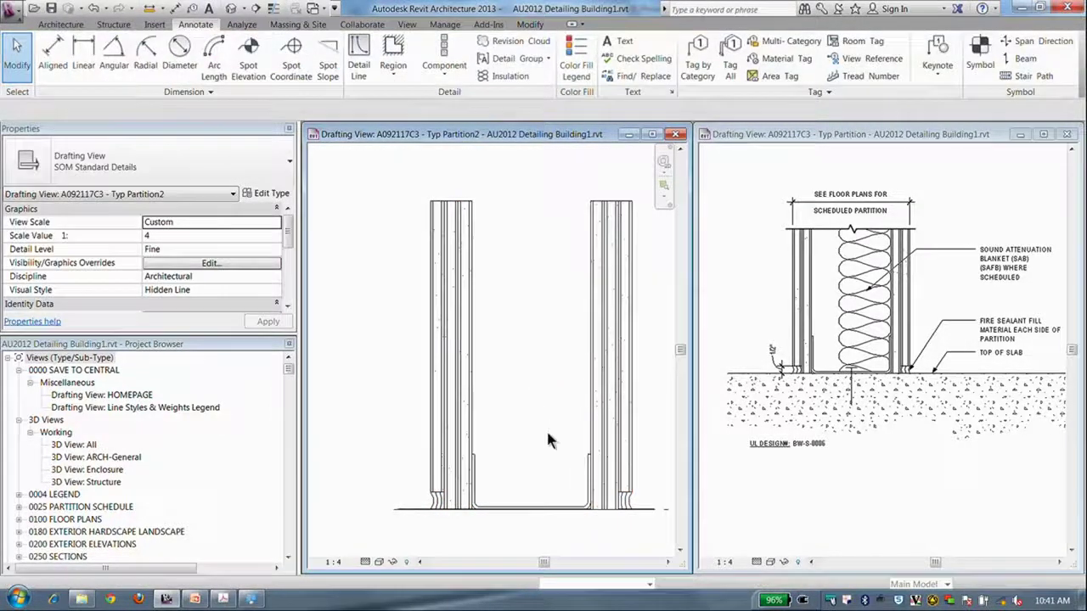
Step: Place an SM Screw-1 screw detail vertically through the middle of the channel's base, matching the one in the reference detail
scroll(555, 440, "down", 1)
middle_click_drag(555, 441, 536, 427)
middle_click_drag(520, 506, 506, 472)
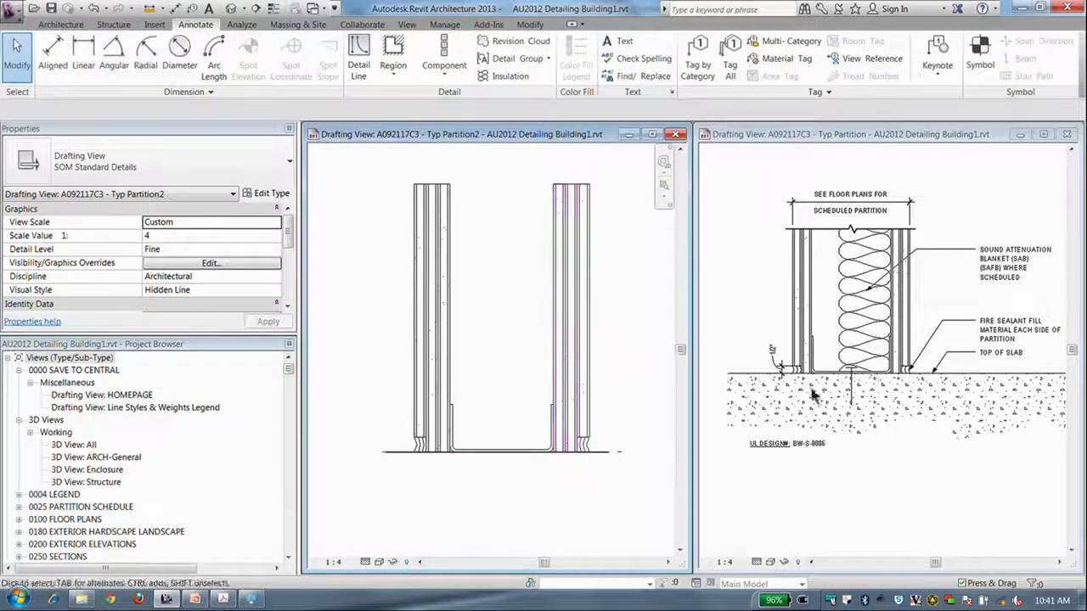
left_click(851, 395)
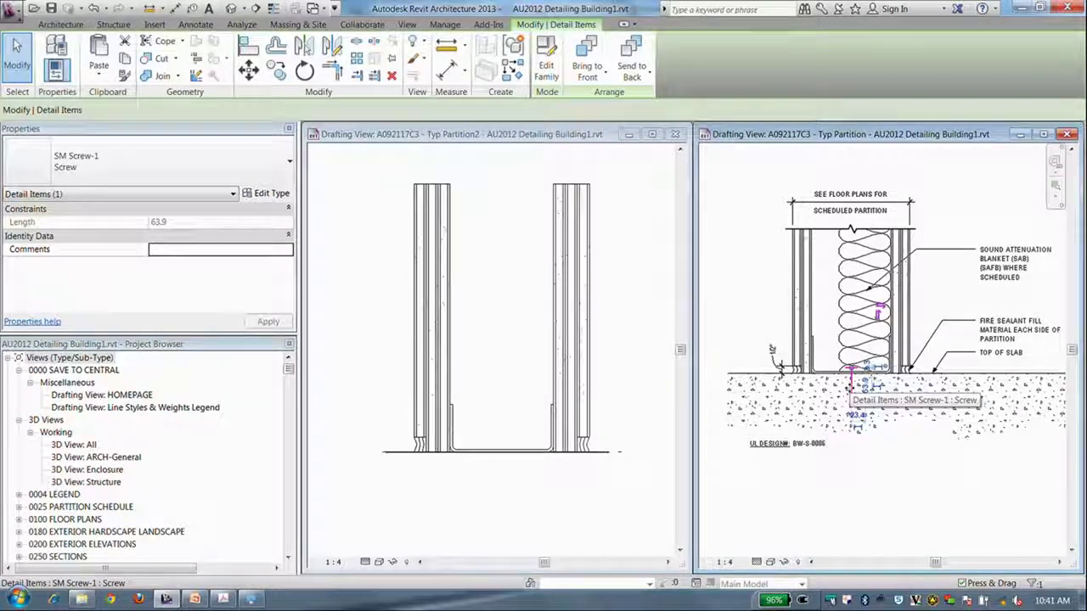
key("c")
key("s")
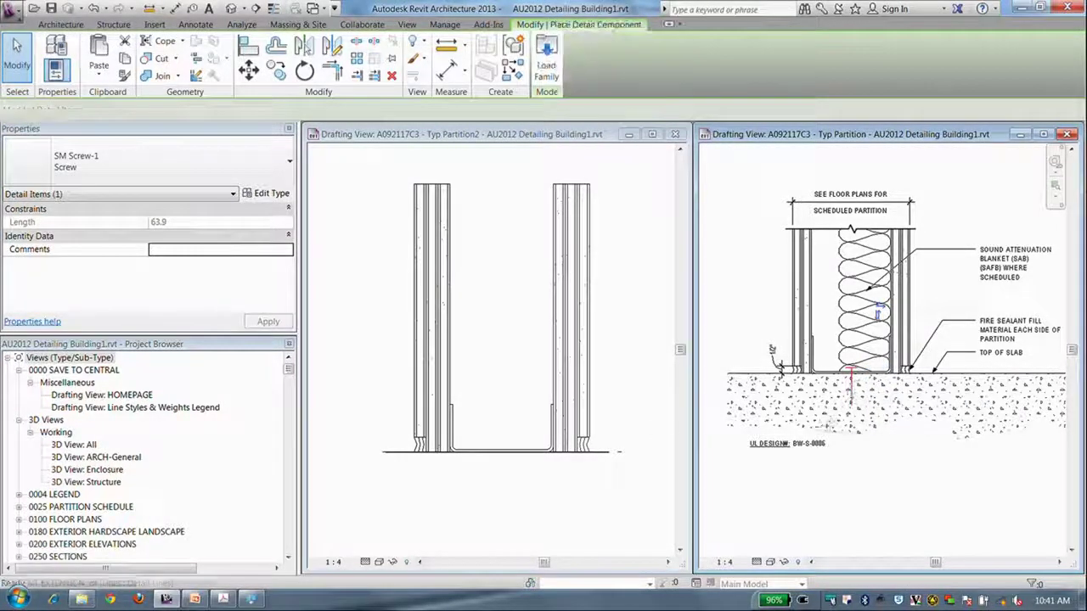
left_click(502, 448)
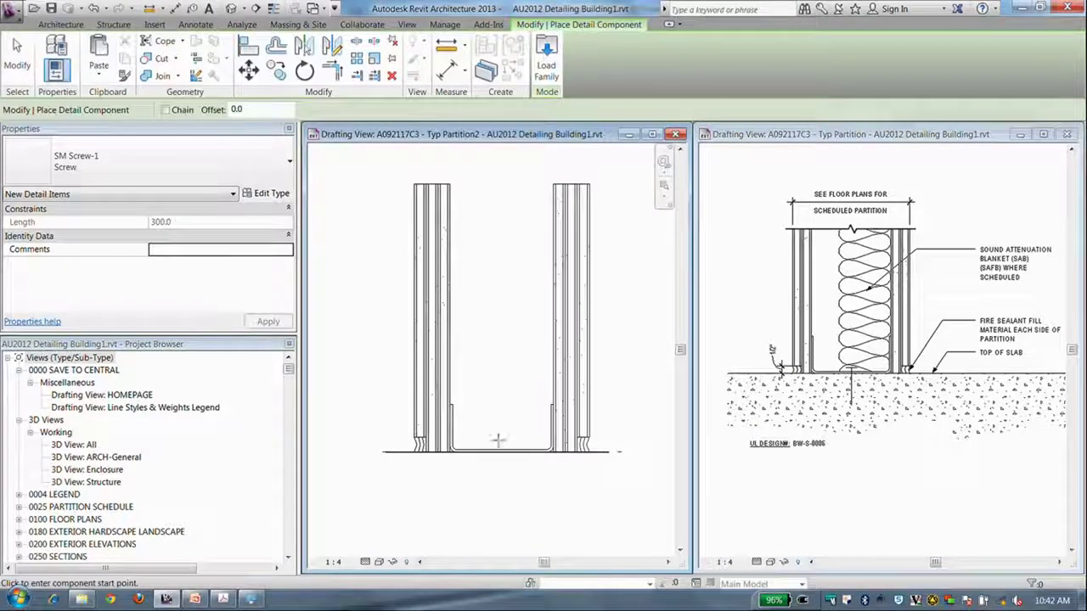
left_click(498, 489)
key("Escape")
key("Escape")
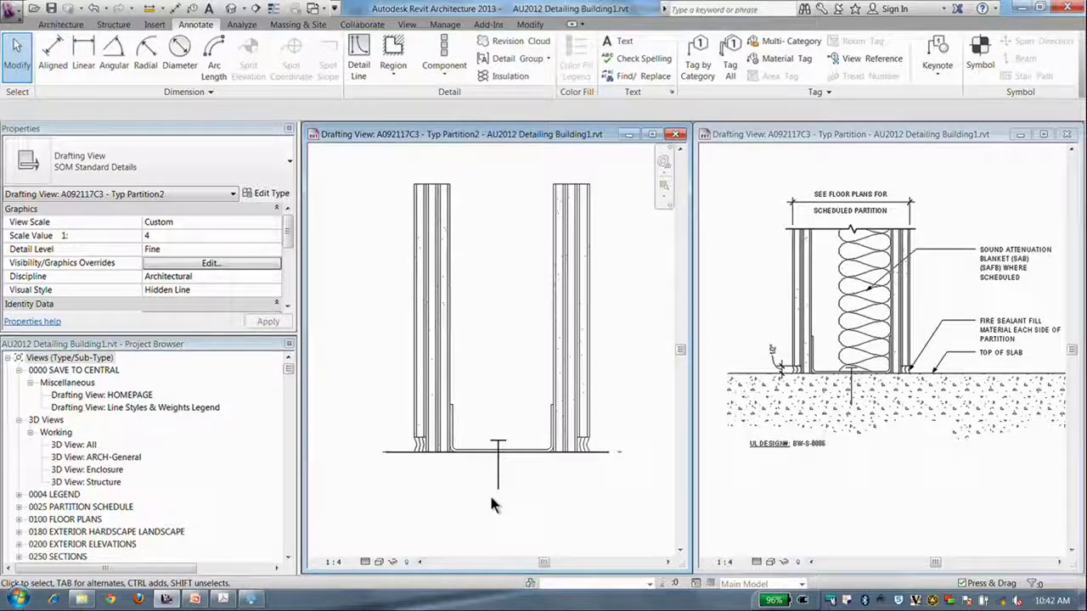
Step: Stretch the screw's lower end downward below the base line for a screw length of 75 mm
left_click(497, 489)
scroll(499, 487, "up", 3)
middle_click_drag(499, 485, 493, 427)
mouse_move(495, 437)
left_mouse_down()
mouse_move(543, 382)
mouse_move(551, 392)
mouse_move(493, 451)
left_mouse_up()
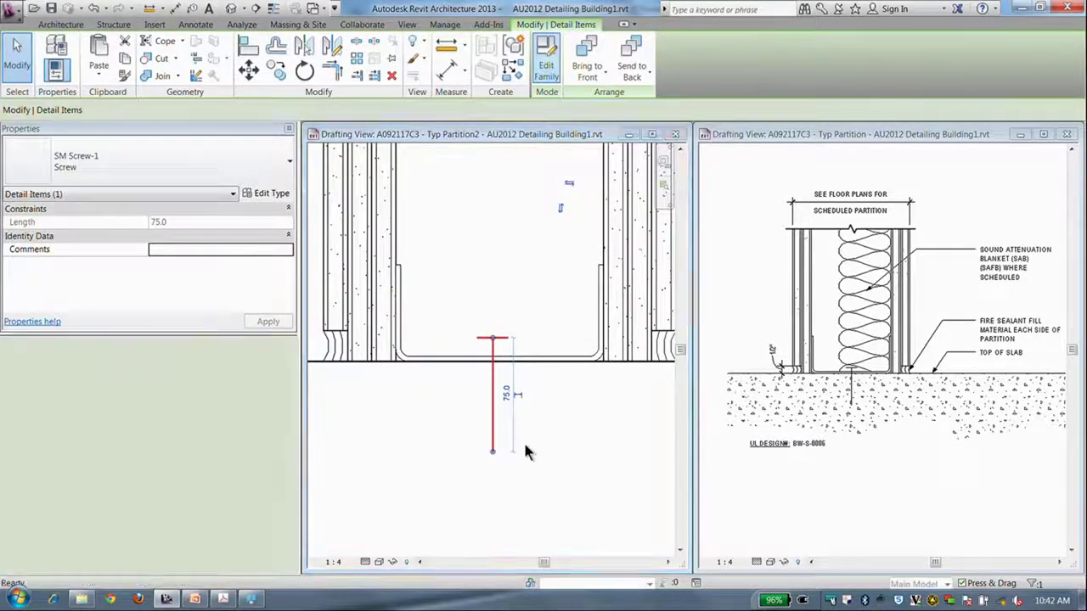
Step: Open the SM Screw-1 family for editing and show the annotation categories in its Ref. Level view
double_click(525, 452)
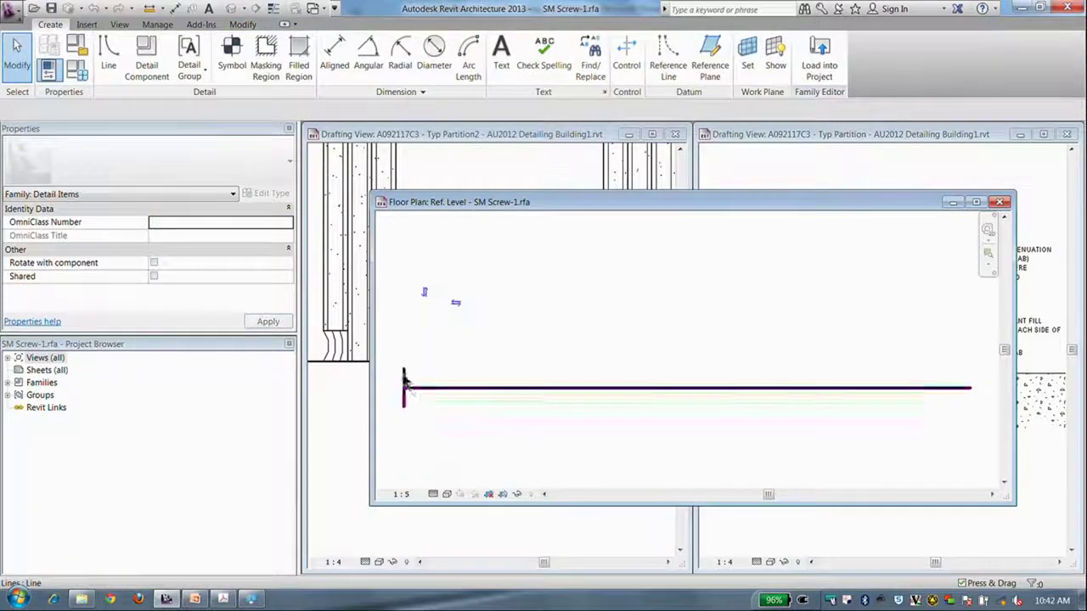
left_click(406, 387)
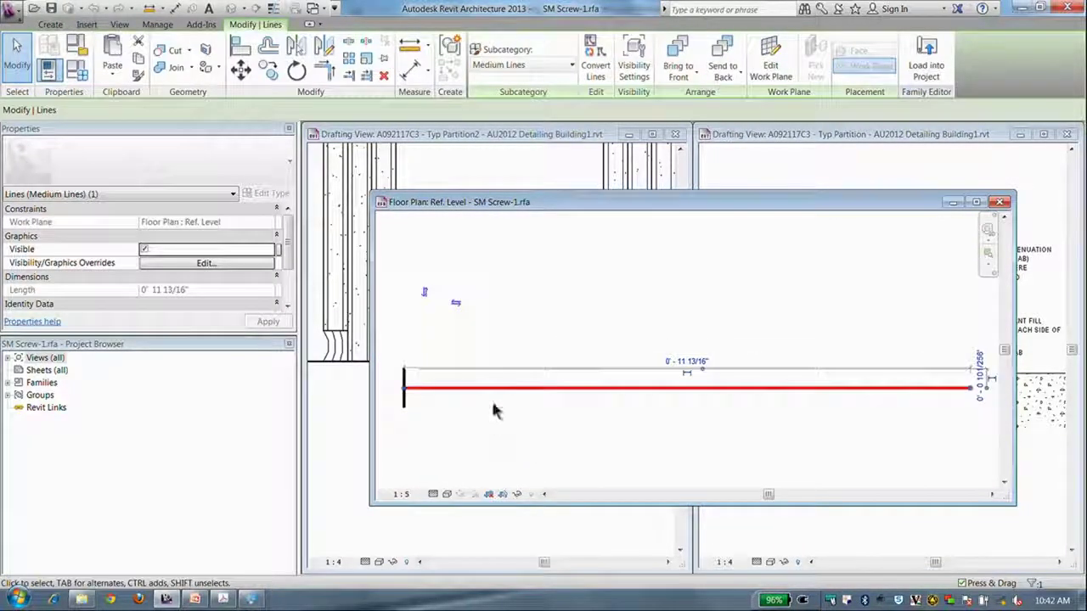
key("v")
key("v")
left_click(395, 114)
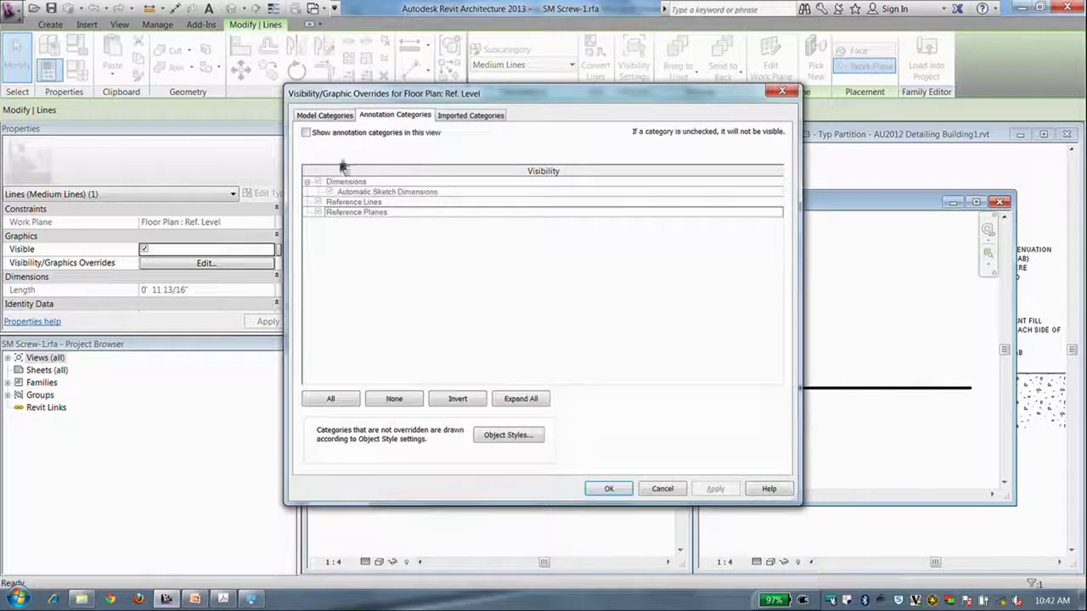
left_click(306, 133)
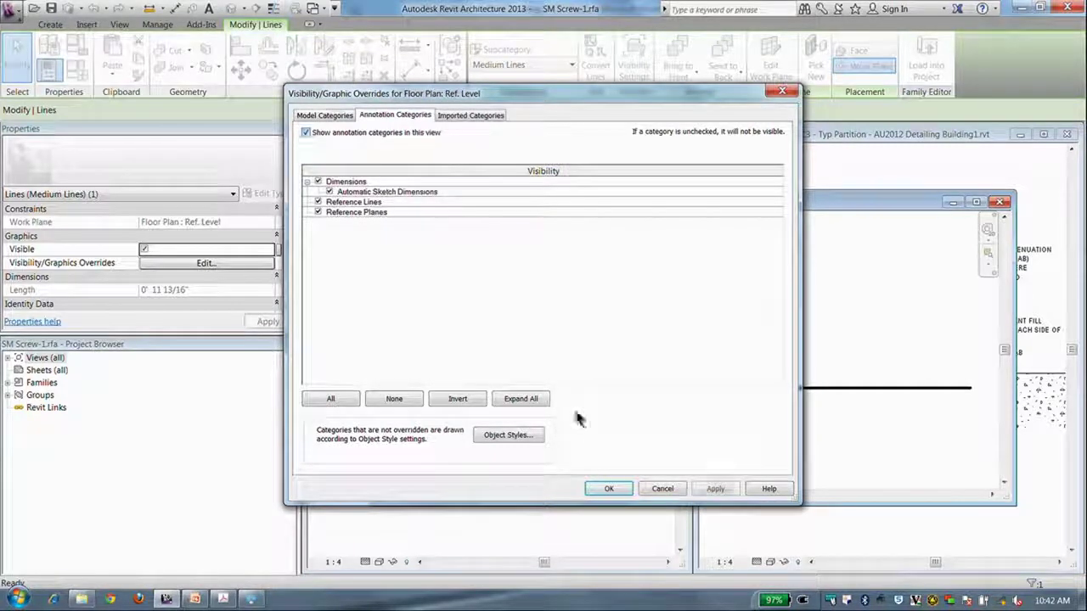
left_click(608, 489)
scroll(613, 437, "down", 4)
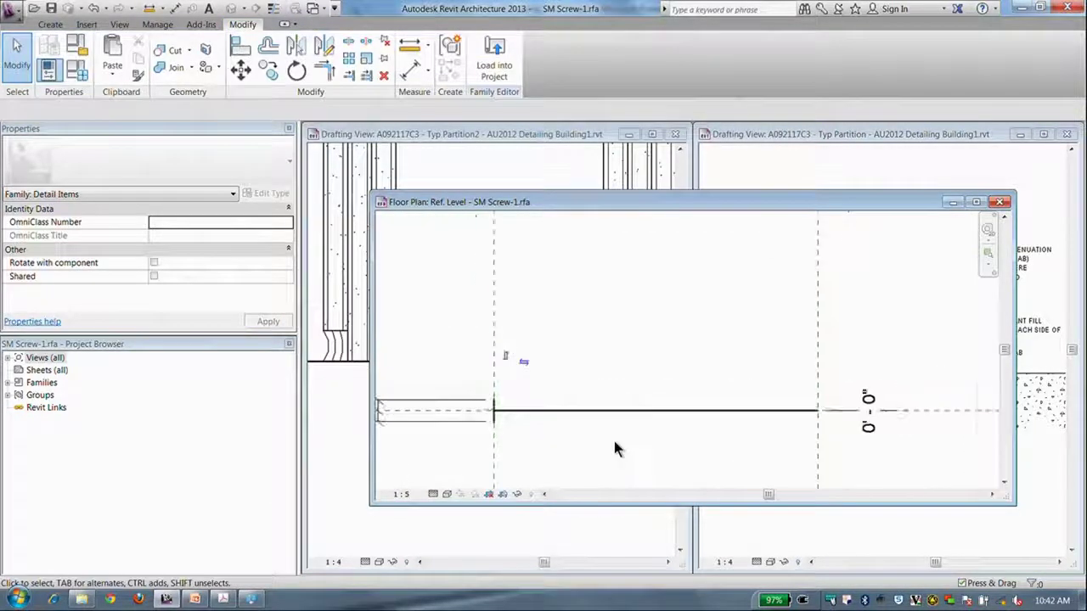
Step: Move the screw family's Length dimension closer to the screw line, and close the family without saving
scroll(594, 392, "down", 2)
middle_click_drag(599, 398, 604, 375)
scroll(605, 326, "down", 2)
scroll(601, 294, "up", 2)
left_click_drag(611, 273, 609, 415)
scroll(610, 415, "up", 4)
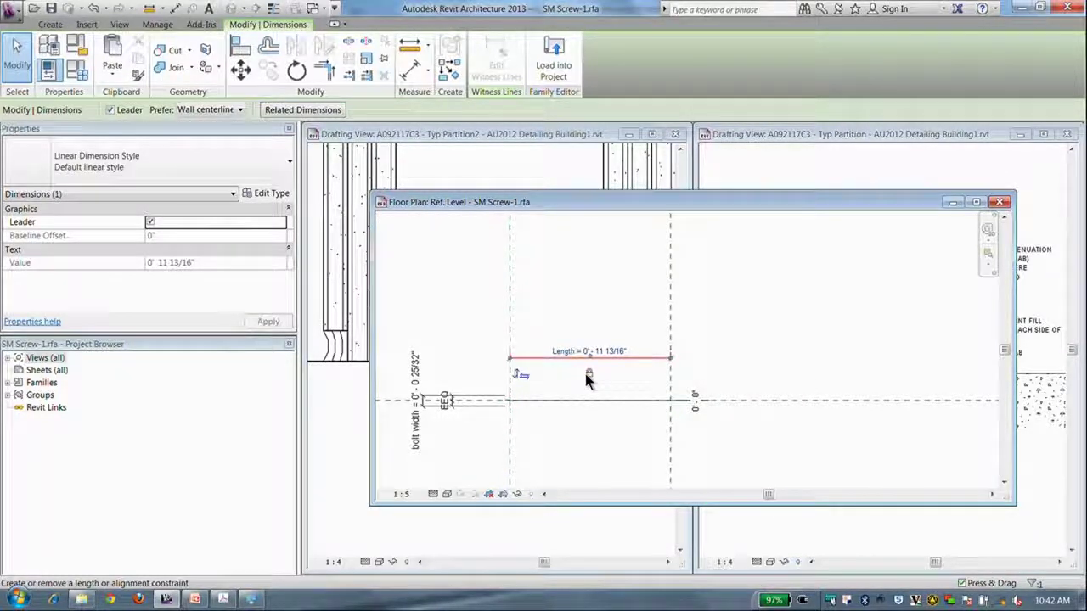
key("Escape")
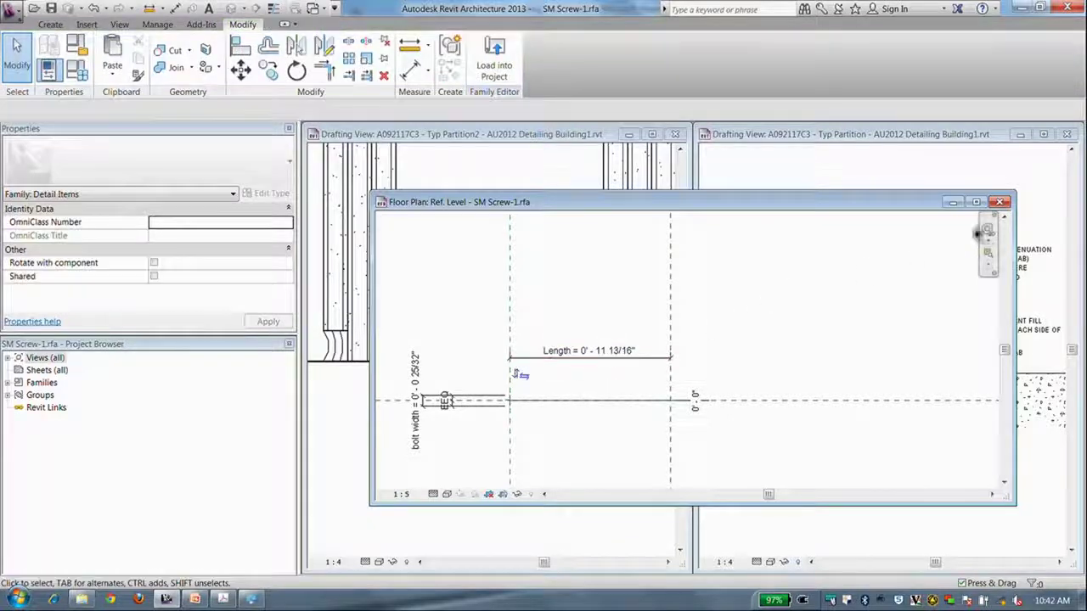
left_click(1002, 202)
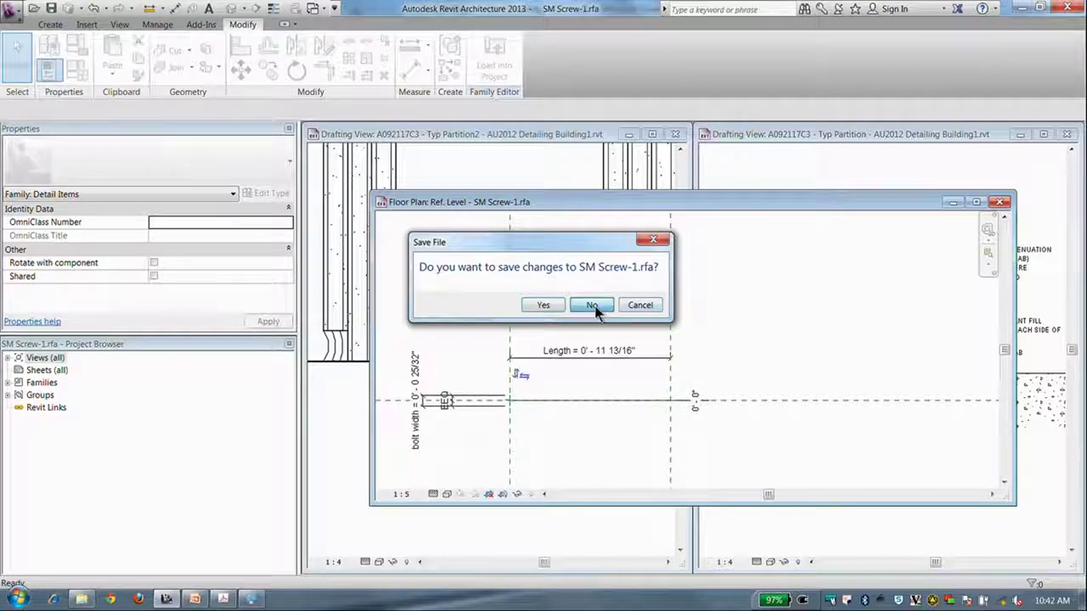
left_click(595, 307)
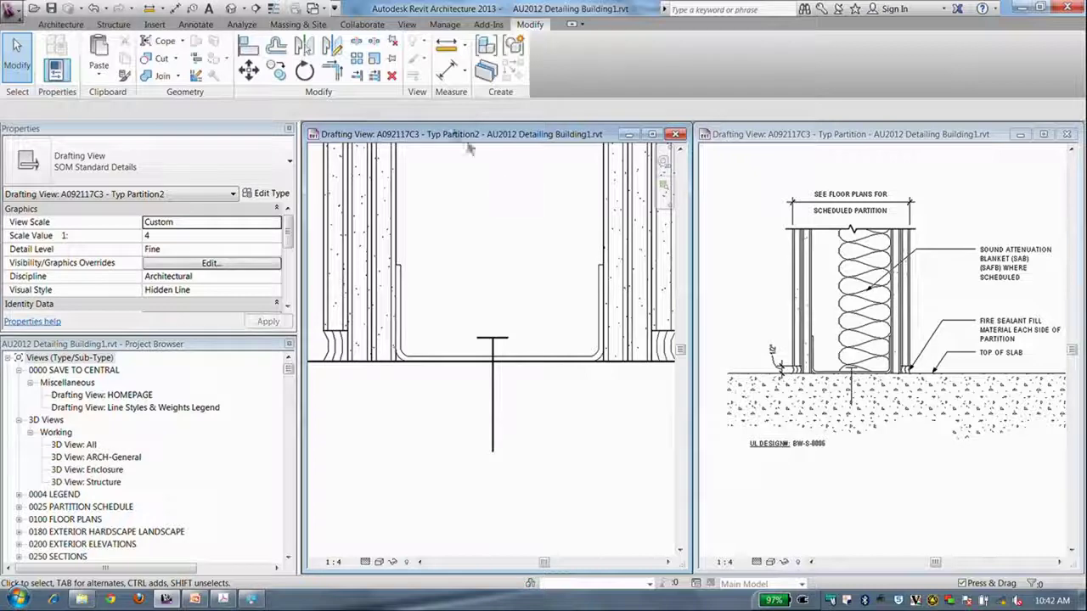
Step: Draw 100 mm wide batt insulation from the channel's base straight up past the wallboard tops, about 425 mm long
left_click(195, 23)
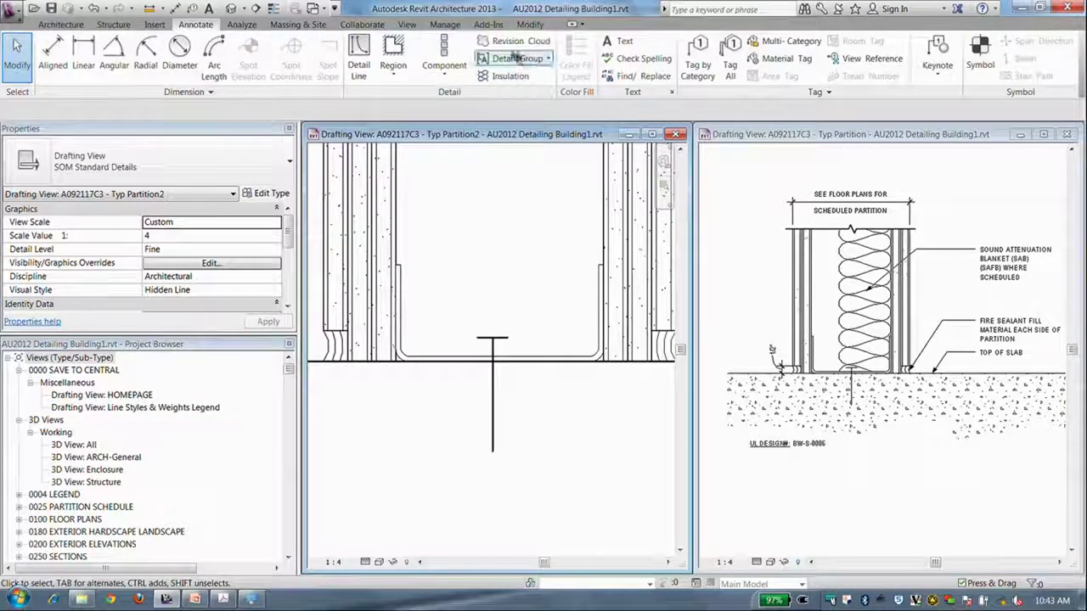
left_click(509, 75)
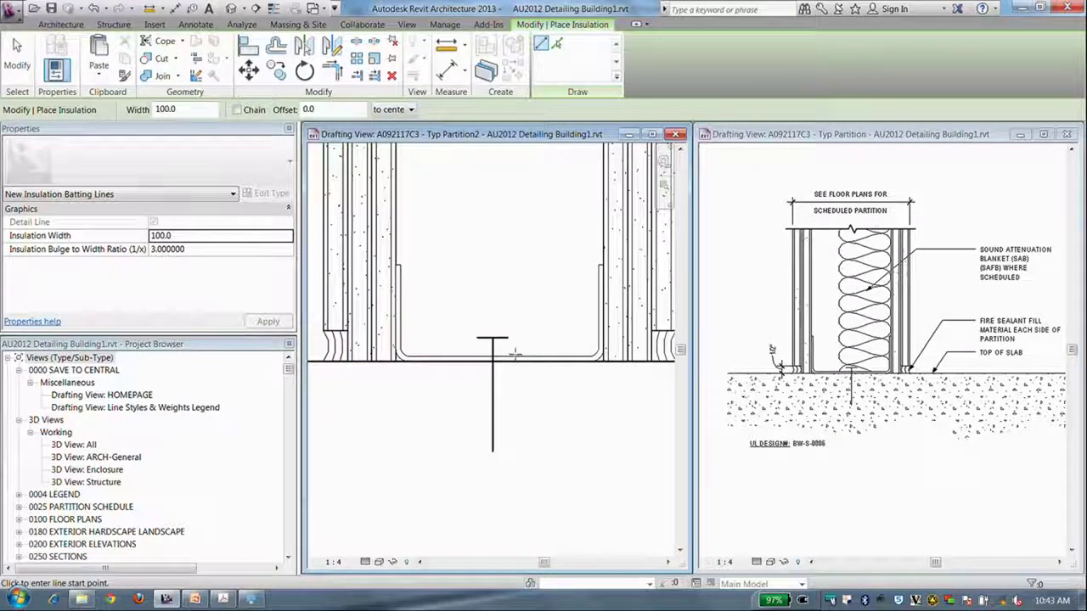
left_click(514, 355)
scroll(502, 399, "down", 3)
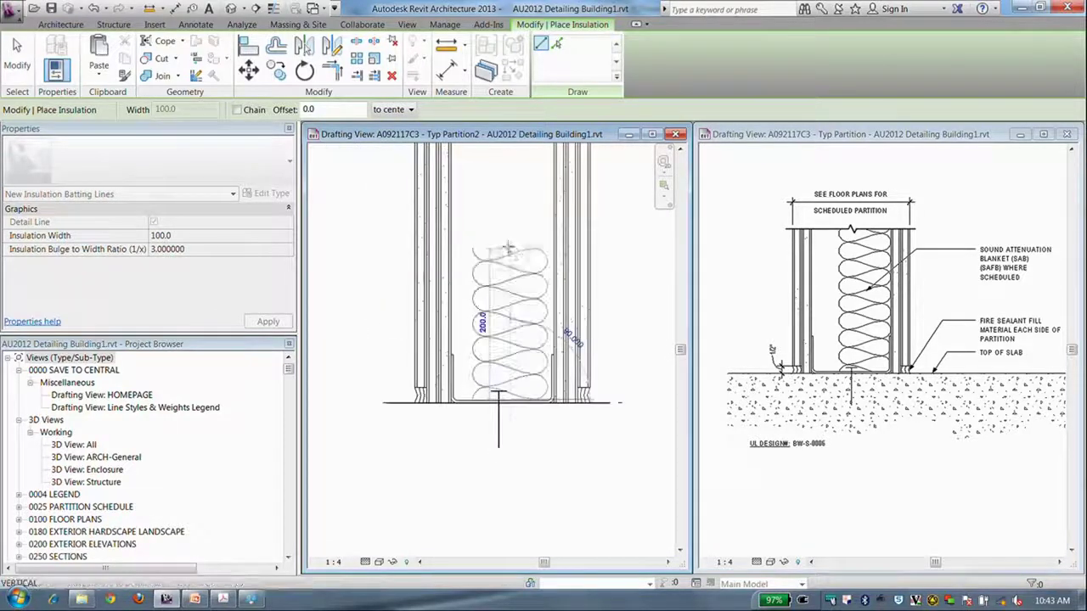
scroll(508, 247, "up", 2)
left_click(489, 215)
key("Escape")
key("Escape")
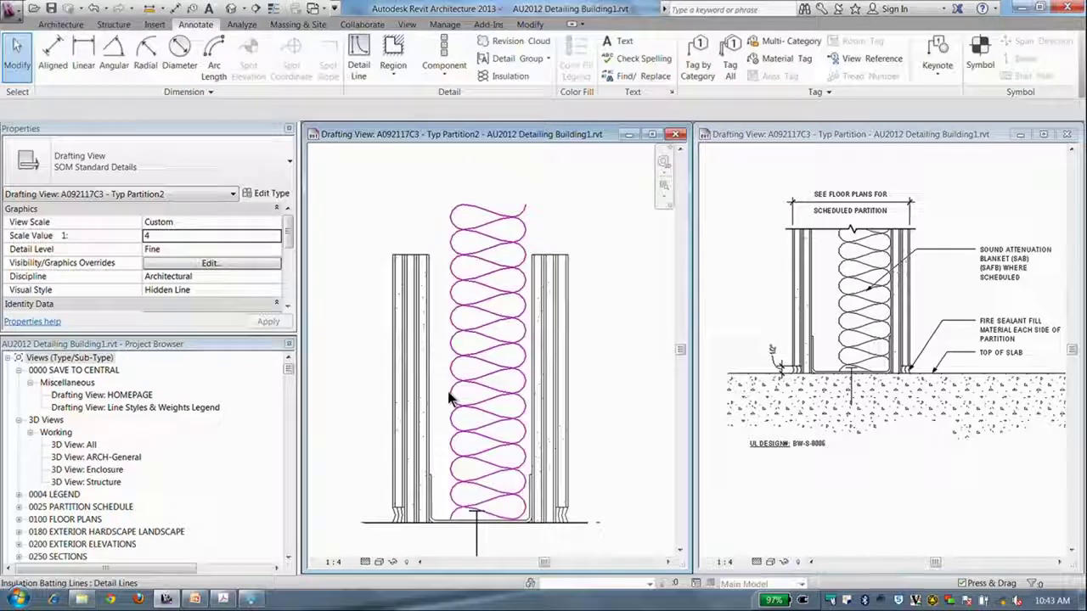
Step: Nudge the insulation batting sideways until it sits just inside the wallboard layers on the right of the cavity
left_click(447, 391)
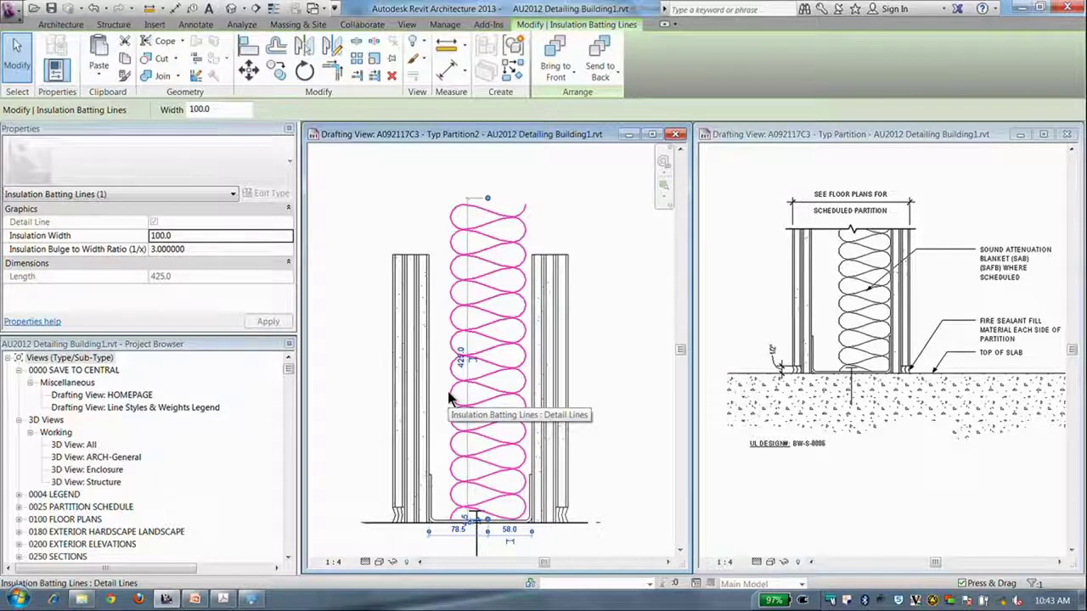
key("Right")
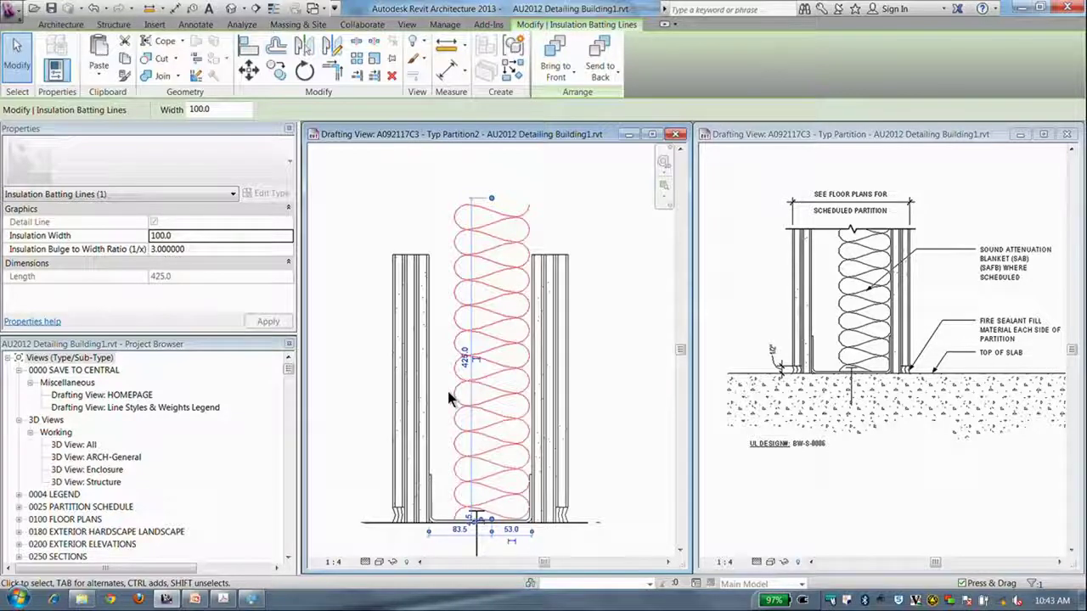
scroll(448, 391, "down", 6)
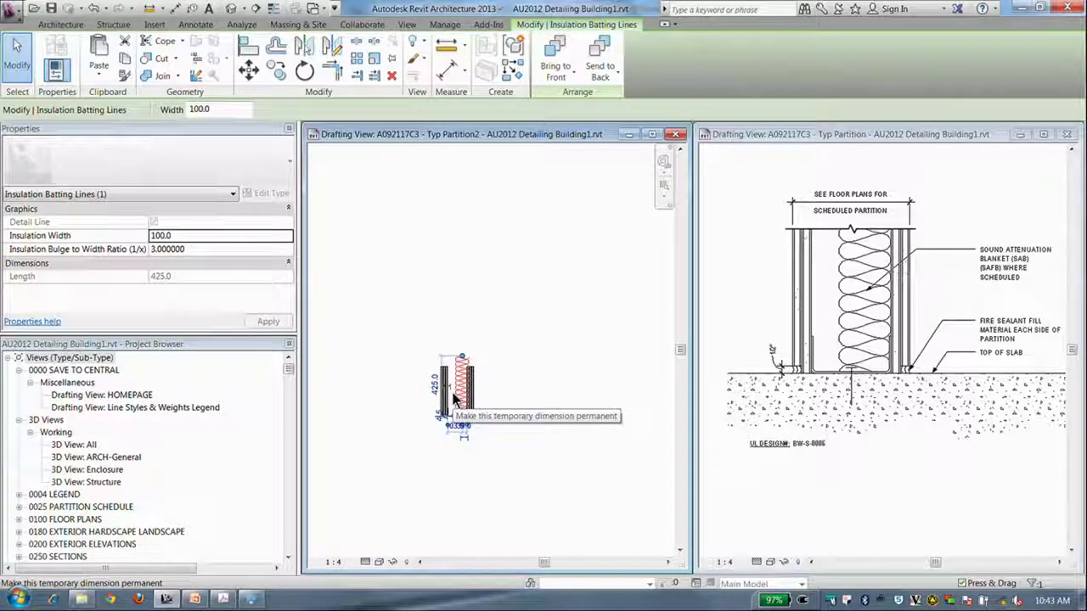
scroll(454, 399, "up", 6)
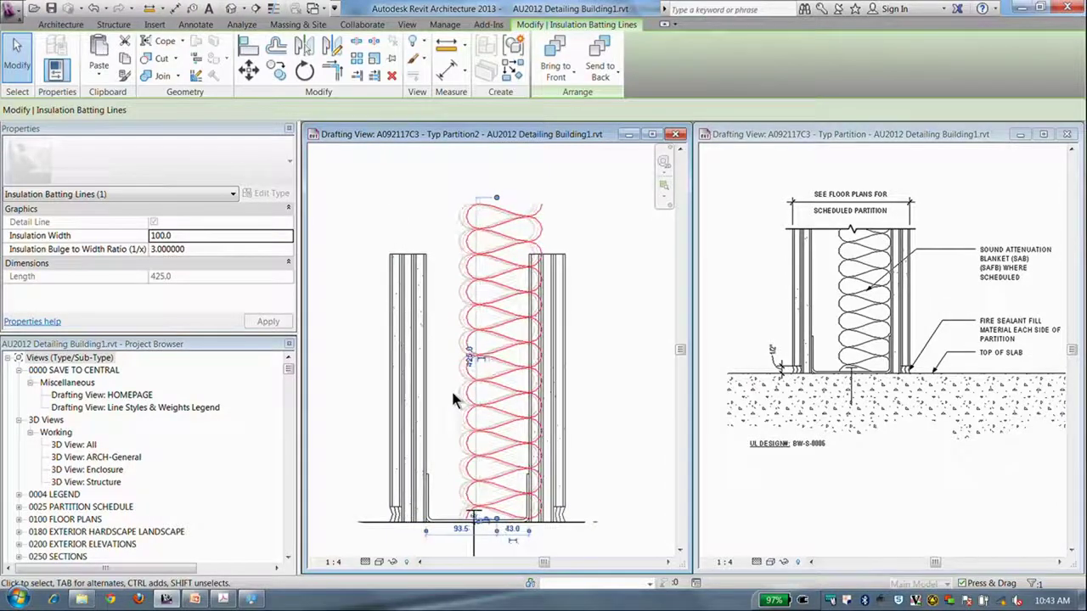
key("Left")
key("Left")
key("Left")
key("Left")
key("Left")
key("Left")
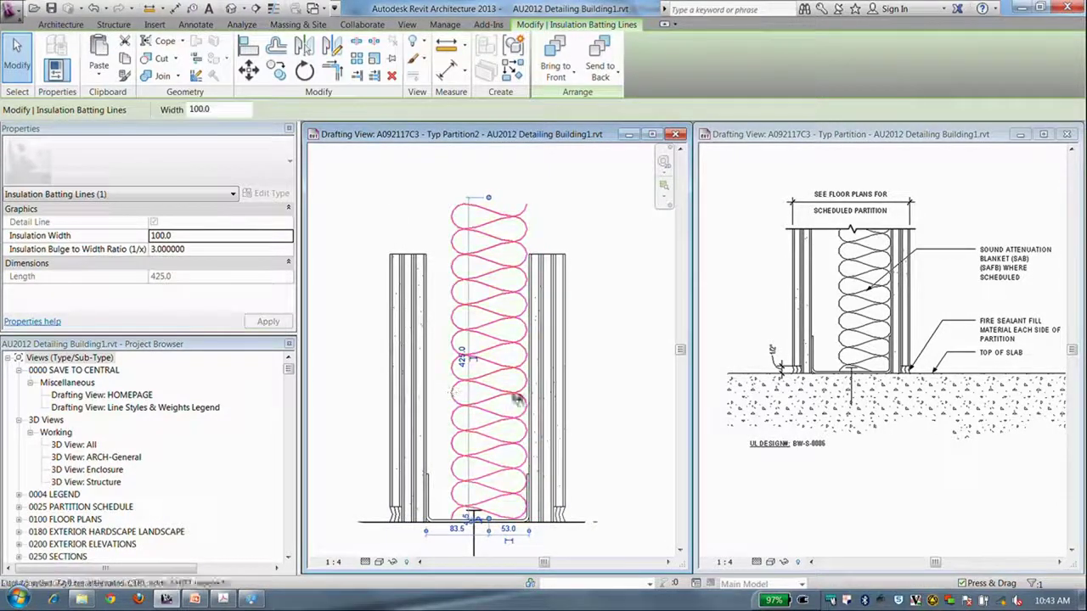
left_click(593, 362)
Step: Place a Break Line detail component matching the reference across the upper part of the partition, just below the wallboard tops
scroll(593, 362, "down", 3)
middle_click_drag(550, 448, 609, 535)
left_click(749, 310)
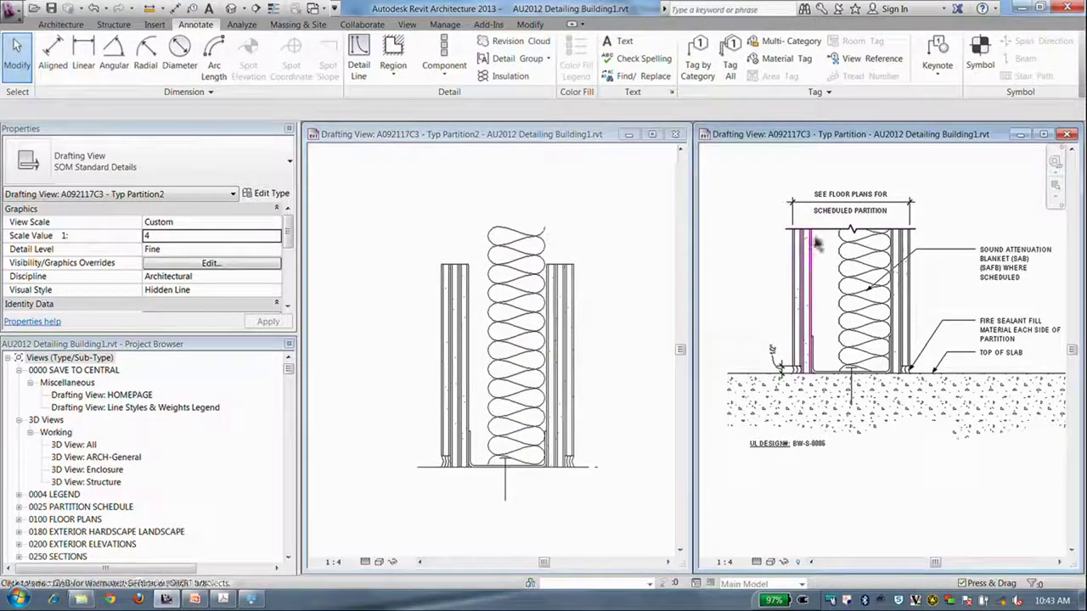
left_click(849, 219)
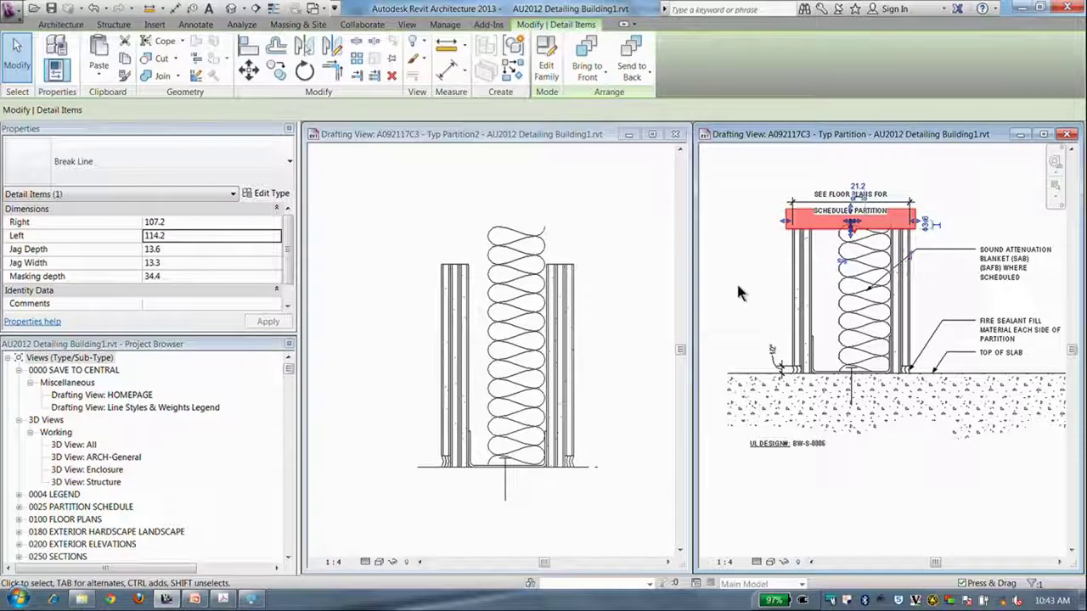
key("c")
key("s")
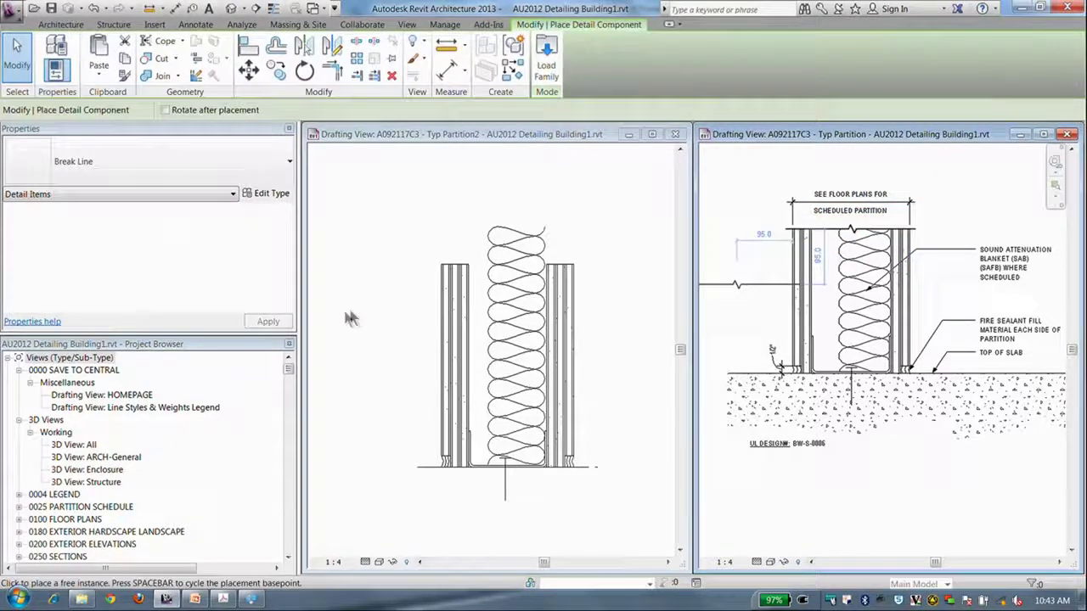
left_click(350, 317)
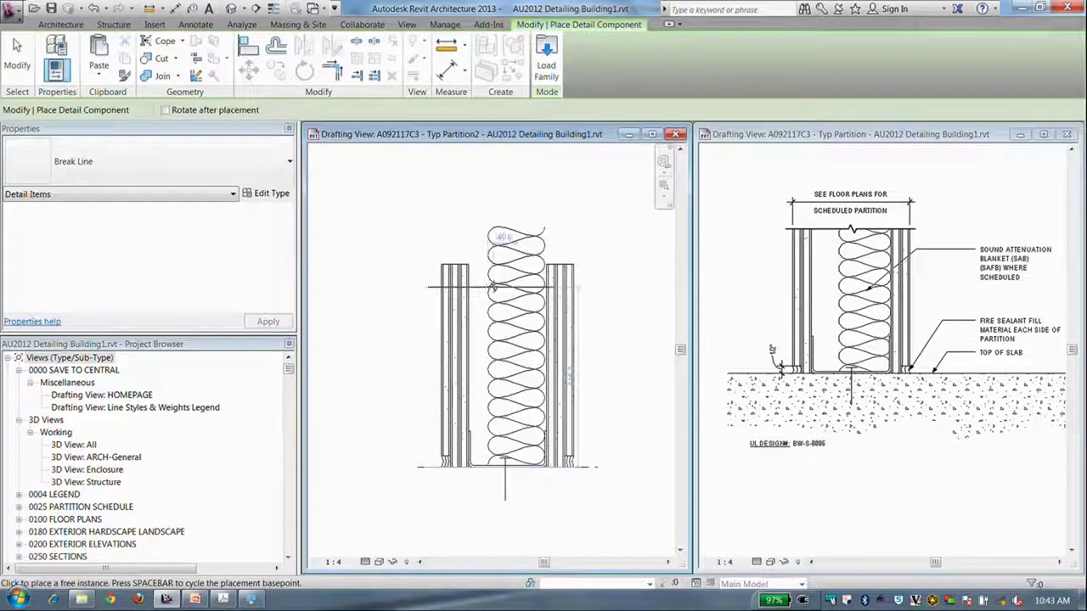
left_click(479, 291)
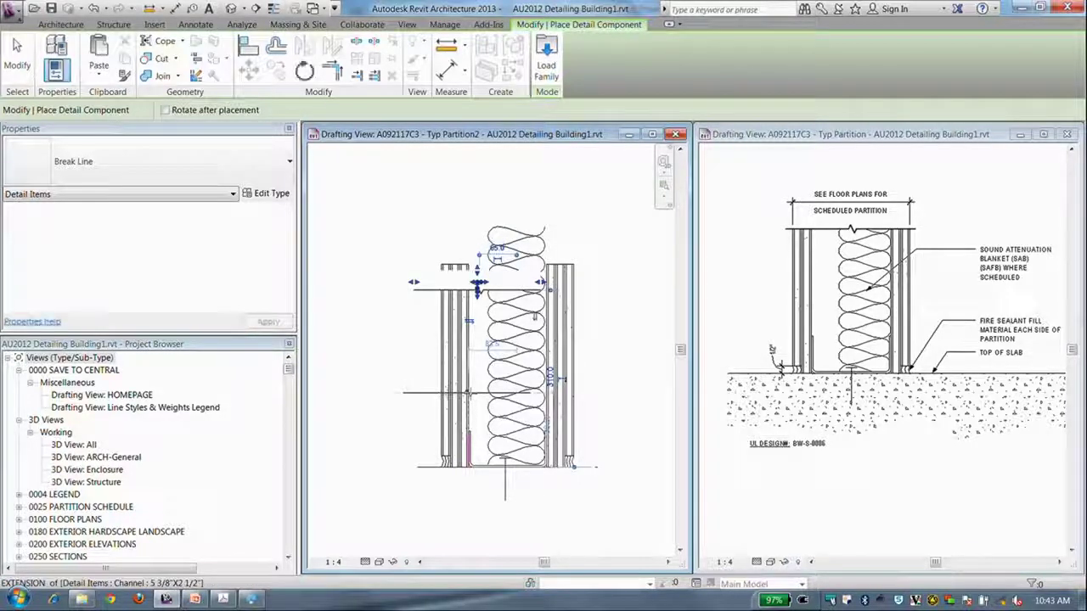
key("Escape")
key("Escape")
Step: Lengthen the break line's right arm to about 179 mm, extending it past the right-hand wallboard layers
left_click(427, 297)
scroll(416, 311, "up", 4)
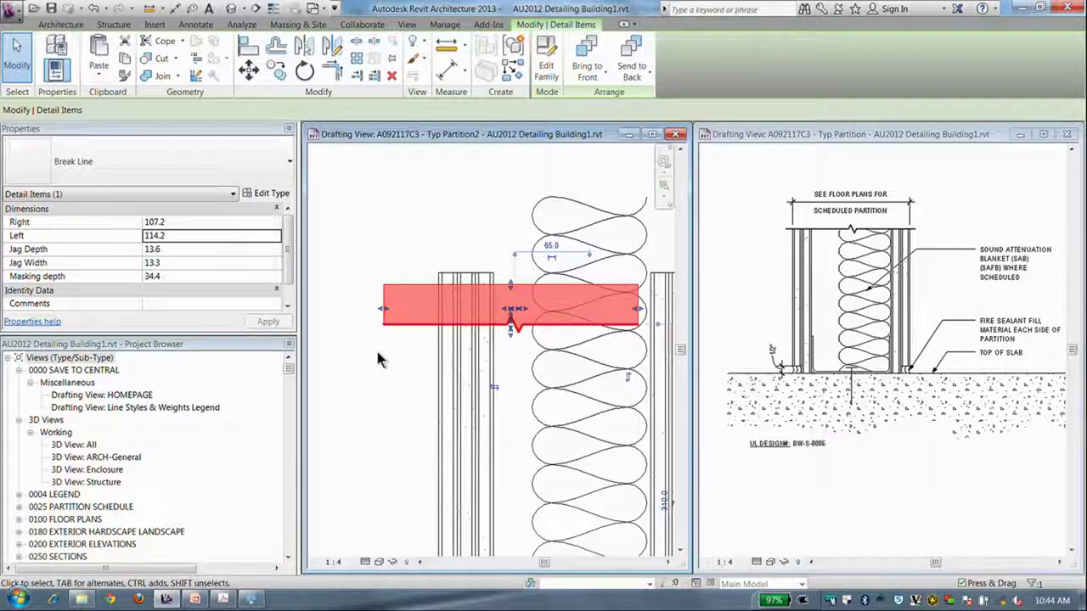
scroll(377, 354, "down", 2)
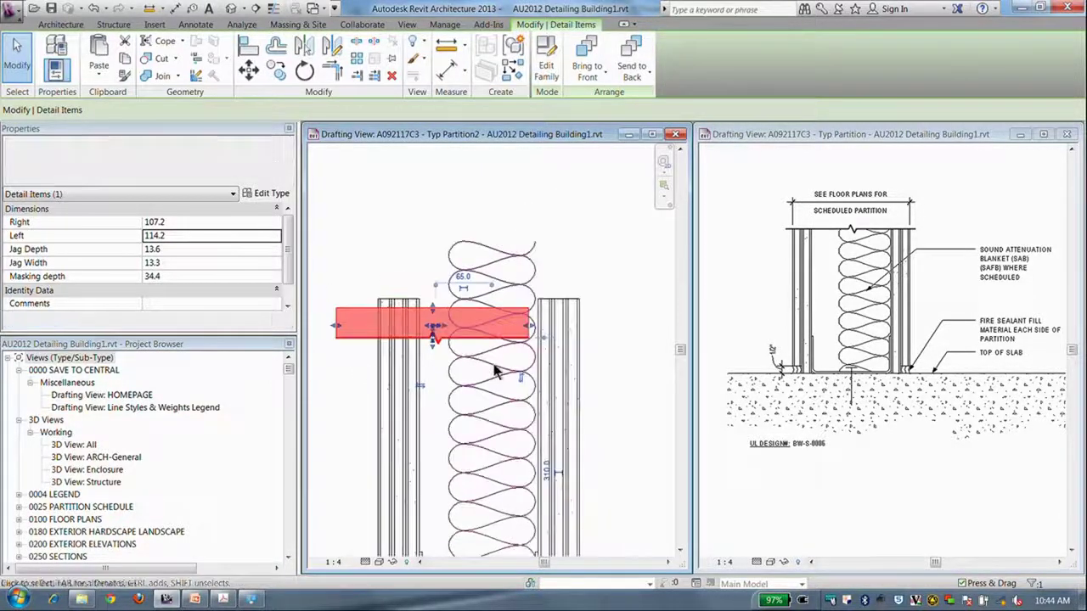
left_click_drag(527, 328, 591, 327)
scroll(435, 336, "up", 3)
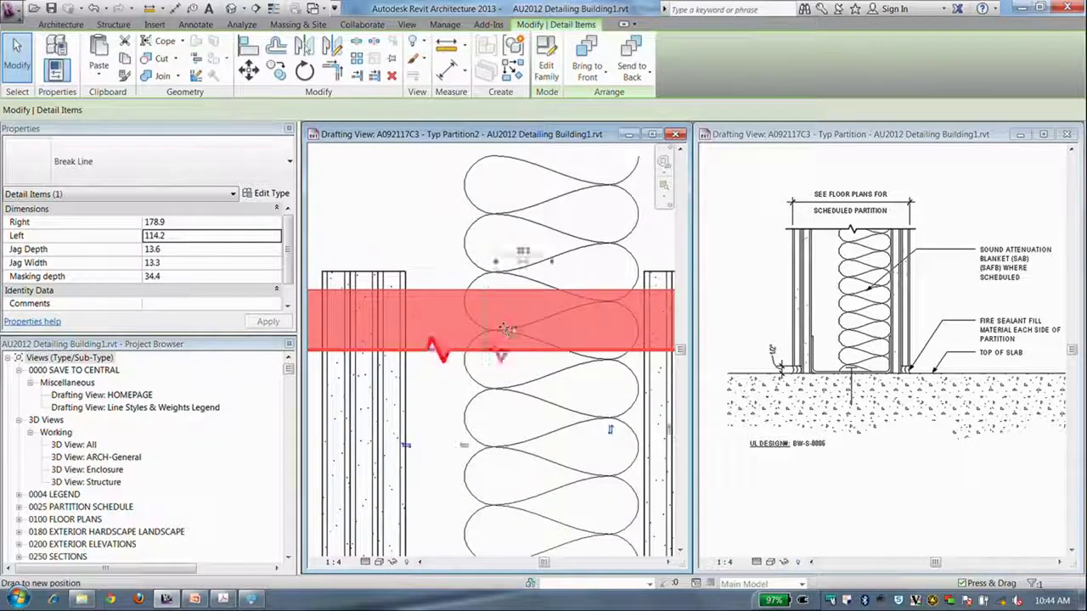
Step: Shift the break line's jag to the middle of the cavity and deepen its masking to cover the wallboard tops
left_click_drag(512, 319, 584, 320)
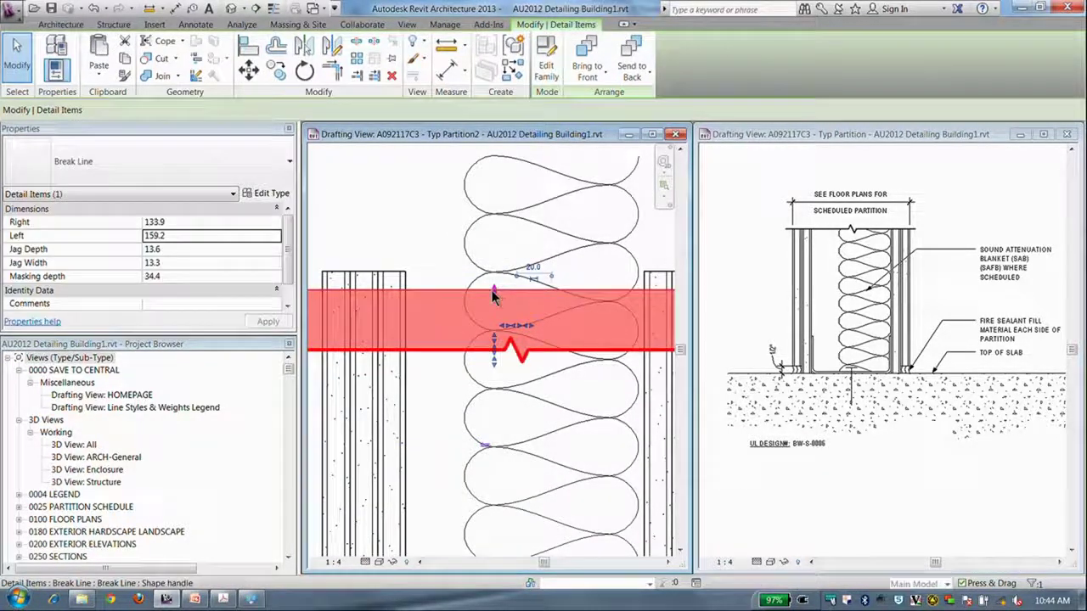
scroll(499, 361, "down", 3)
left_click(538, 274)
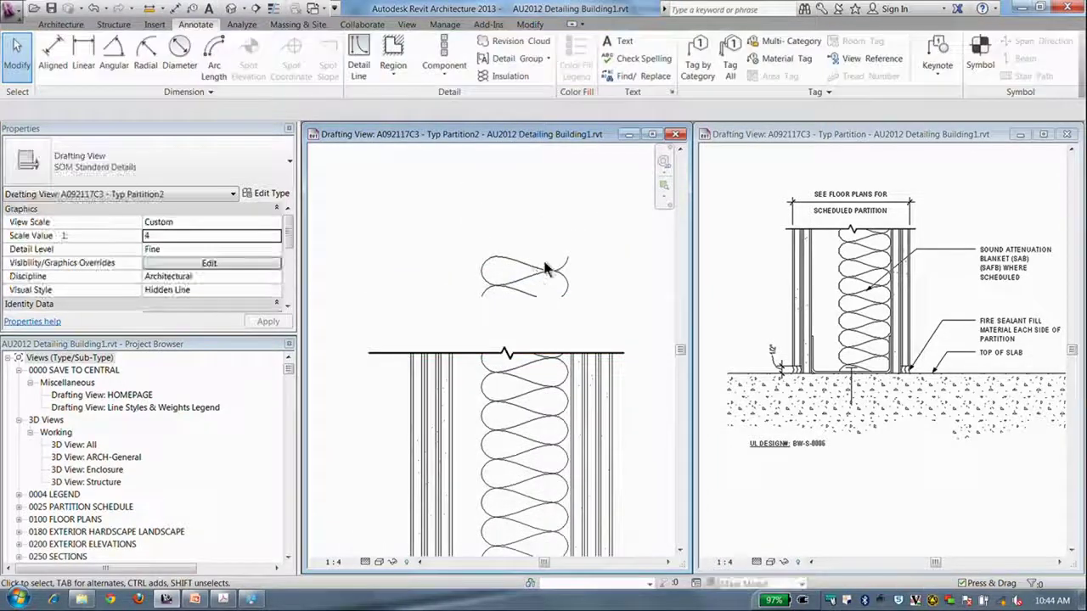
Step: Shorten the upper end of the insulation batting so it ends just above the break line, within its masking
left_click(497, 425)
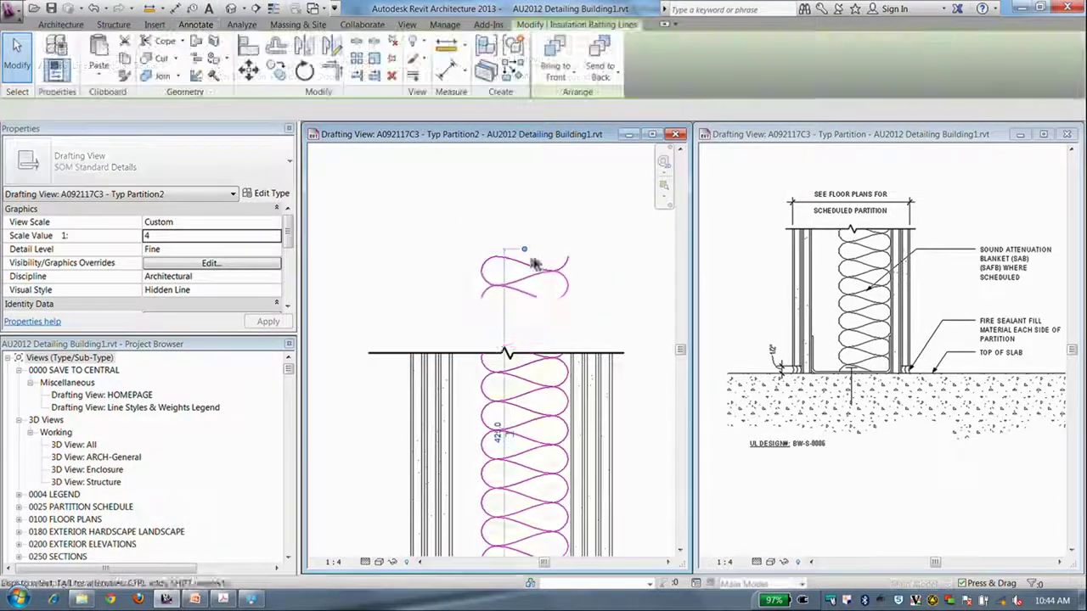
left_click_drag(524, 251, 523, 323)
left_click(541, 238)
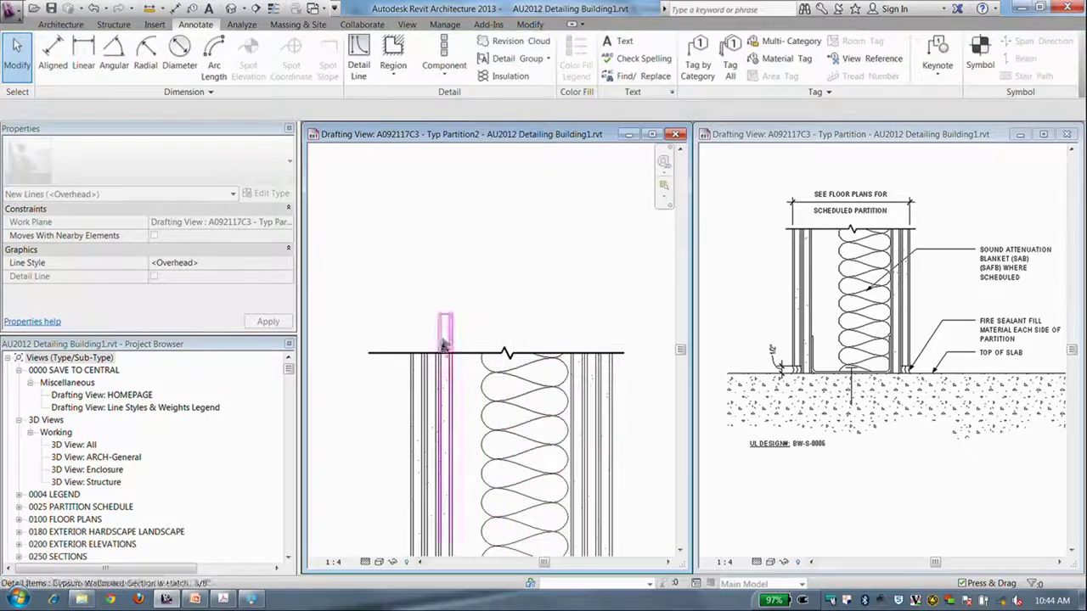
Step: Shorten the break line's left arm so it extends only slightly past the left-hand wallboard layers
middle_click_drag(477, 377, 498, 337)
left_click(485, 315)
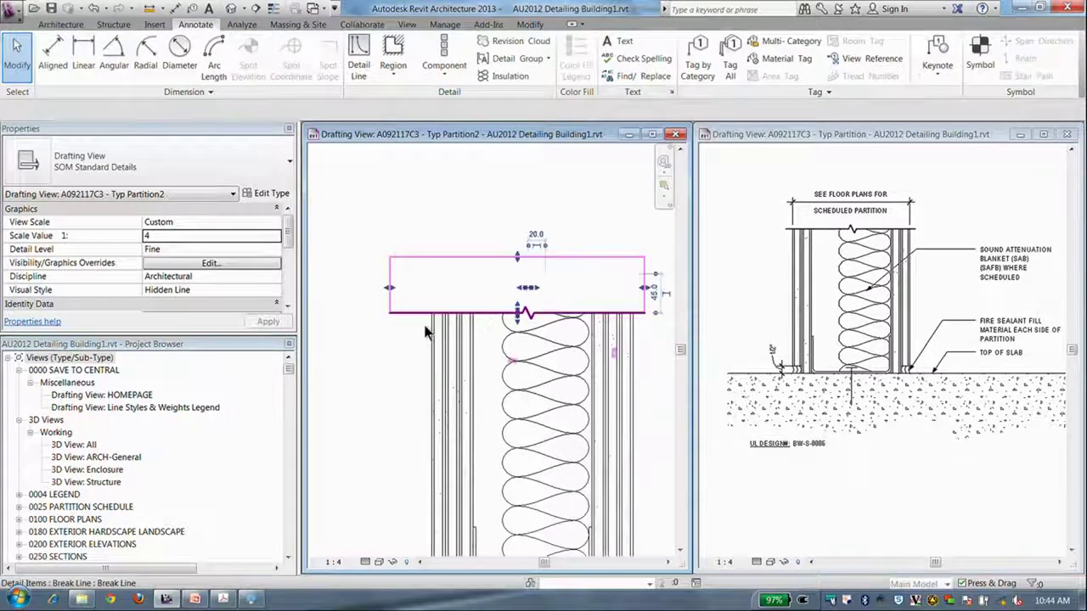
left_click_drag(391, 289, 420, 291)
left_click(390, 332)
scroll(390, 335, "down", 2)
middle_click_drag(392, 333, 399, 249)
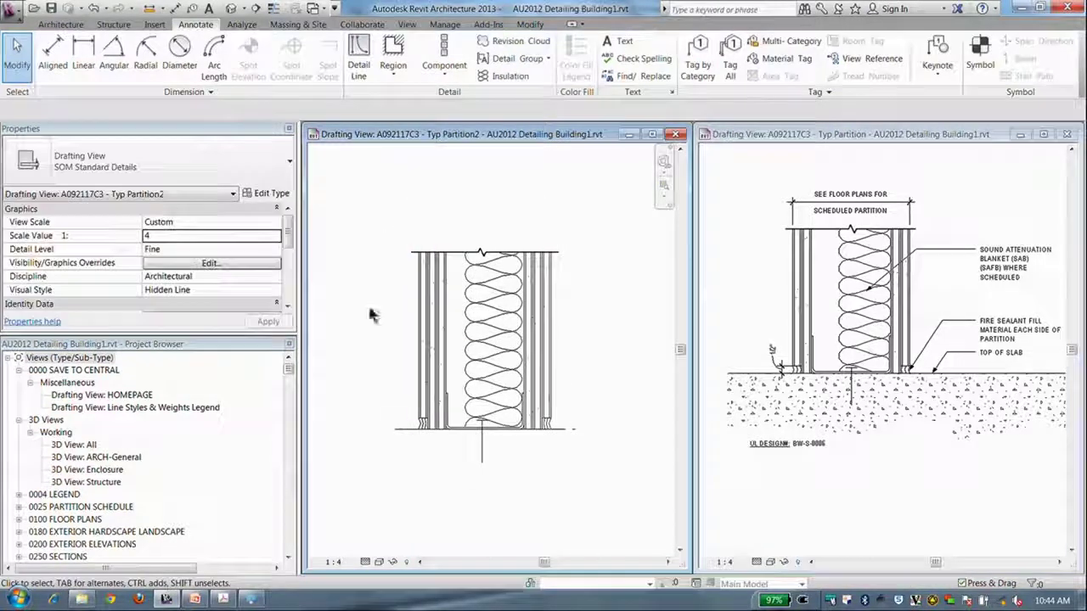
middle_click_drag(371, 315, 396, 316)
middle_click_drag(390, 399, 387, 276)
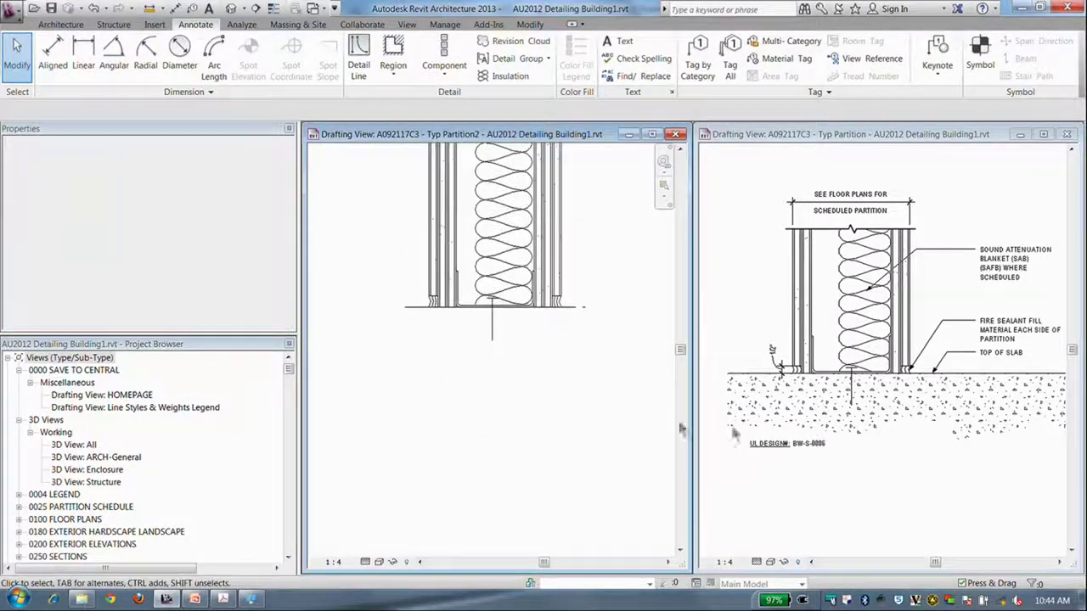
left_click(830, 429)
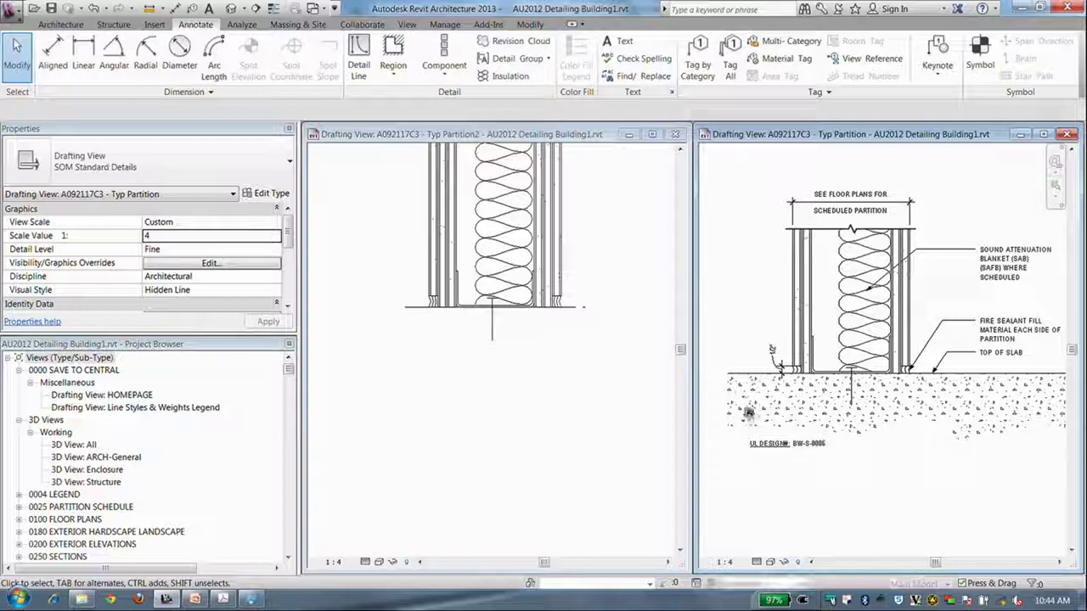
left_click(751, 373)
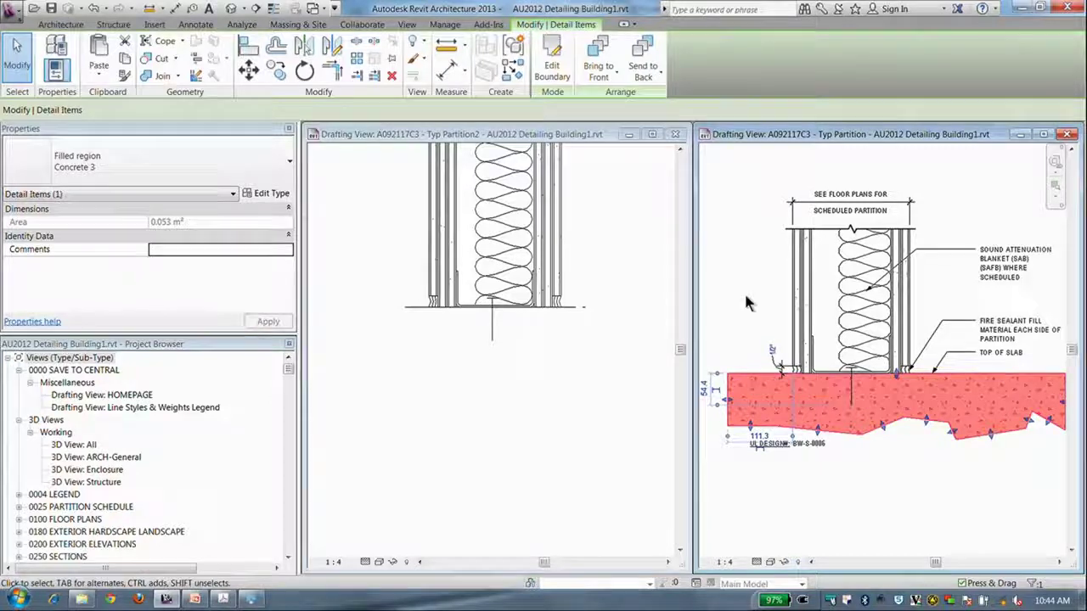
key("c")
key("s")
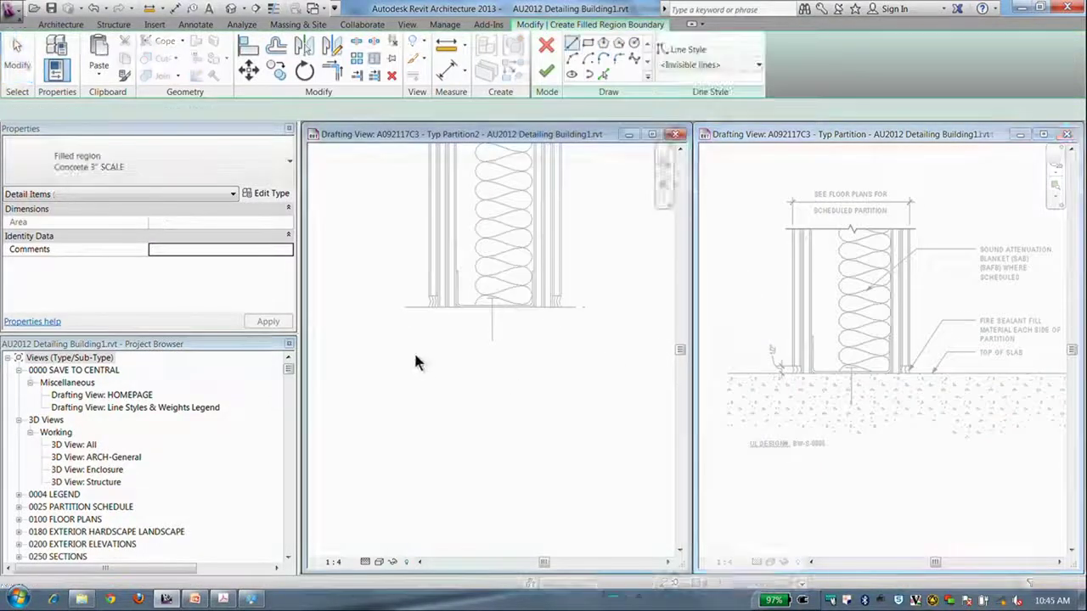
left_click(413, 355)
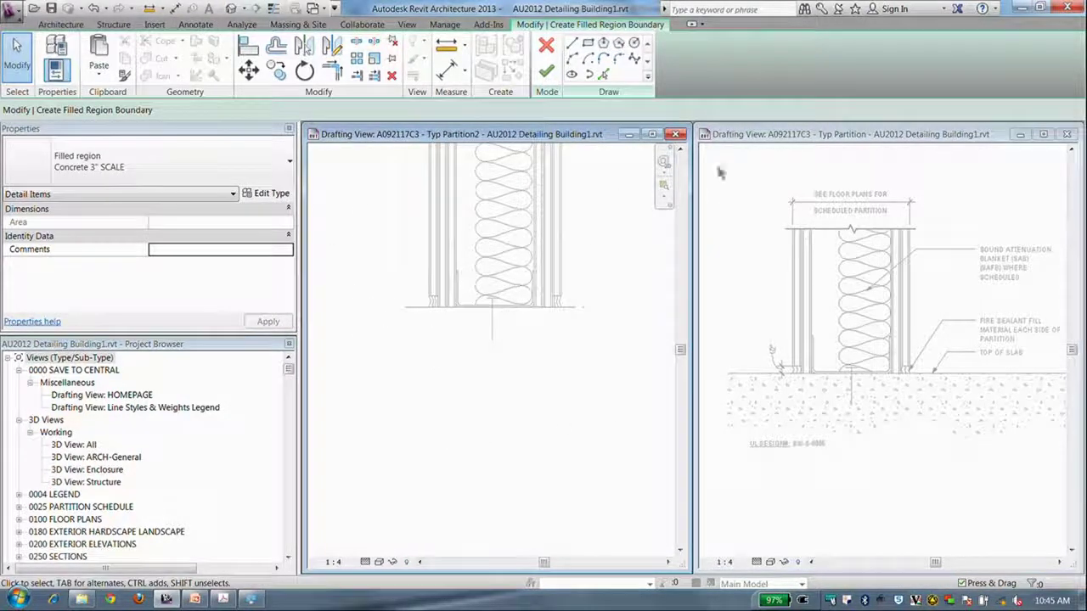
left_click(546, 71)
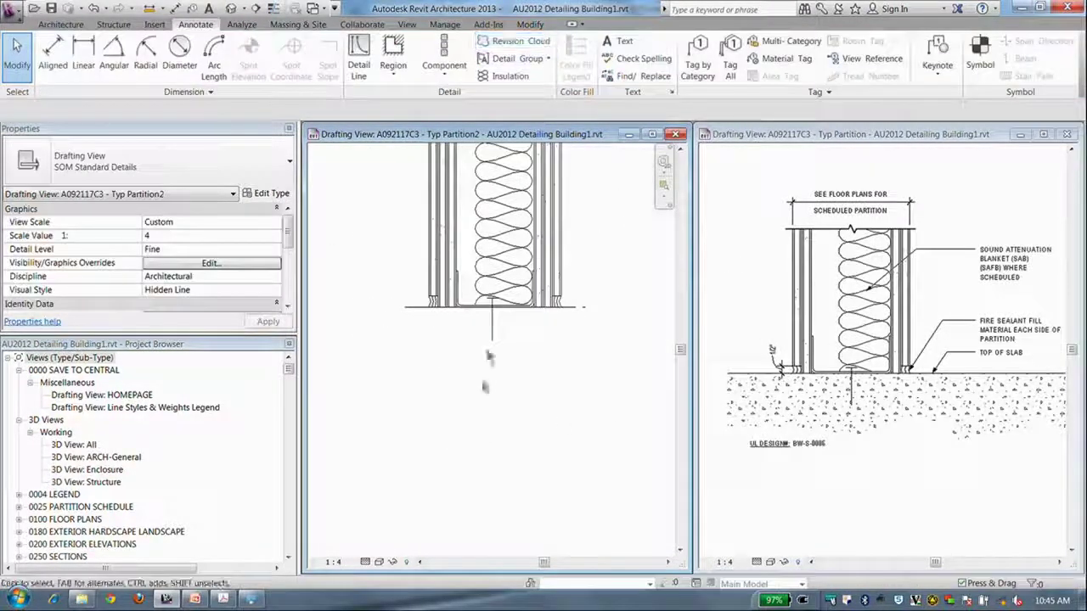
Step: Start a Concrete 3" SCALE filled region with invisible boundary lines and sketch its bent right edge downward from the top-of-slab level
left_click(394, 73)
left_click(422, 99)
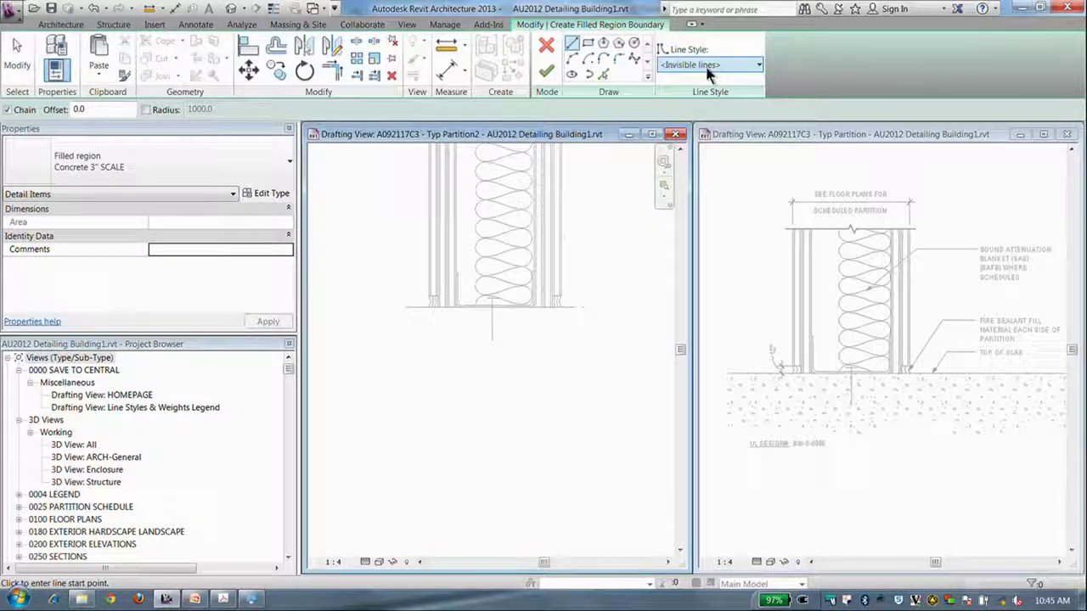
left_click(709, 68)
left_click(730, 290)
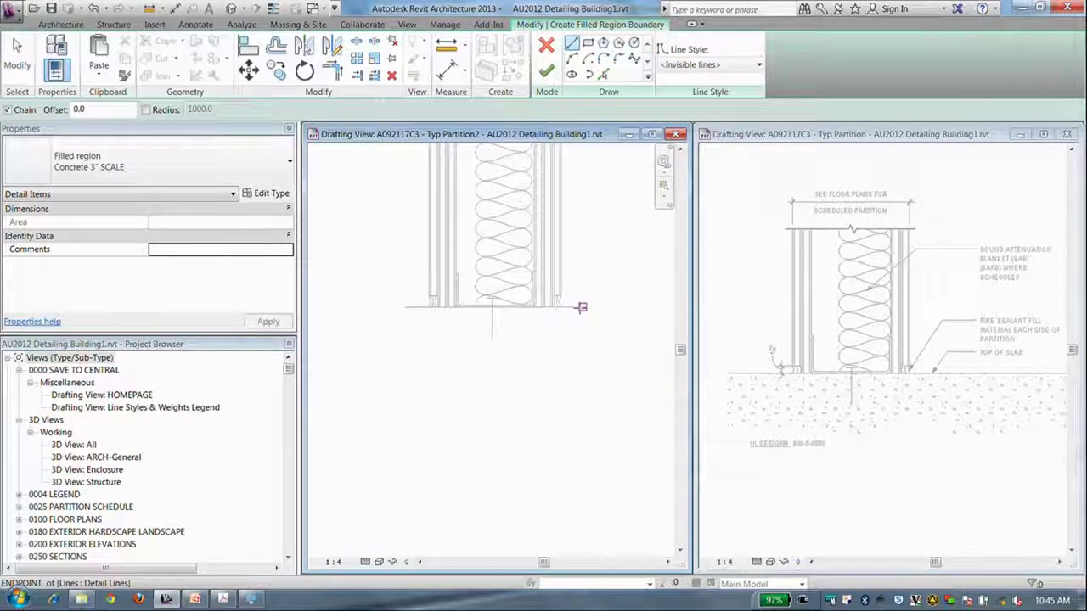
left_click(577, 307)
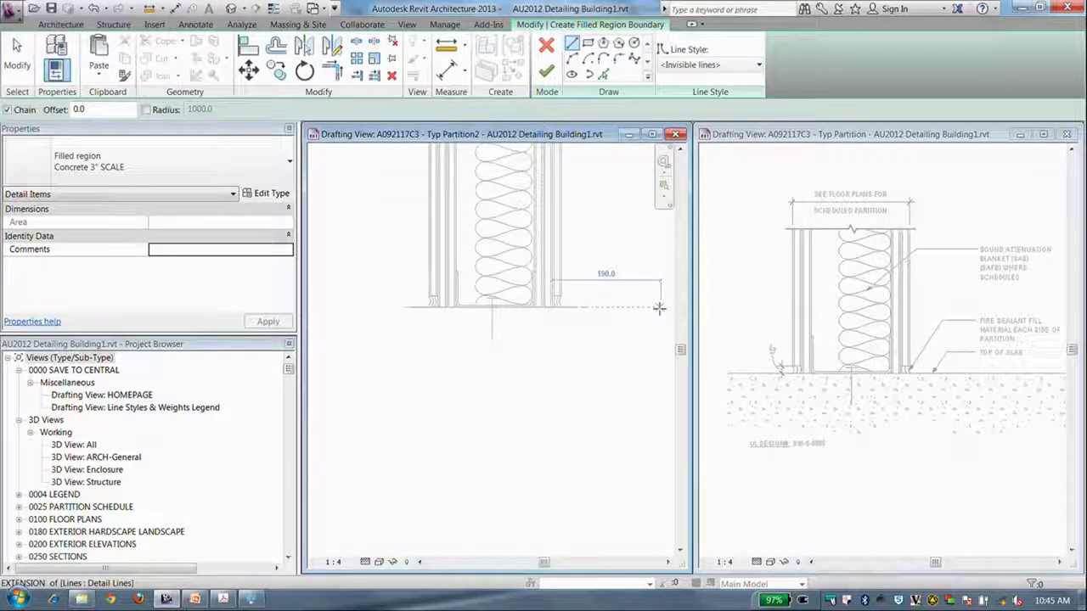
left_click(659, 309)
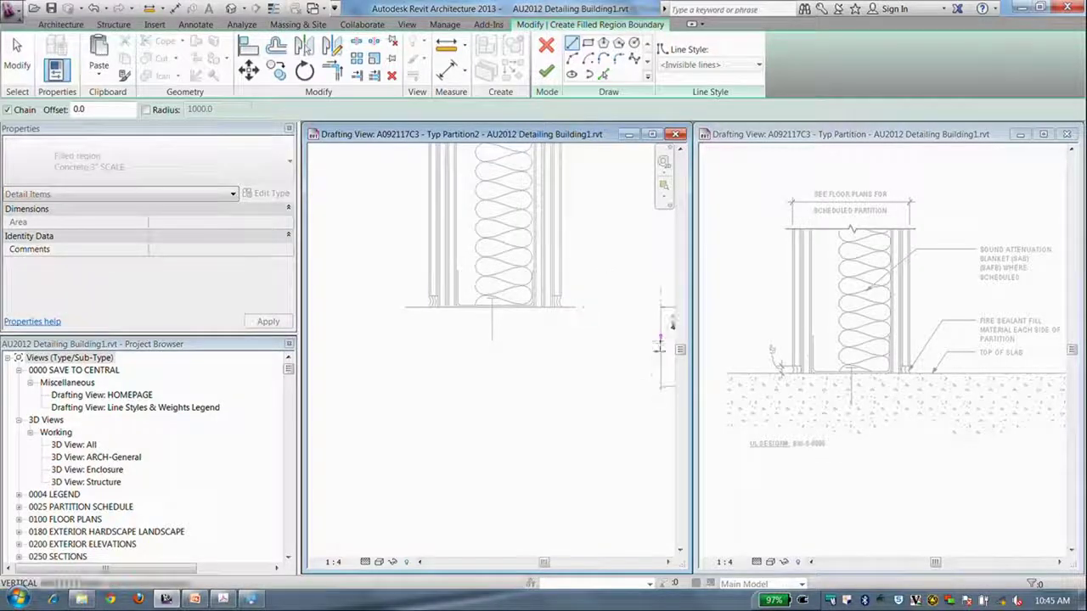
middle_click_drag(659, 379, 626, 363)
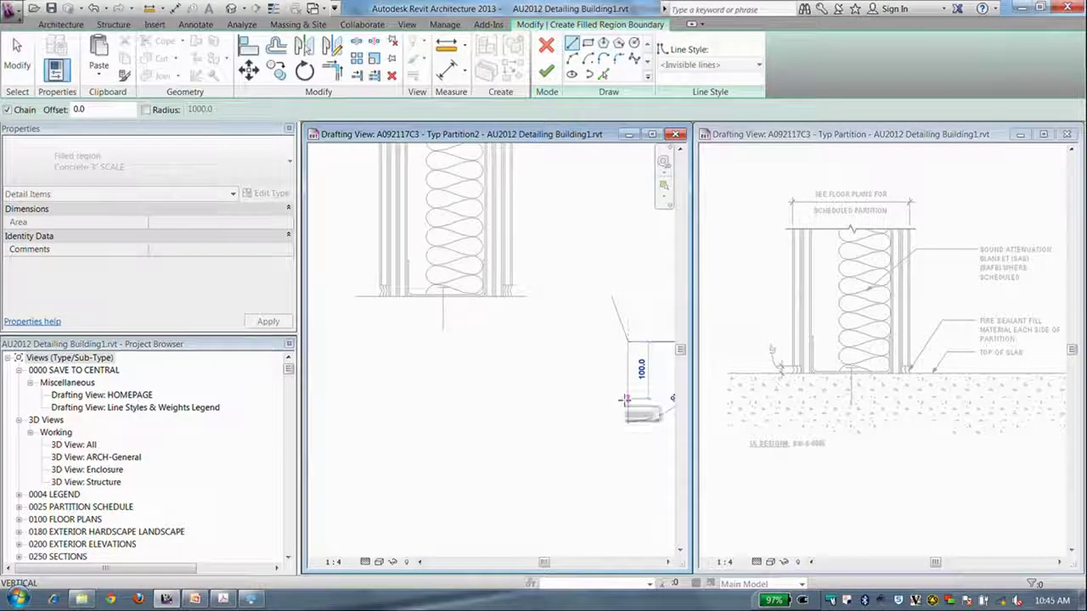
left_click(625, 404)
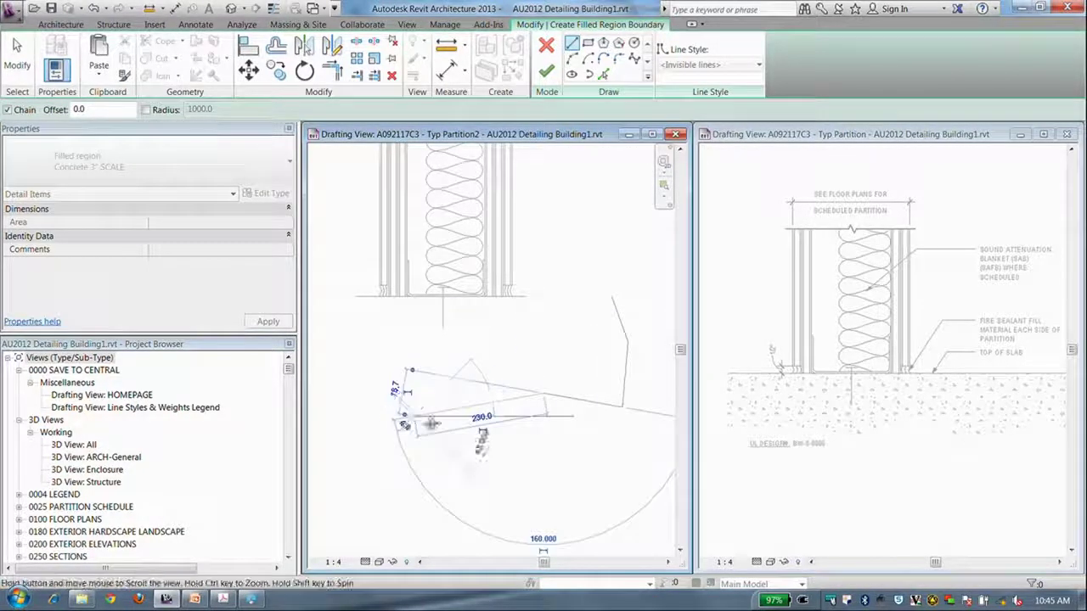
Step: Continue the invisible boundary with a jagged bottom edge leftward and a vertical left edge up to the top-of-slab level
middle_click_drag(404, 413, 537, 420)
left_click(467, 408)
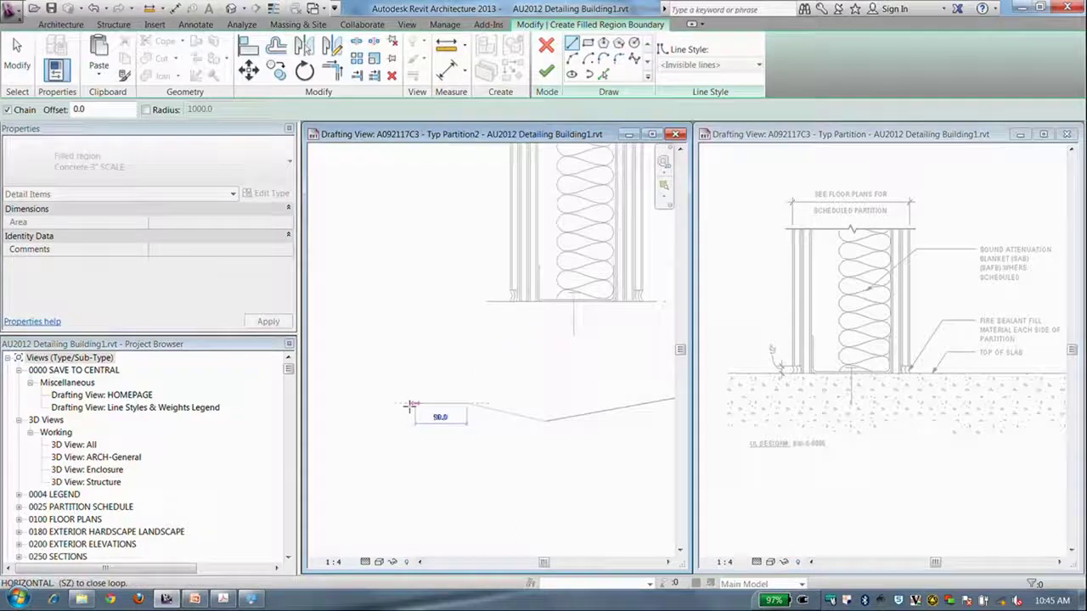
left_click(402, 414)
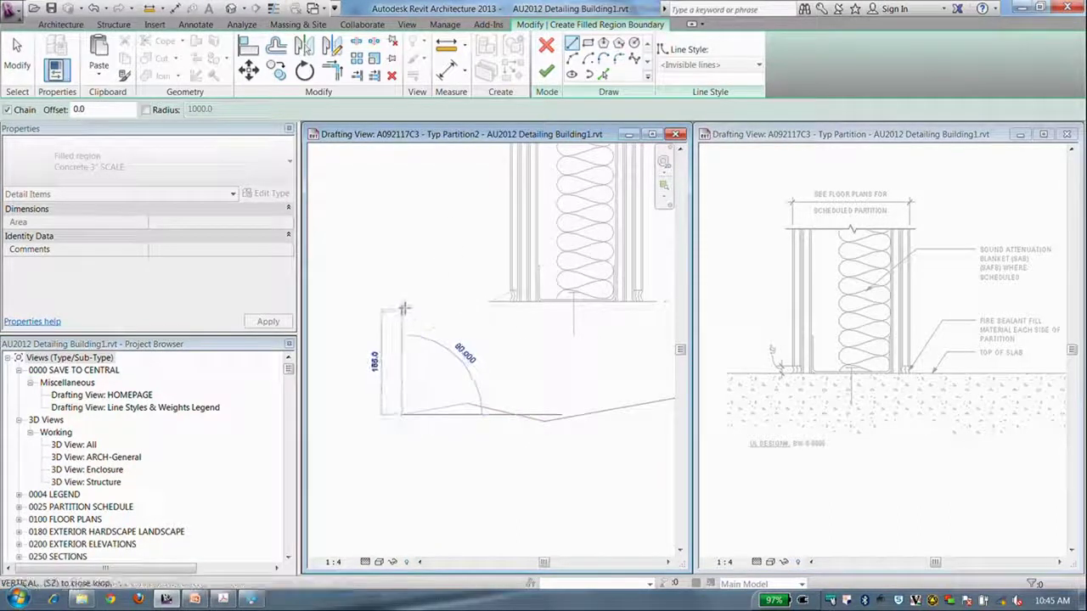
left_click(403, 304)
key("Escape")
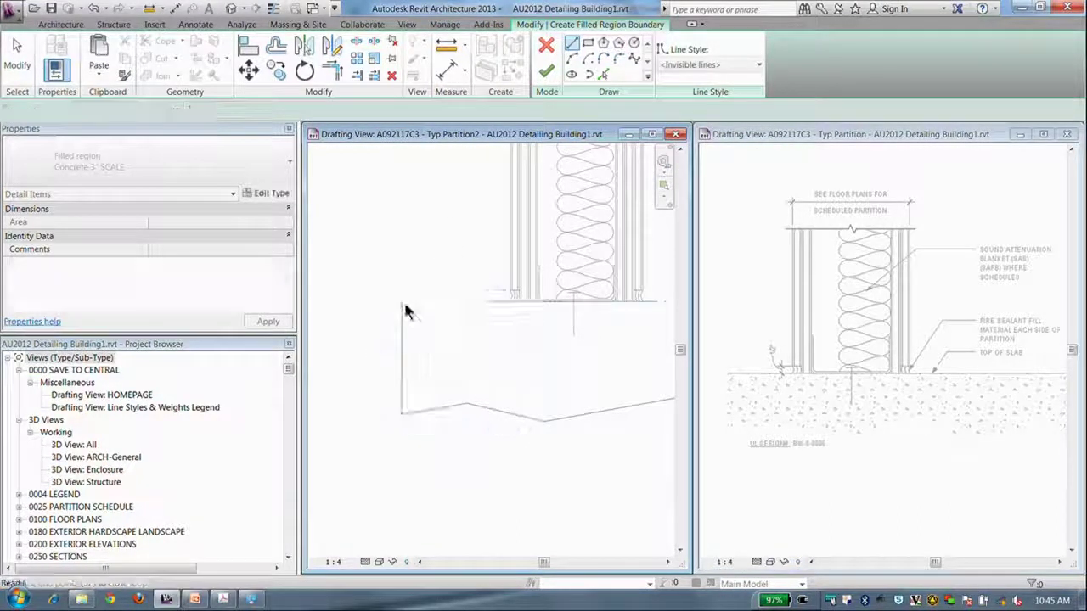
key("Escape")
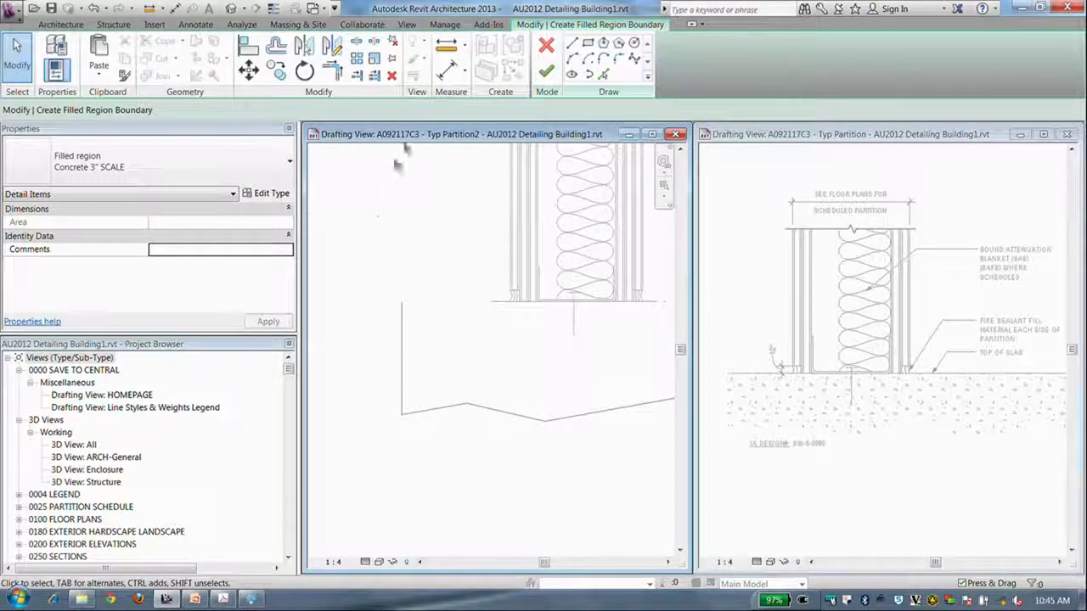
Step: Close the region's boundary along the top of slab with a 5 Black Solid_SOM line and finish the filled region
left_click(569, 44)
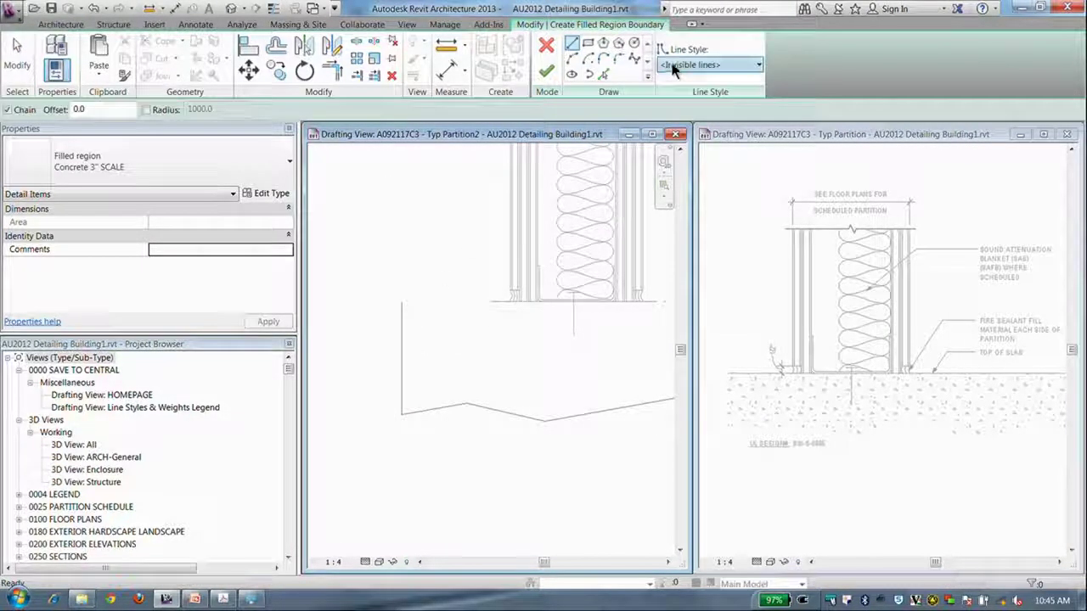
left_click(708, 64)
scroll(701, 165, "up", 2)
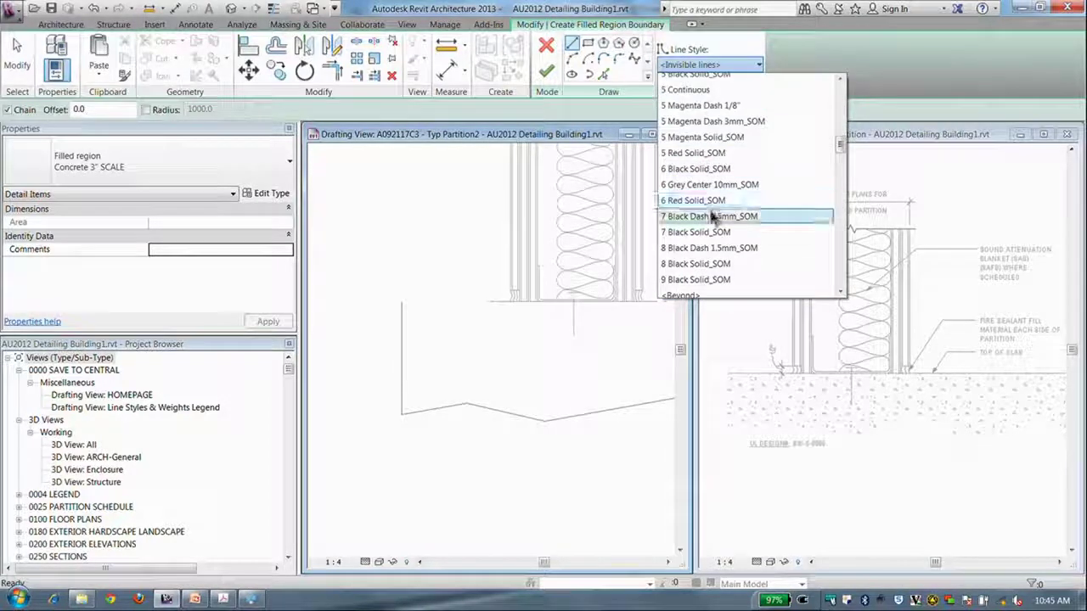
scroll(701, 155, "up", 2)
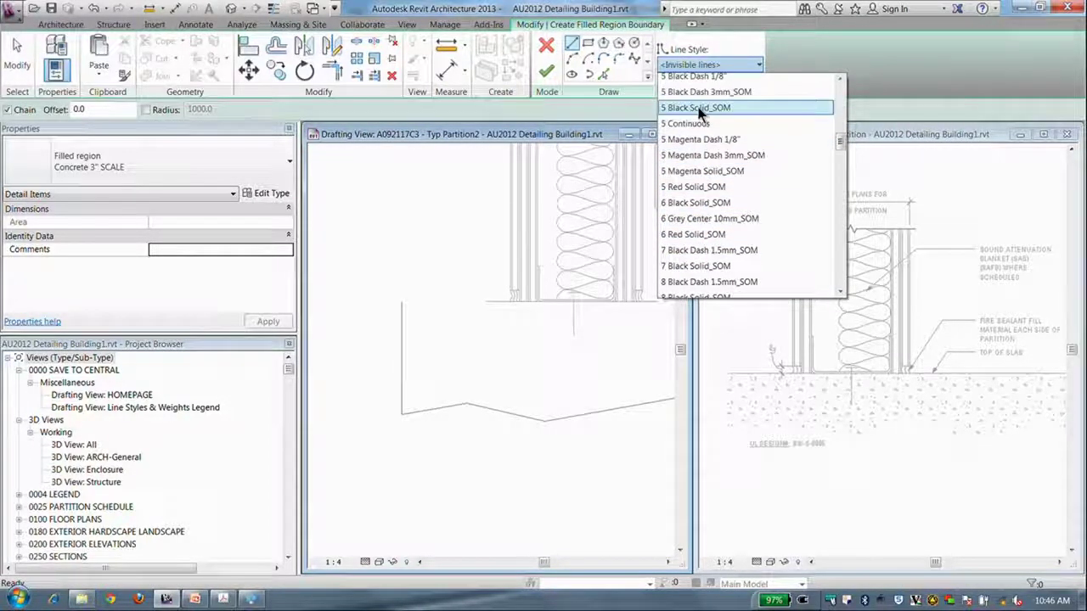
left_click(702, 108)
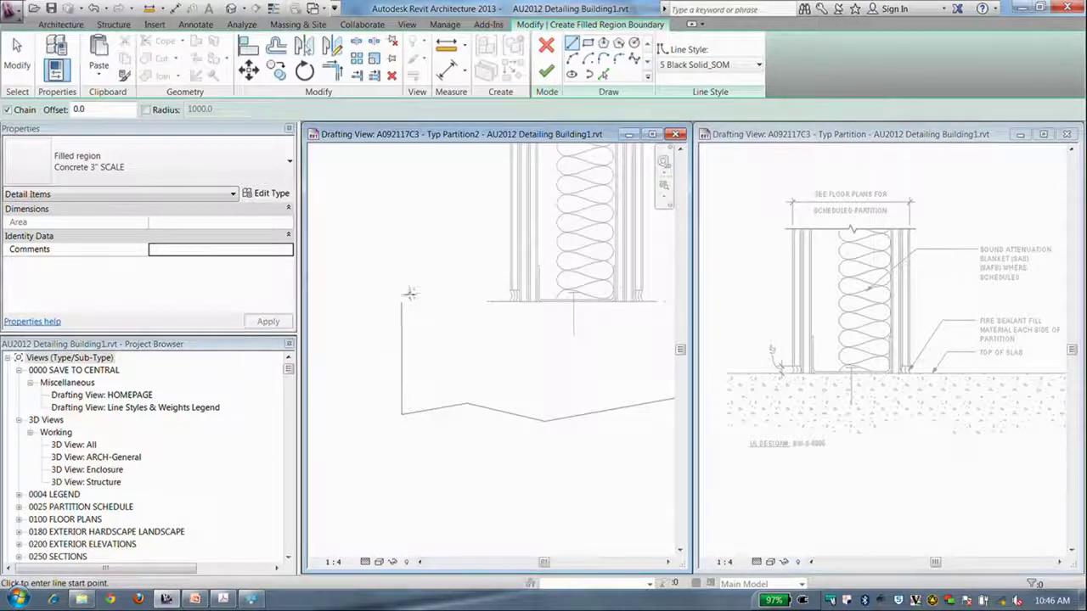
middle_click_drag(496, 306, 373, 307)
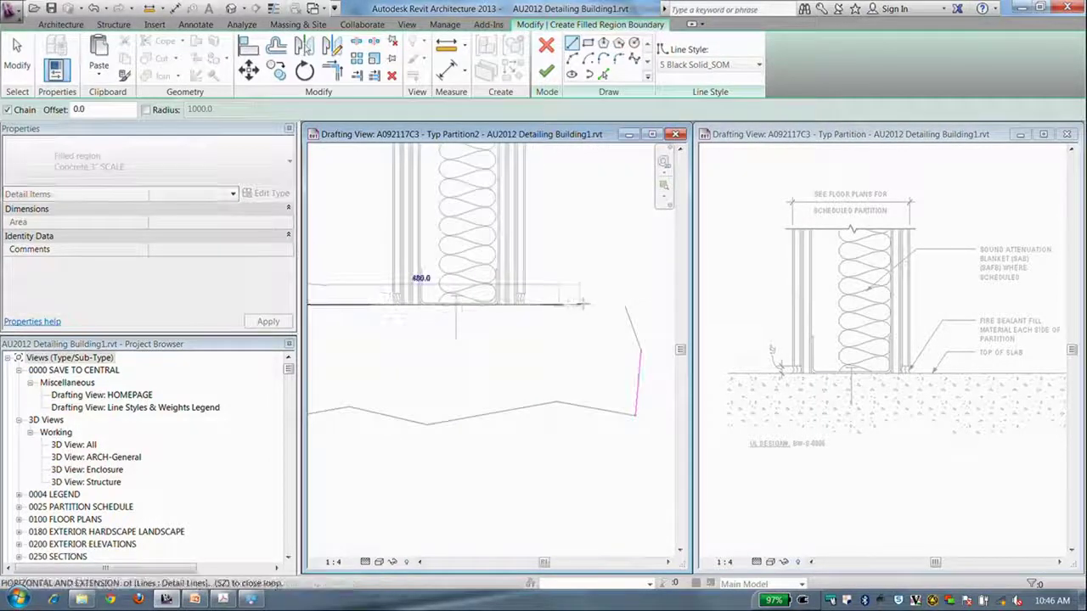
left_click(625, 303)
key("Escape")
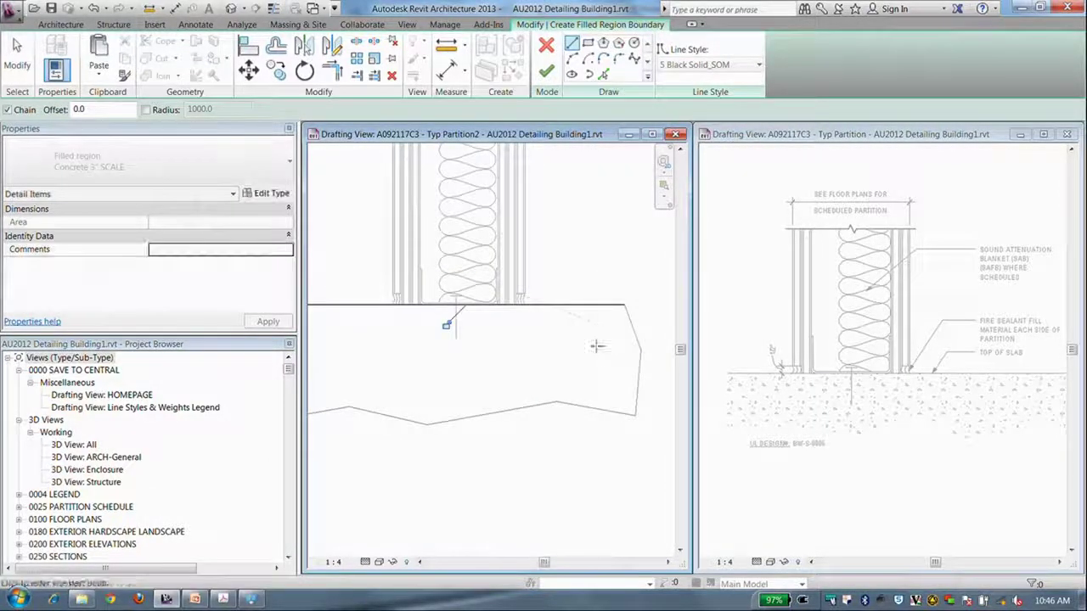
middle_click_drag(449, 315, 481, 326)
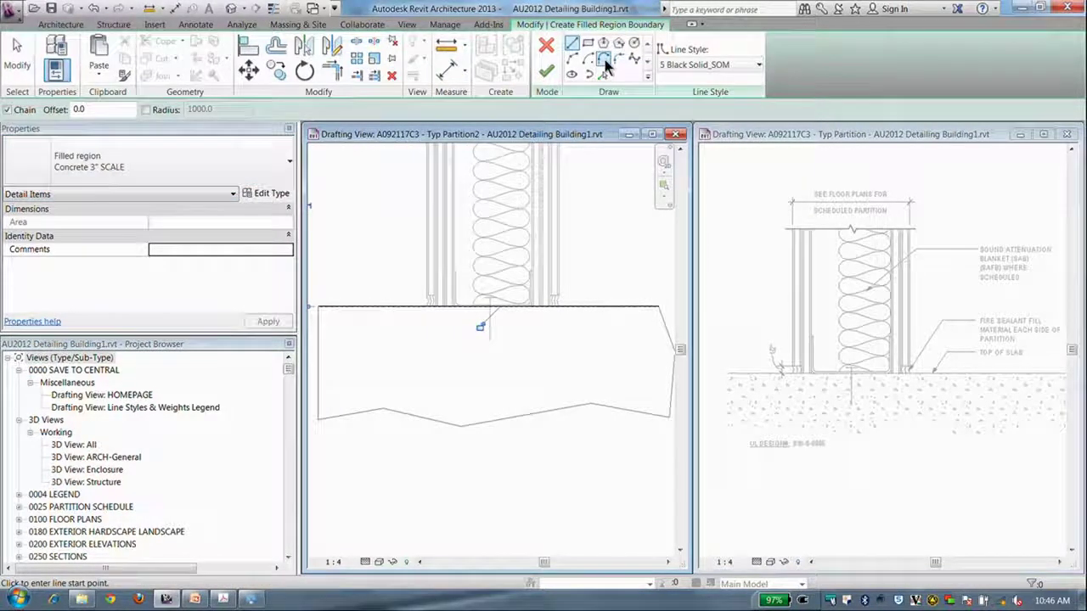
left_click(550, 75)
left_click(415, 448)
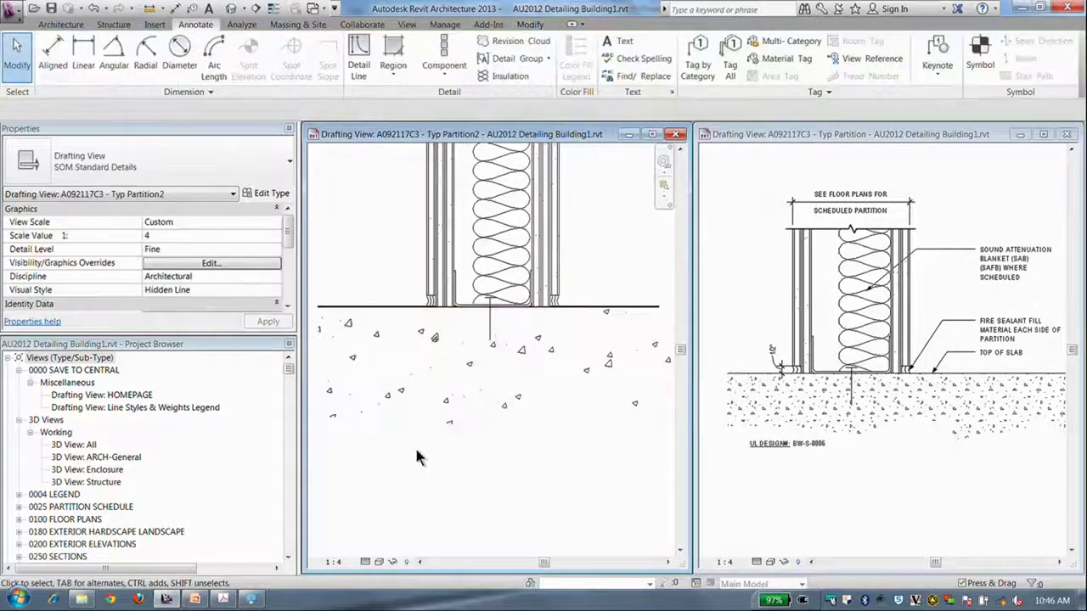
Step: Match the new slab region's type to the concrete filled region in the original Typ Partition detail
left_click(733, 476)
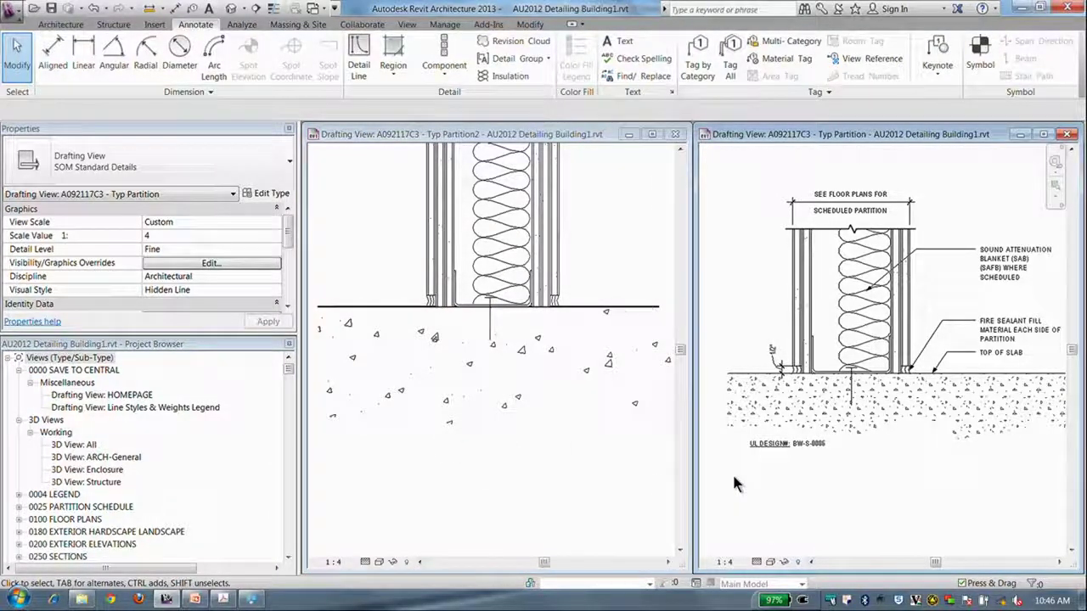
key("m")
key("a")
left_click(845, 435)
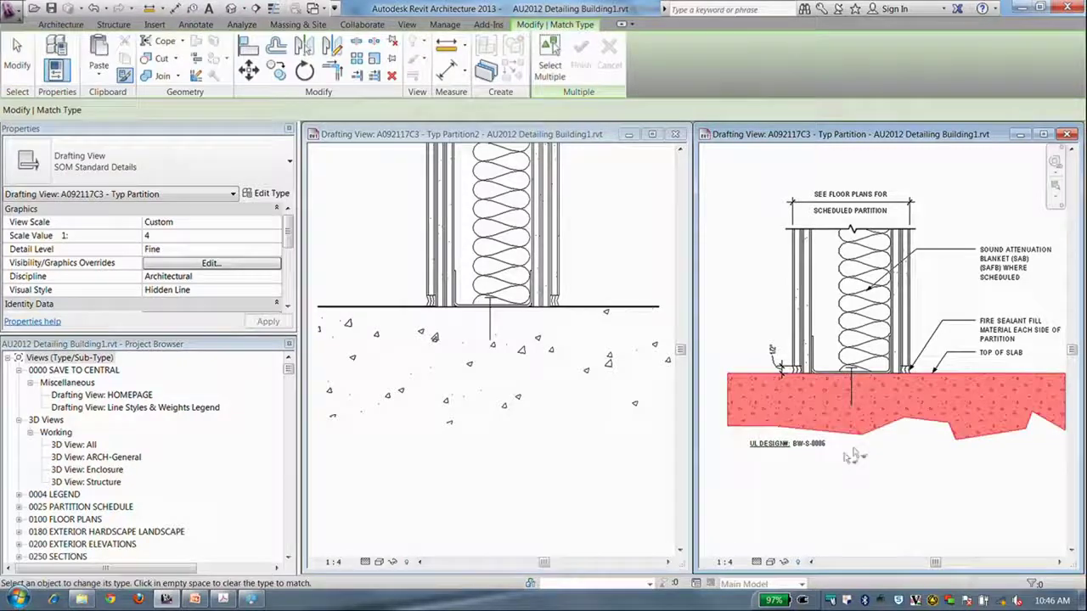
left_click(635, 427)
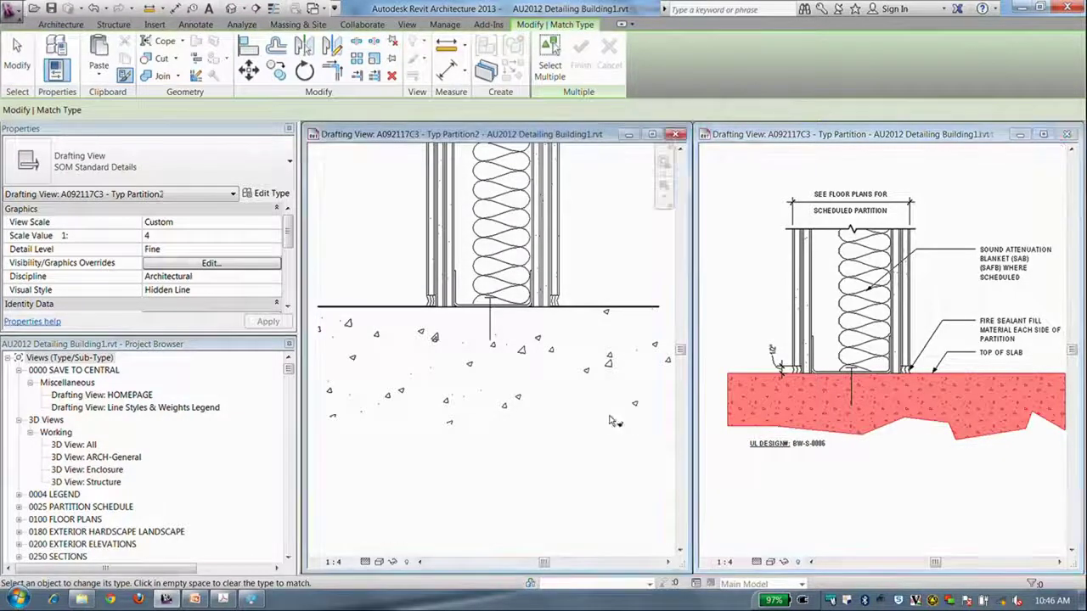
left_click(633, 418)
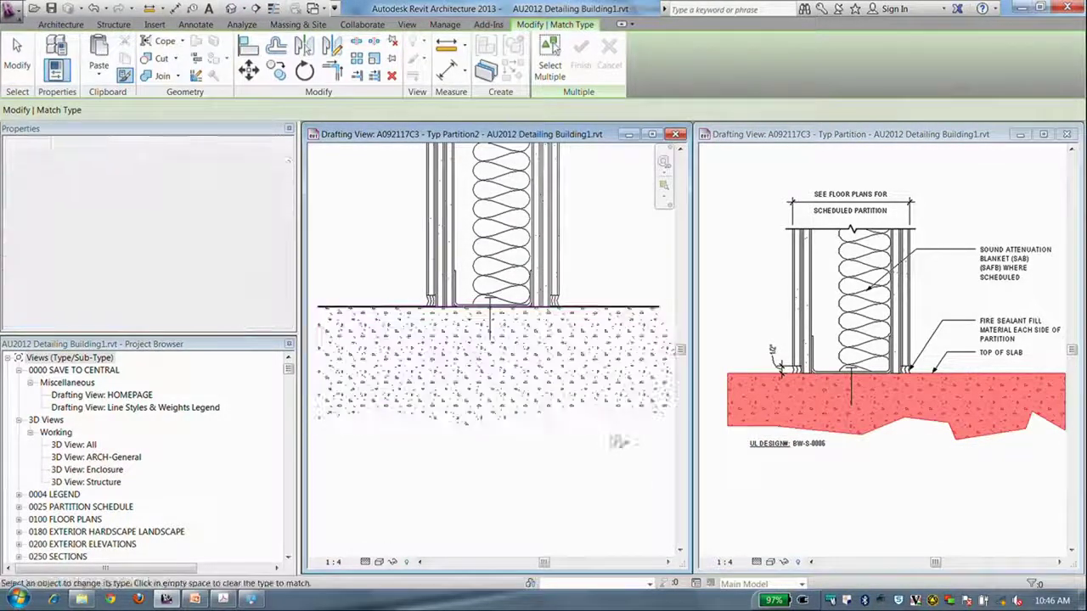
key("Escape")
scroll(585, 441, "down", 2)
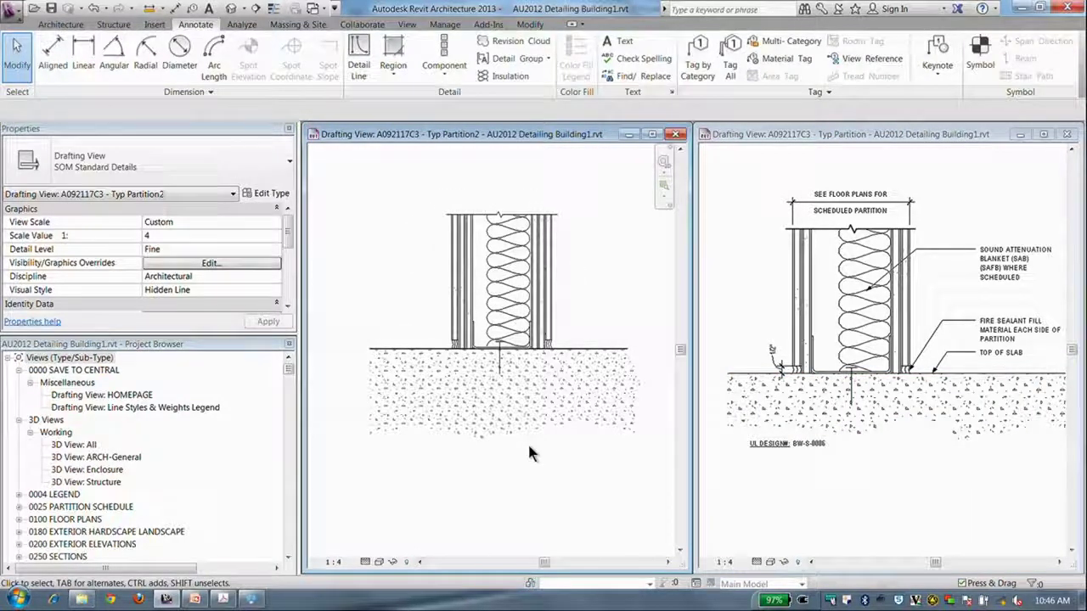
middle_click_drag(500, 431, 465, 458)
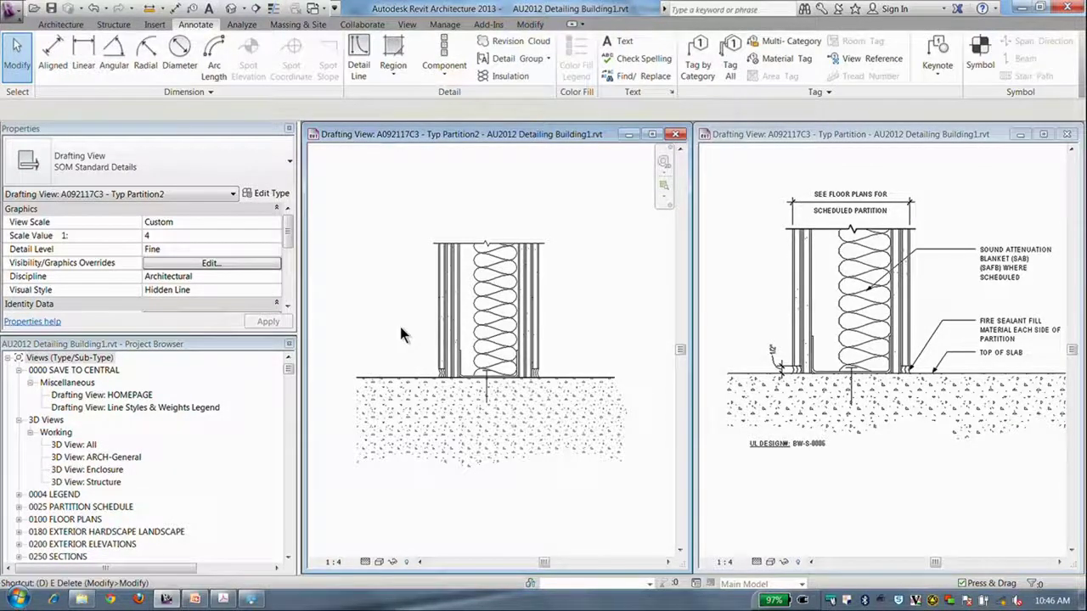
Step: Add an aligned dimension for the sealant gap between the top of slab and the underside of the left outer wallboard
key("d")
key("i")
scroll(421, 378, "up", 4)
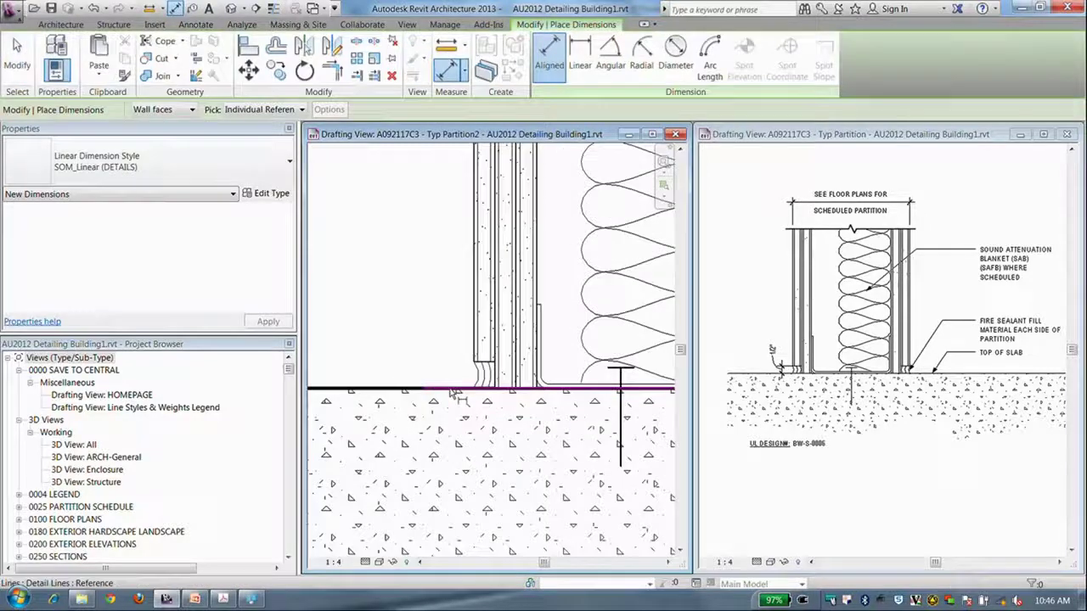
left_click(459, 388)
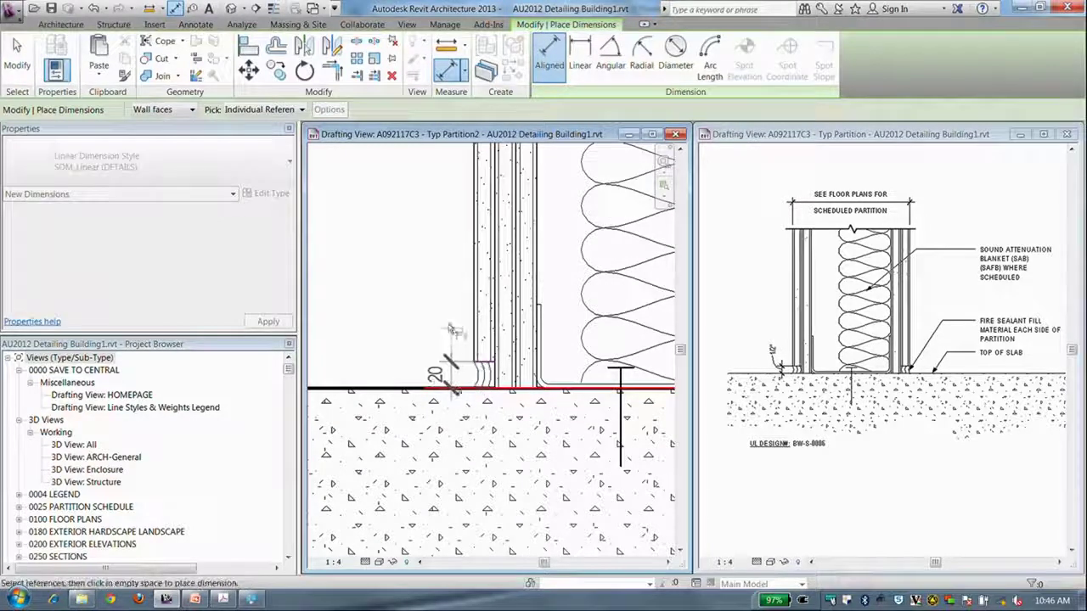
scroll(437, 305, "down", 3)
Step: Add an aligned dimension across the partition's outer wallboard faces and place it above the break line
middle_click_drag(429, 322, 416, 344)
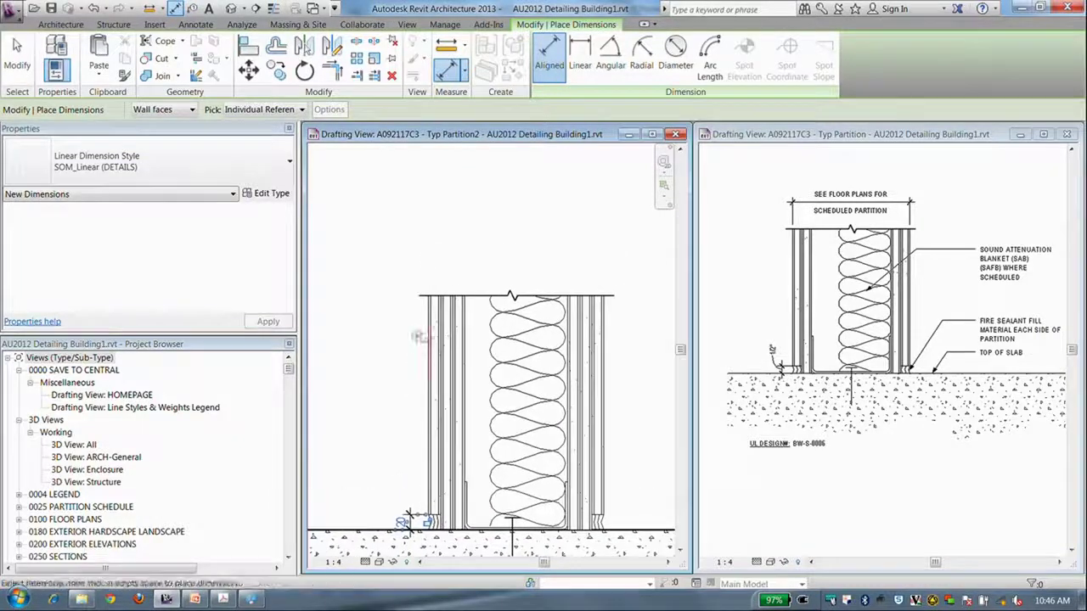
left_click(430, 327)
left_click(604, 340)
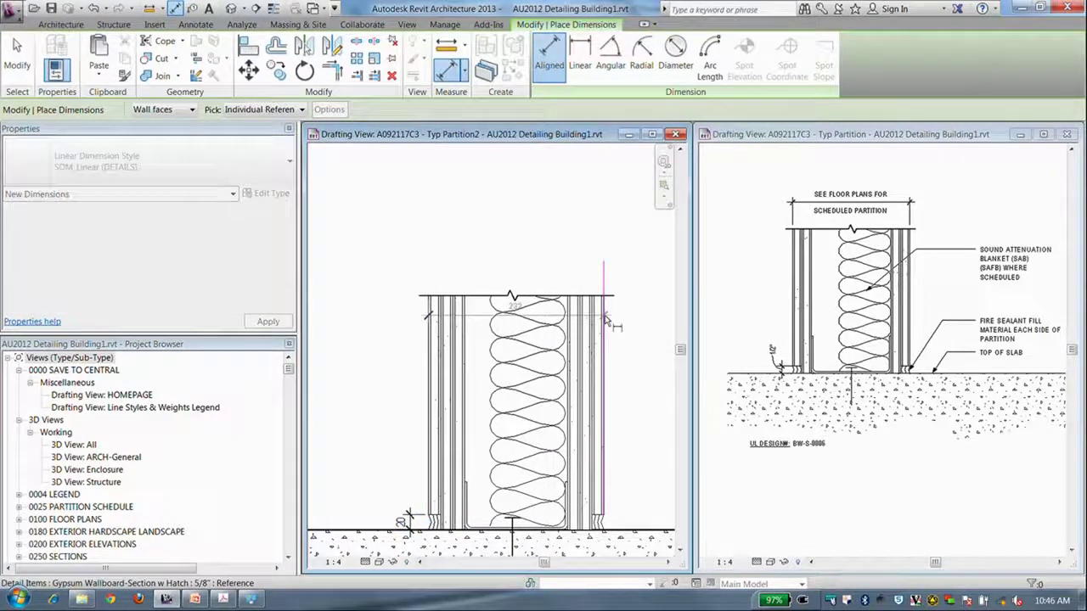
left_click(628, 258)
mouse_move(633, 366)
middle_mouse_down()
mouse_move(634, 337)
mouse_move(590, 321)
mouse_move(602, 369)
mouse_move(615, 374)
middle_mouse_up()
key("Escape")
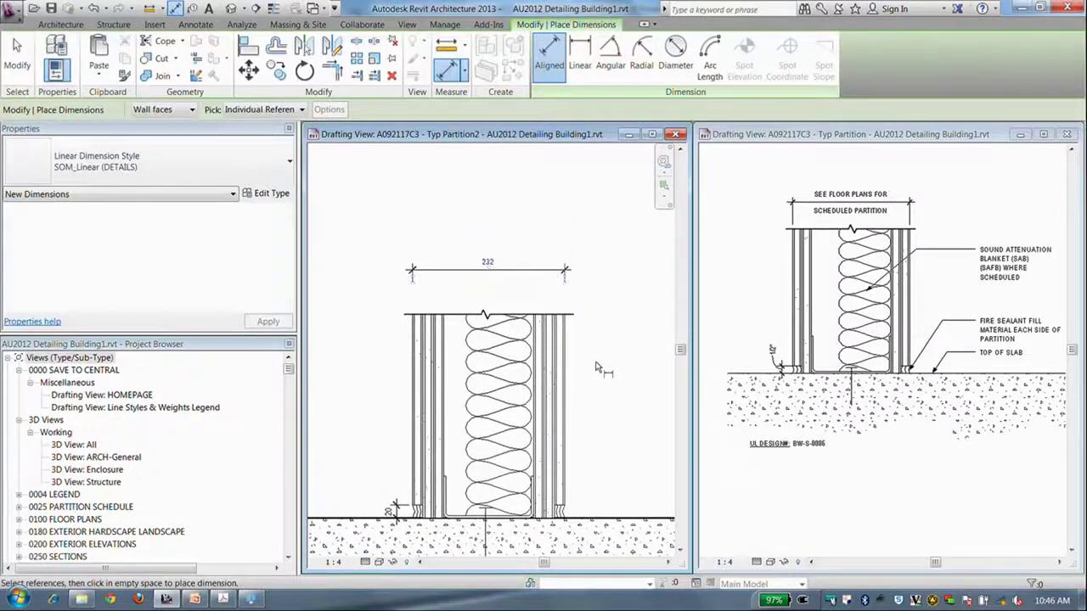
key("Escape")
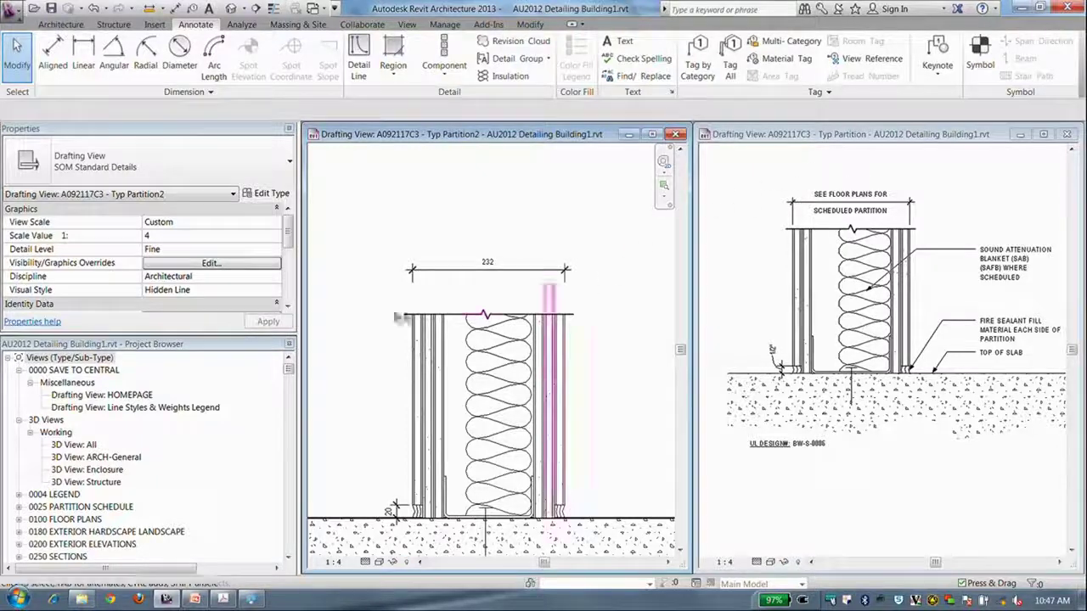
Step: Replace the overall partition width dimension's value with the text SEE FLOOR PLANS FOR and add SCHEDULED PARTITION below it
middle_click_drag(431, 323, 436, 305)
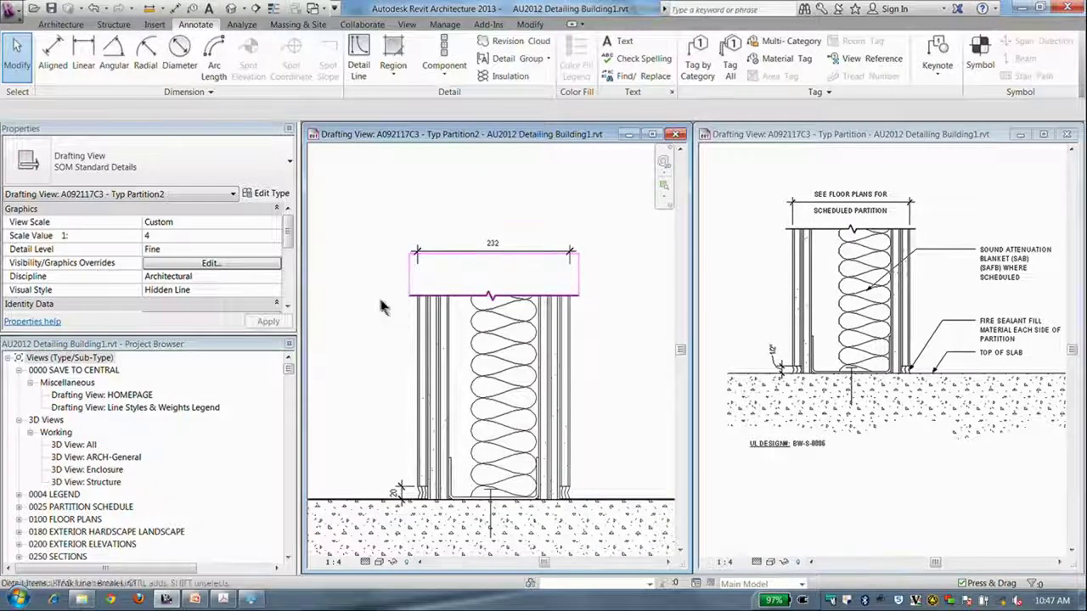
scroll(475, 249, "up", 3)
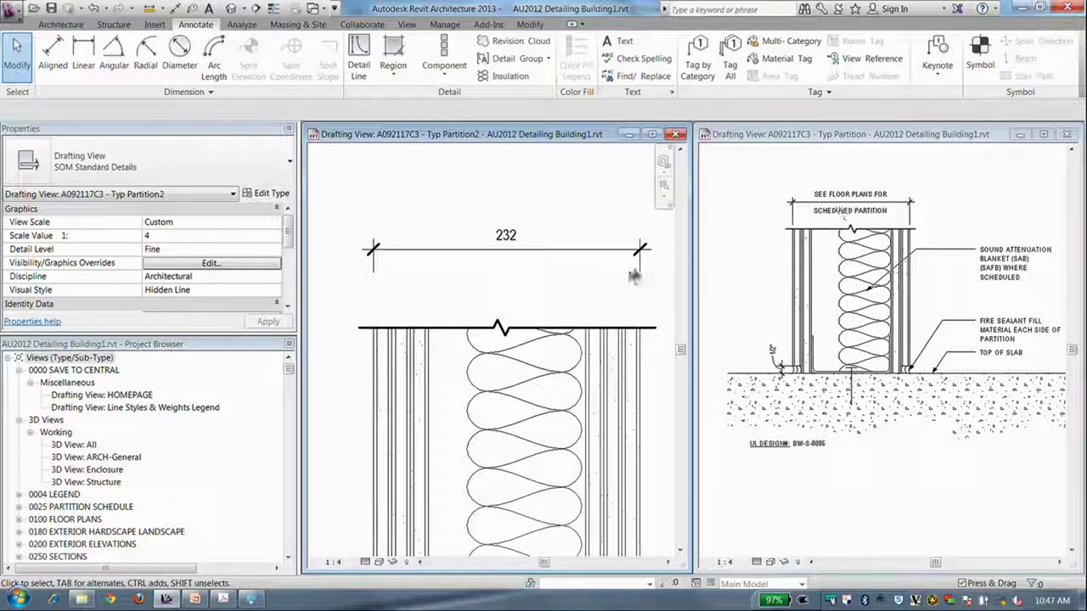
double_click(506, 236)
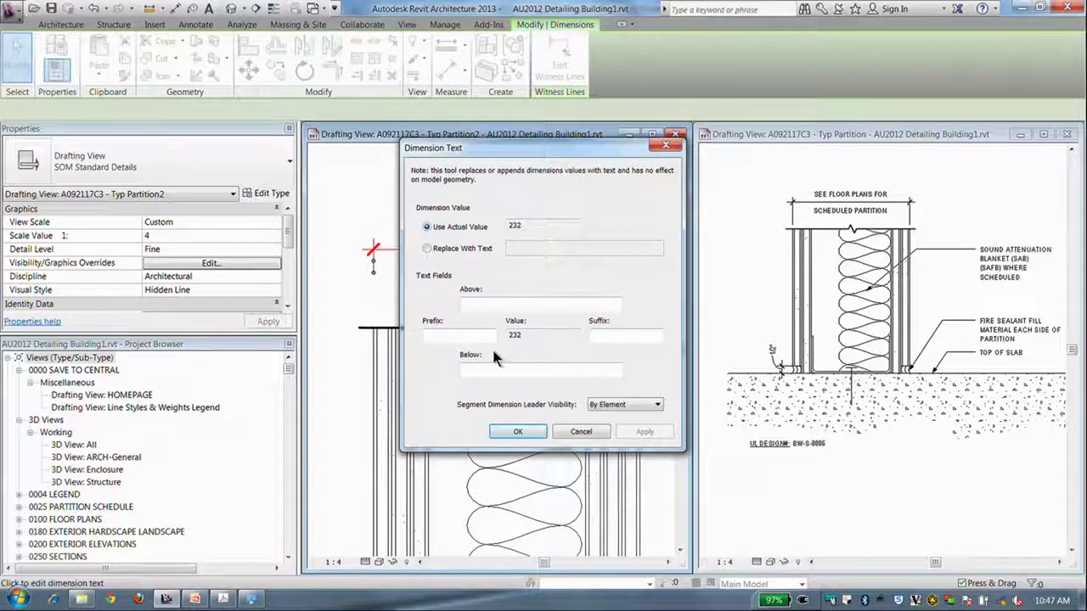
left_click(427, 249)
left_click(525, 247)
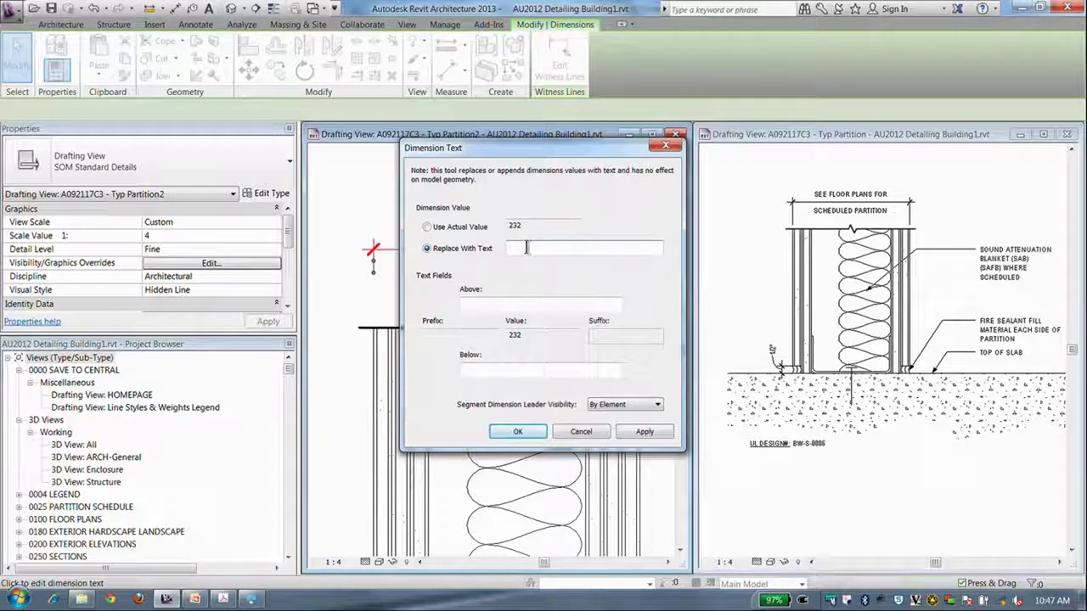
type("SEE")
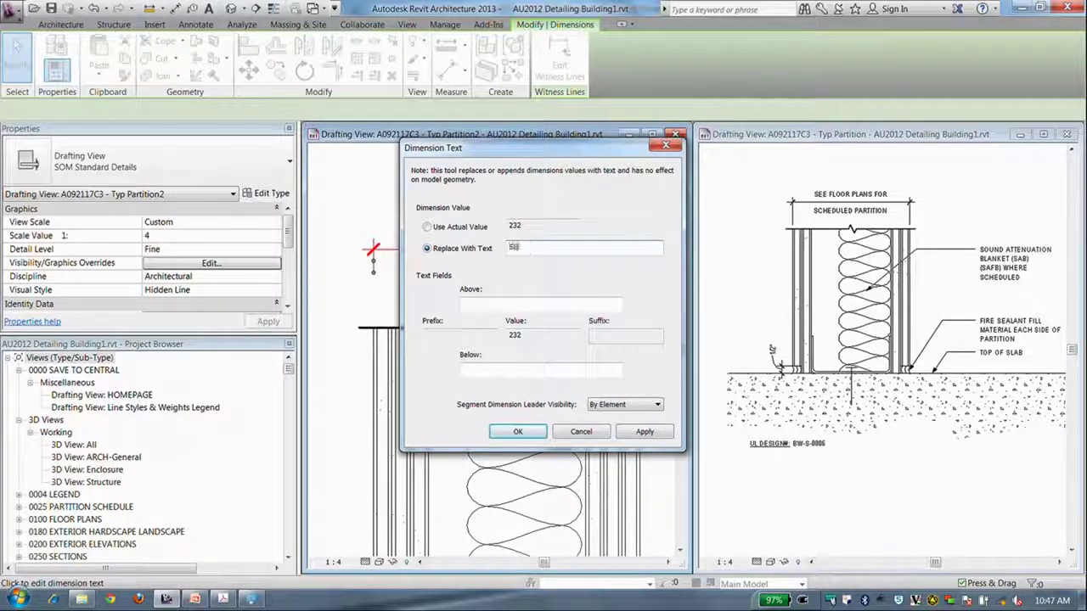
type(" FLOOR PLA")
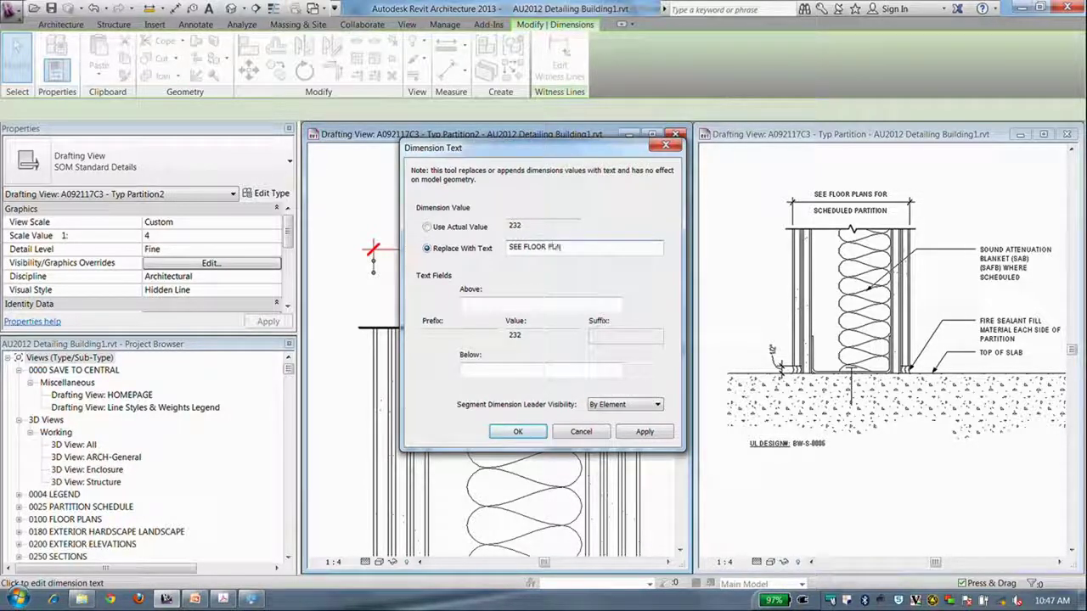
type("NS FOR")
left_click(483, 371)
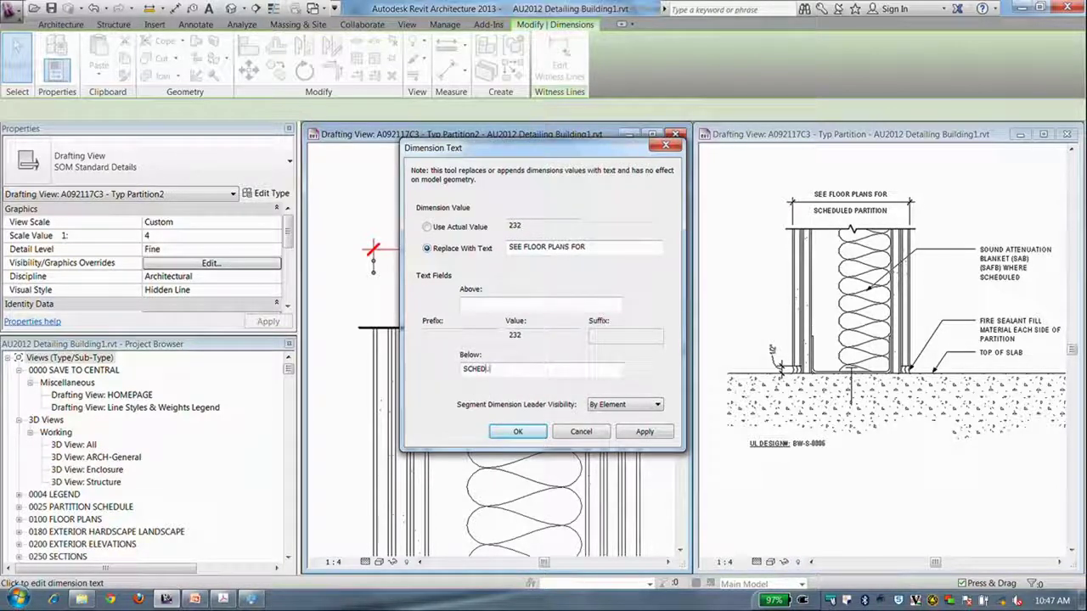
type("SCHEDULED PARTITION")
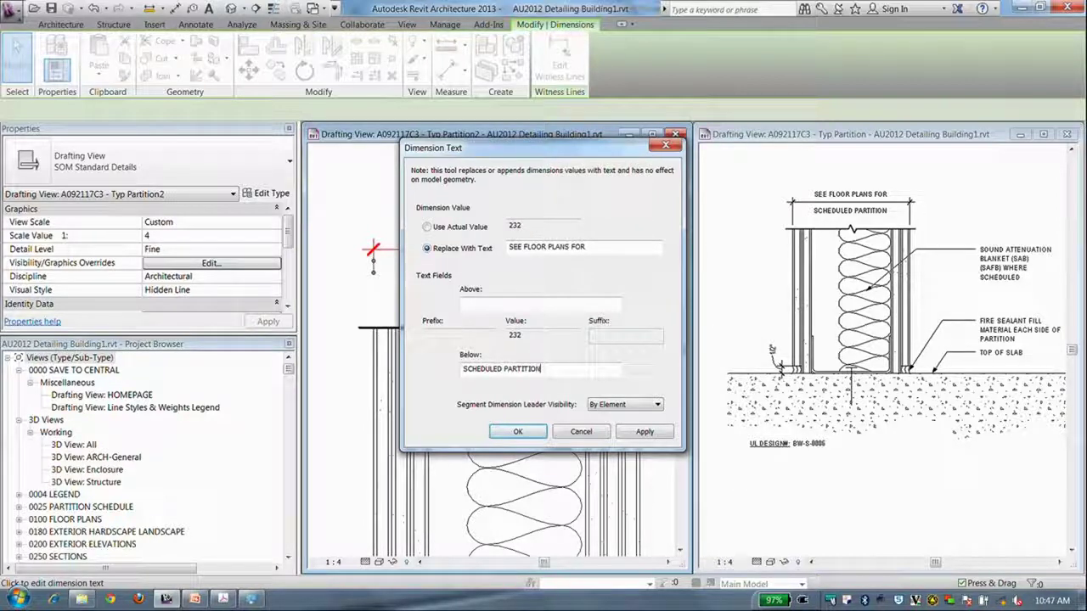
left_click(517, 431)
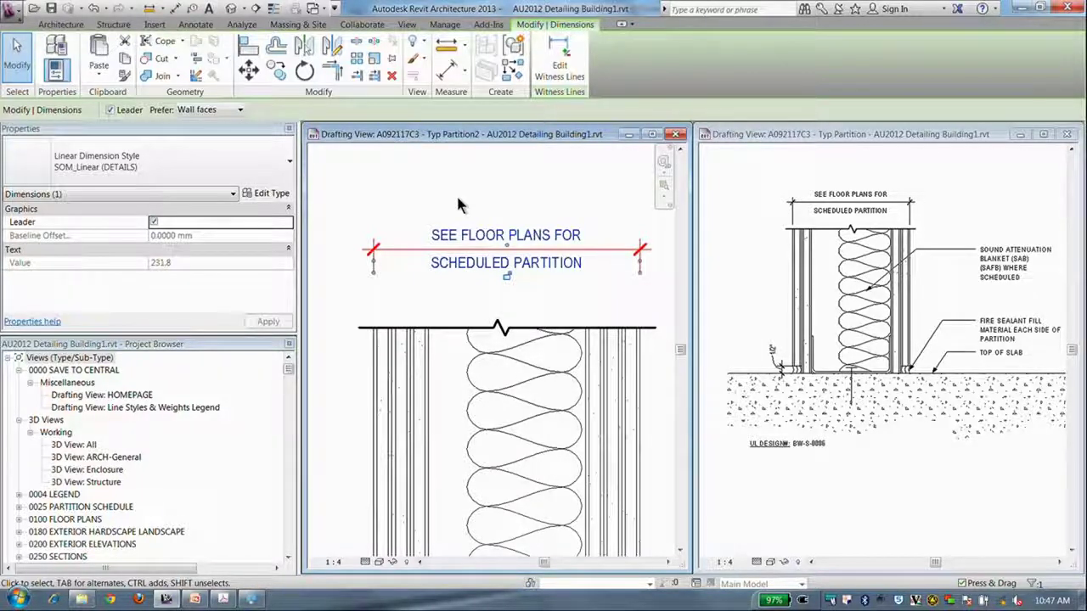
left_click(456, 204)
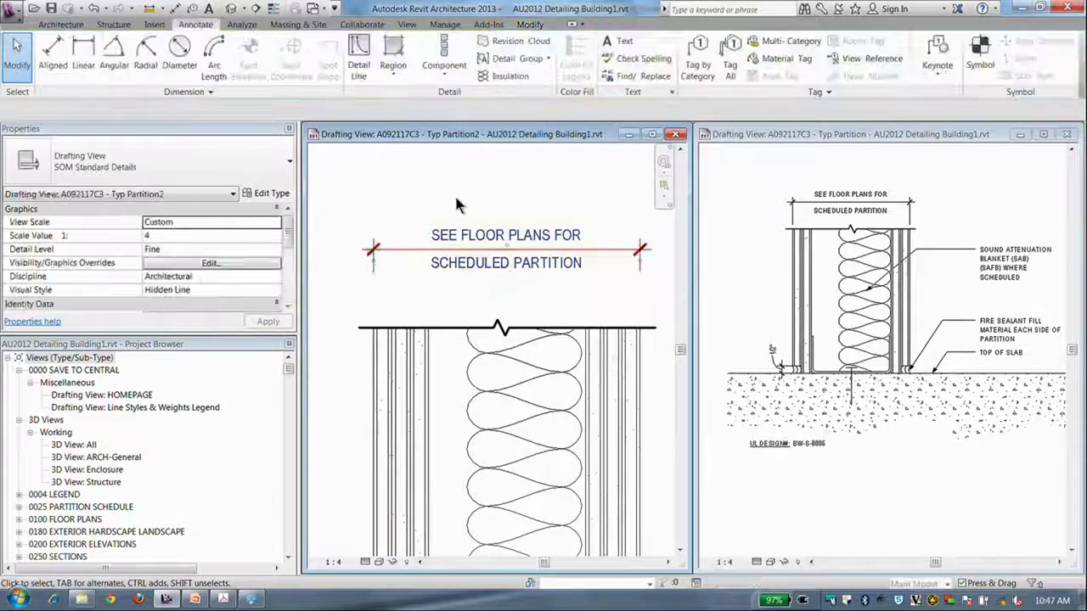
Step: Copy the three leader text notes from the Typ Partition view and paste them into Typ Partition2 aligned to current view
scroll(455, 208, "down", 5)
scroll(454, 210, "down", 4)
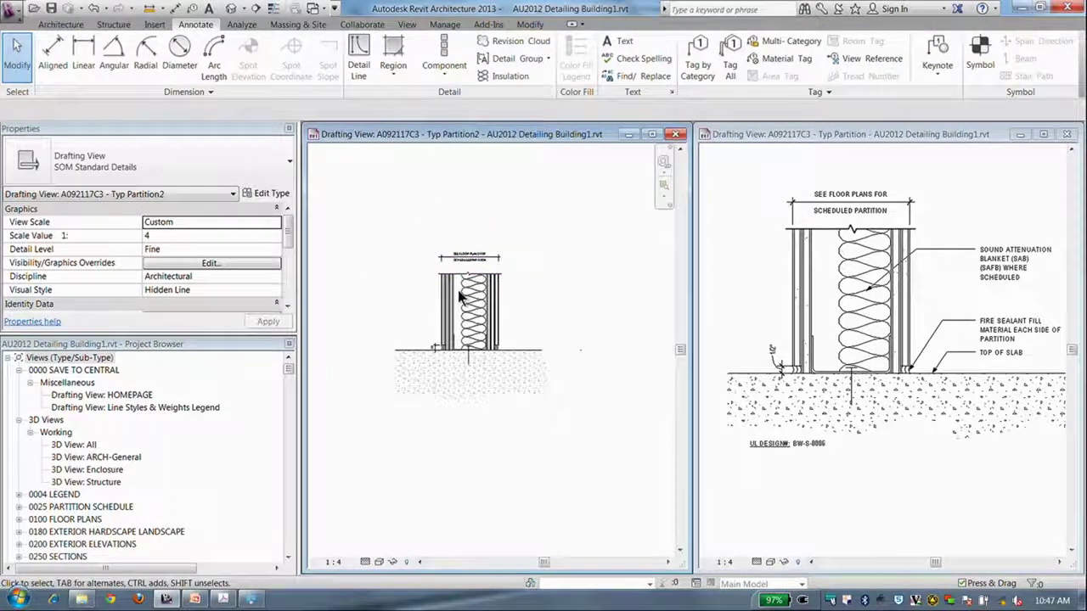
left_click(992, 212)
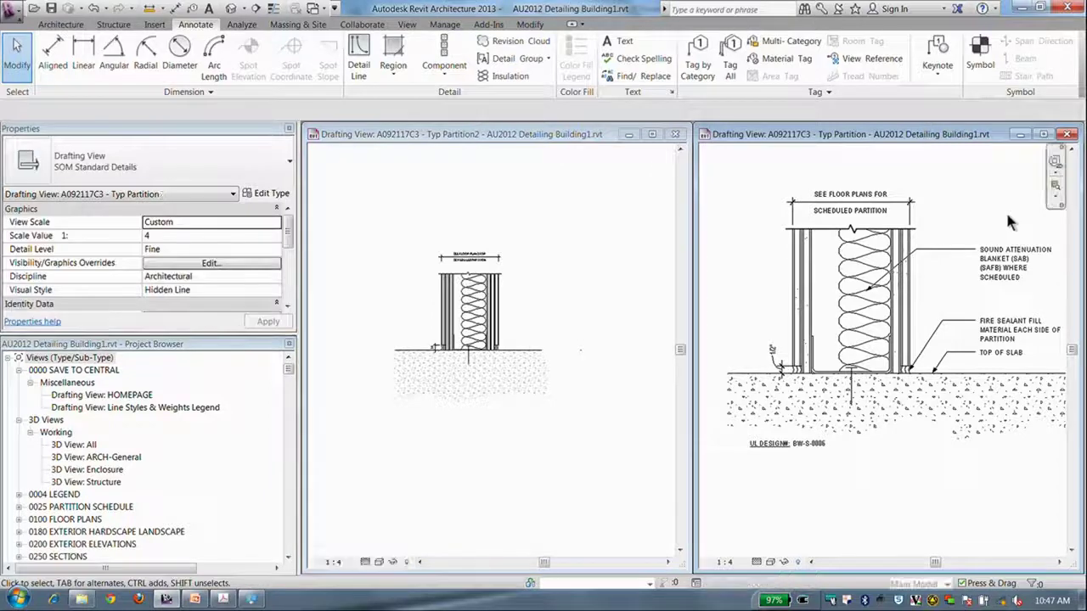
left_click_drag(985, 350, 980, 356)
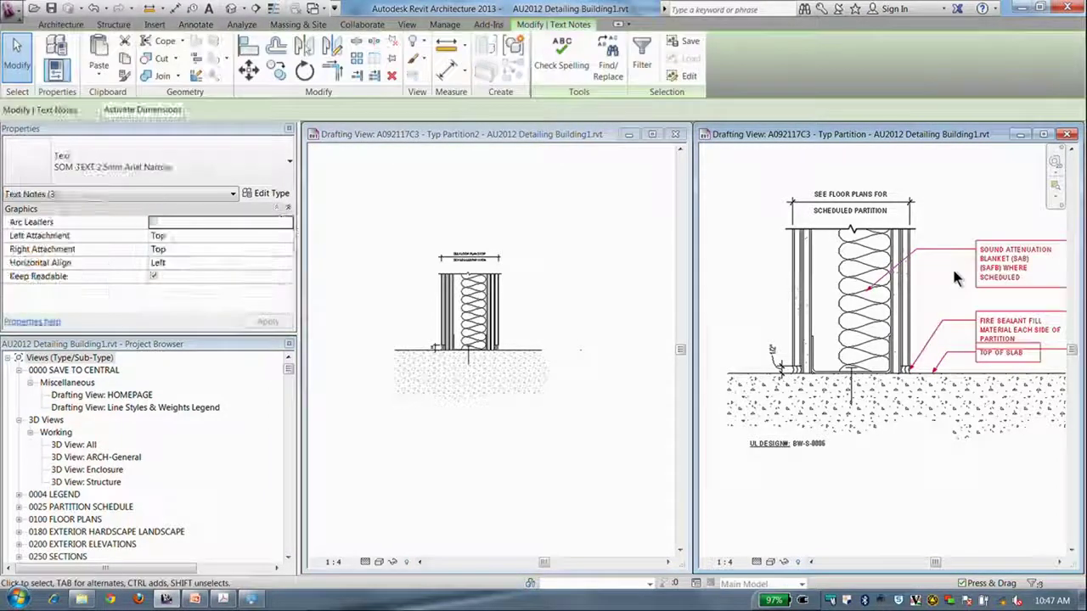
left_click(606, 271)
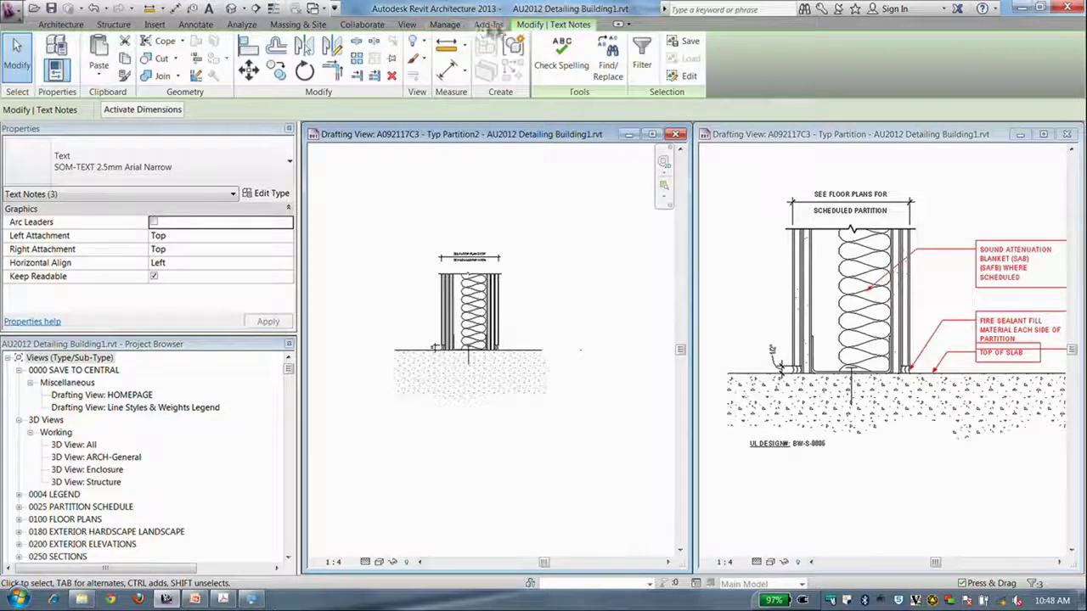
left_click(99, 73)
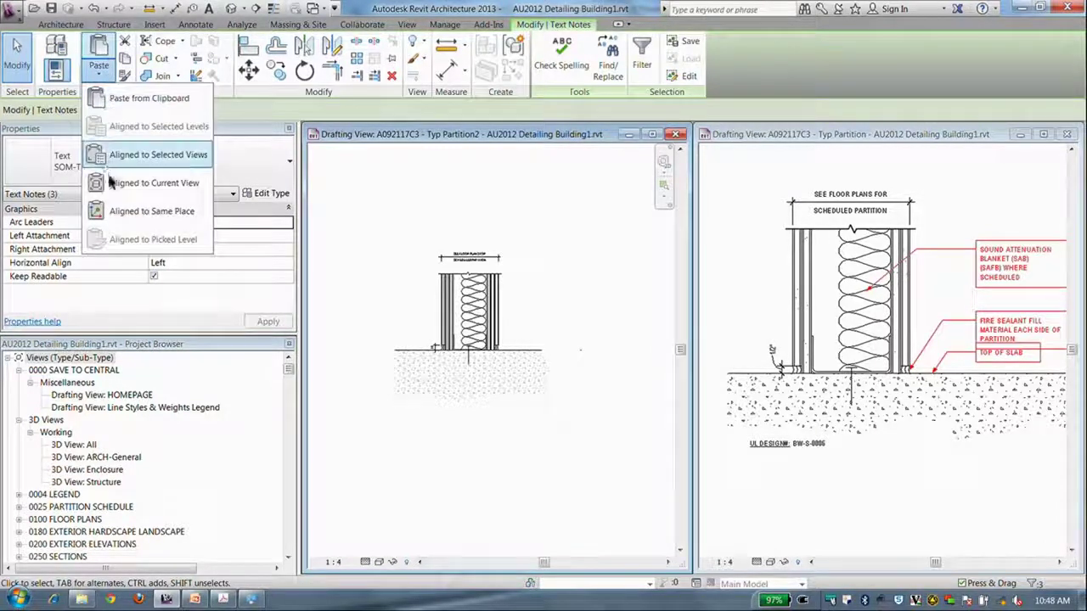
left_click(154, 183)
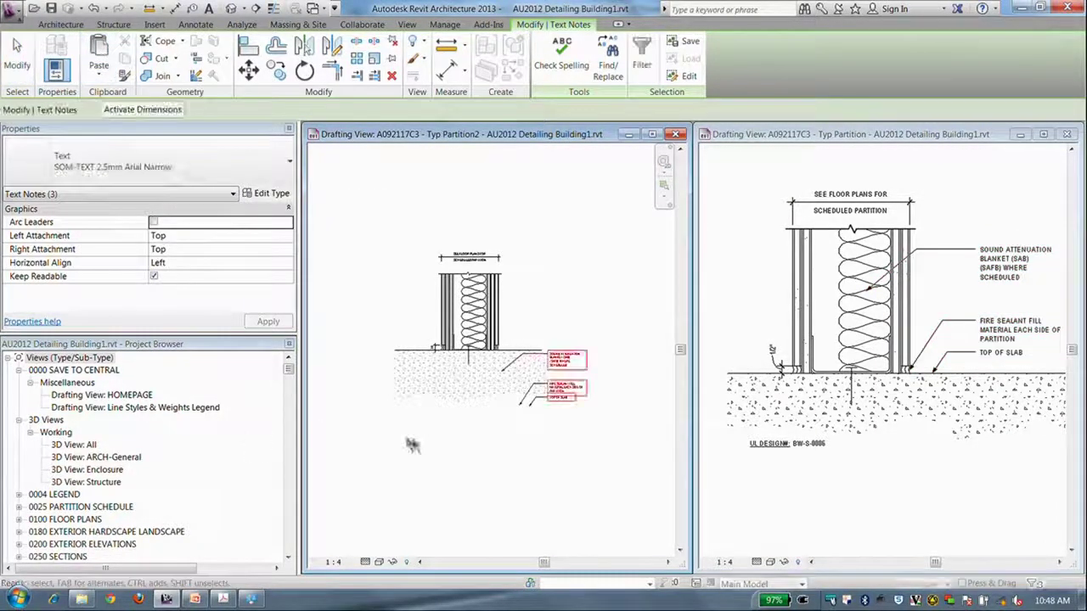
Step: Move the three pasted text notes up and left beside the partition so the insulation note's leader points at the insulation
left_click_drag(575, 401, 567, 295)
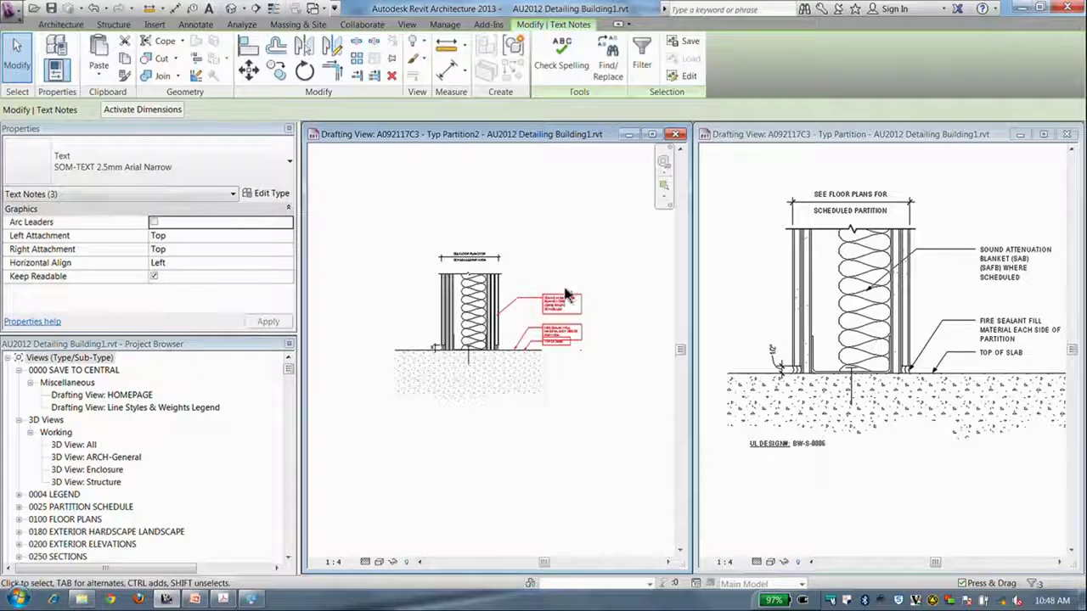
left_click_drag(555, 294, 533, 293)
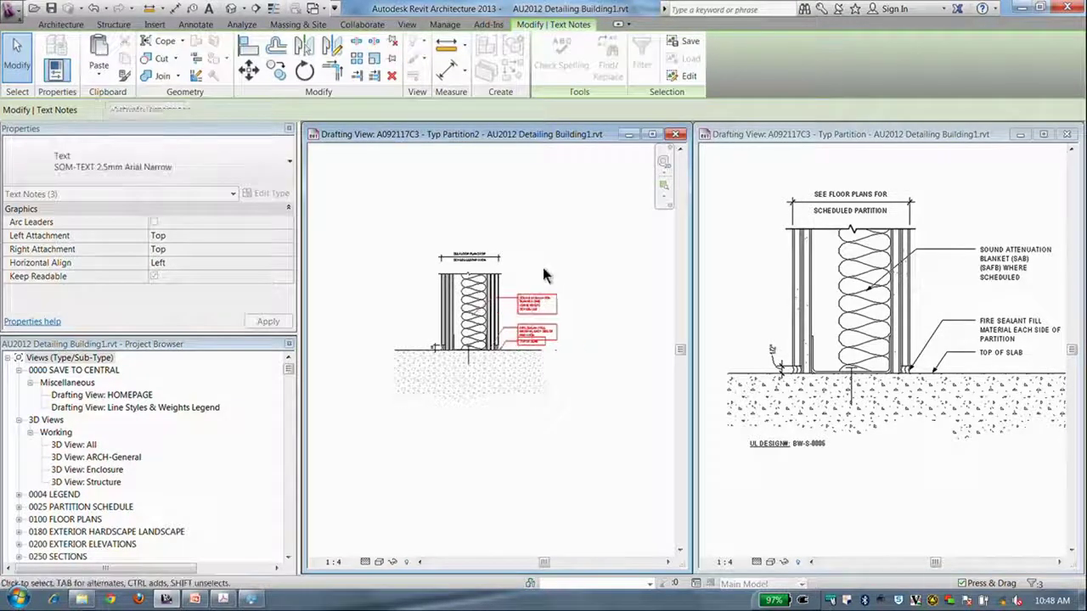
left_click(542, 264)
scroll(544, 302, "up", 3)
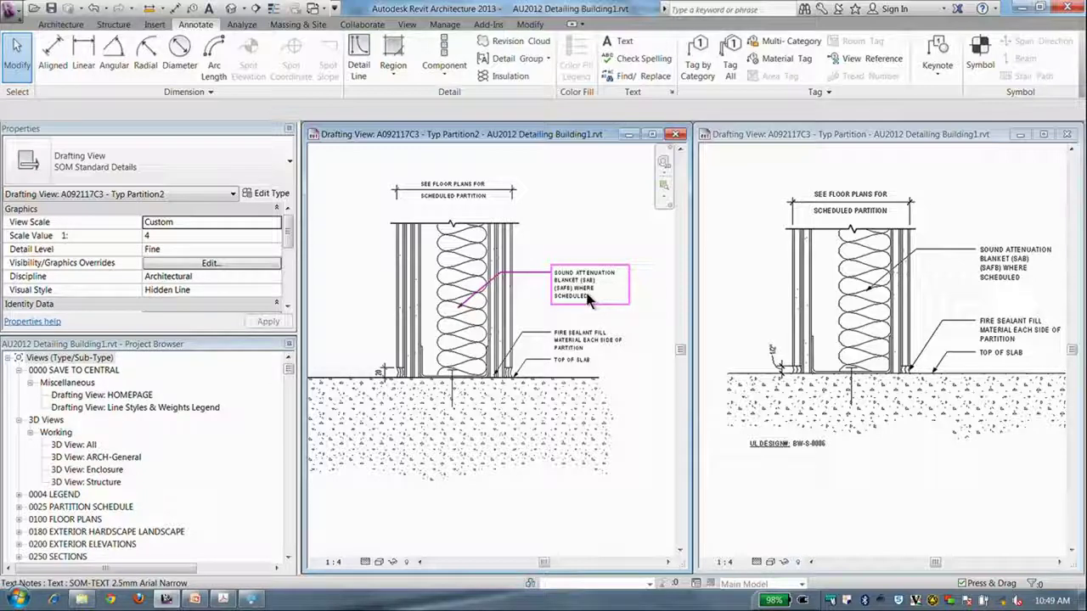
key("Escape")
scroll(368, 314, "down", 3)
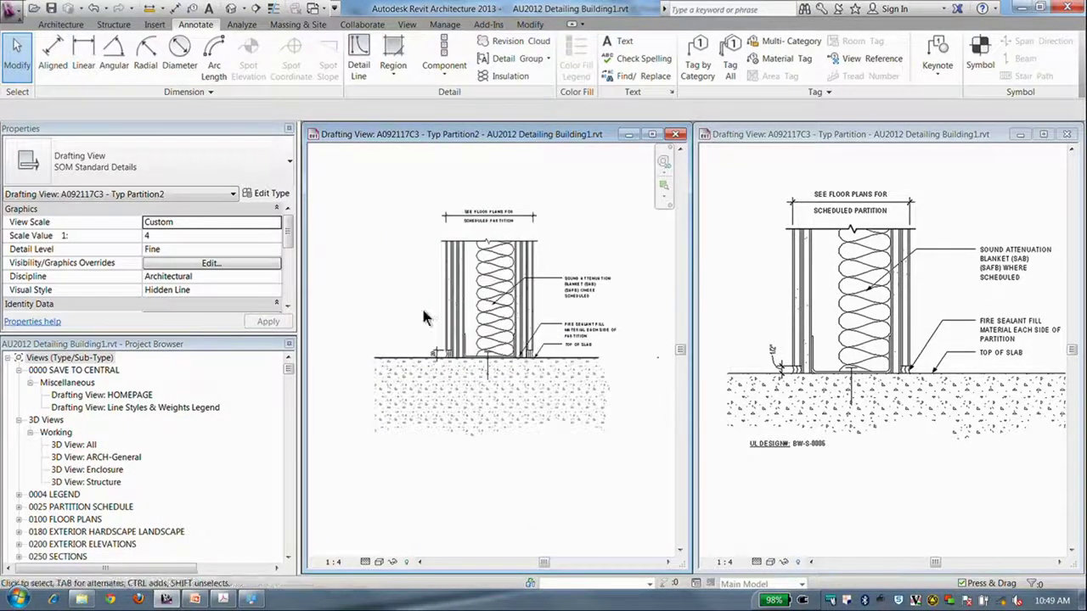
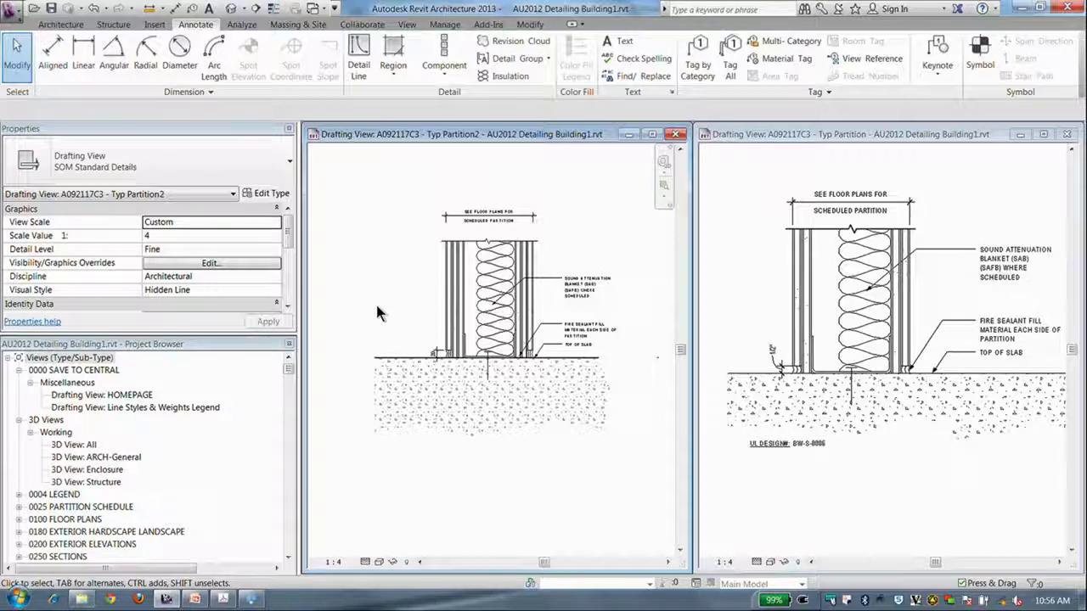
Step: Close the Typ Partition2 view and open sheet A-531 - DETALLES DE MURO CORTINA, FACHADA ESTE, OFICINAS under A-501-599: BUILDING ENCLOSURE
left_click(676, 135)
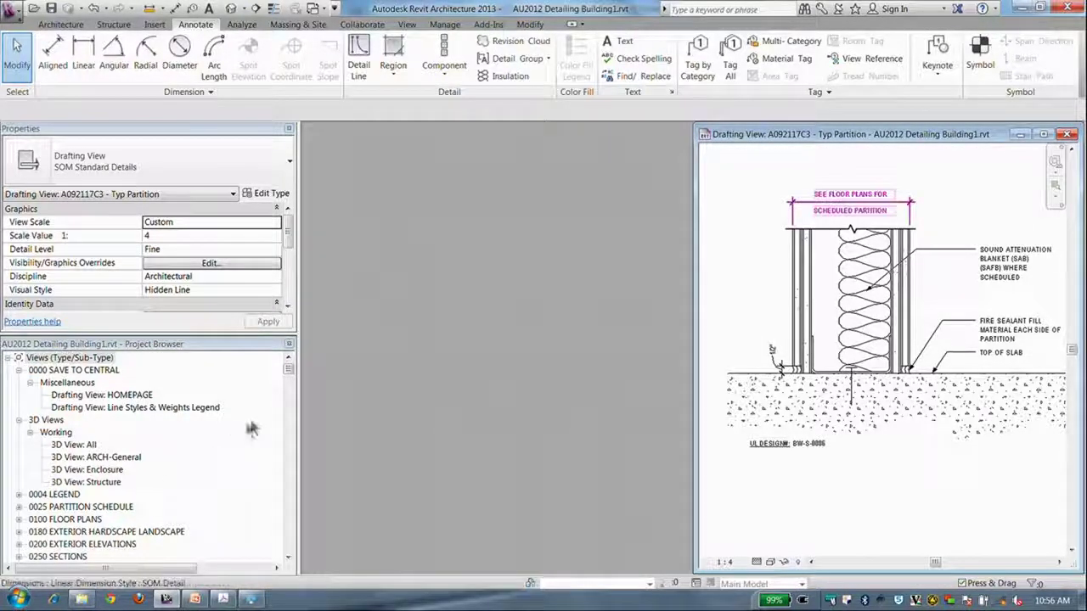
left_click_drag(288, 368, 291, 376)
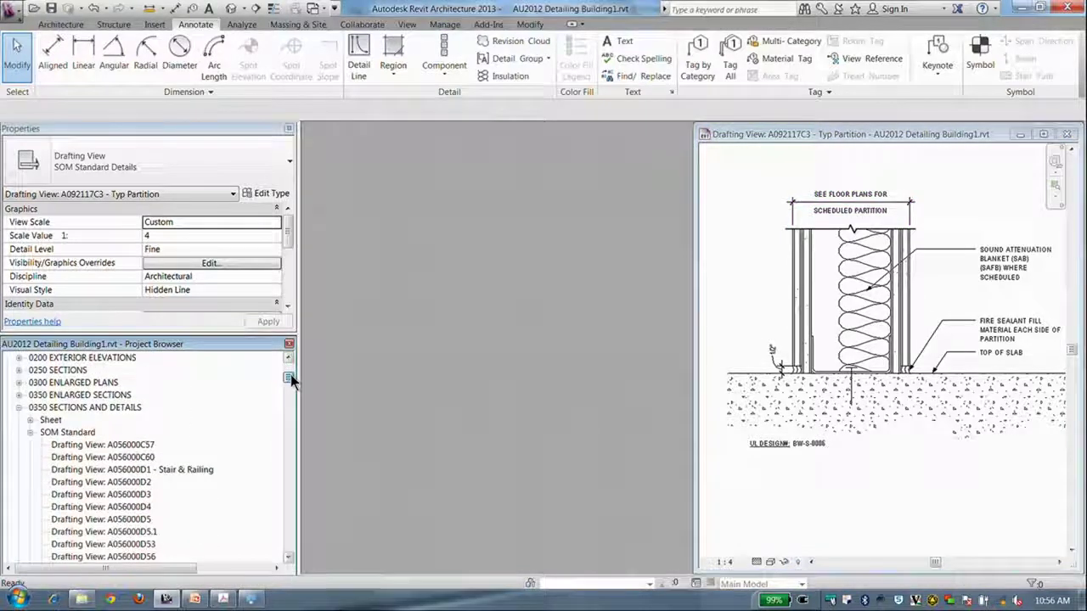
left_click(19, 408)
scroll(116, 412, "down", 10)
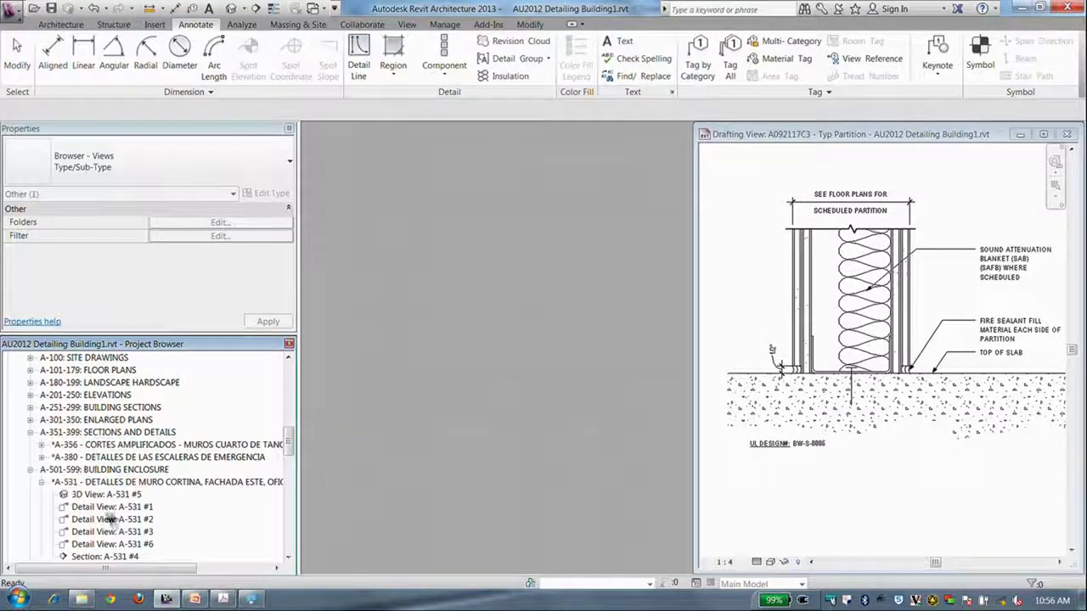
left_click(91, 482)
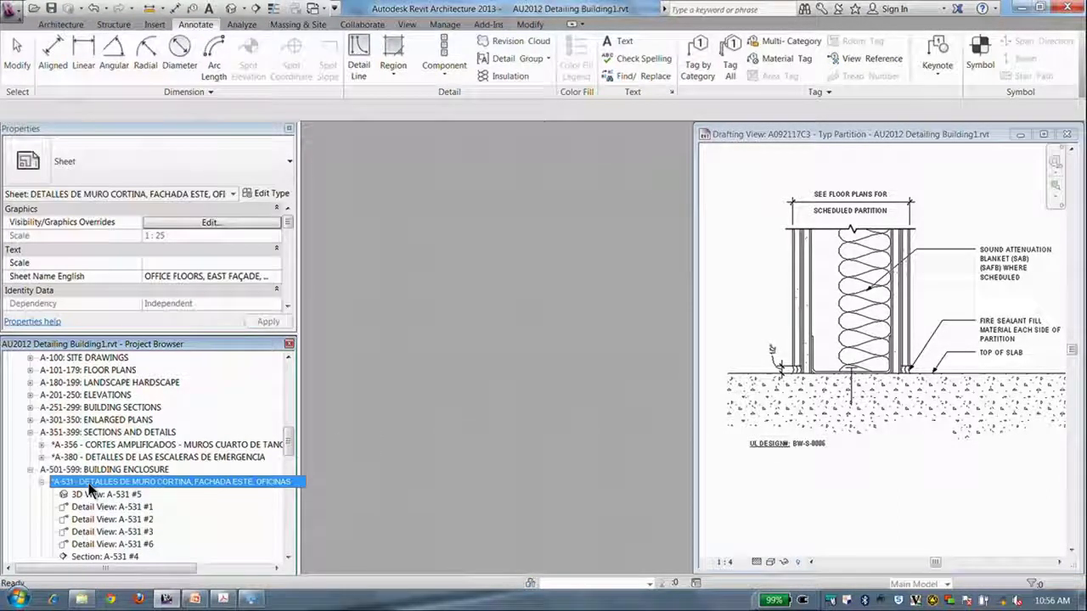
double_click(89, 481)
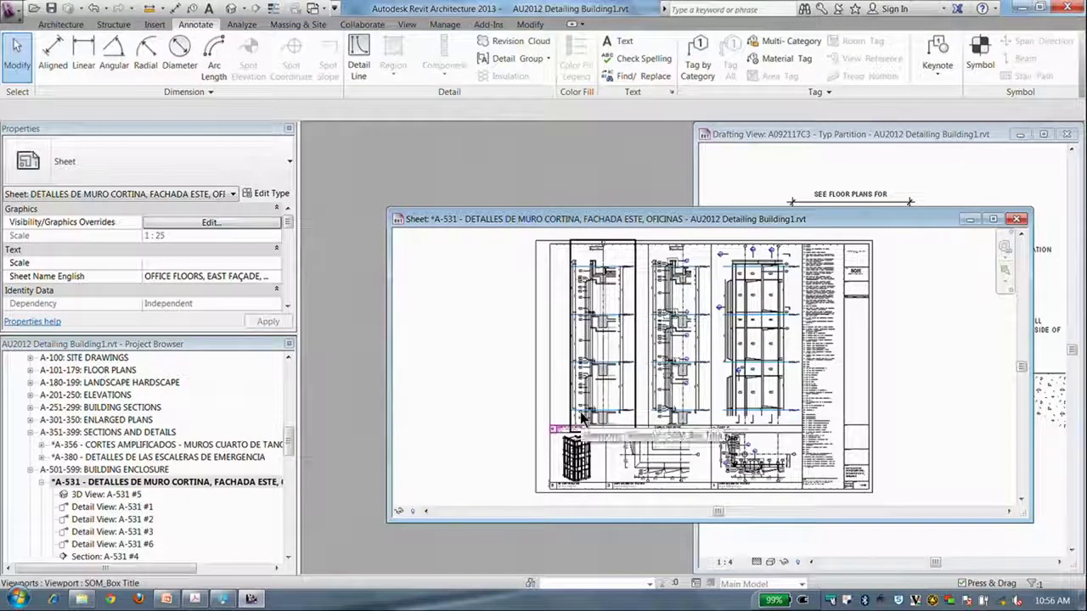
Step: Maximize the sheet window and examine the wall corner in detail 1, AMPLIACION DE PLANTA, with its callouts and material tags
left_click(993, 219)
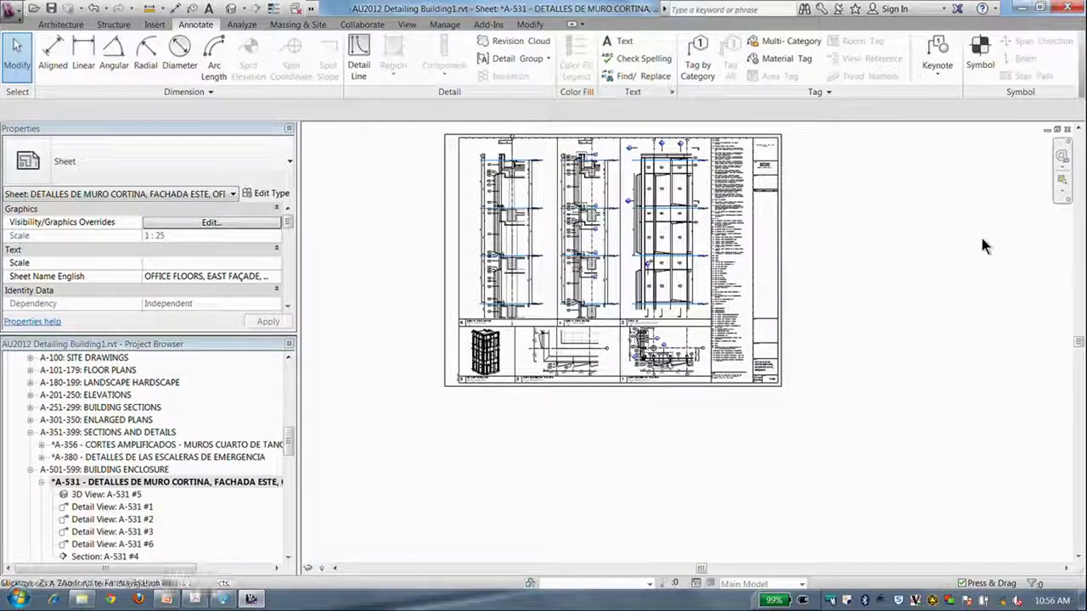
key("z")
key("f")
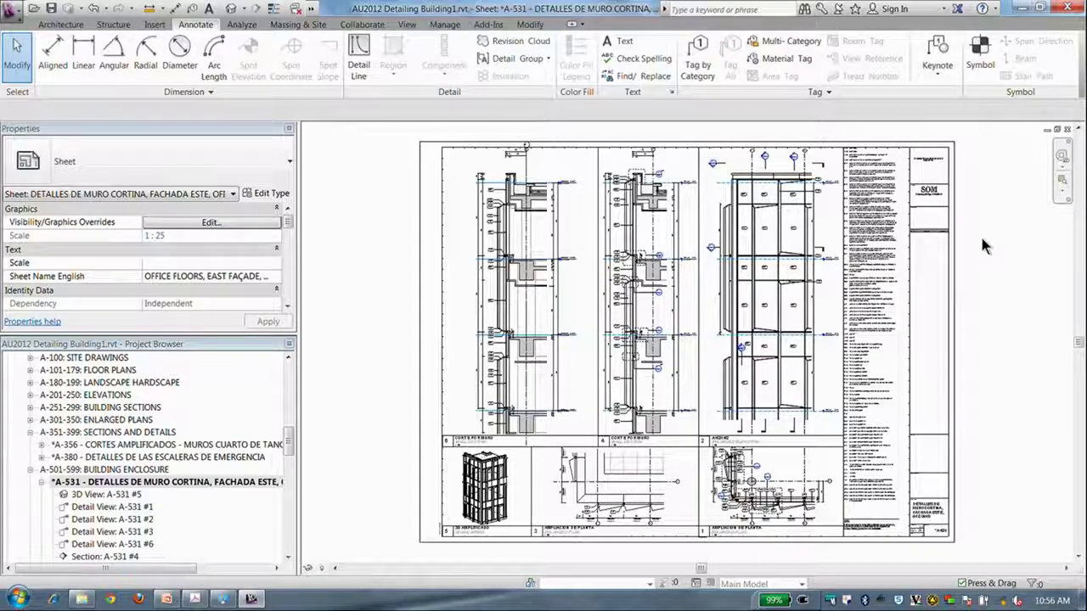
key("z")
key("r")
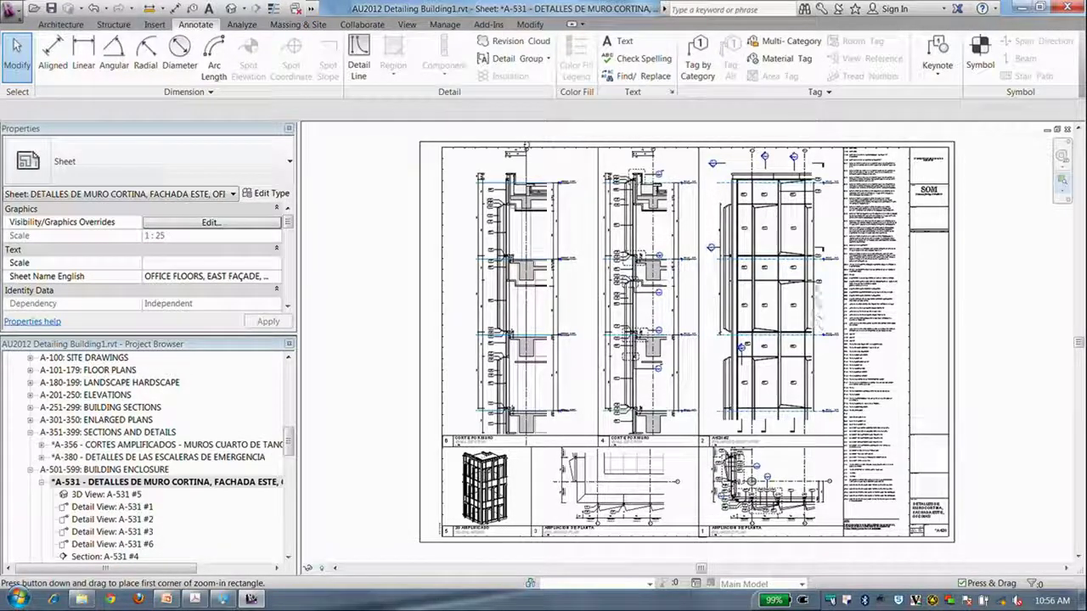
left_click_drag(698, 421, 857, 545)
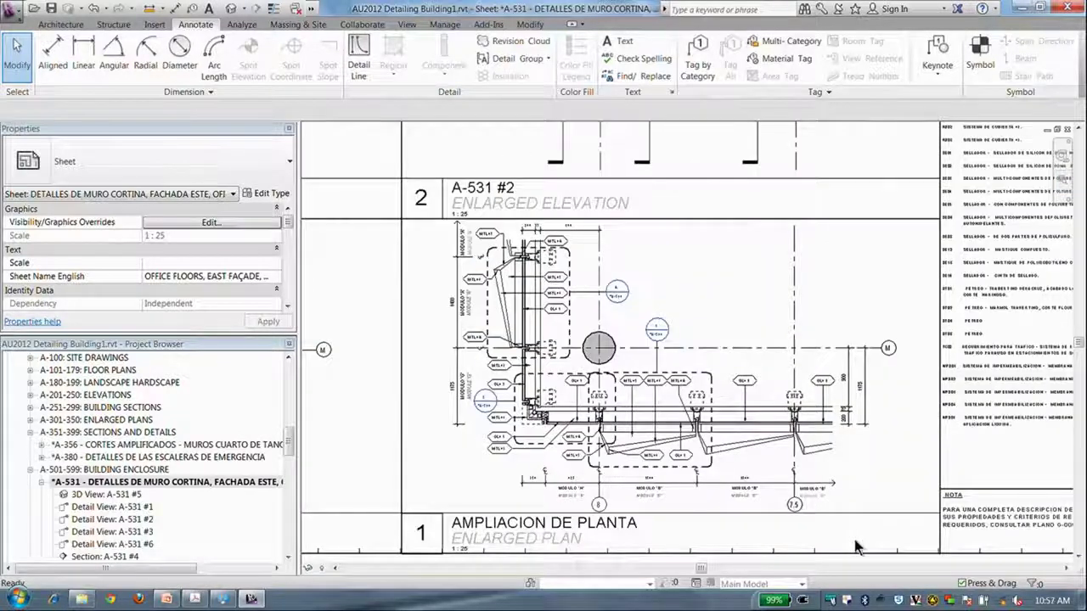
key("z")
key("r")
left_click_drag(489, 337, 662, 488)
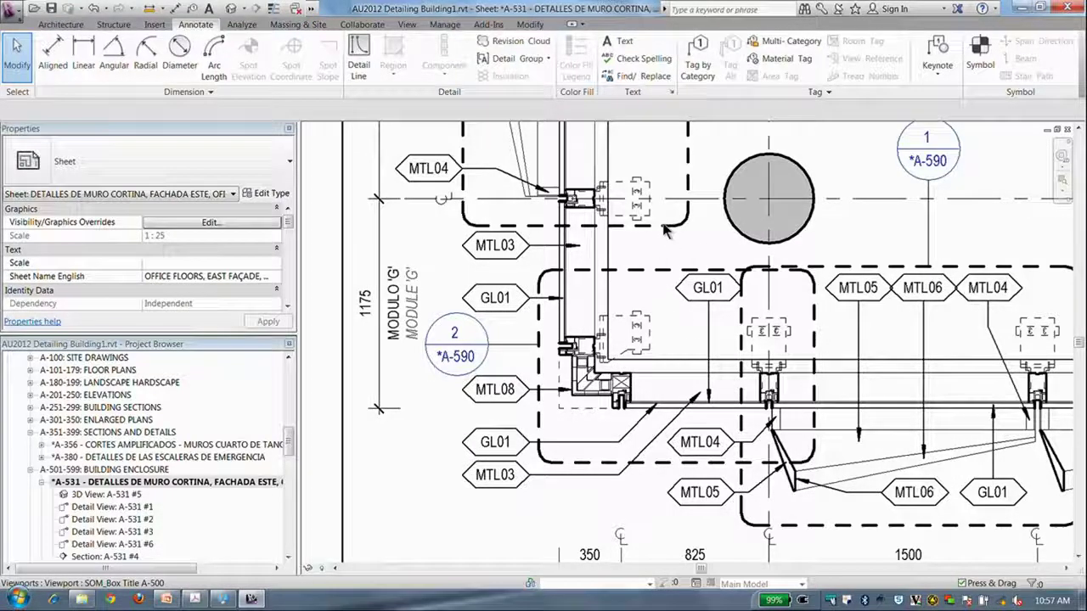
Step: Examine the sheet's wall sections, the enlarged elevation and the 3D AMPLIFICADO view
scroll(712, 431, "down", 8)
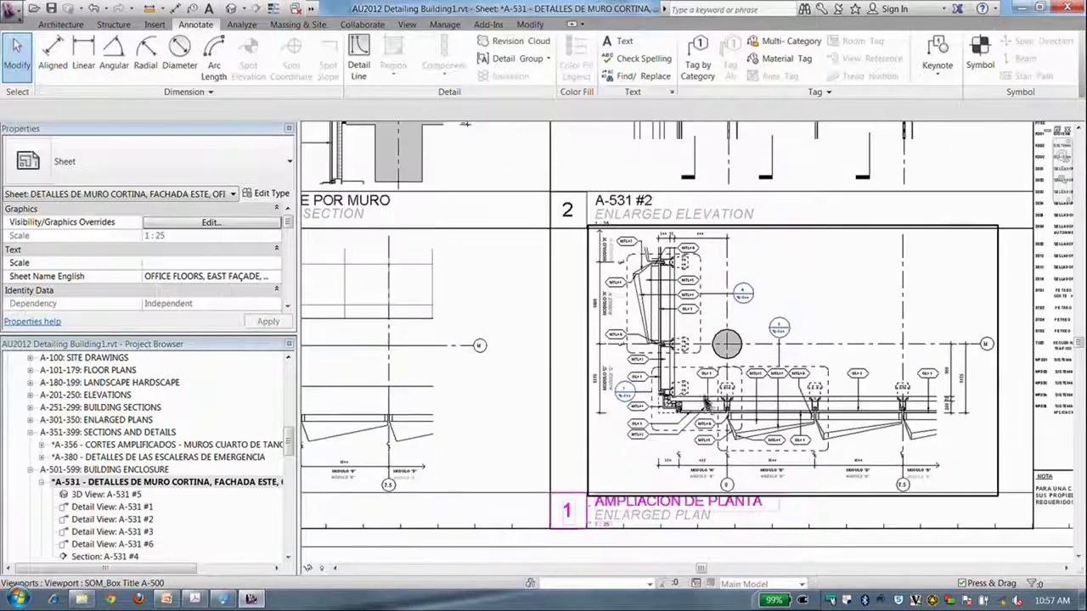
middle_click_drag(720, 481, 919, 548)
scroll(866, 401, "down", 6)
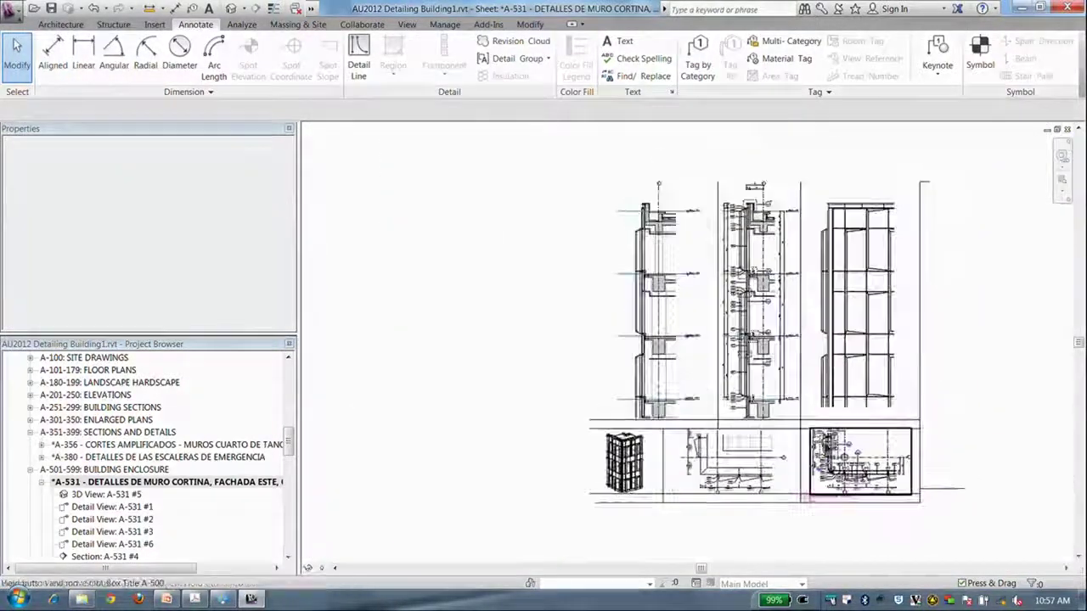
scroll(832, 263, "up", 2)
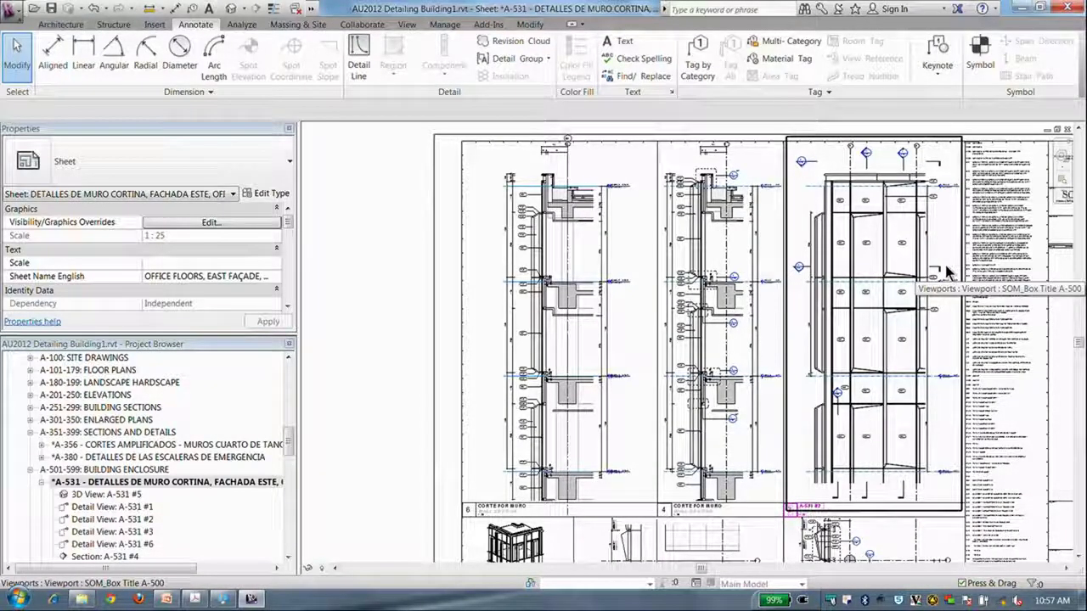
mouse_move(666, 513)
middle_mouse_down()
mouse_move(650, 453)
mouse_move(660, 474)
mouse_move(648, 526)
middle_mouse_up()
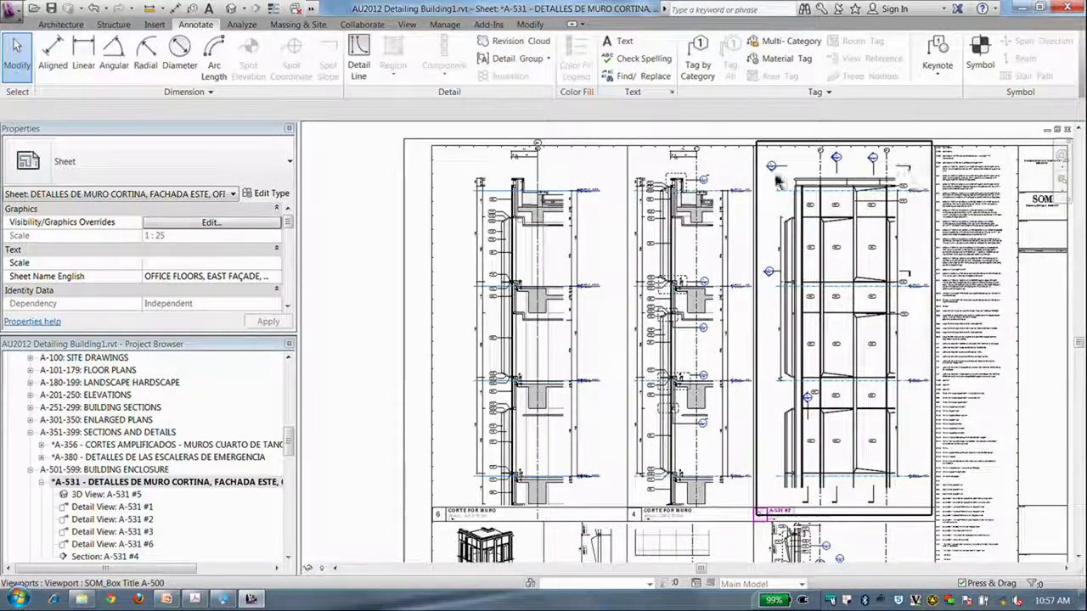
middle_click_drag(533, 557, 556, 466)
scroll(556, 466, "up", 5)
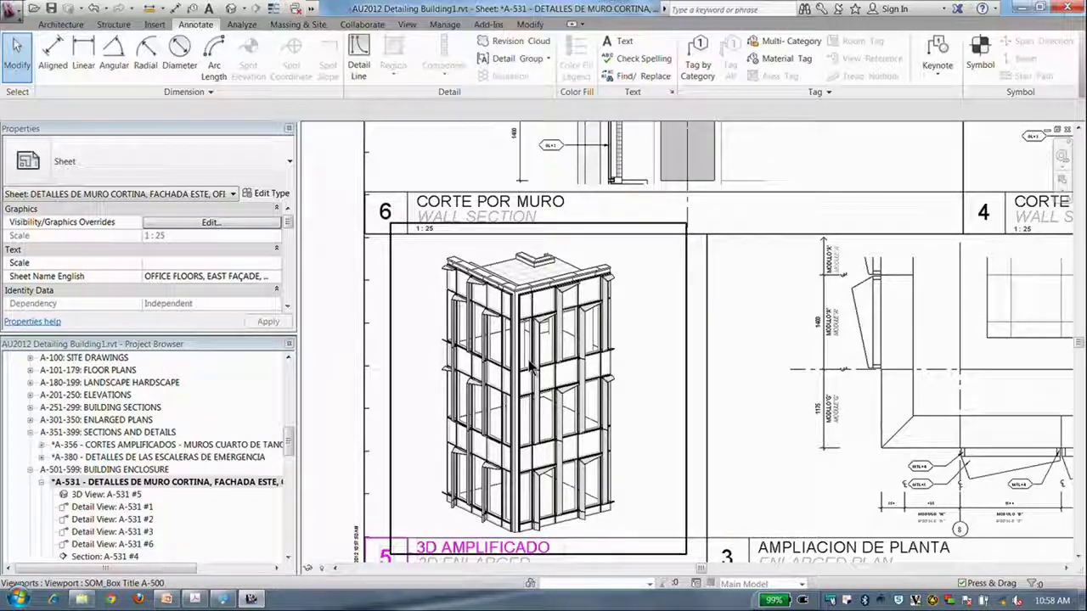
Step: Examine wall section 4, CORTE POR MURO, up to the parapet detail and its callout to sheet A-591A
scroll(542, 363, "down", 2)
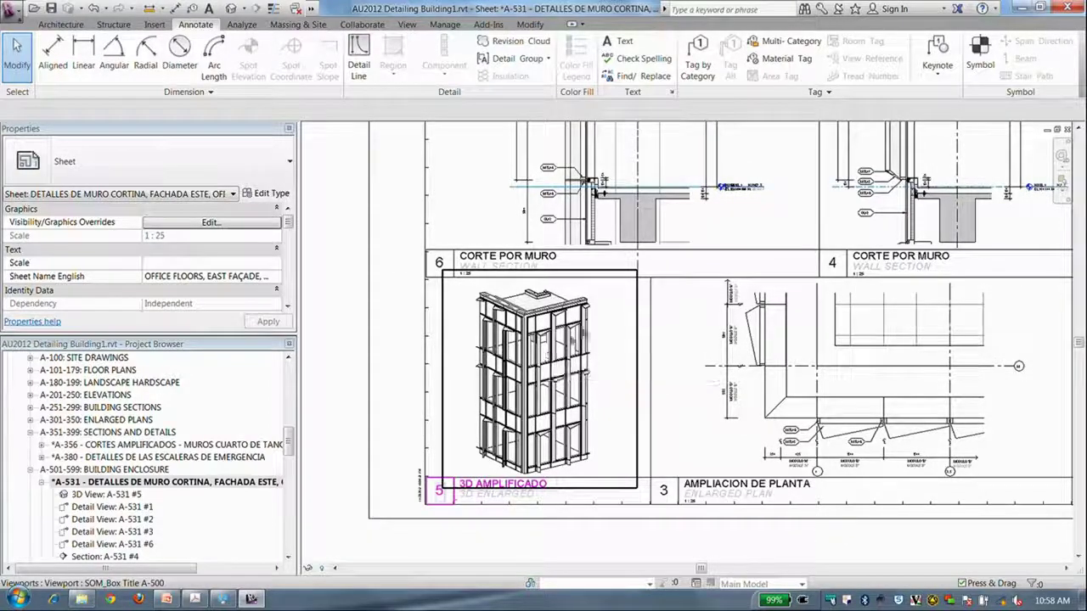
scroll(548, 361, "up", 5)
scroll(618, 388, "up", 5)
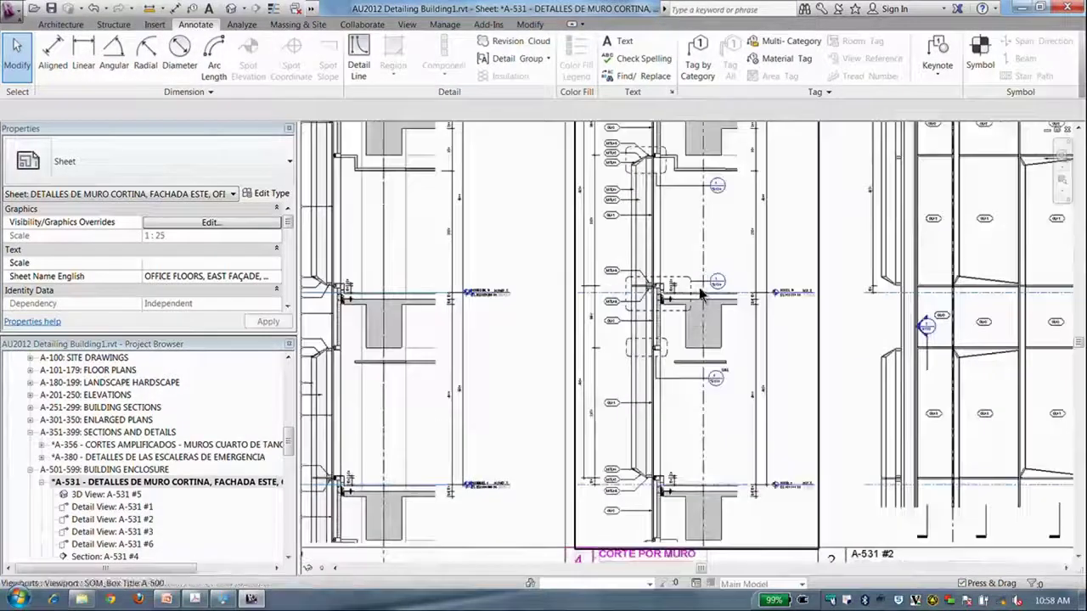
scroll(696, 244, "down", 3)
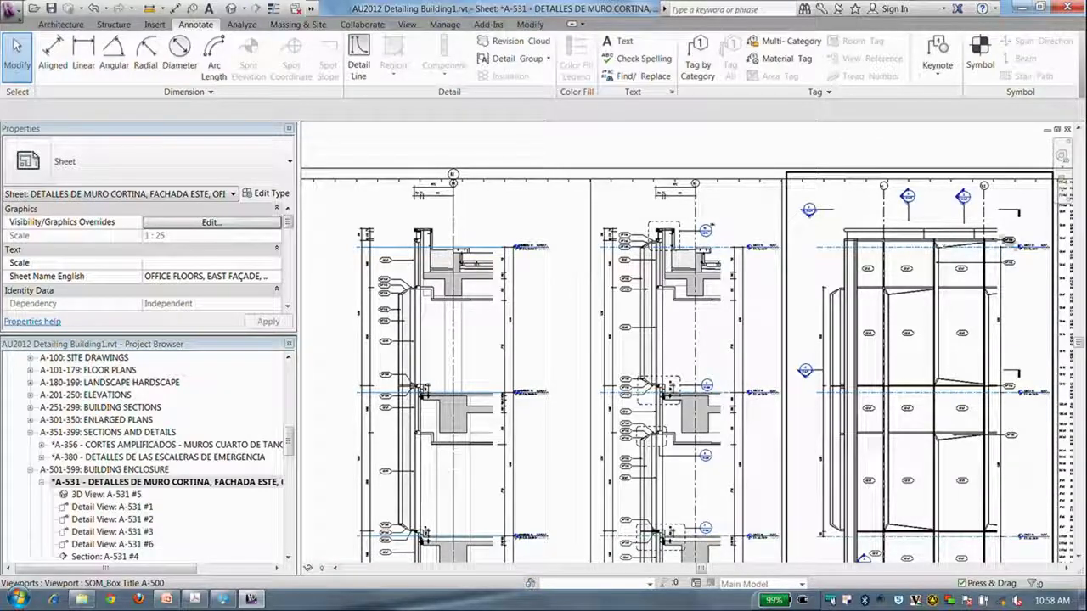
scroll(668, 231, "up", 1)
scroll(670, 263, "up", 4)
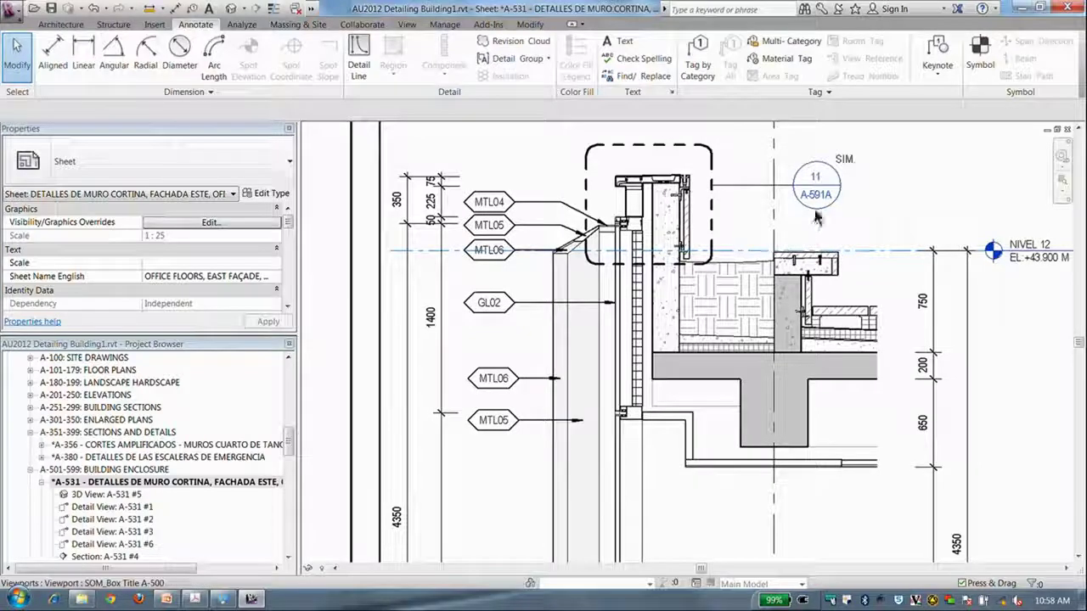
Step: Activate the view of wall section 4 on the sheet and open the detail referenced by callout 8 on *A-590 below NIVEL 11
middle_click_drag(812, 427, 807, 344)
scroll(807, 344, "down", 5)
left_click(794, 374)
right_click(790, 378)
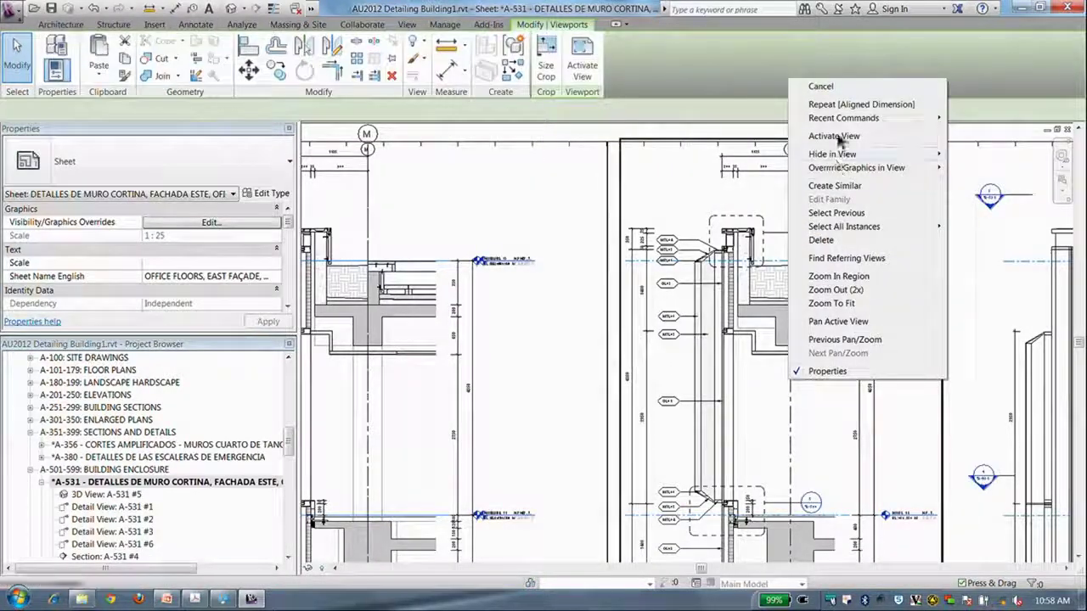
left_click(836, 136)
mouse_move(811, 462)
middle_mouse_down()
mouse_move(801, 387)
mouse_move(807, 399)
middle_mouse_up()
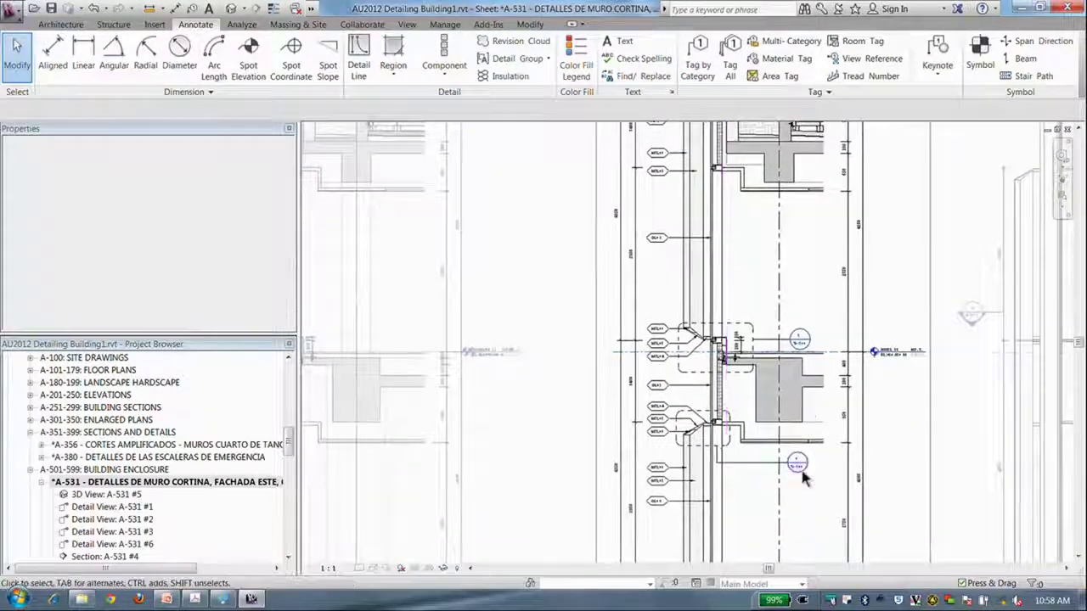
scroll(811, 458, "up", 5)
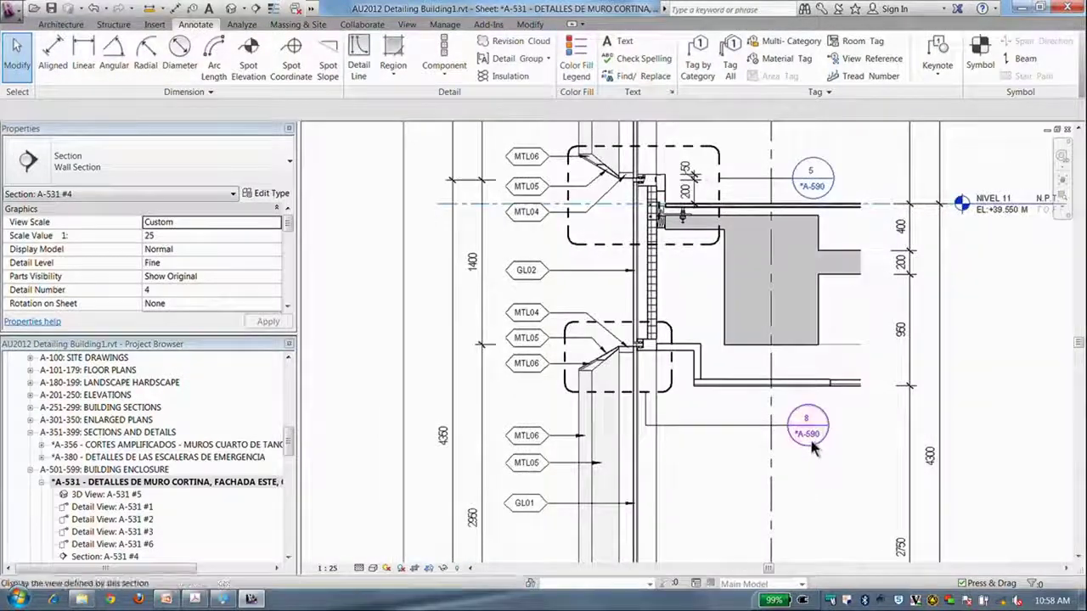
double_click(808, 437)
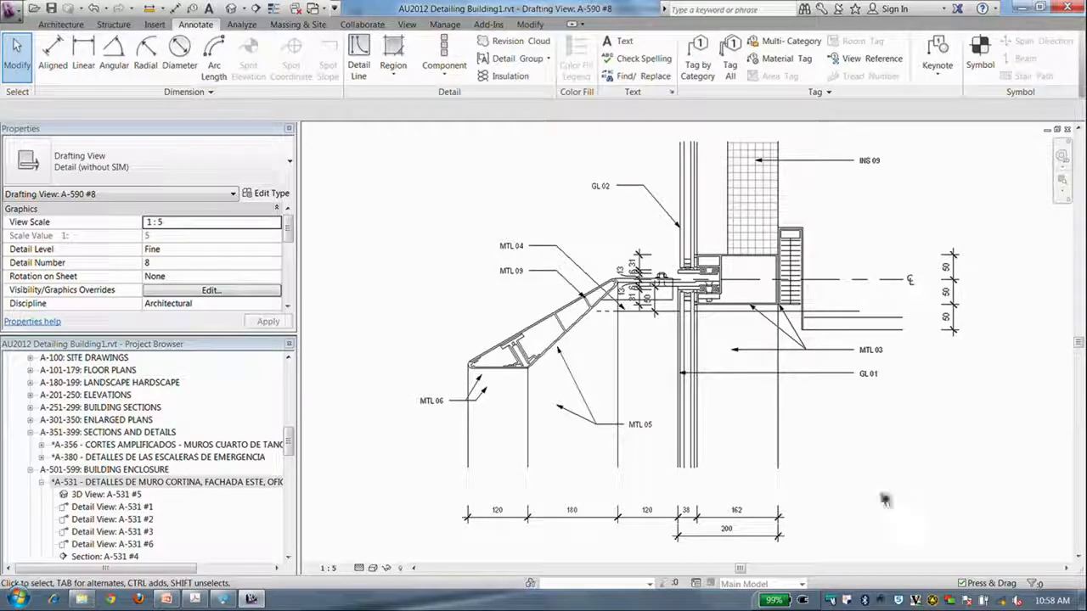
Step: Select the detail's contents, filter the selection down to all the Lines categories to inspect the drafted linework, and clear the selection
mouse_move(938, 524)
left_mouse_down()
mouse_move(870, 436)
mouse_move(492, 177)
mouse_move(424, 158)
left_mouse_up()
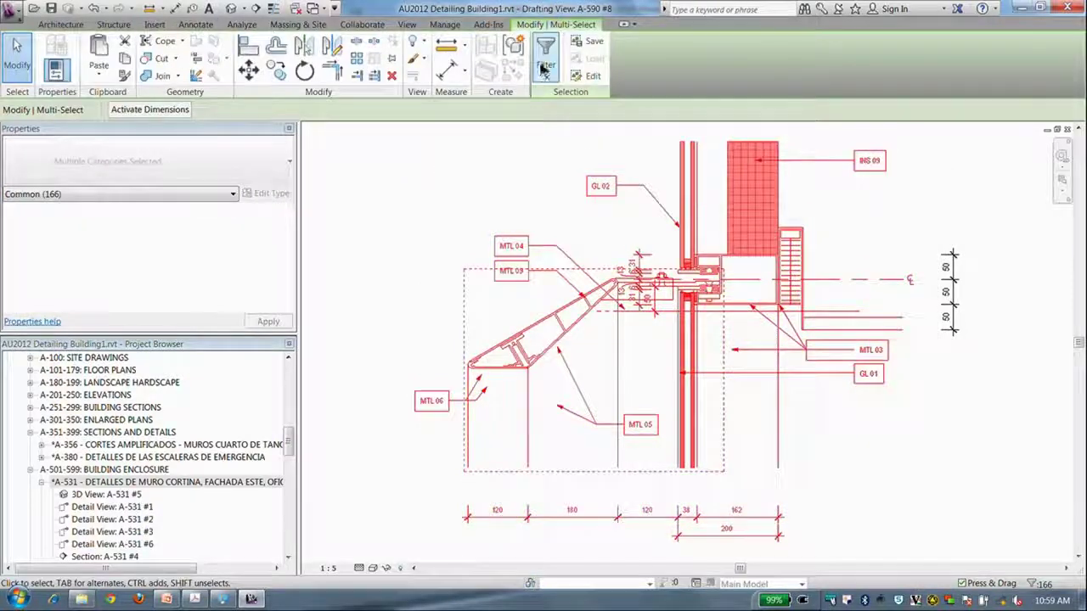
left_click(545, 59)
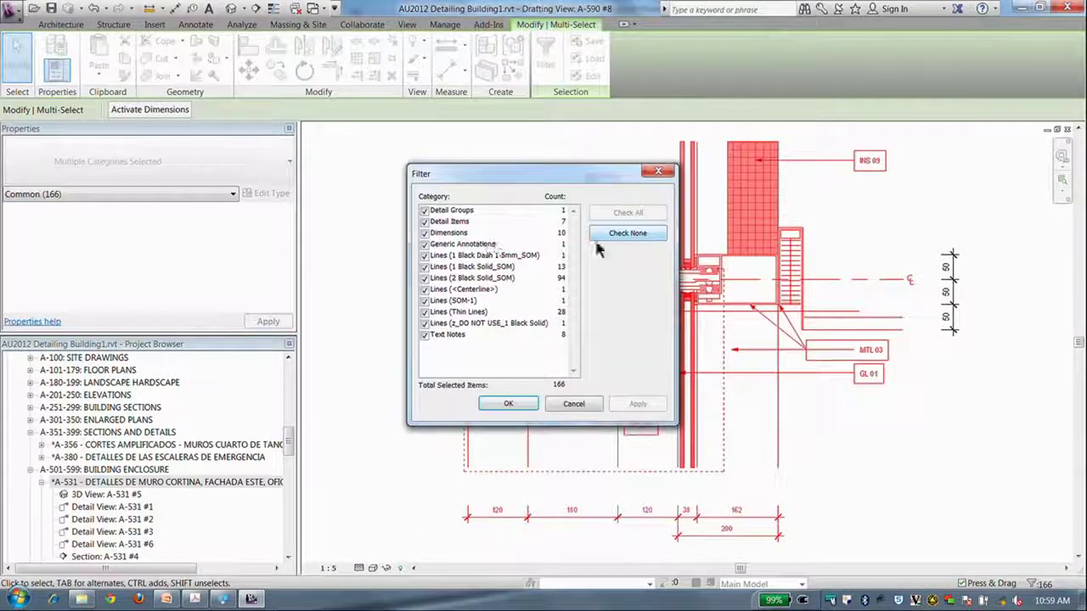
left_click(628, 233)
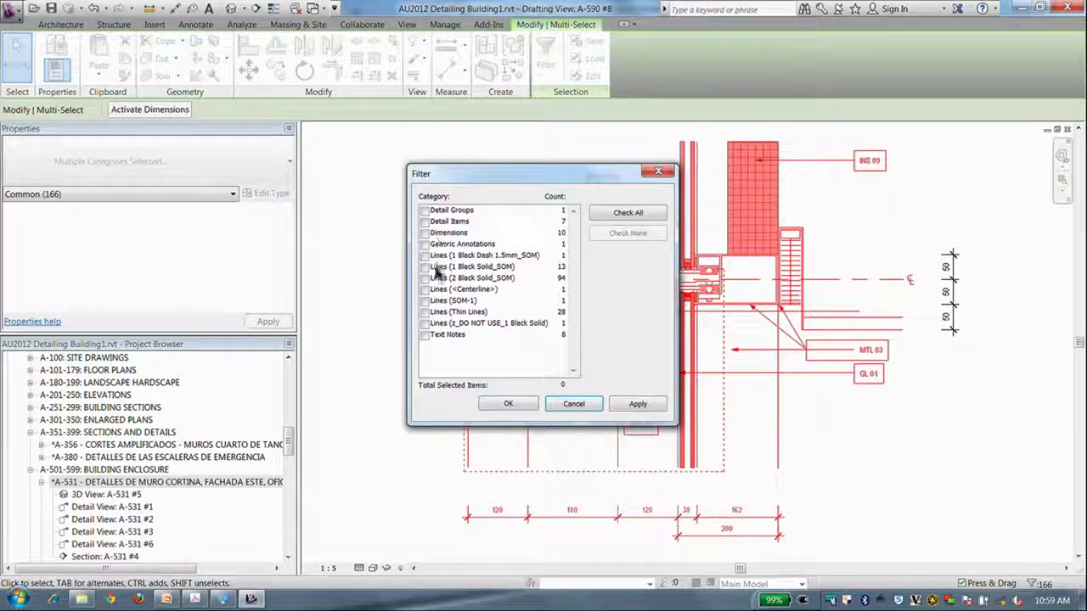
left_click(425, 323)
left_click(425, 312)
left_click(425, 301)
left_click(424, 290)
left_click(424, 278)
left_click(424, 267)
left_click(425, 256)
left_click(507, 404)
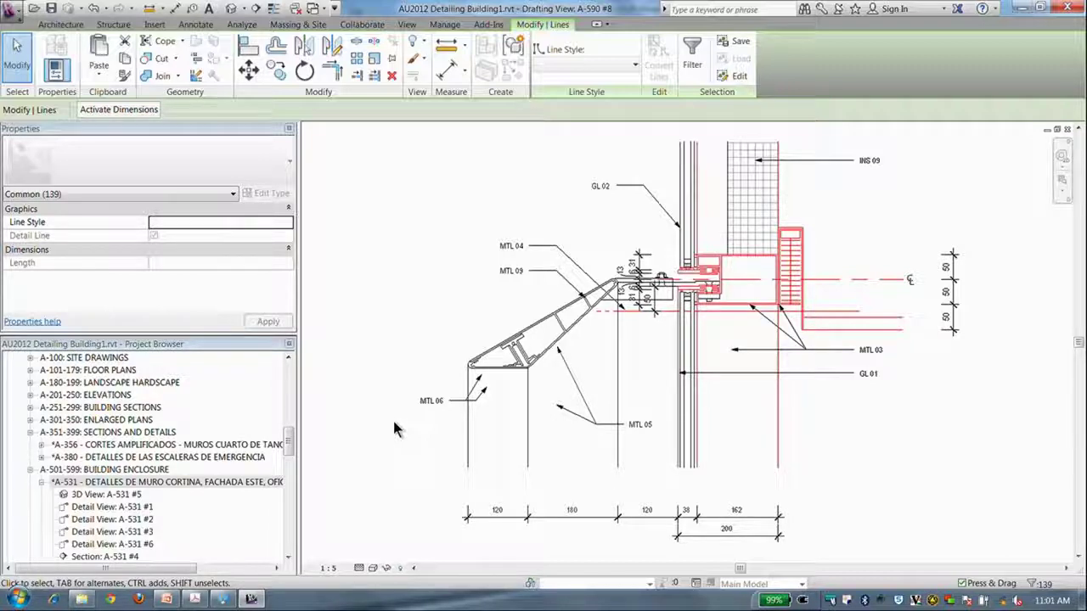
key("Escape")
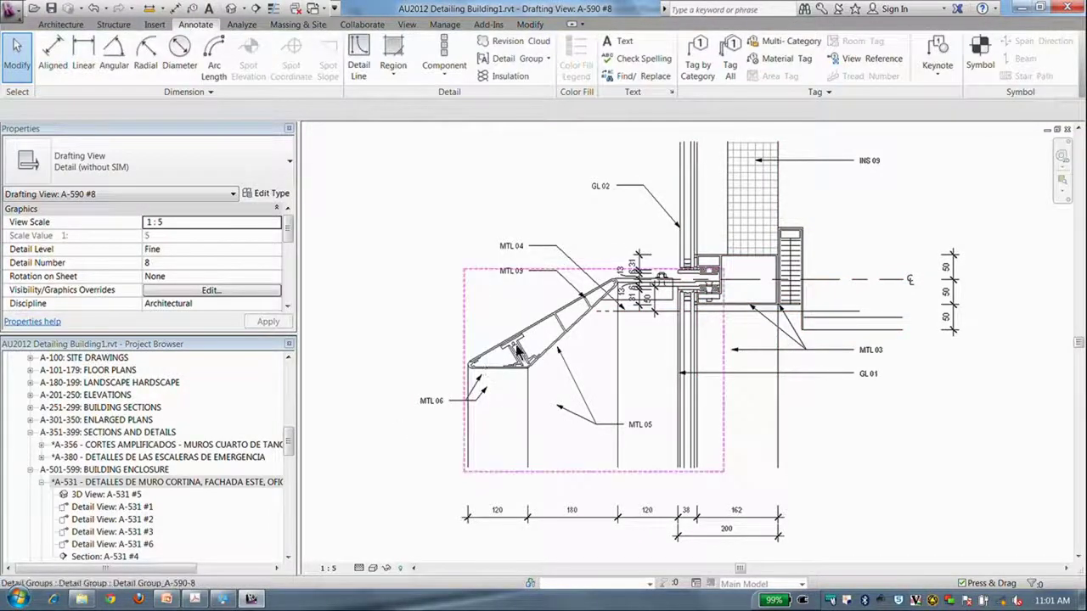
Step: Select the detail group containing the angled metal fin to inspect its extent, and deselect it
left_click(518, 353)
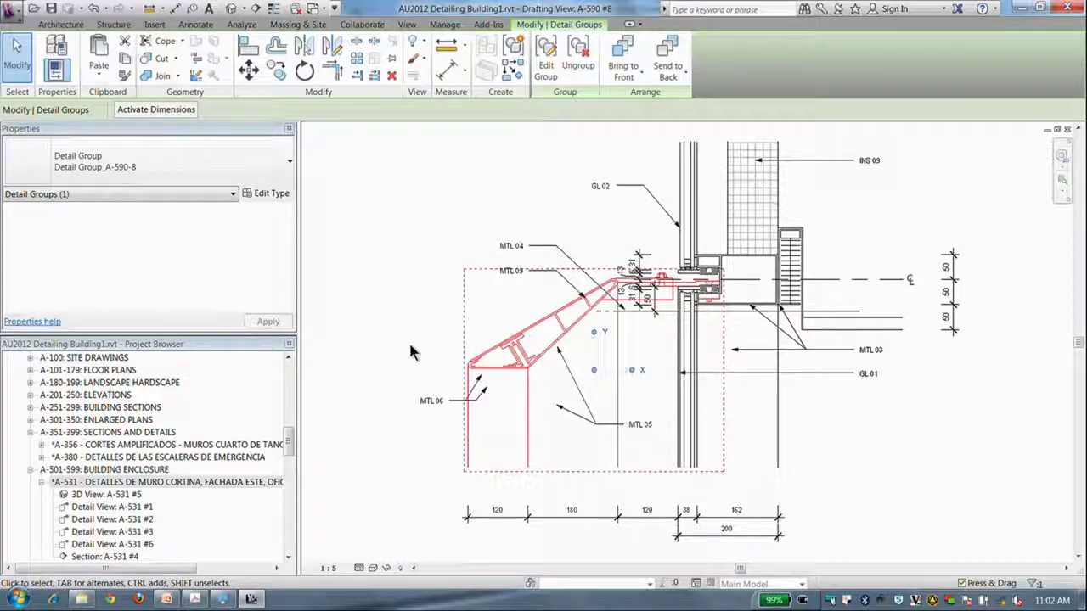
left_click(408, 340)
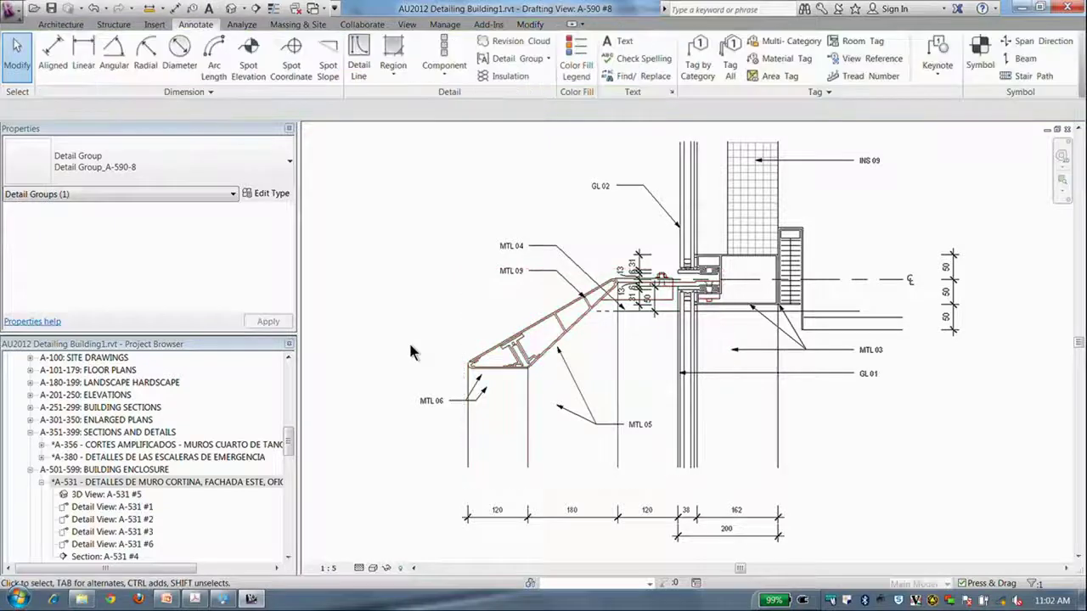
Step: Close the A-590 #8 drafting view and the A-531 curtain wall details sheet
middle_click_drag(408, 341, 407, 314)
scroll(409, 312, "down", 3)
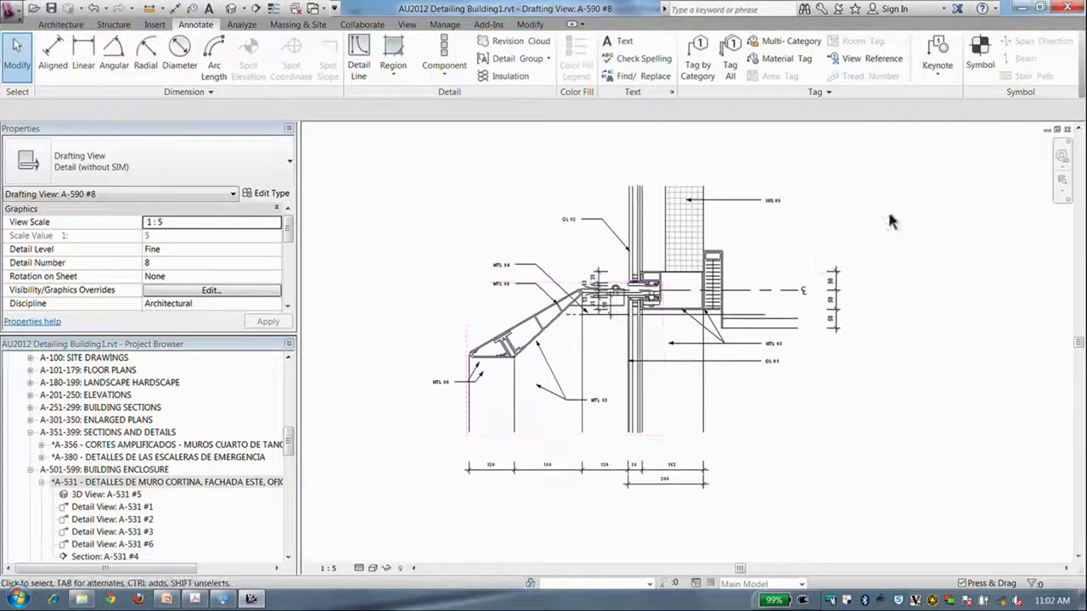
left_click(1066, 130)
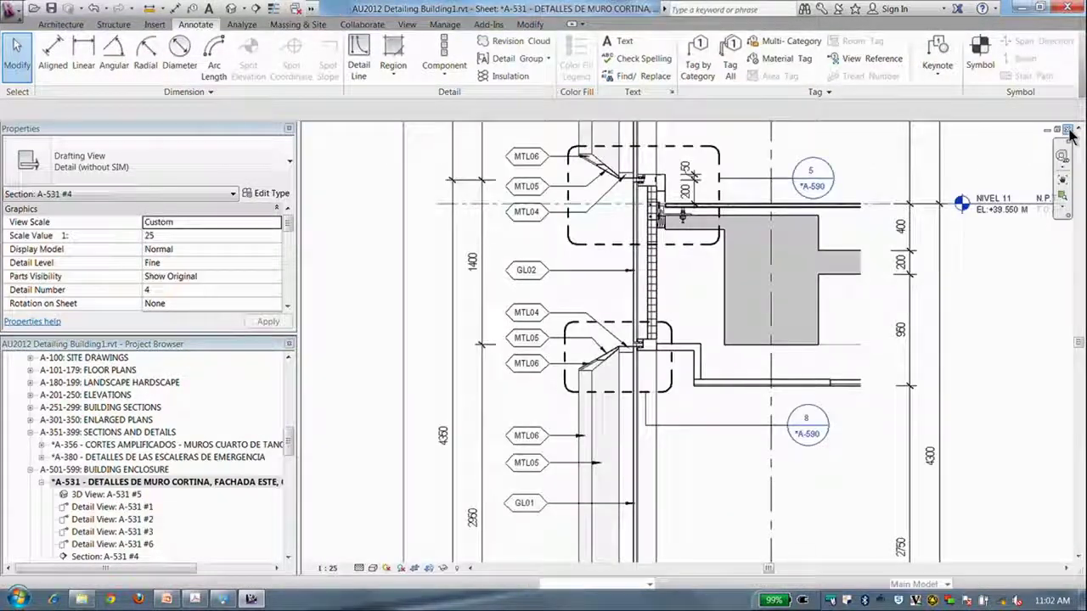
left_click(1066, 130)
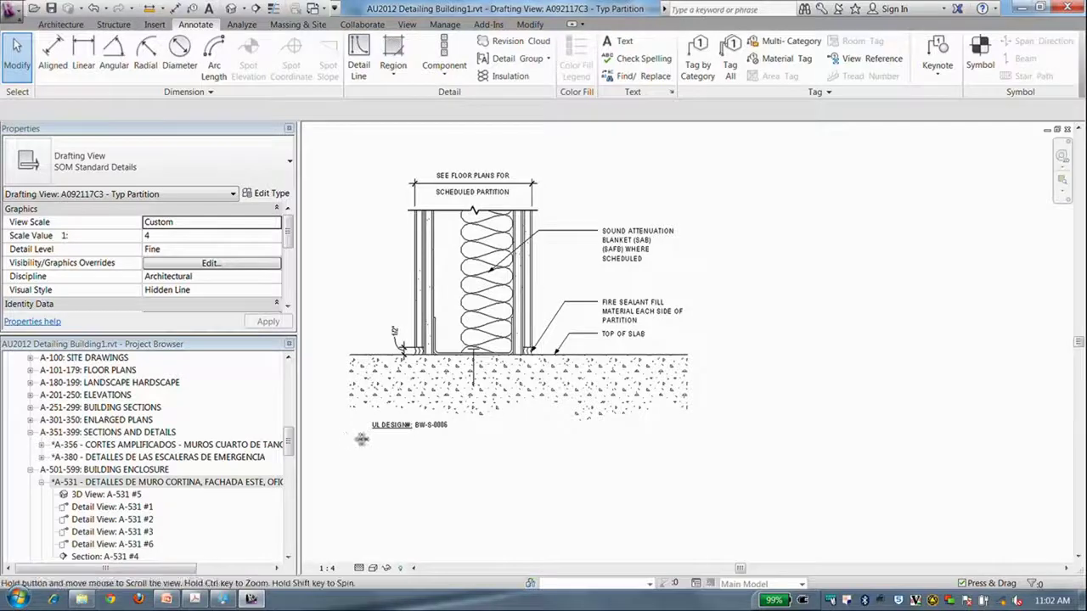
middle_click_drag(364, 434, 376, 441)
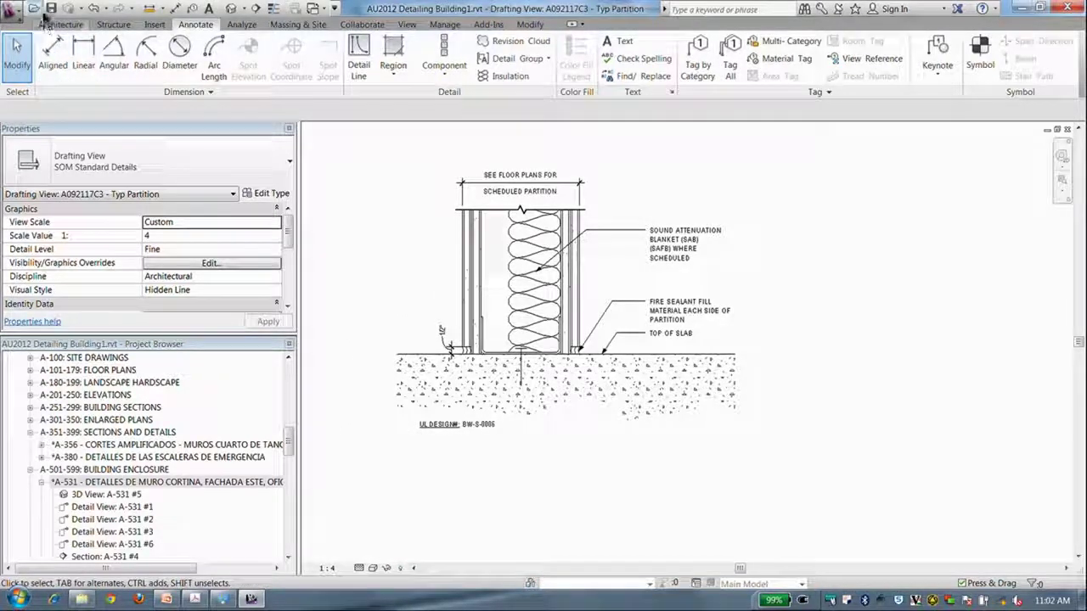
left_click(22, 10)
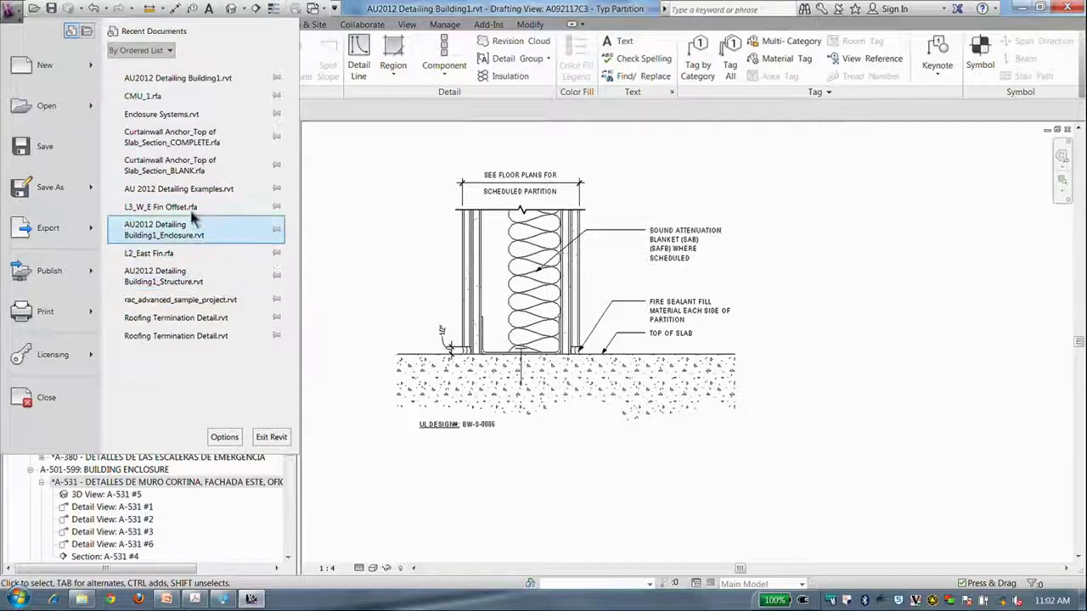
left_click(364, 286)
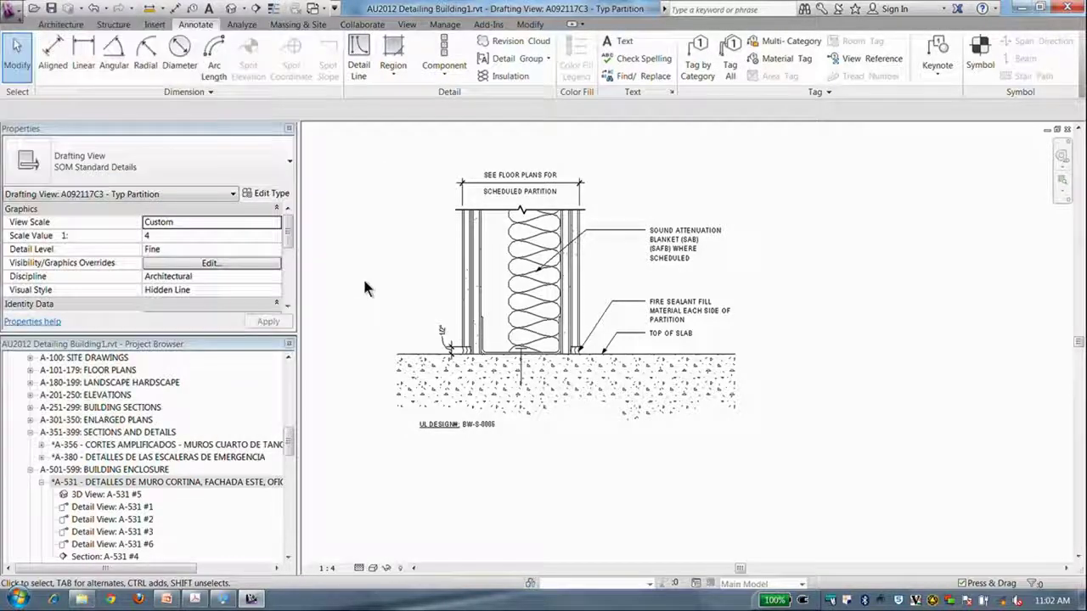
Step: Reopen sheet *A-531 and examine the curtain wall anchor at the slab edge in its wall section
double_click(127, 481)
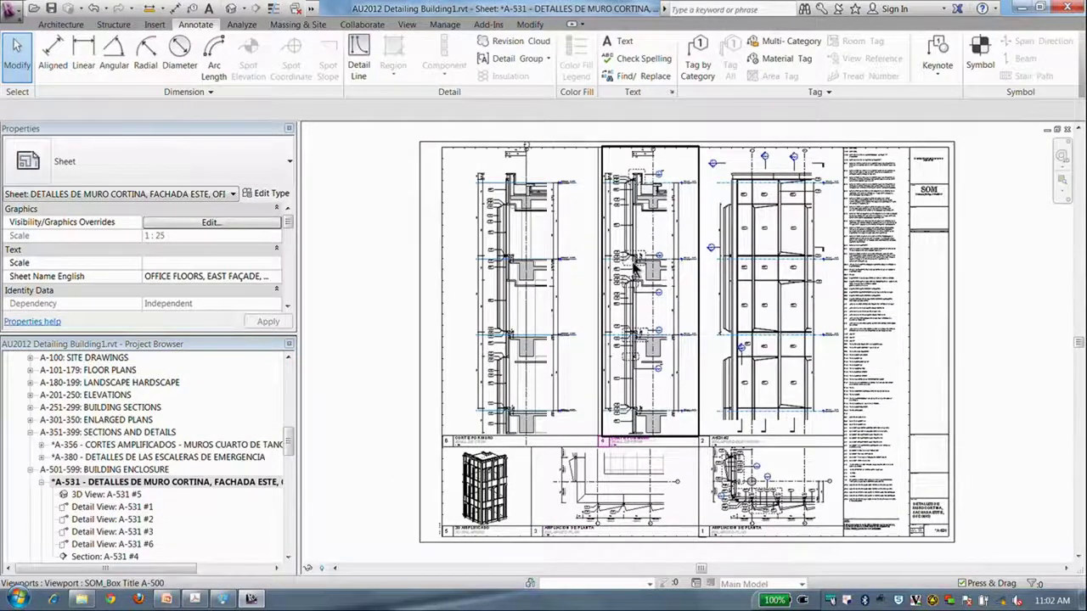
scroll(634, 267, "up", 10)
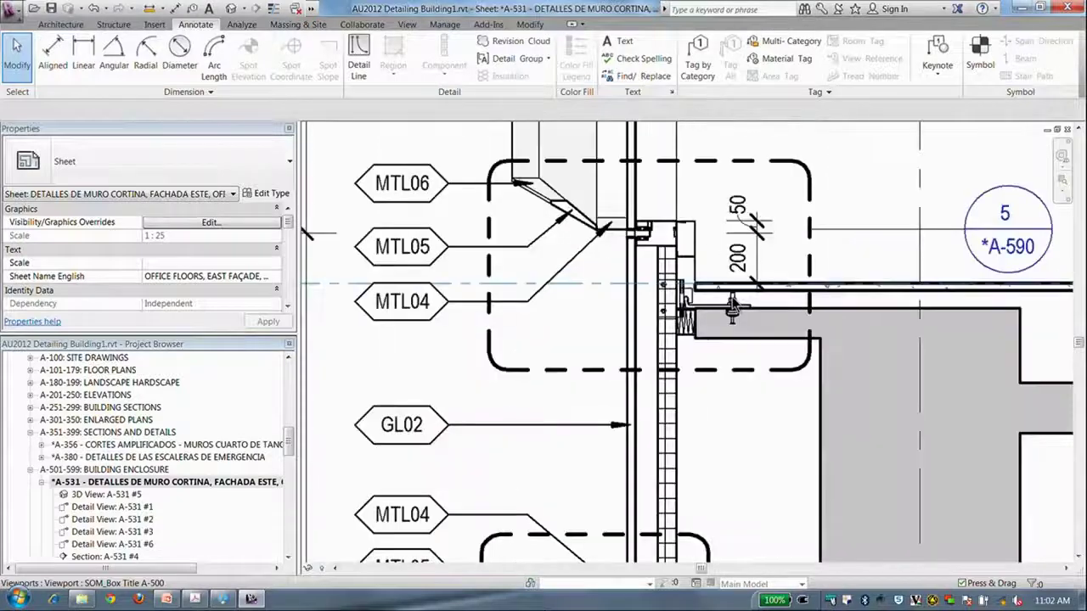
scroll(732, 307, "up", 5)
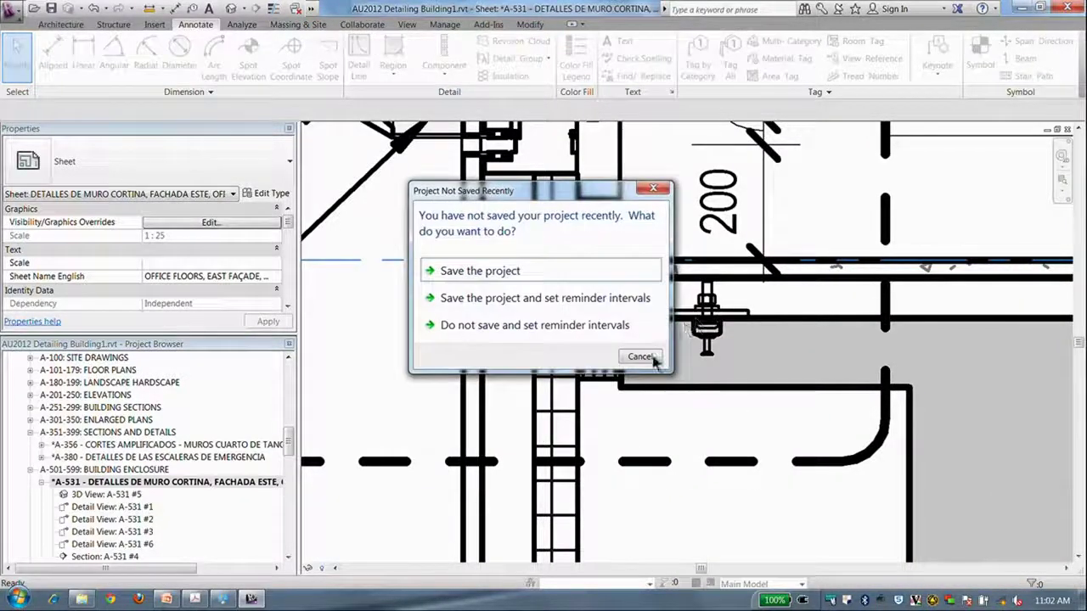
left_click(650, 359)
scroll(698, 323, "up", 5)
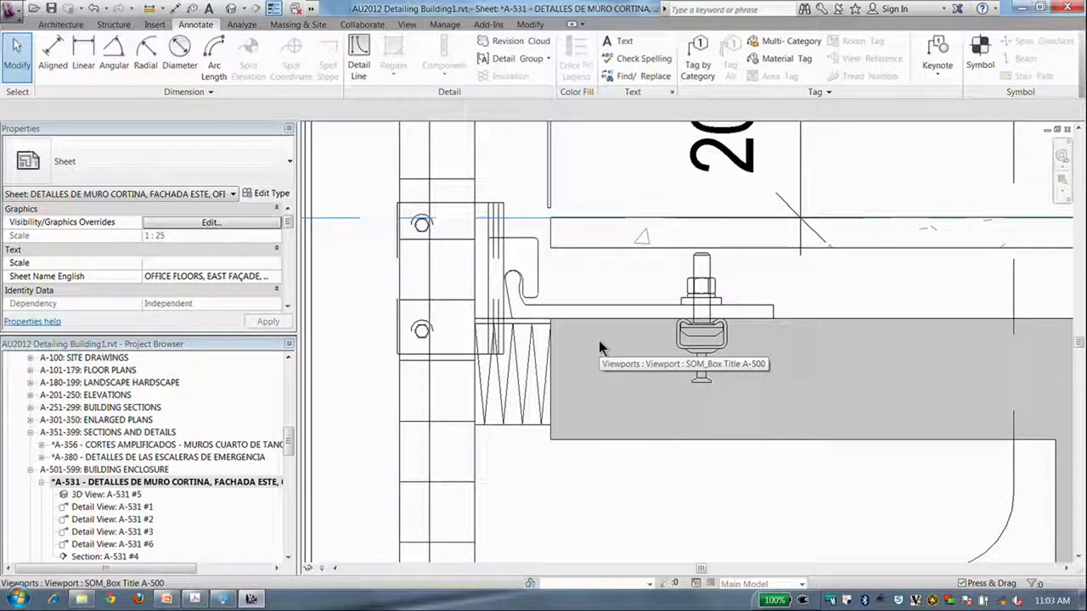
left_click(619, 463)
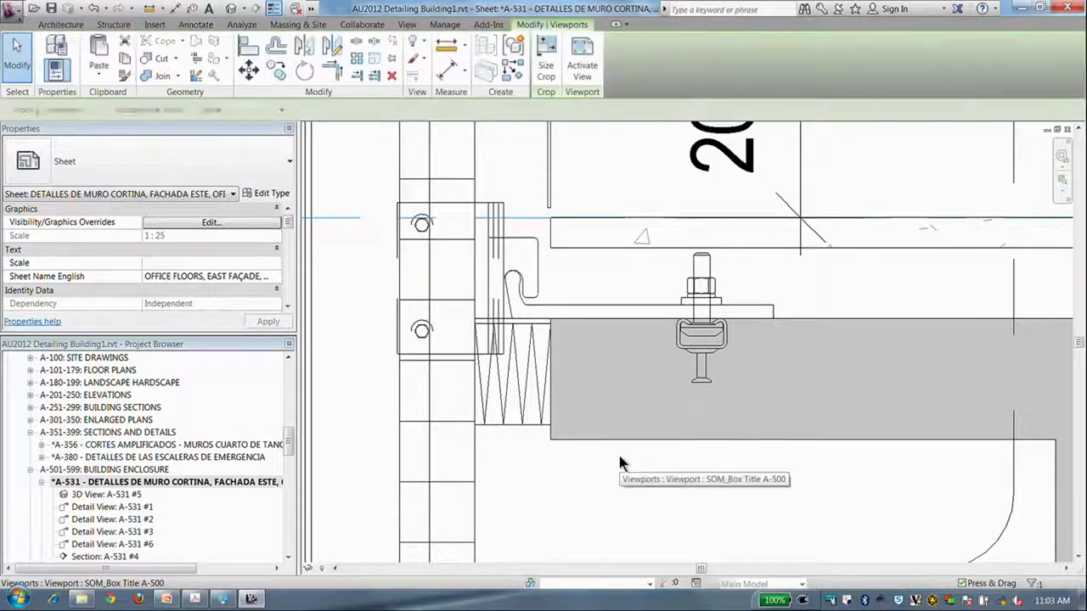
key("Escape")
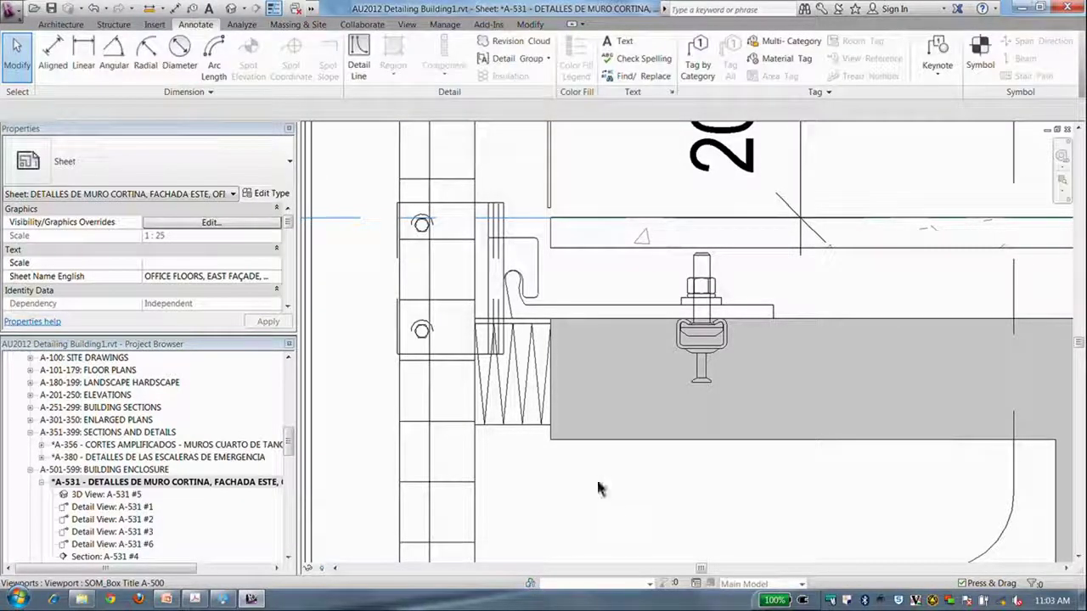
Step: Open the recent family files Curtainwall Anchor_Top of Slab_Section_COMPLETE.rfa and Curtainwall Anchor_Top of Slab_Section_BLANK.rfa
left_click(10, 10)
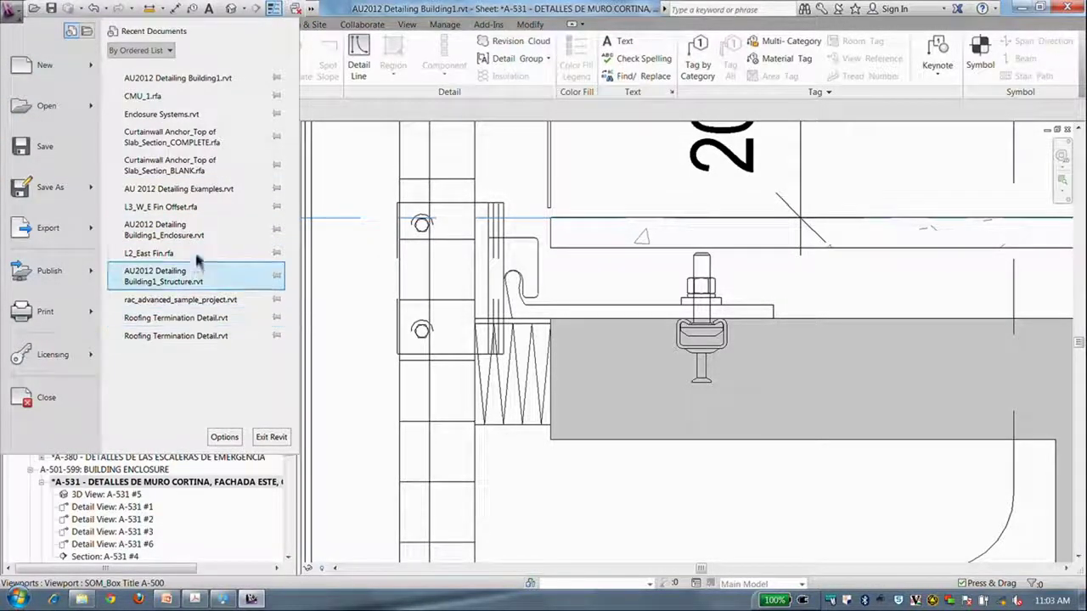
left_click(189, 138)
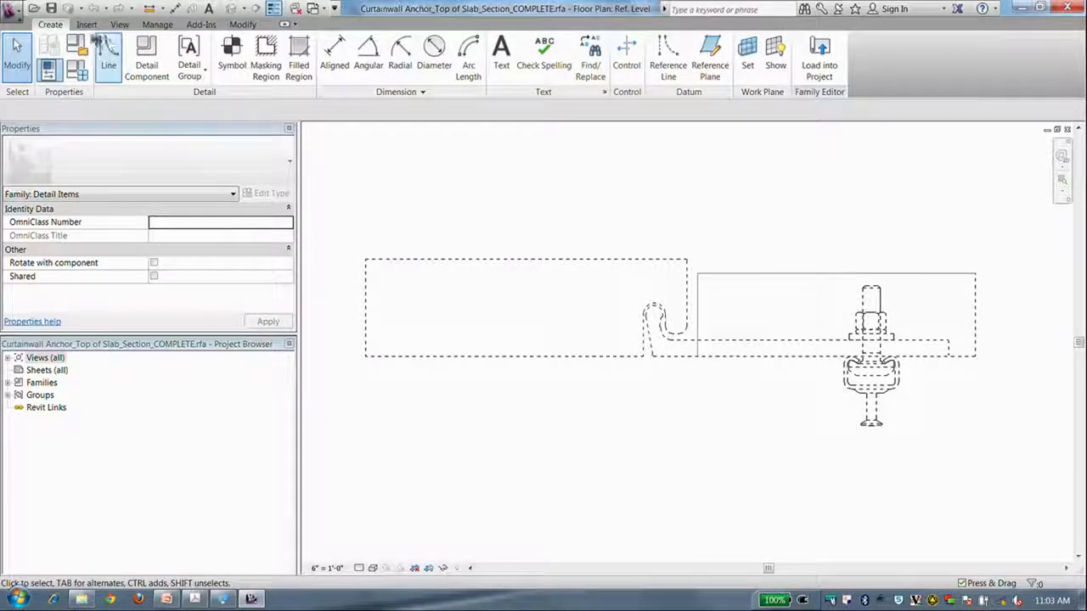
left_click(13, 11)
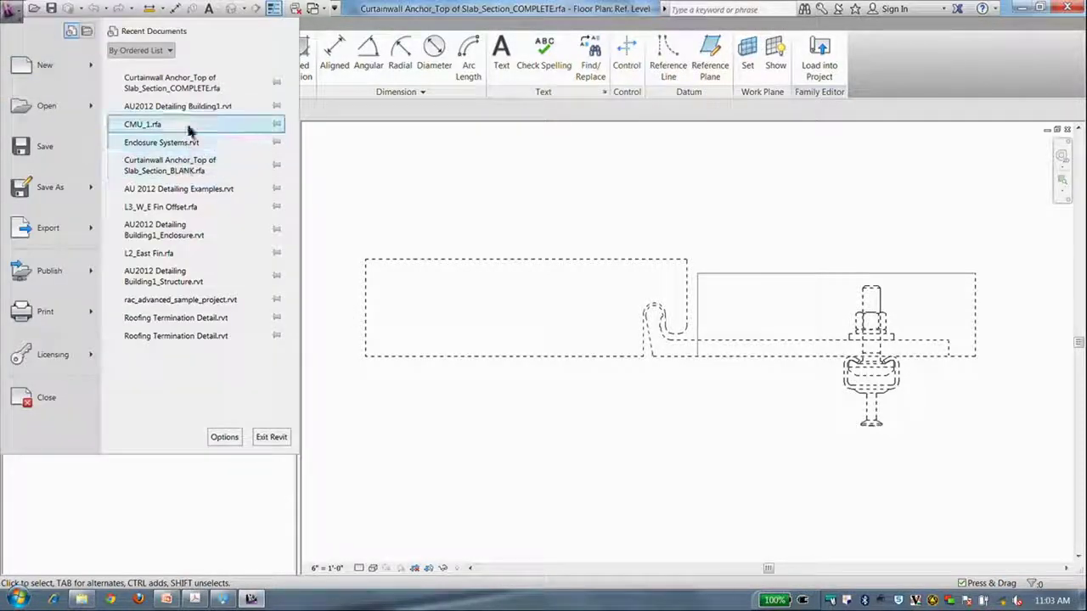
left_click(195, 166)
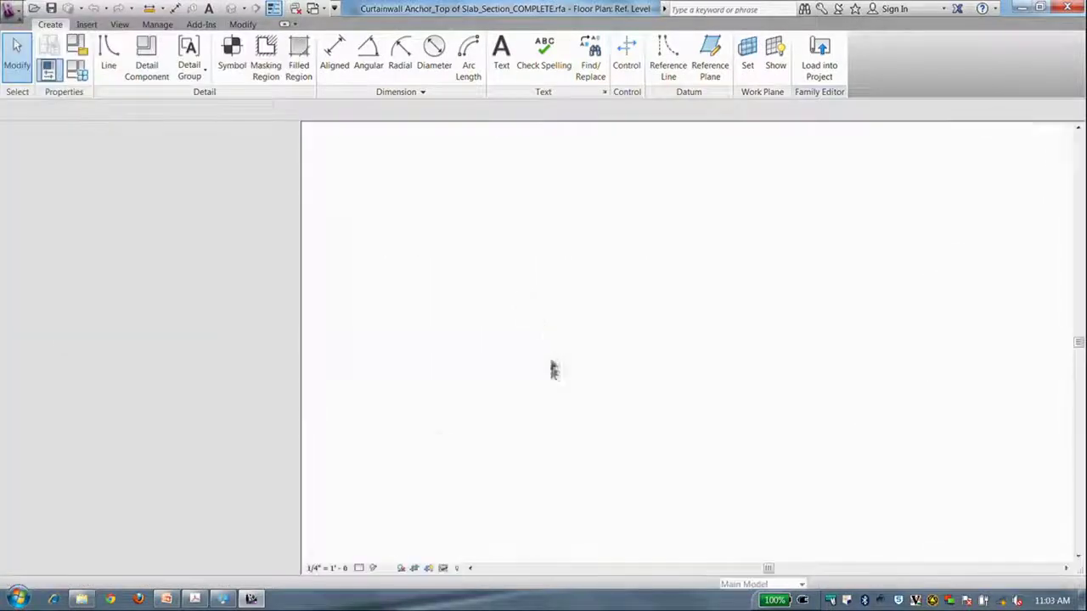
scroll(545, 441, "down", 1)
middle_click_drag(551, 450, 552, 439)
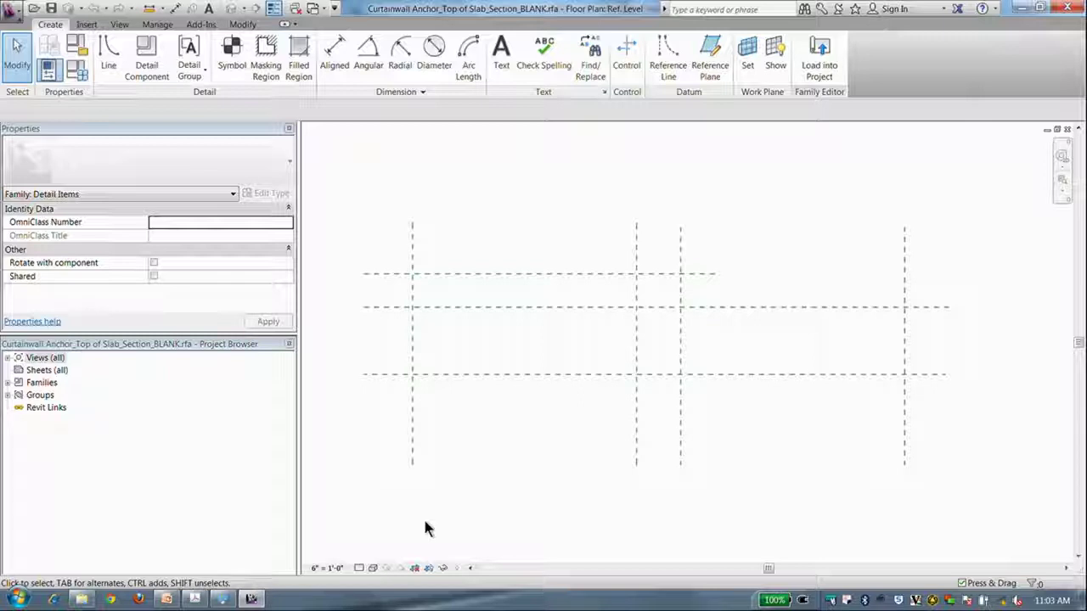
Step: Look at the completed anchor family for reference and return to the blank one
key("ctrl+Tab")
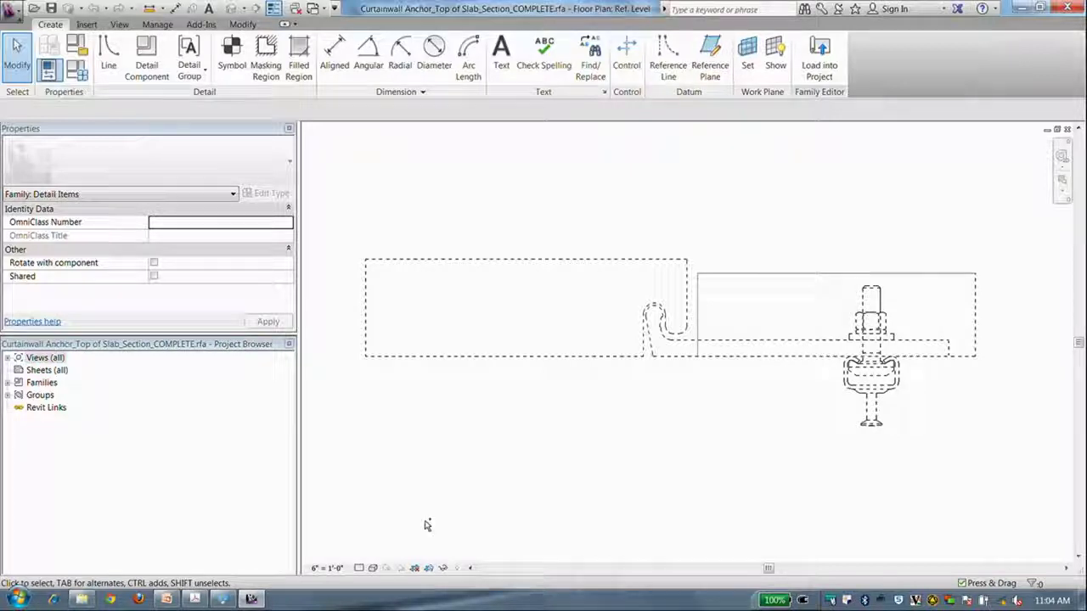
key("ctrl+Tab")
left_click(450, 374)
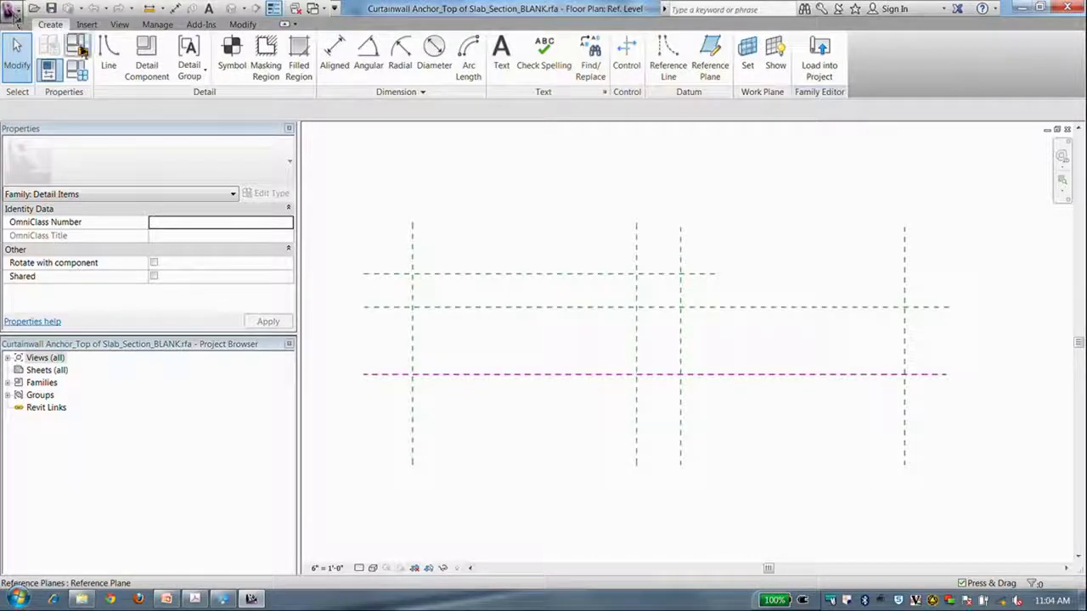
Step: Import CurtainwallAnchor_TopofSlab_Section.dwg from the Library folder into the blank anchor family, positioned Auto - Center to Center
left_click(87, 24)
left_click(208, 61)
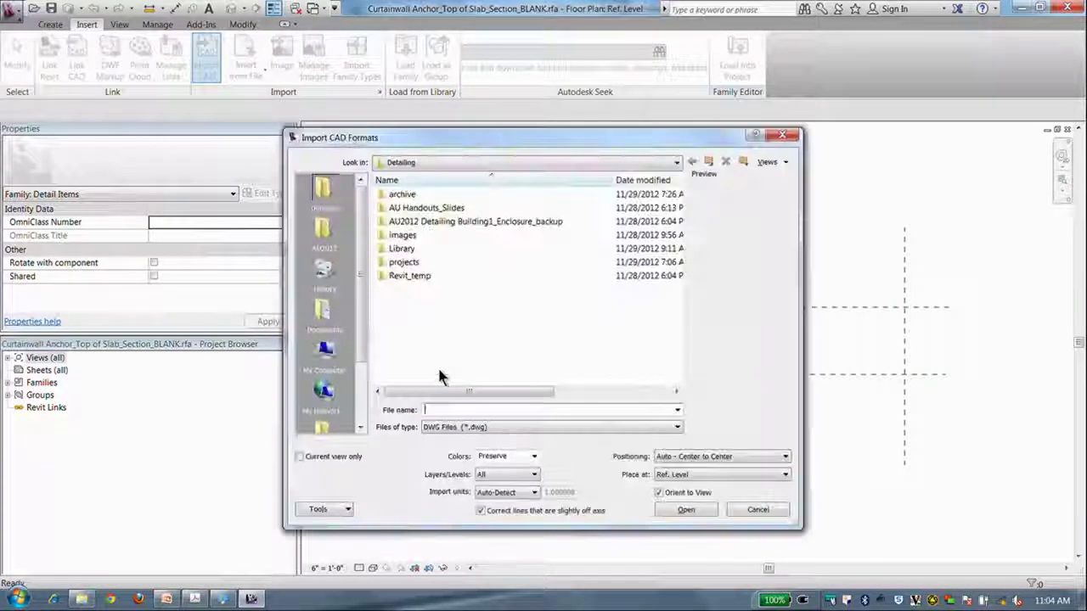
double_click(404, 251)
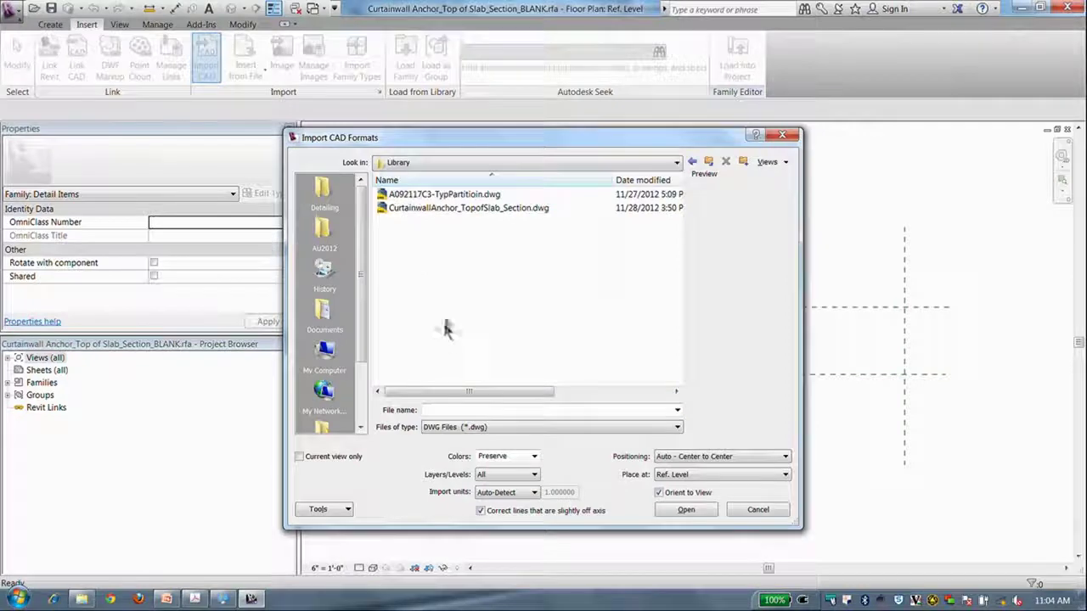
left_click(458, 208)
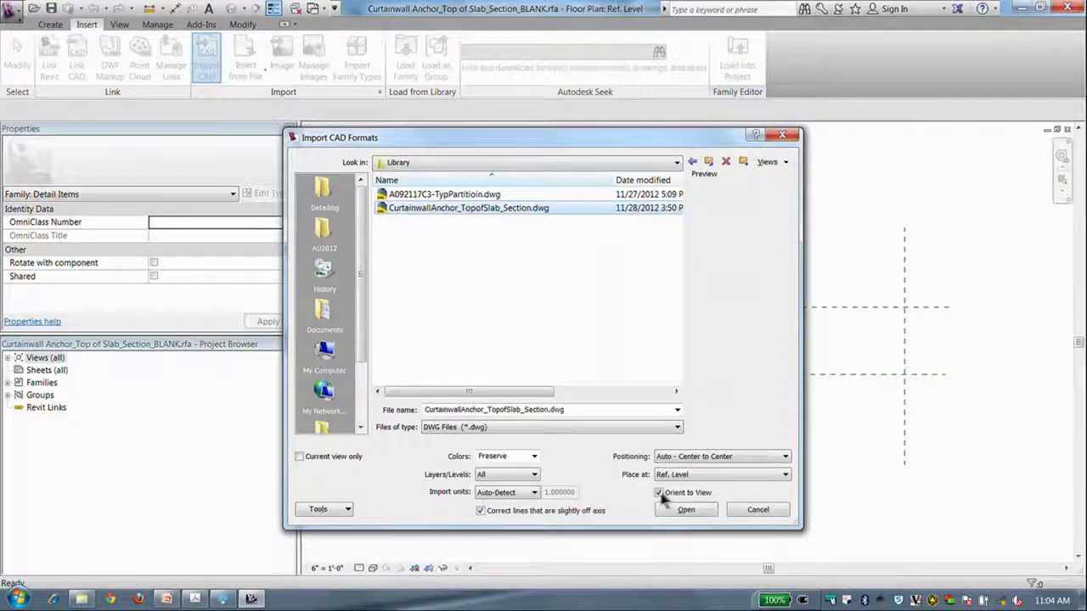
left_click(684, 510)
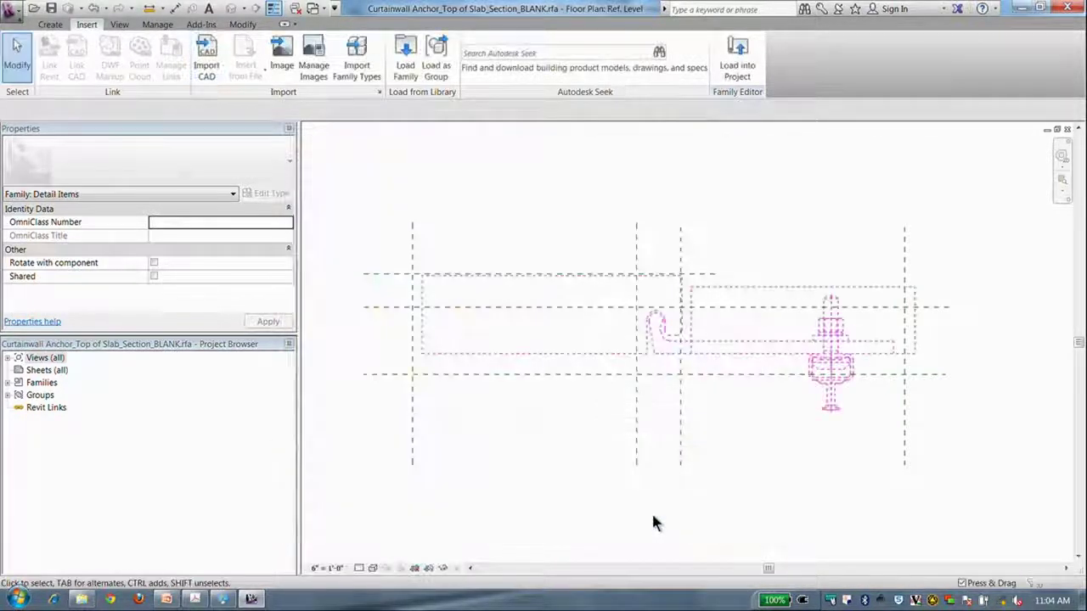
Step: Move the imported anchor drawing above the reference planes and align its right edge with the rightmost vertical reference plane
left_click_drag(740, 360, 735, 208)
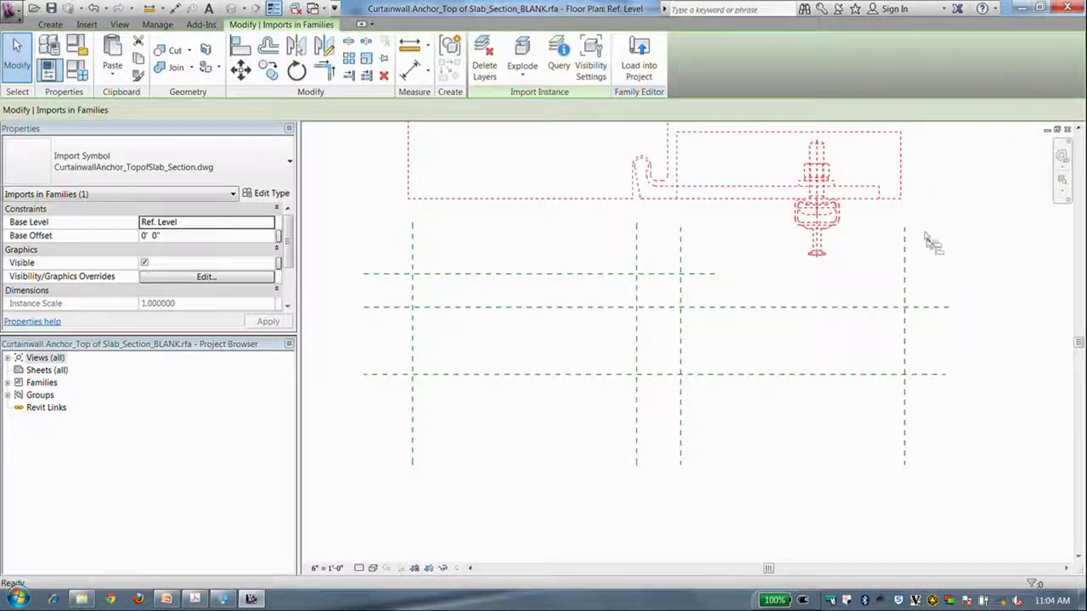
key("a")
key("l")
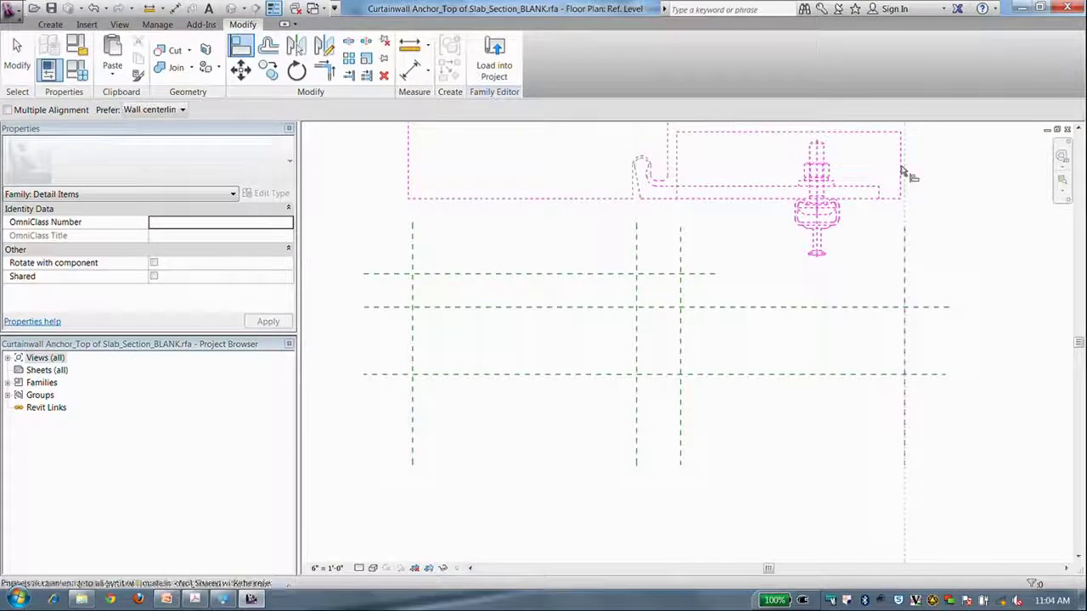
key("Escape")
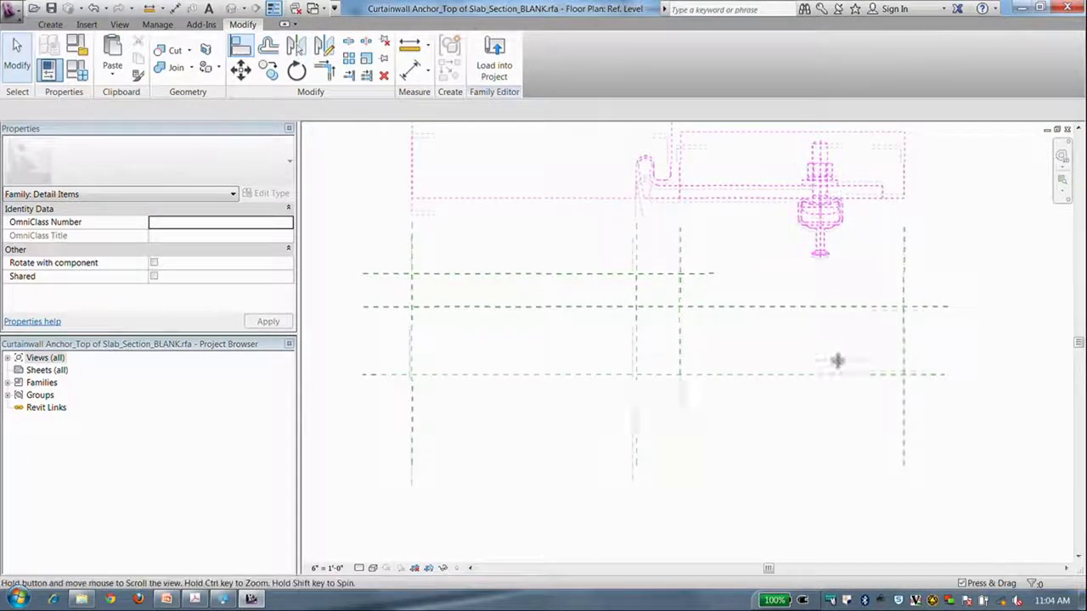
middle_click_drag(837, 361, 832, 386)
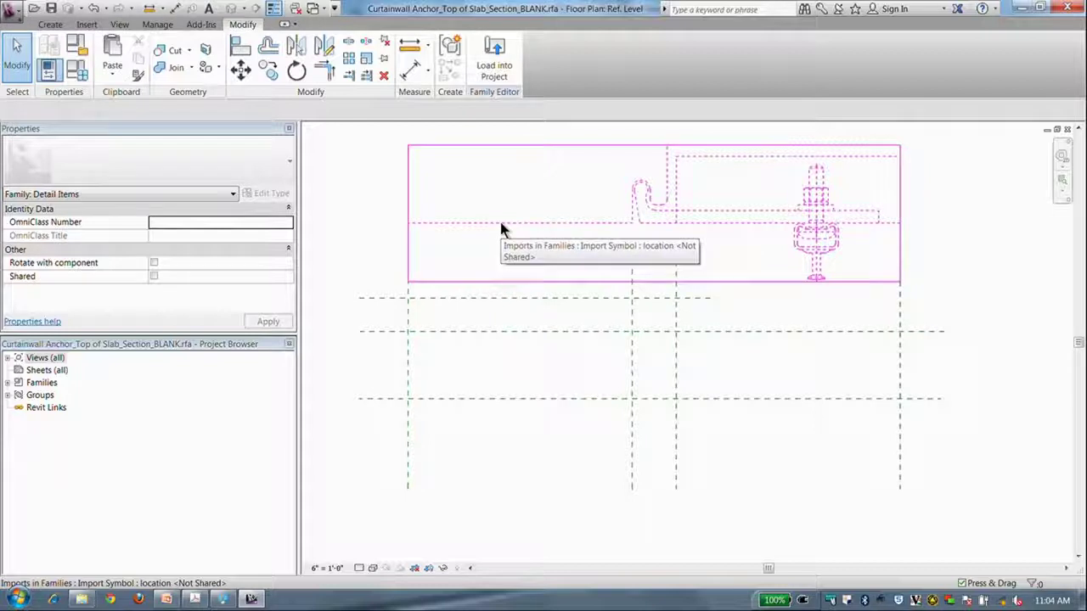
Step: Move the imported drawing down so its slab corner sits where the rightmost vertical and lowest horizontal reference planes intersect
left_click(817, 262)
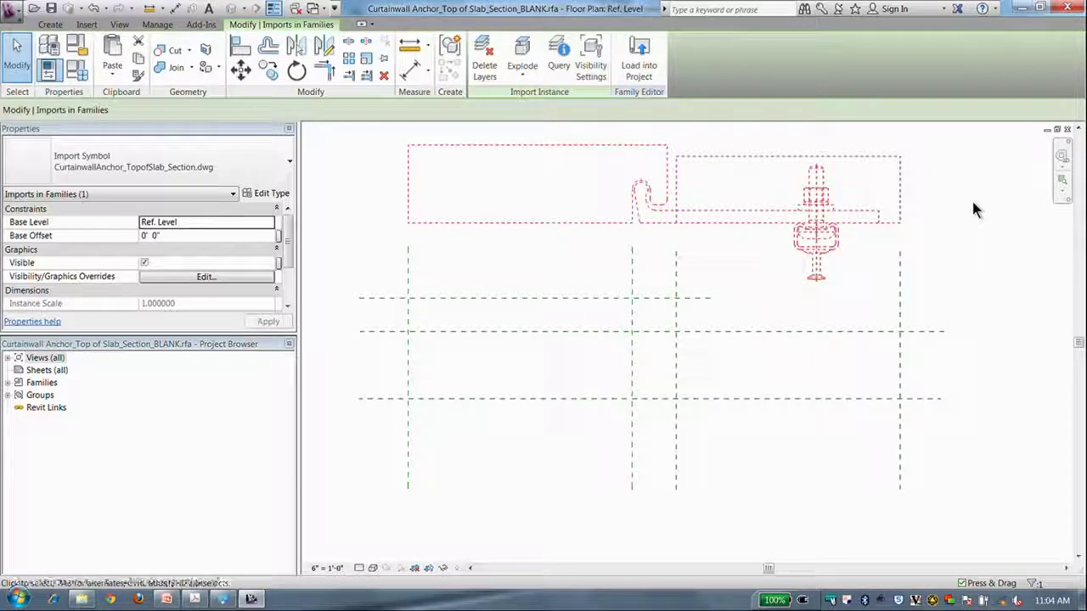
key("m")
key("v")
left_click(901, 225)
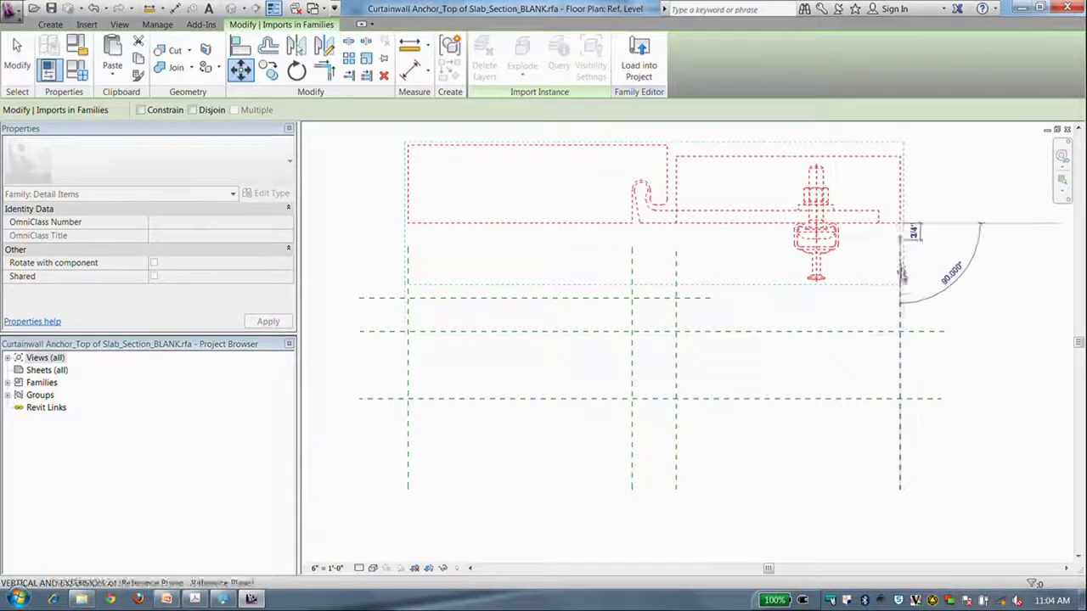
left_click(901, 399)
left_click(769, 479)
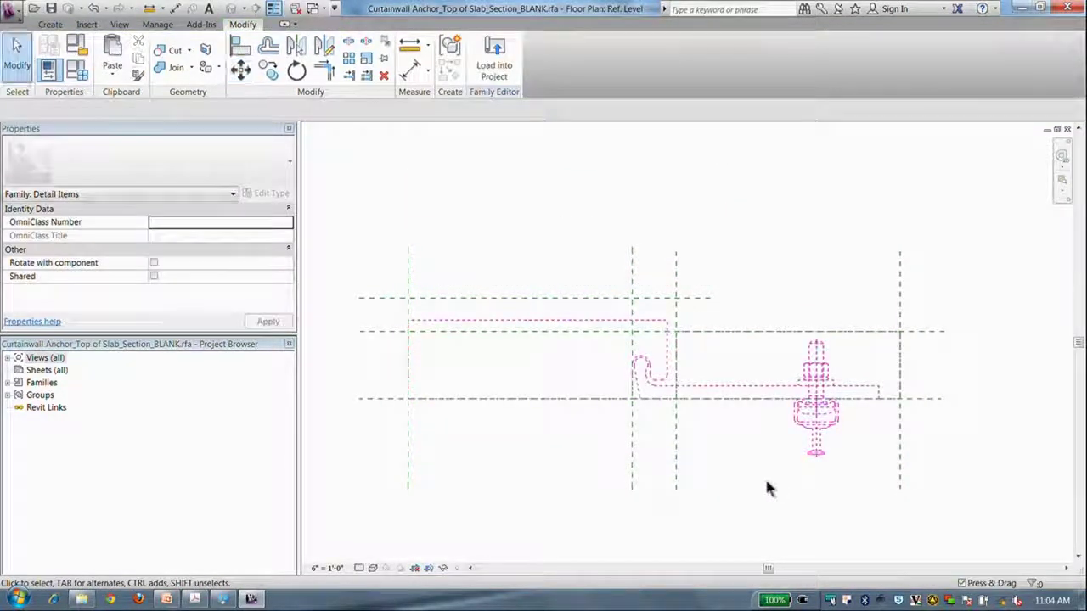
middle_click_drag(563, 484, 566, 483)
scroll(667, 403, "up", 3)
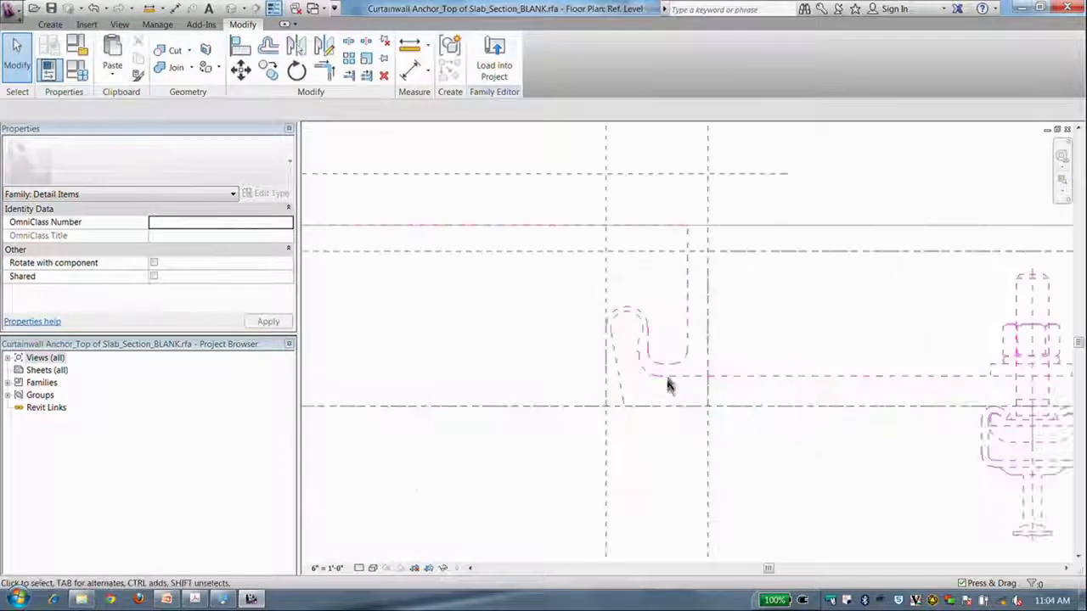
scroll(619, 379, "down", 3)
mouse_move(619, 378)
middle_mouse_down()
mouse_move(682, 332)
mouse_move(621, 303)
middle_mouse_up()
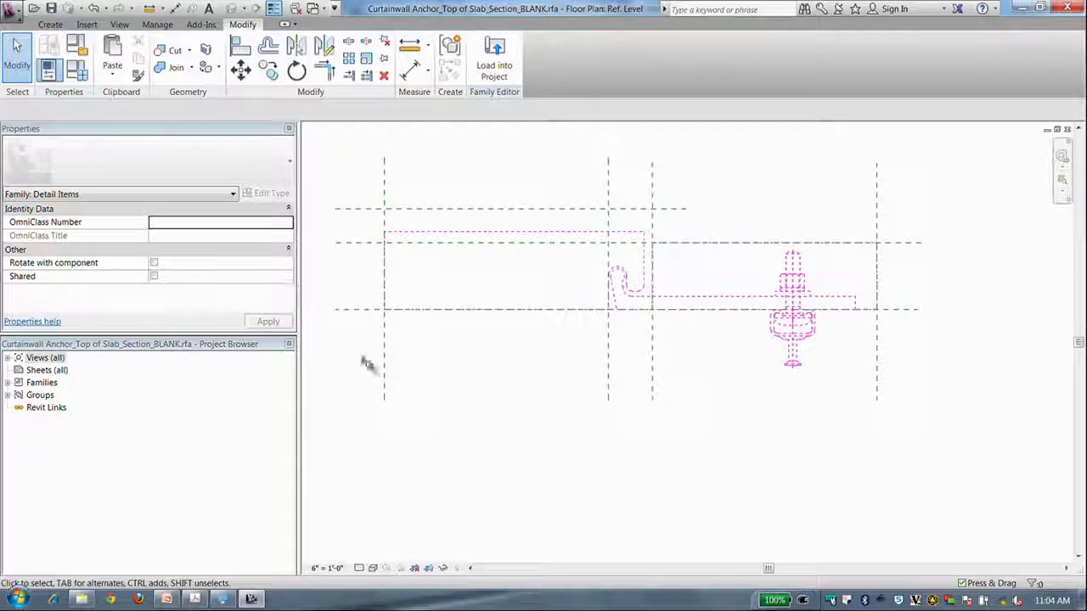
middle_click_drag(405, 389, 414, 412)
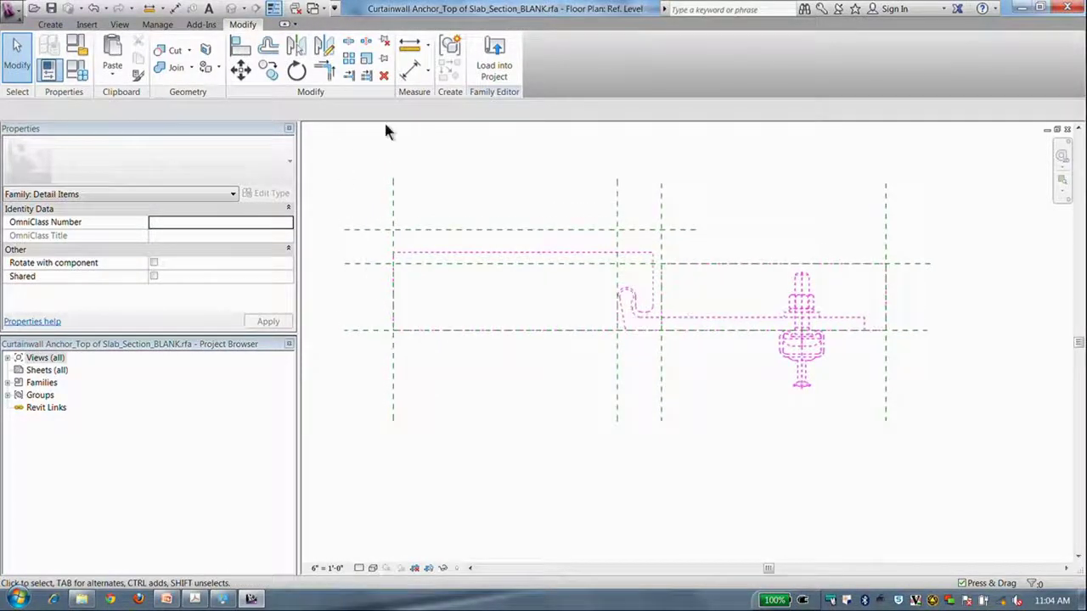
Step: Set the detail line subcategory to 1 Black Dash 1/16" and try a line along the upper edge of the imported hooked outline
left_click(50, 24)
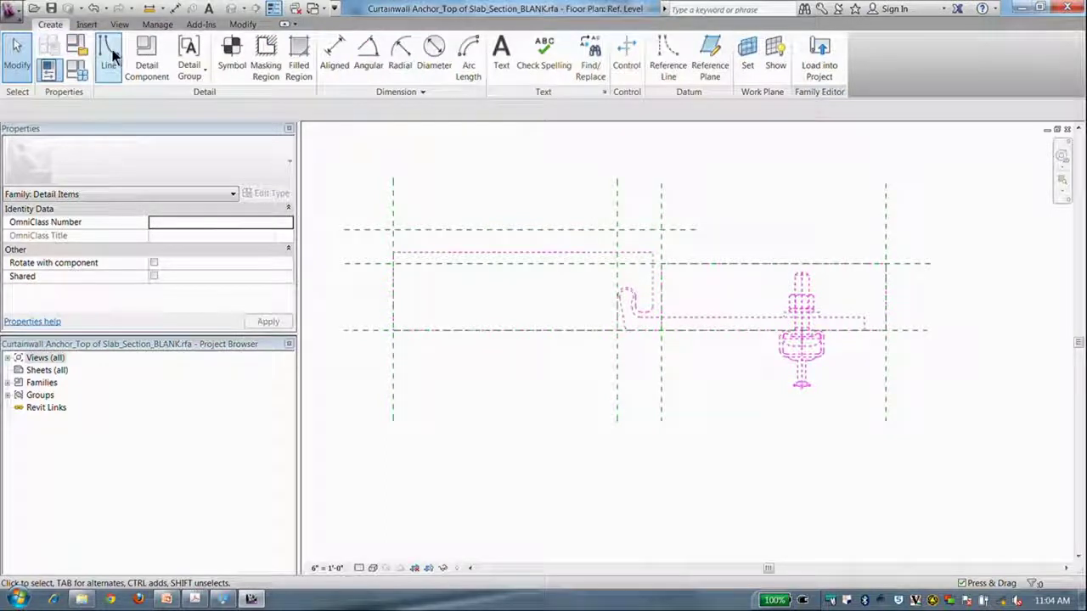
left_click(111, 56)
left_click(607, 61)
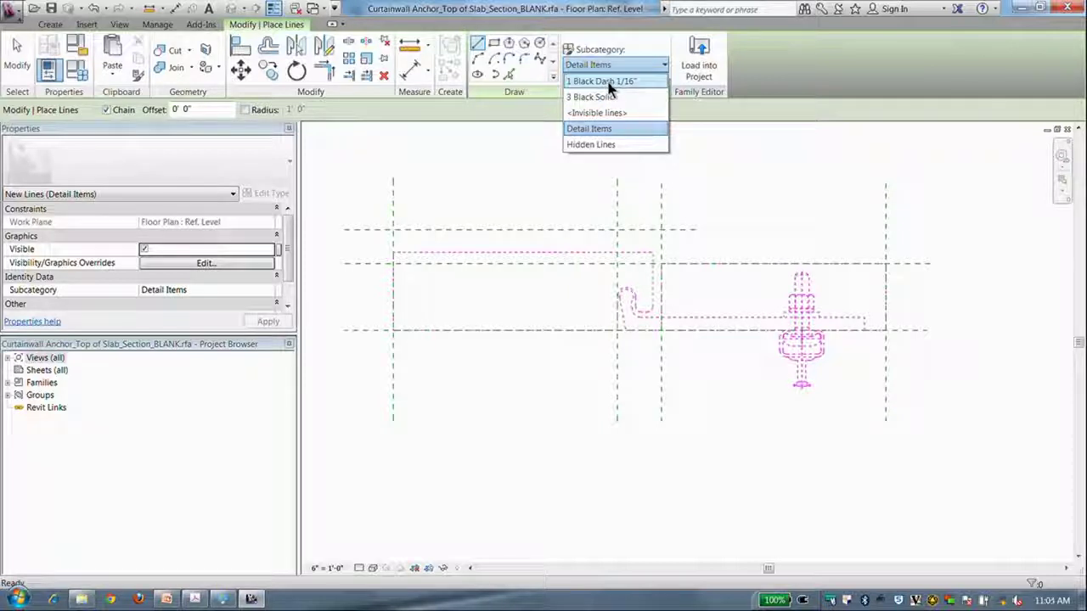
left_click(609, 81)
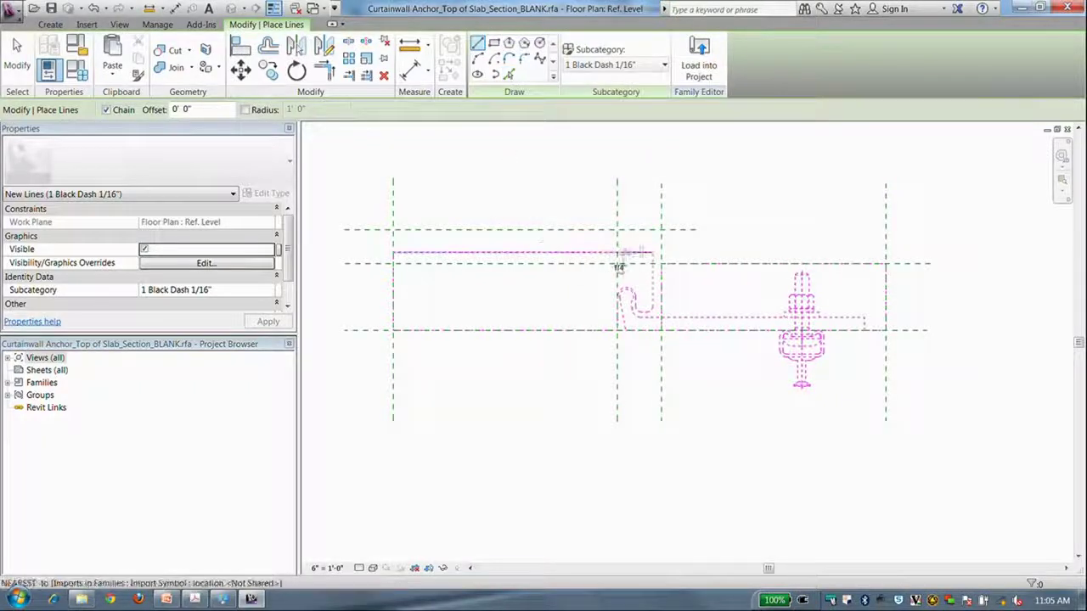
left_click(652, 251)
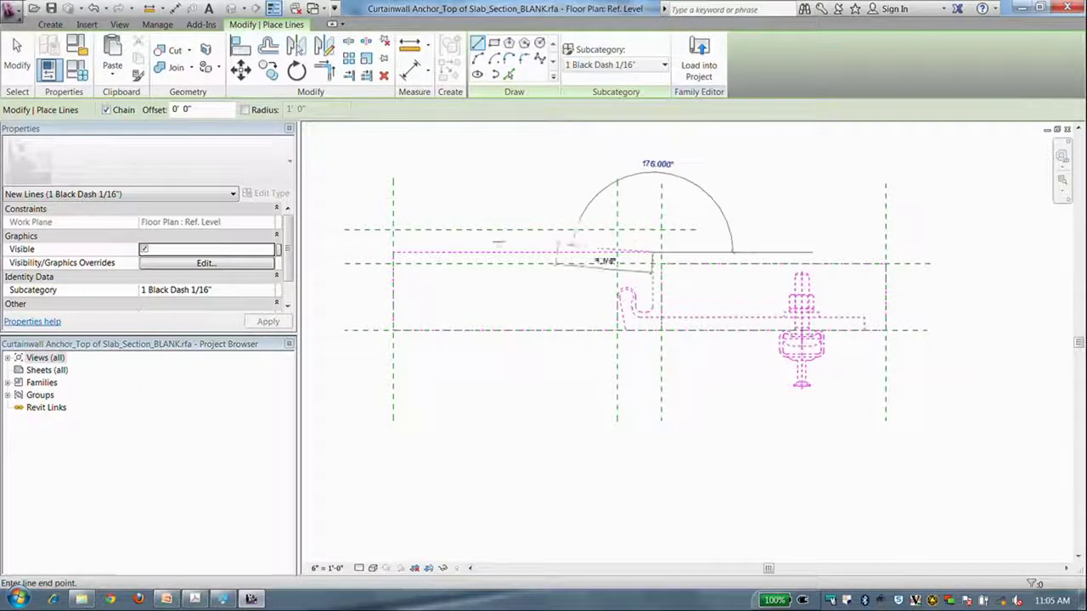
left_click(393, 251)
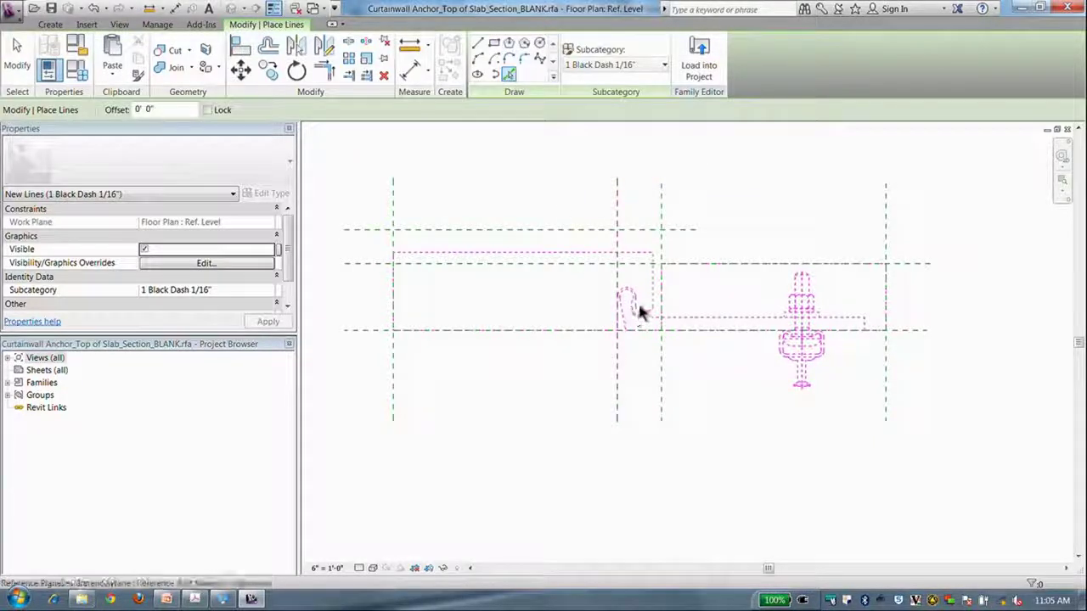
Step: Trace the imported hooked block's closed outline with 1 Black Dash 1/16" detail lines by picking its entire chain of edges
scroll(638, 310, "up", 3)
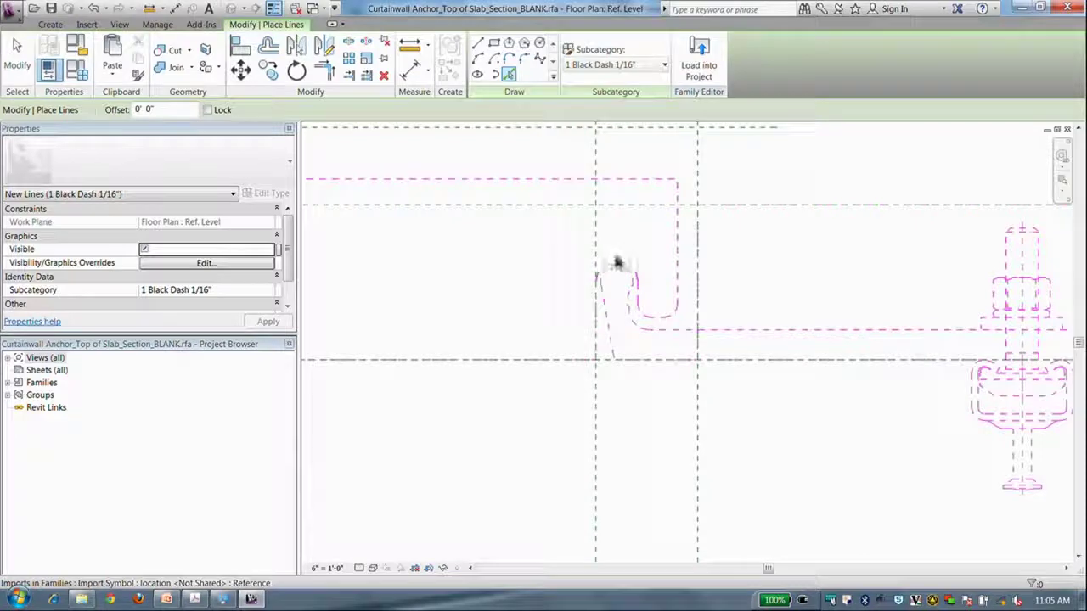
scroll(662, 322, "down", 2)
middle_click_drag(660, 317, 855, 315)
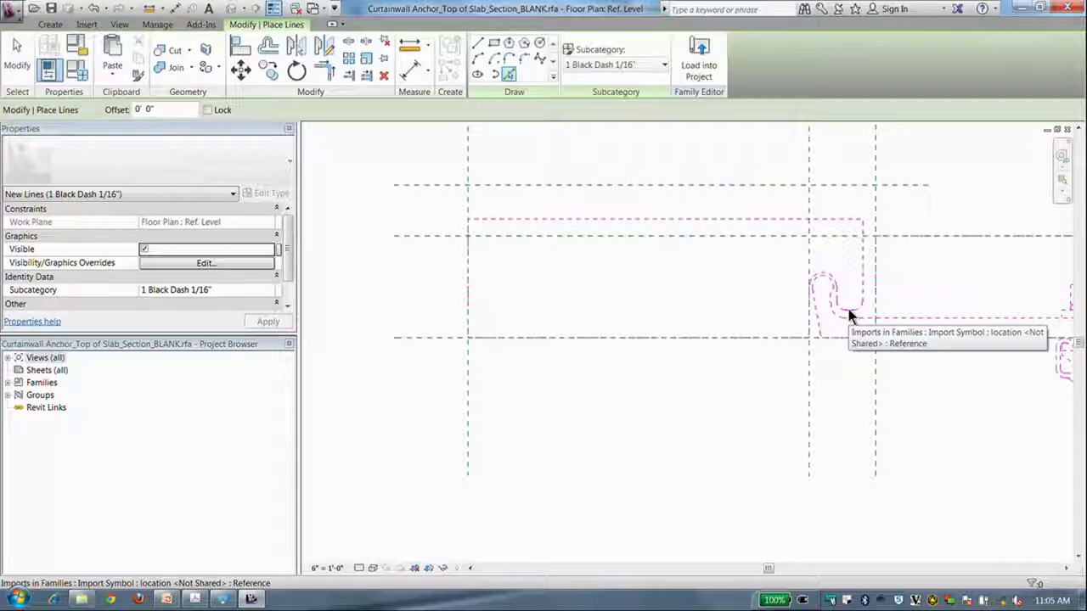
key("Tab")
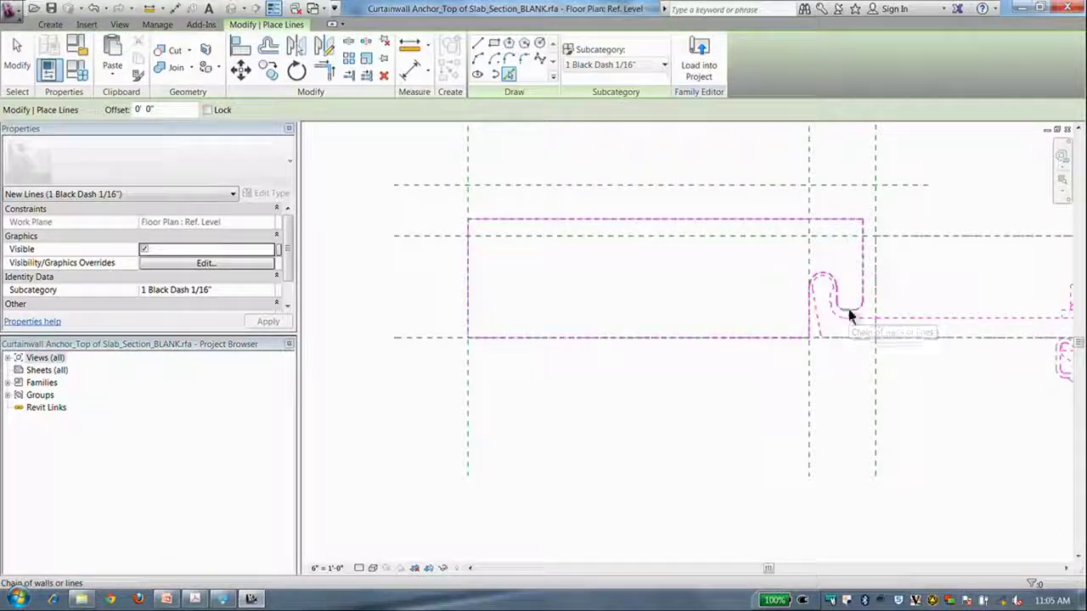
left_click(848, 308)
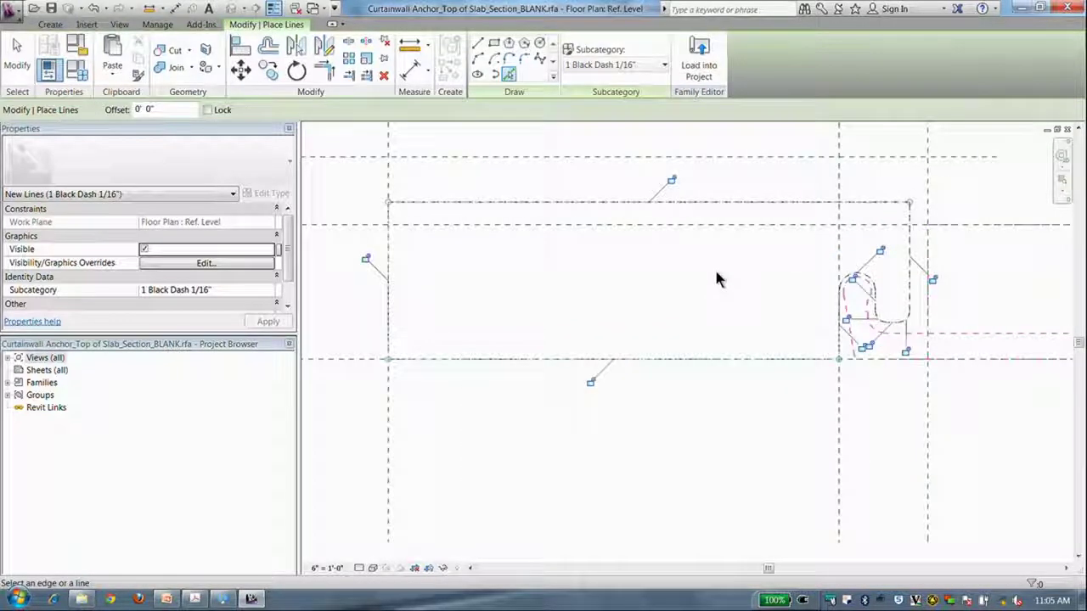
key("Escape")
middle_click_drag(714, 270, 605, 295)
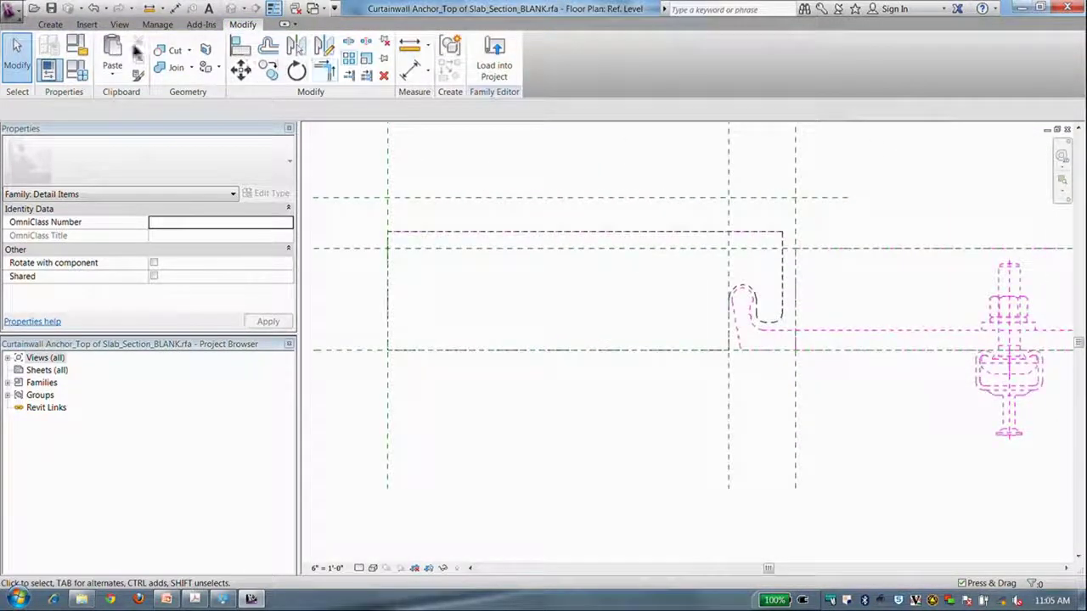
Step: Trace the imported anchor plate's hook, upper edge and bottom edge with 1 Black Dash 1/16" detail lines using Pick Lines
left_click(51, 25)
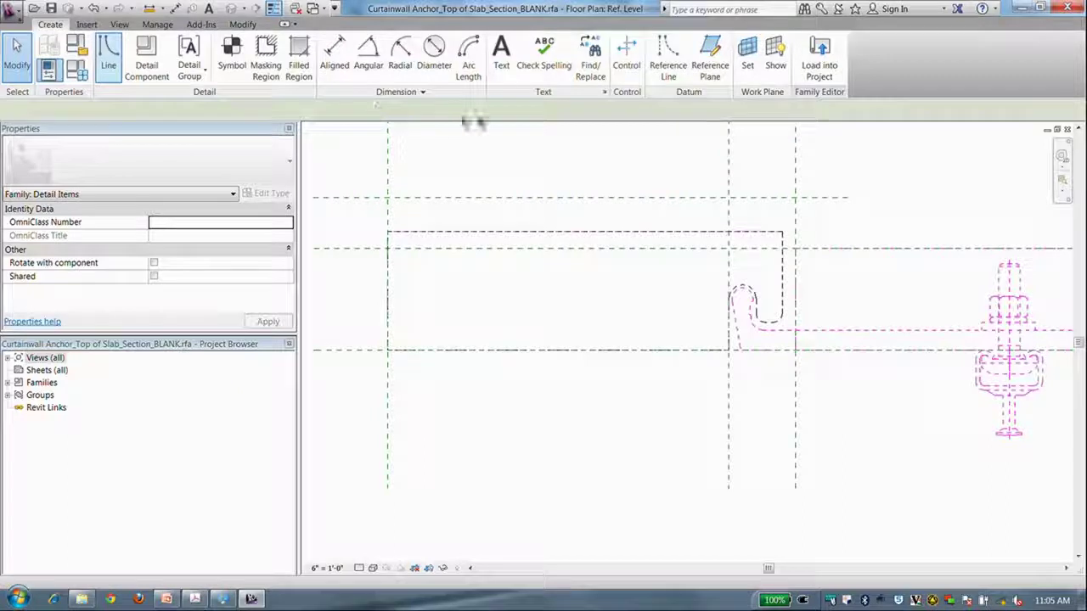
left_click(110, 53)
left_click(508, 75)
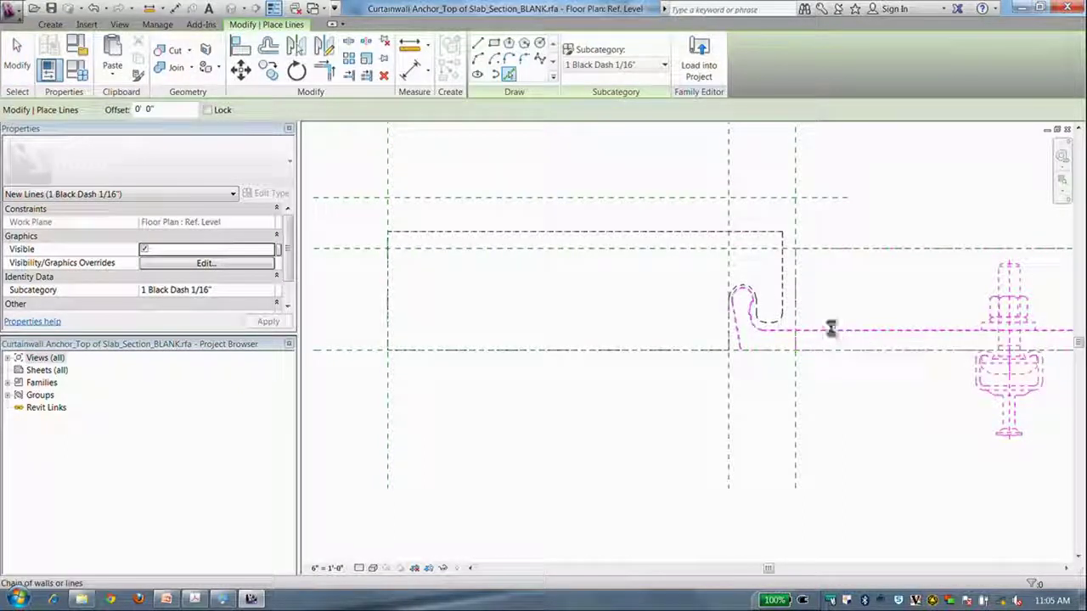
middle_click_drag(863, 384, 576, 414)
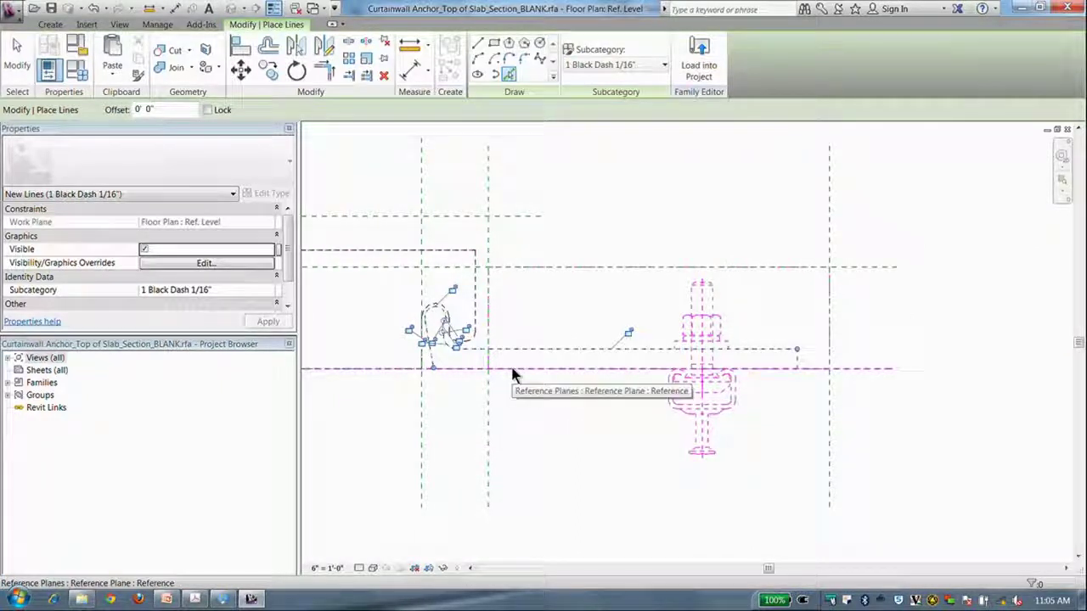
key("Tab")
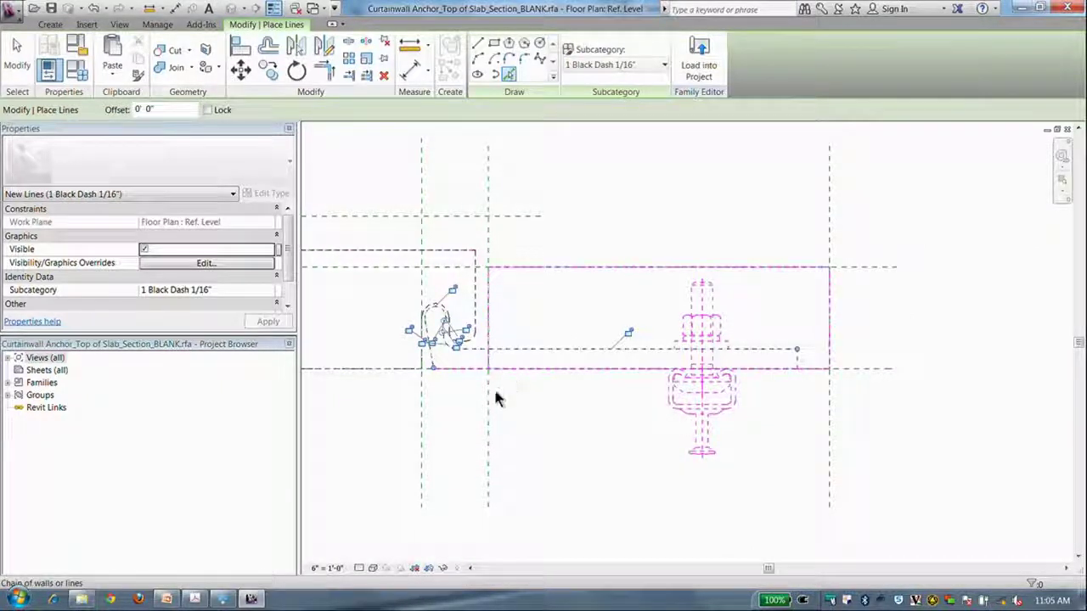
left_click(463, 371)
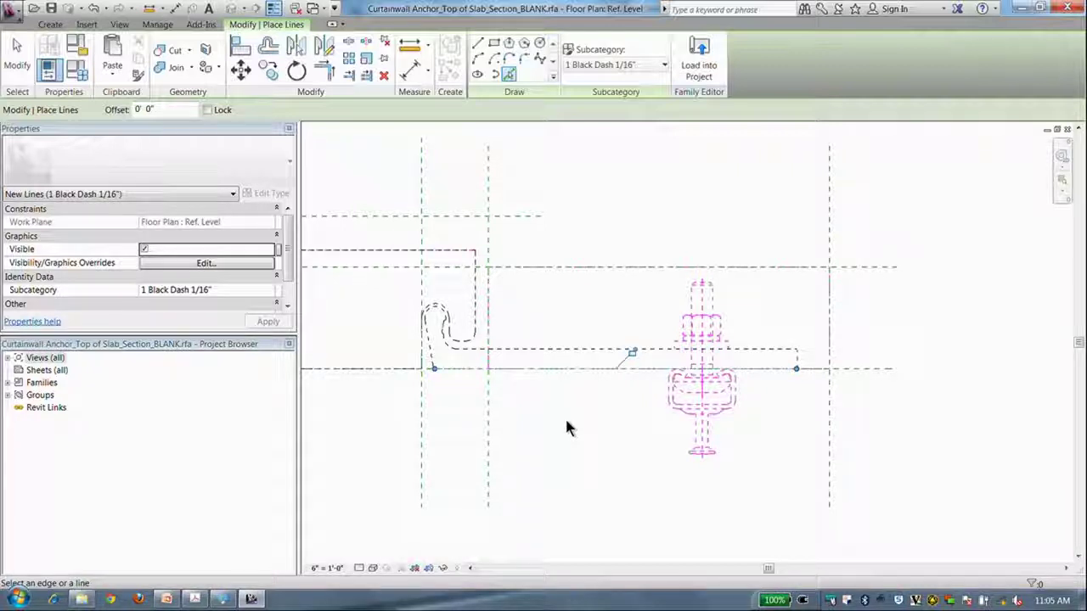
key("Escape")
key("Escape")
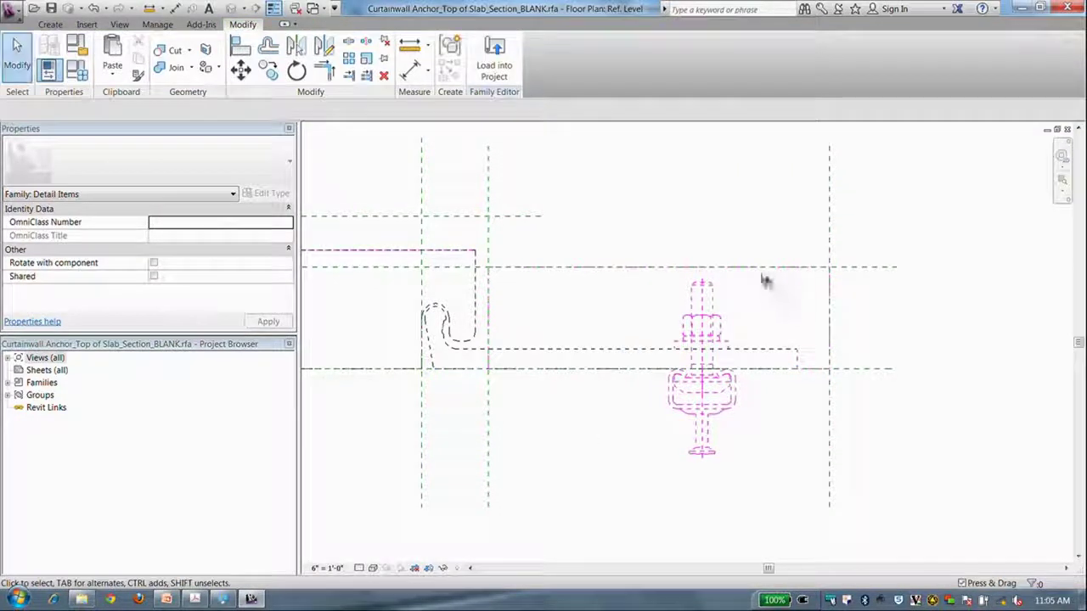
Step: Check which detail component types are available for placement in the anchor family, without placing any
middle_click_drag(600, 390, 789, 398)
scroll(716, 382, "down", 1)
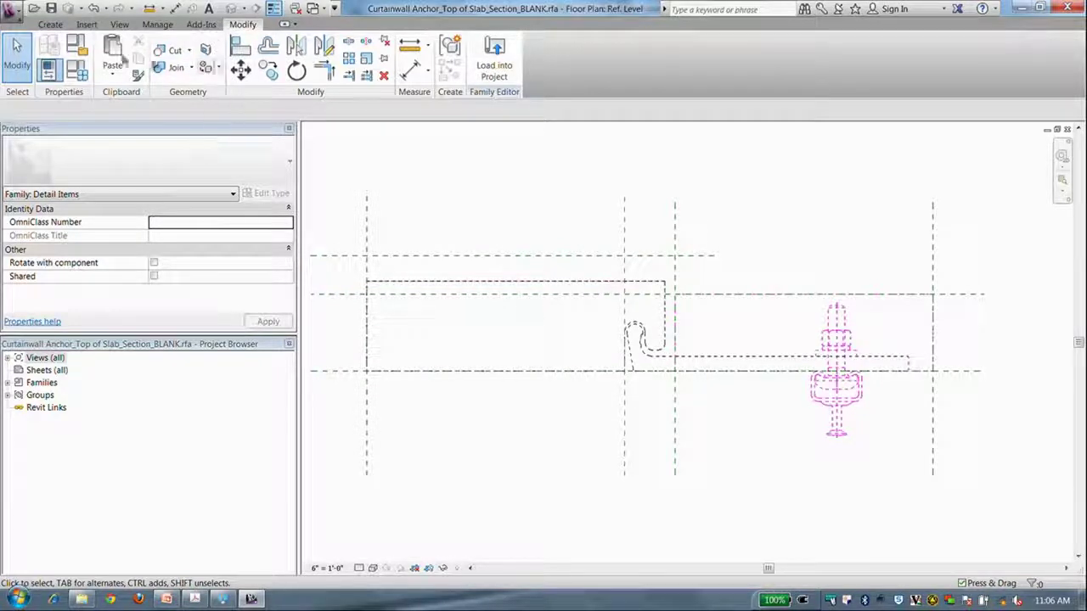
left_click(47, 24)
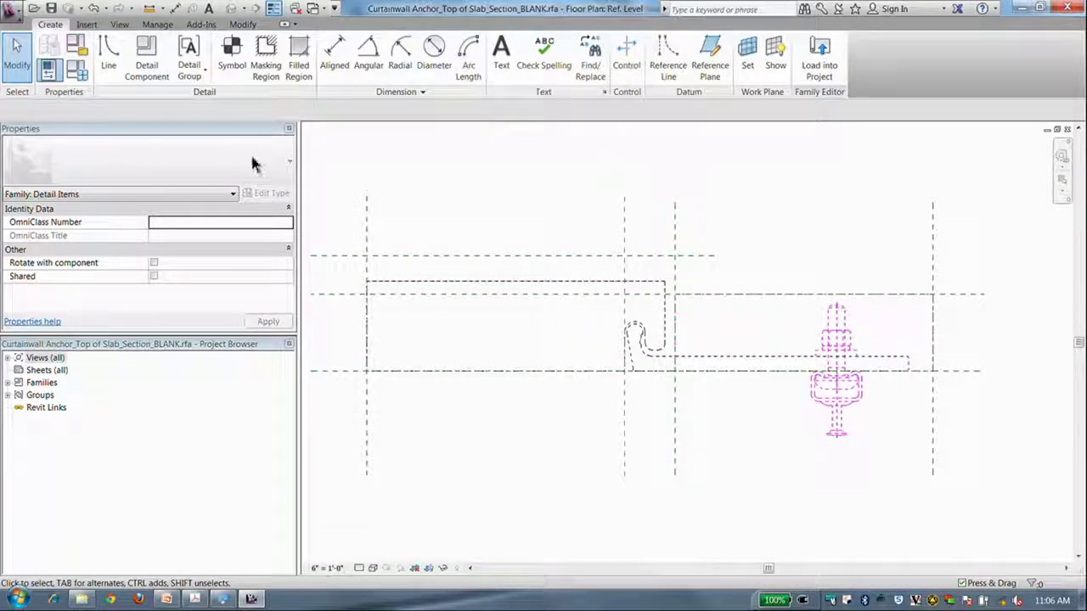
left_click(152, 56)
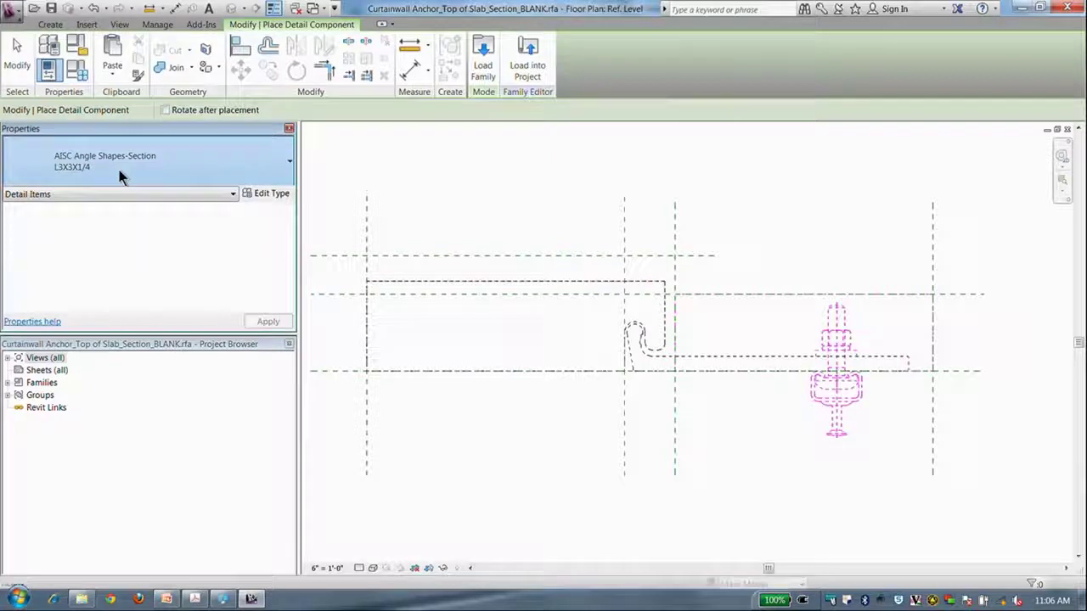
left_click(119, 171)
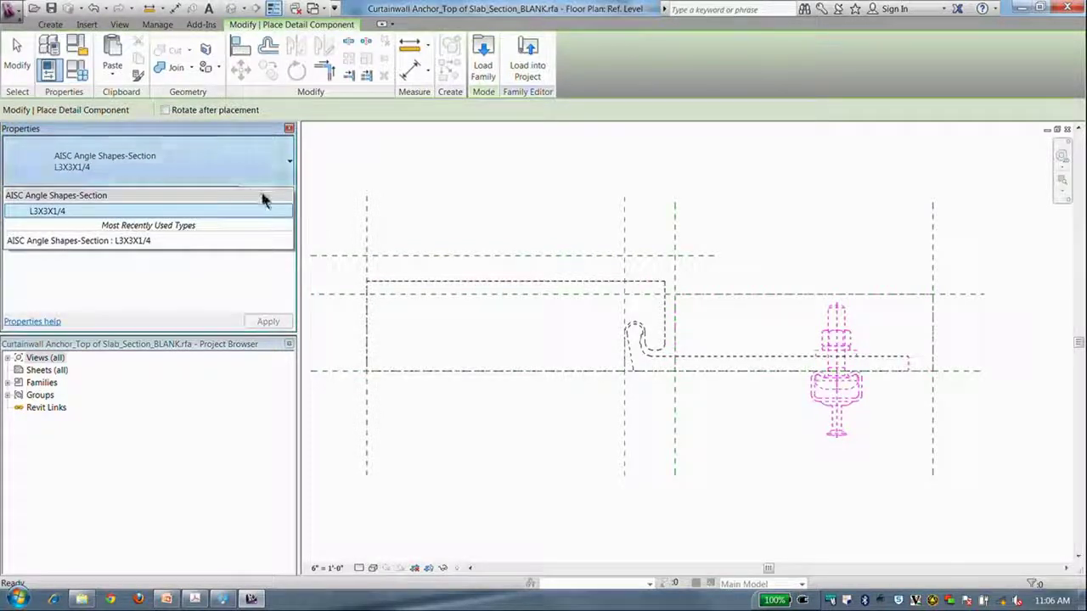
key("Escape")
key("Escape")
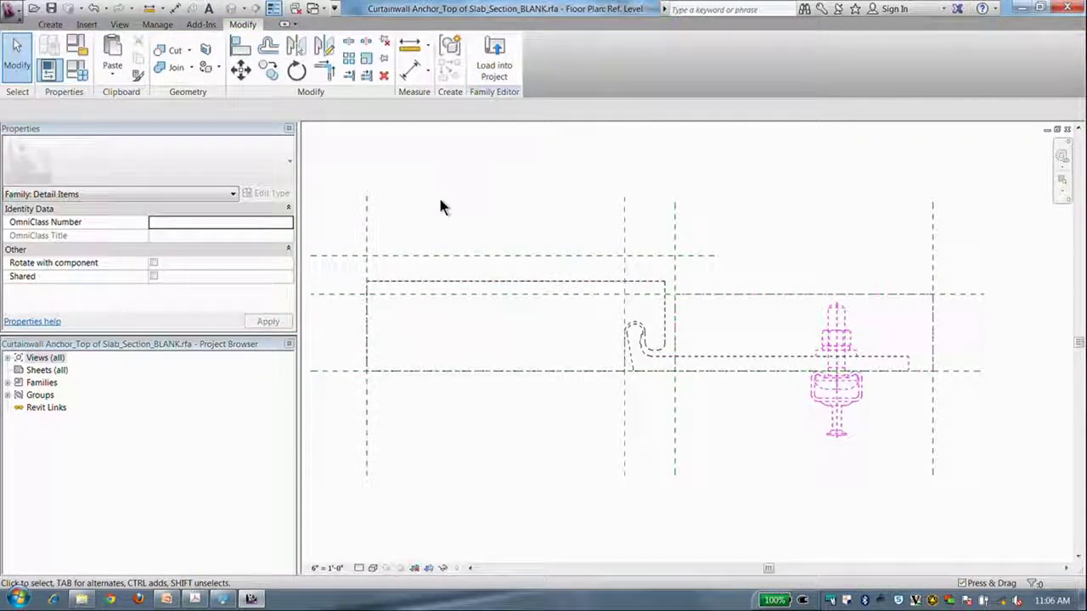
Step: Open the Enclosure Systems.rvt project from the Library folder
left_click(6, 8)
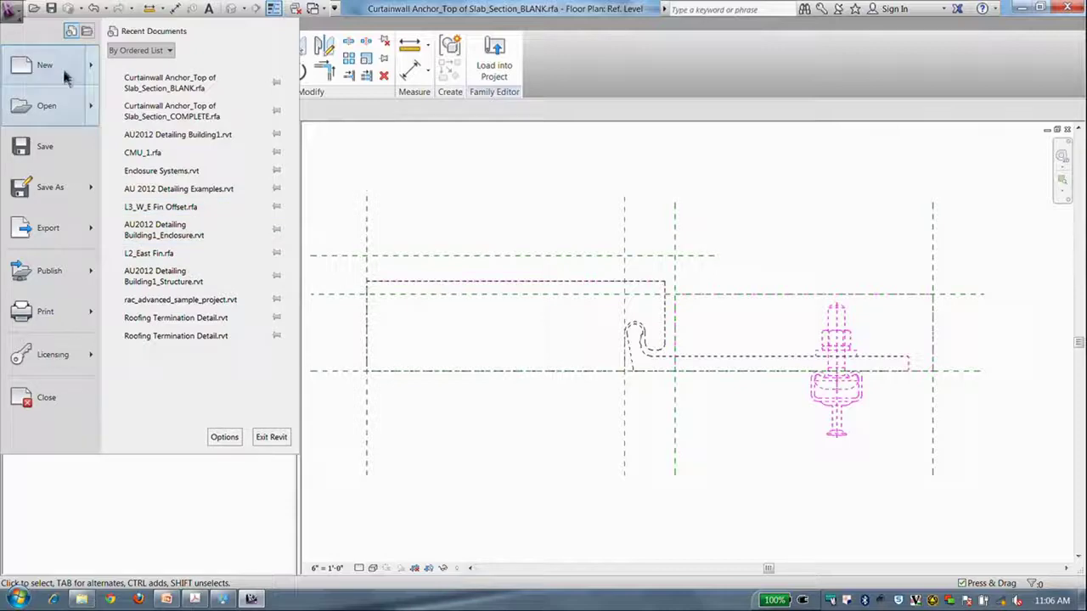
key("Escape")
key("ctrl+o")
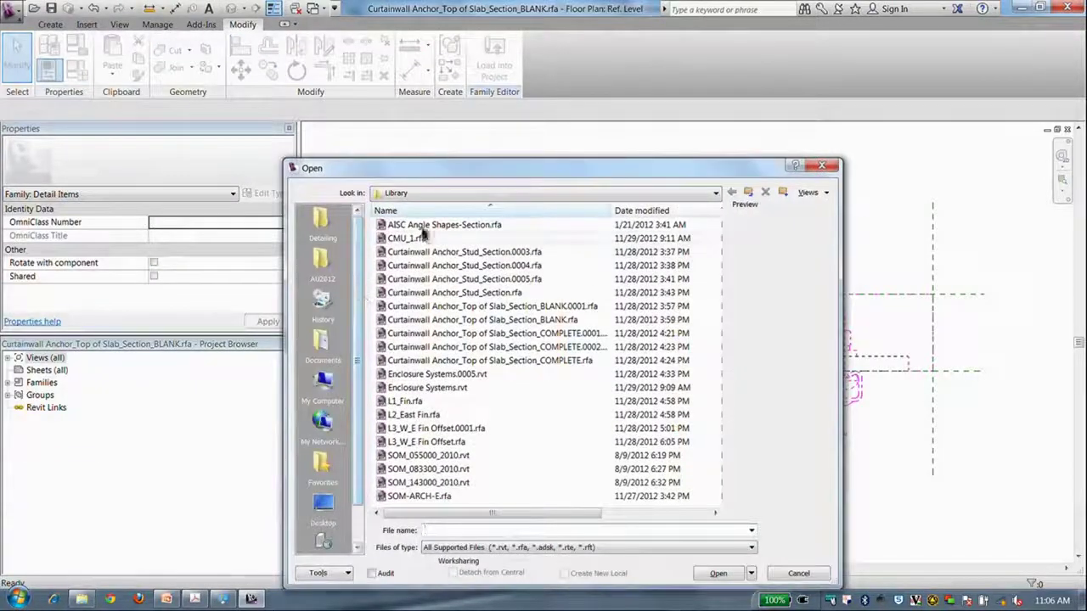
left_click(434, 388)
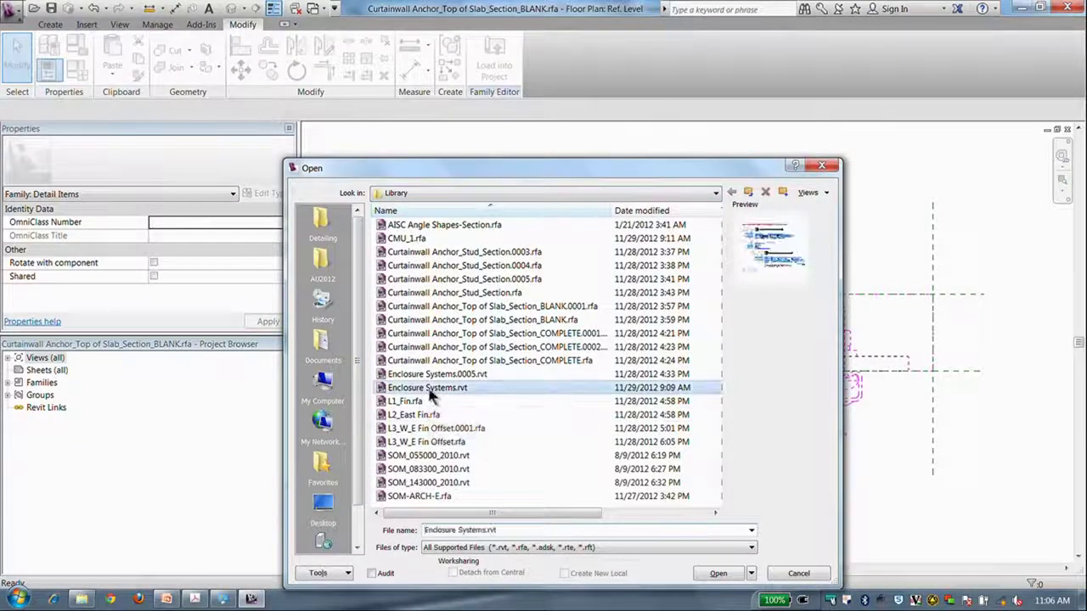
left_click(718, 575)
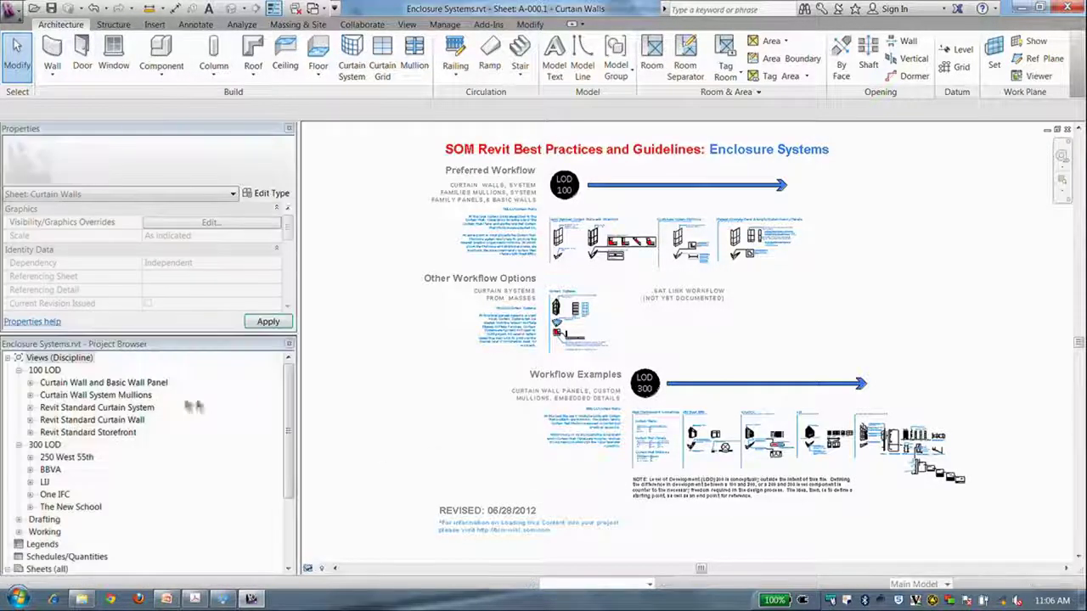
Step: Open sheet A-000.2 - Detail Component Library and examine the assembled curtain wall anchor details
left_click(278, 397)
scroll(255, 425, "down", 3)
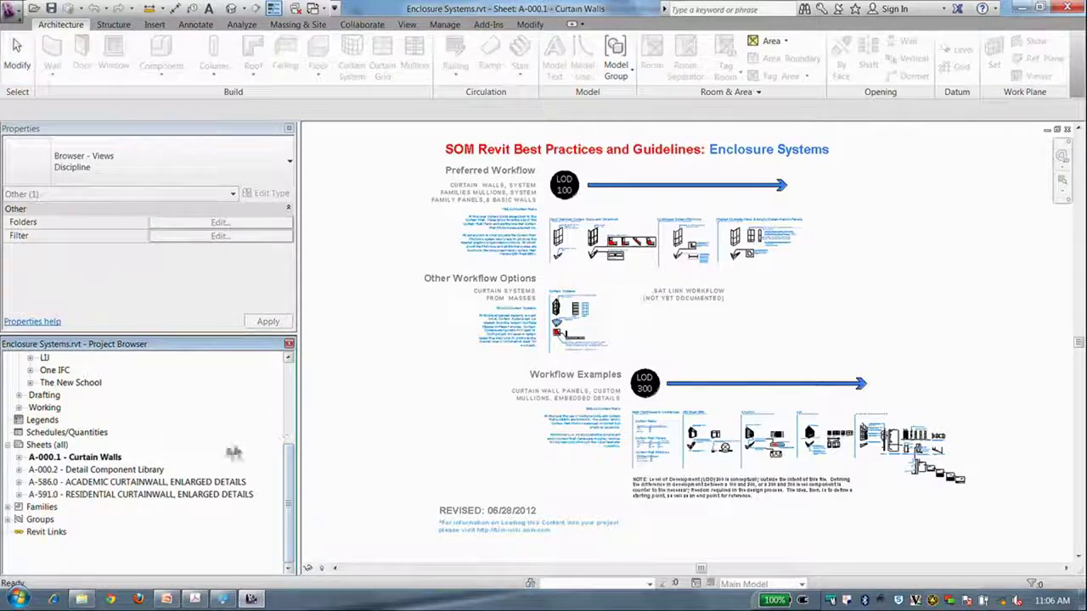
double_click(95, 472)
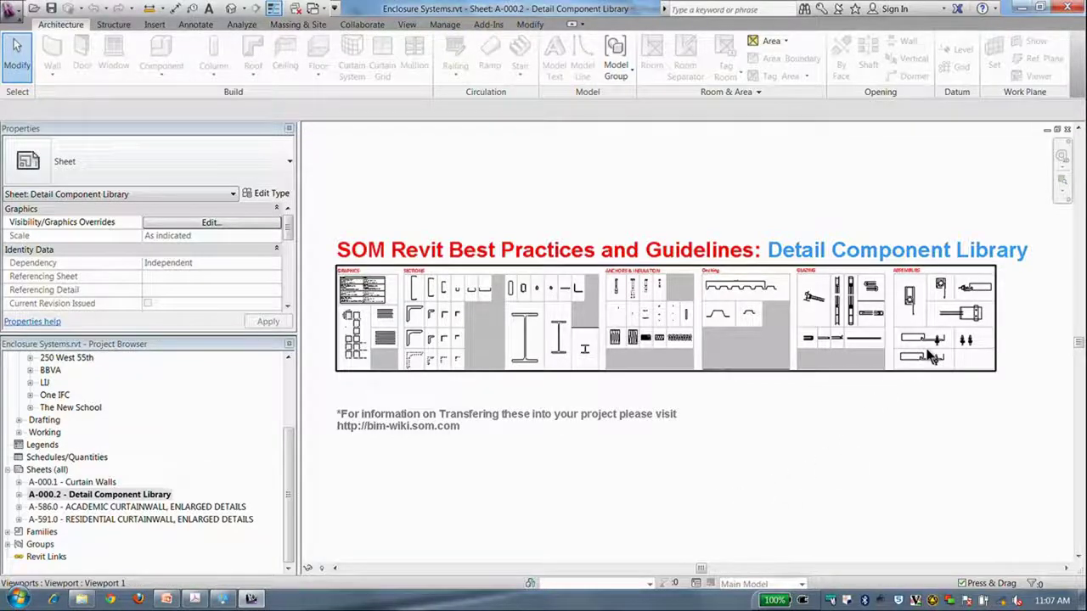
scroll(928, 357, "up", 5)
middle_click_drag(717, 381, 562, 393)
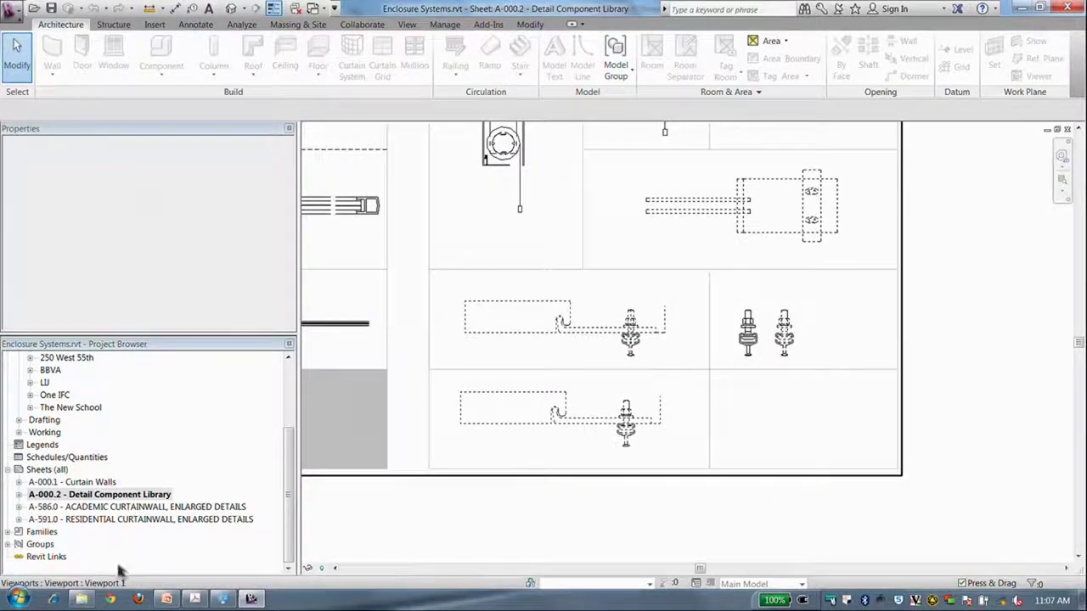
Step: Open the Detail Component Library drafting view placed on sheet A-000.2 and find the stud anchor components beside the assembled anchors
left_click(19, 495)
left_click(18, 497)
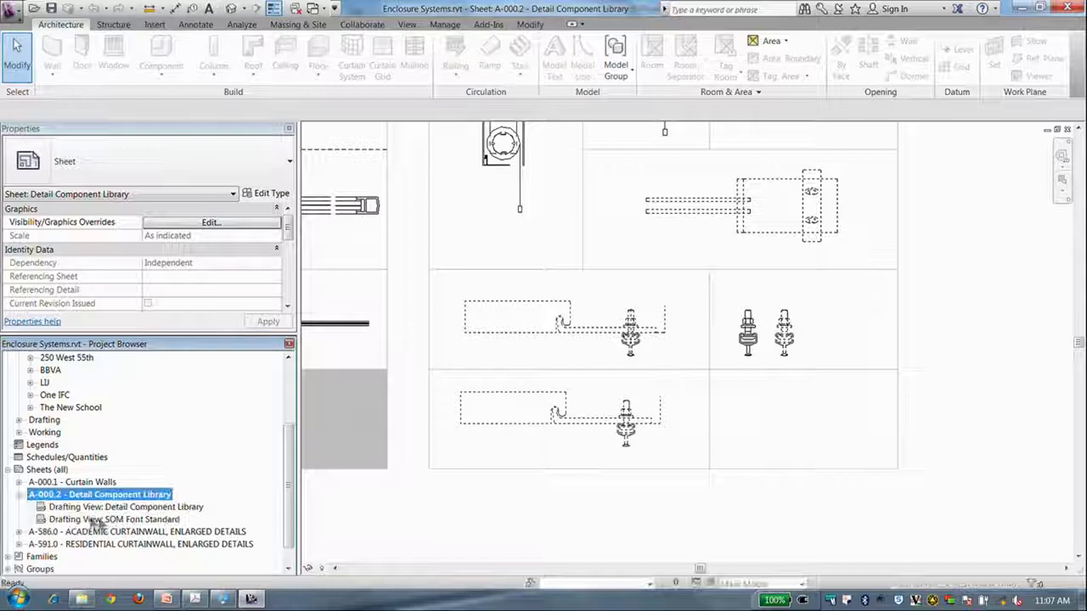
double_click(133, 508)
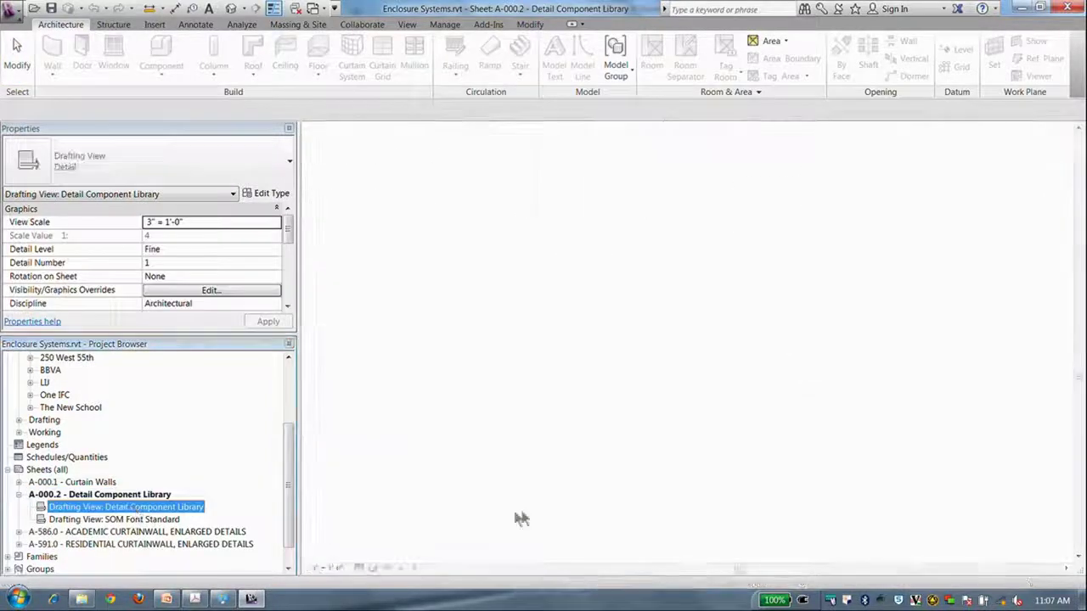
scroll(927, 413, "down", 1)
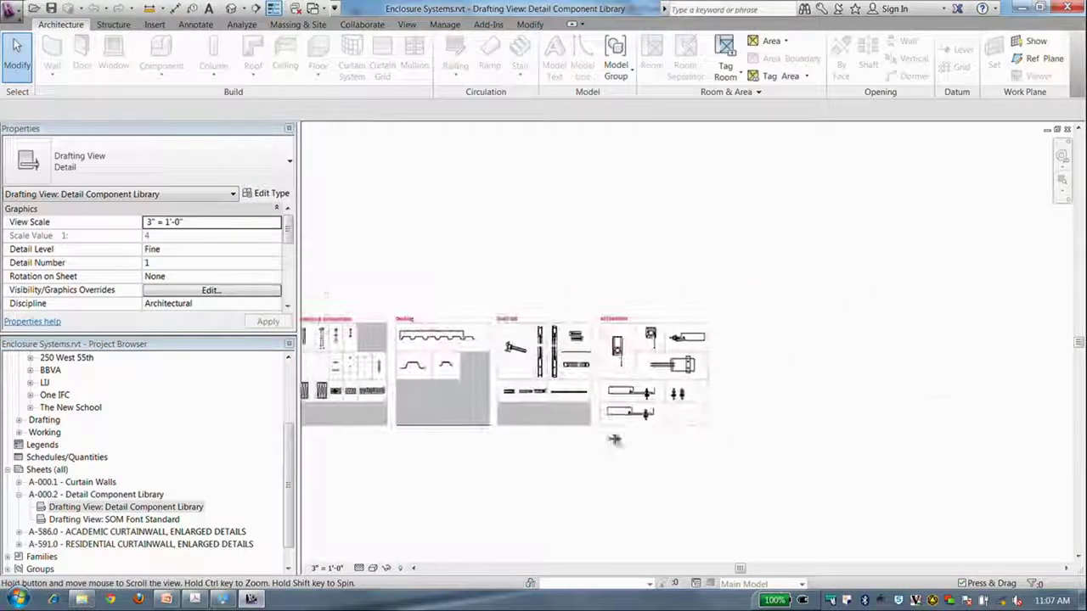
scroll(645, 427, "up", 6)
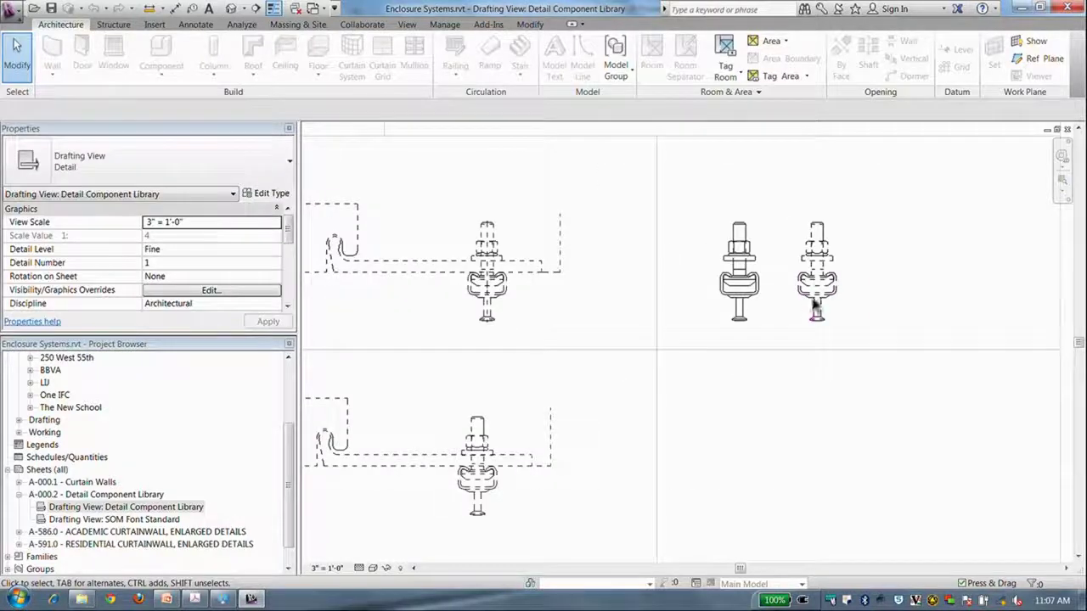
Step: Try to copy the hidden-line stud anchor from the library drafting view into the Curtainwall Anchor_Top of Slab_Section_BLANK.rfa family
left_click(817, 378)
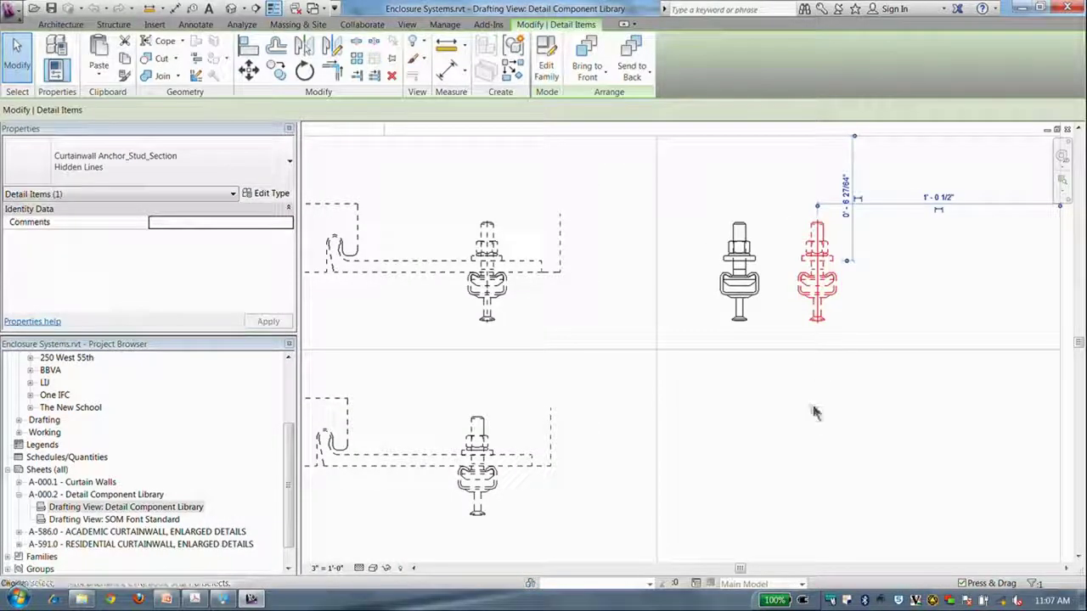
key("ctrl+Tab")
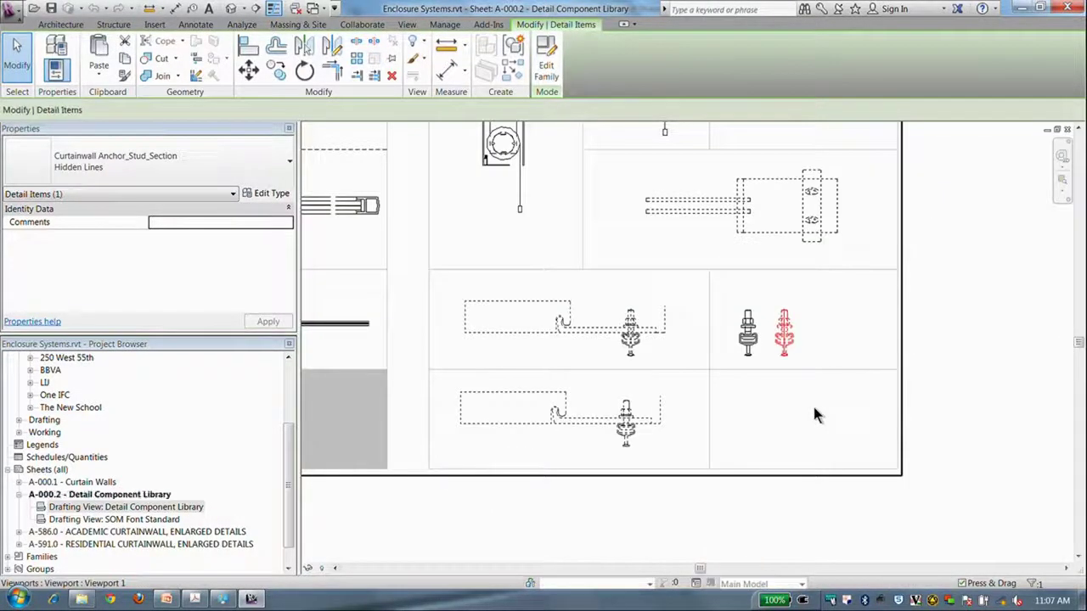
key("ctrl+Tab")
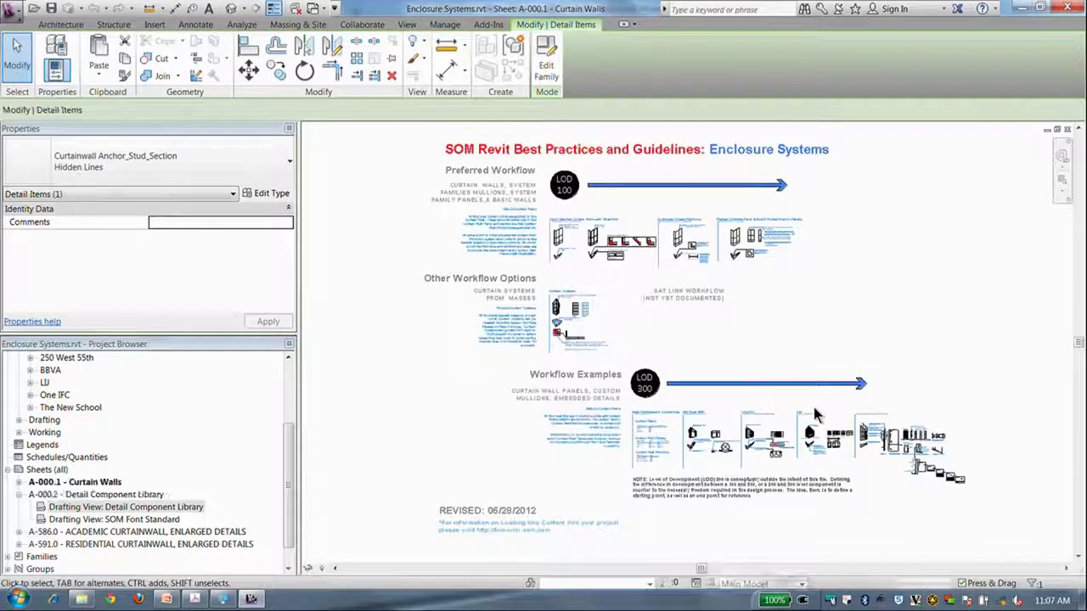
key("ctrl+Tab")
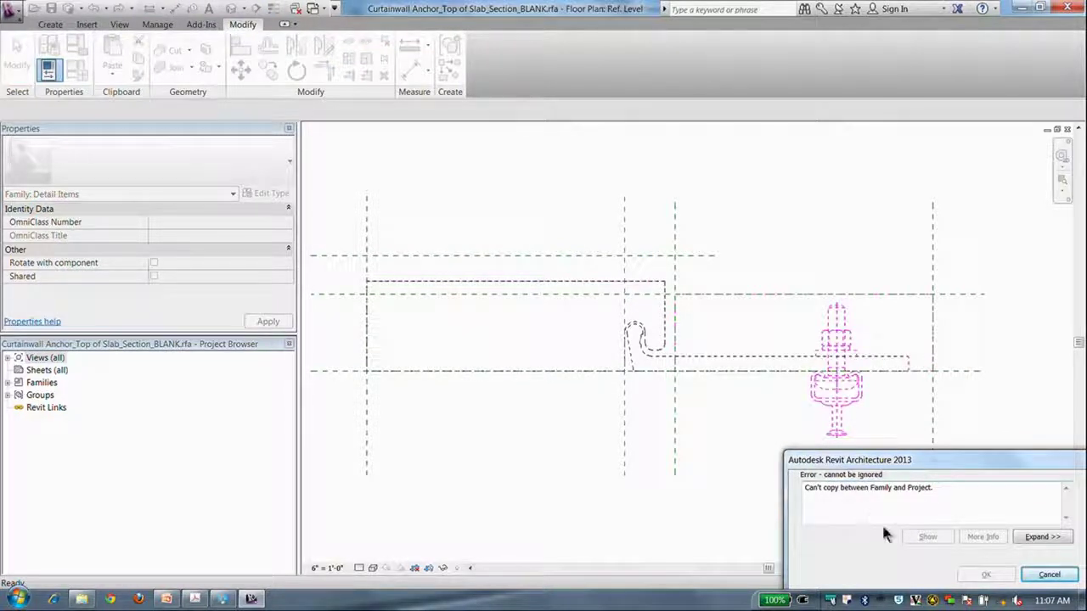
left_click(1049, 574)
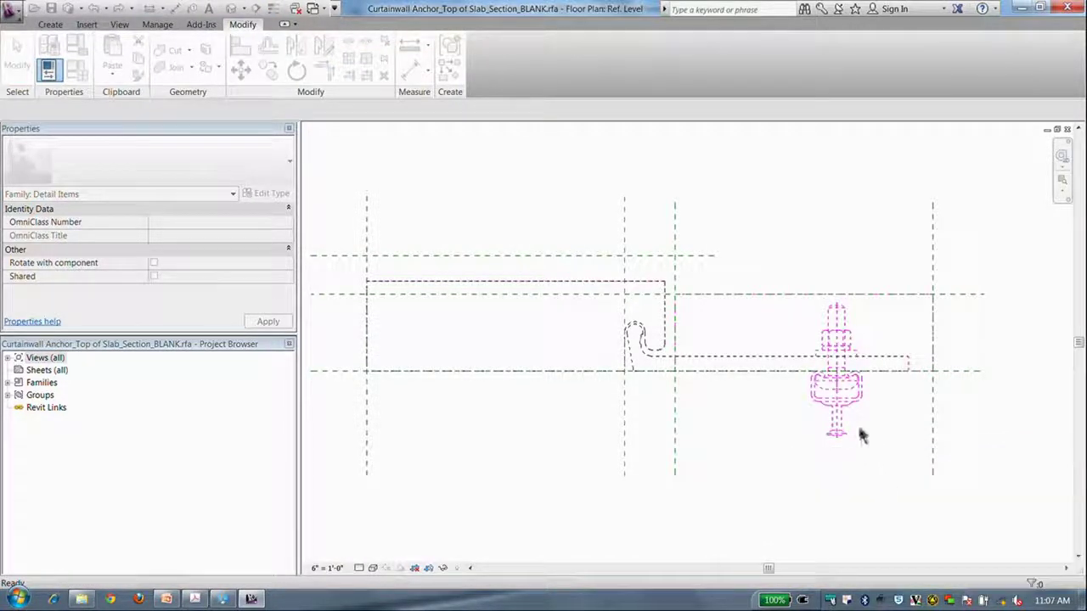
Step: Trace the stud shaft and the nut's side edges from the imported CAD section with picked 1 Black Dash 1/16" lines
left_click(844, 405)
scroll(827, 406, "up", 2)
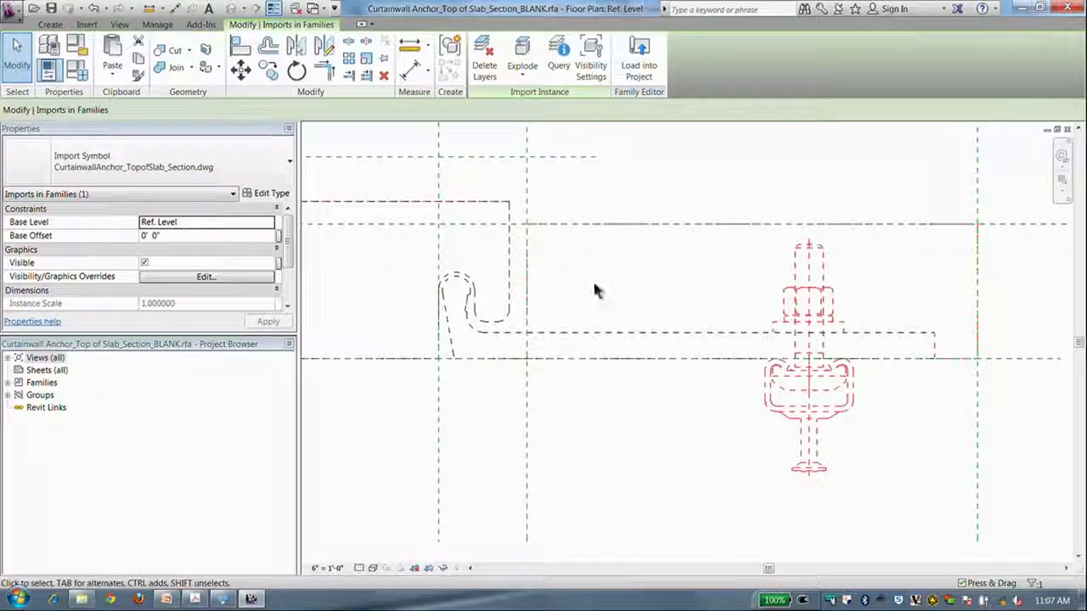
left_click(53, 24)
left_click(110, 49)
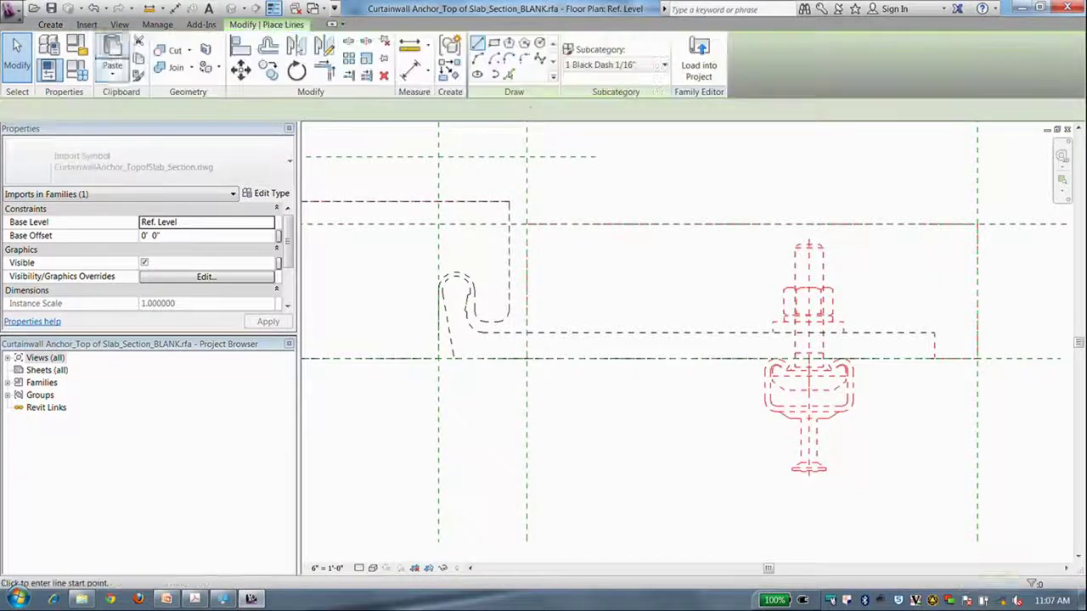
left_click(508, 74)
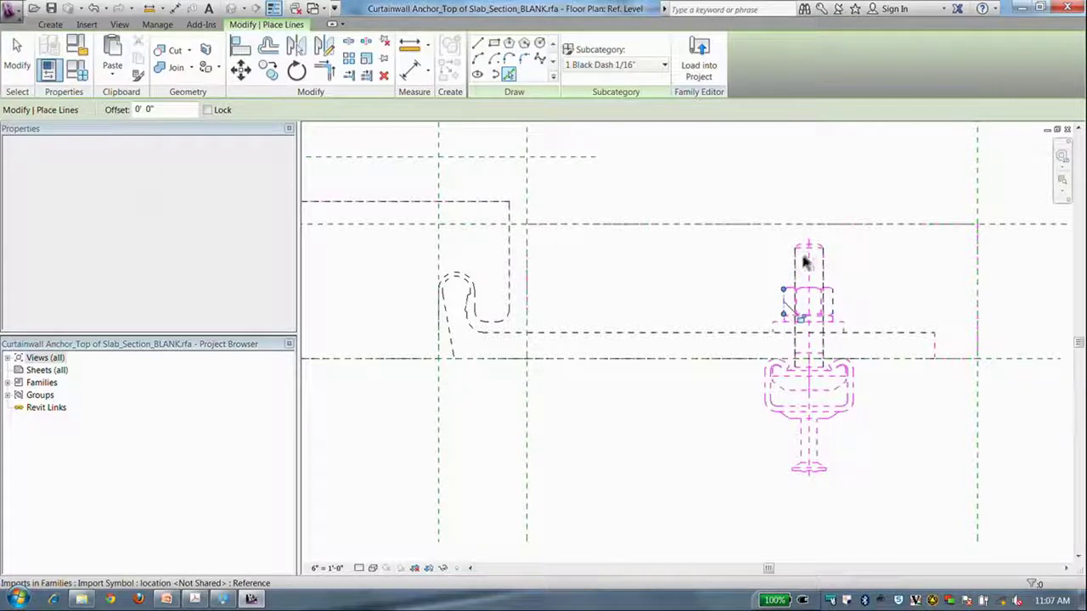
scroll(813, 247, "up", 3)
mouse_move(824, 291)
middle_mouse_down()
mouse_move(825, 138)
mouse_move(817, 213)
mouse_move(822, 190)
middle_mouse_up()
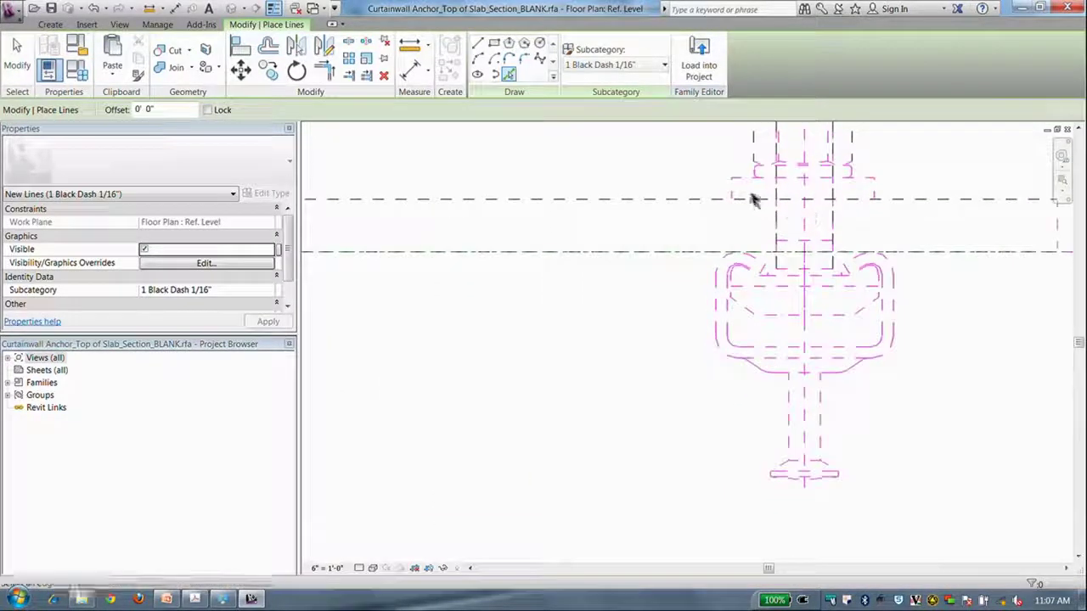
Step: Trace the washer outline, the anchor centerline and the upper horizontal line inside the channel from the CAD import
left_click(746, 182)
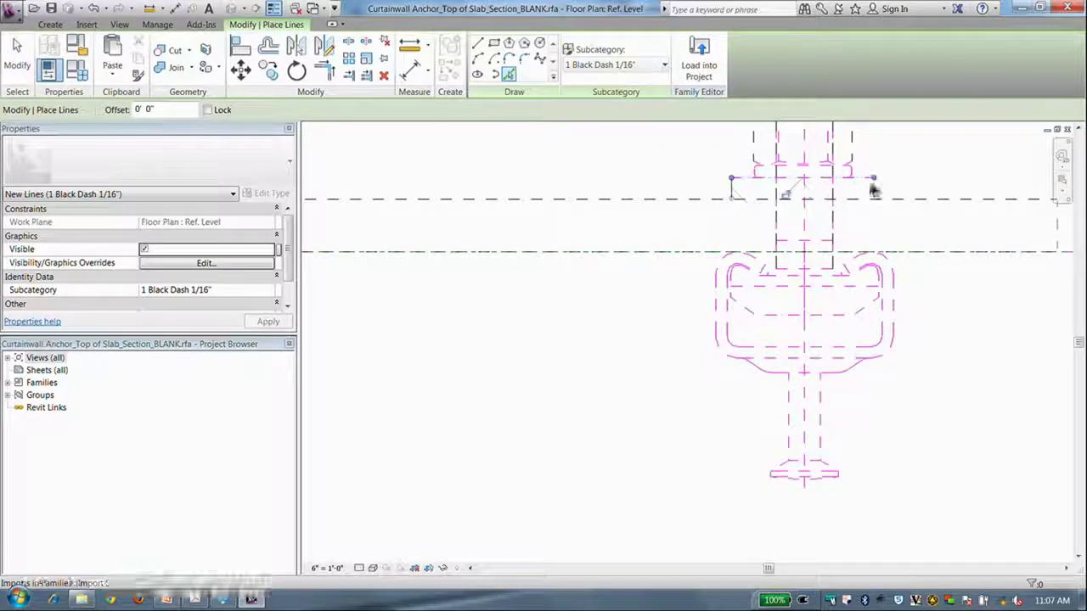
left_click(874, 188)
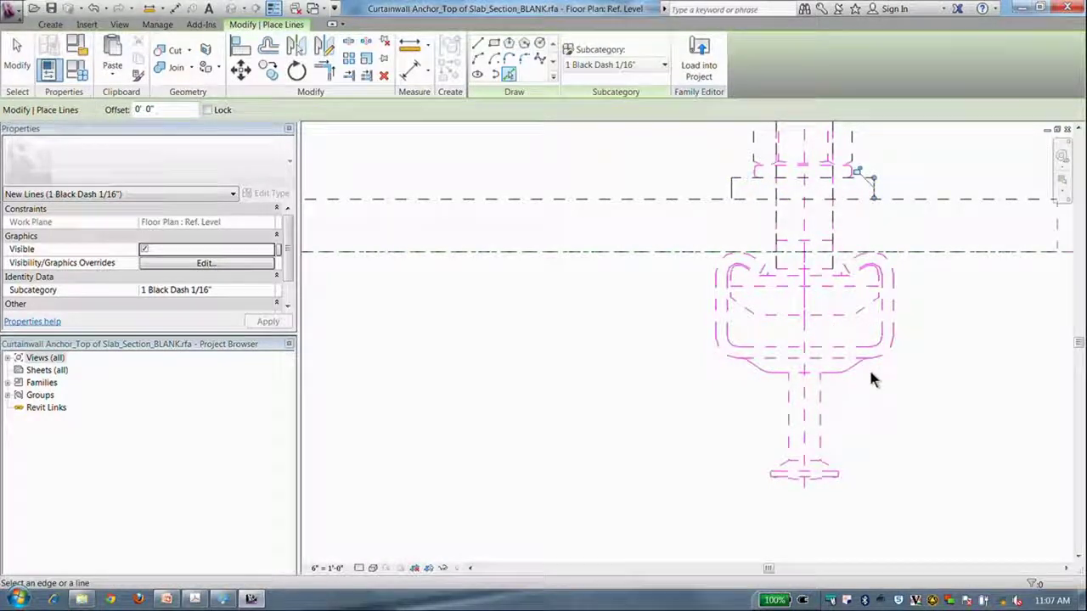
left_click(806, 429)
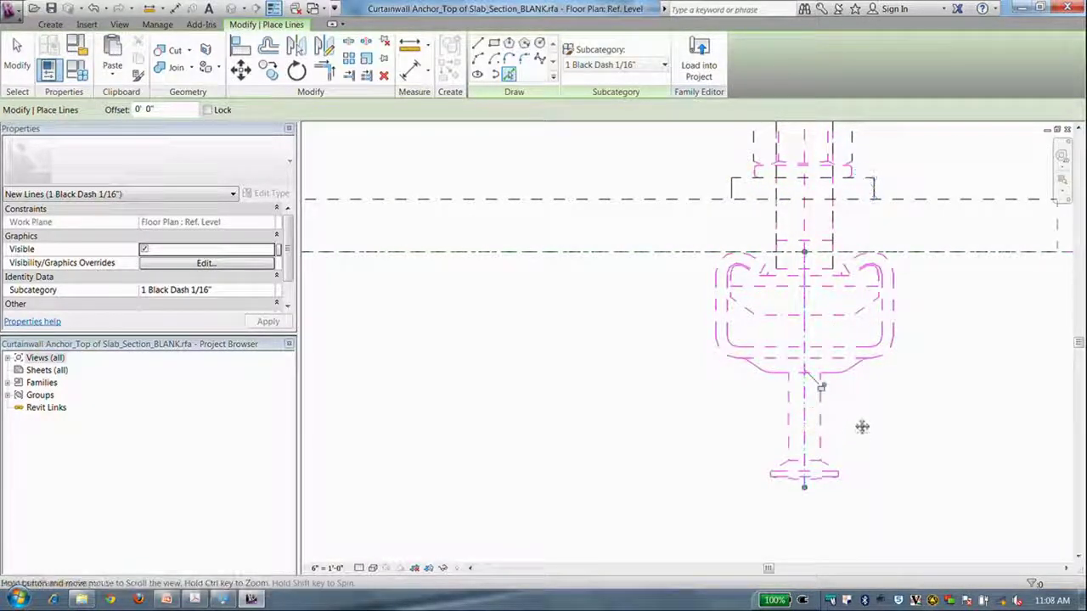
middle_click_drag(861, 427, 863, 501)
mouse_move(863, 304)
middle_mouse_down()
mouse_move(866, 396)
mouse_move(824, 368)
mouse_move(796, 403)
middle_mouse_up()
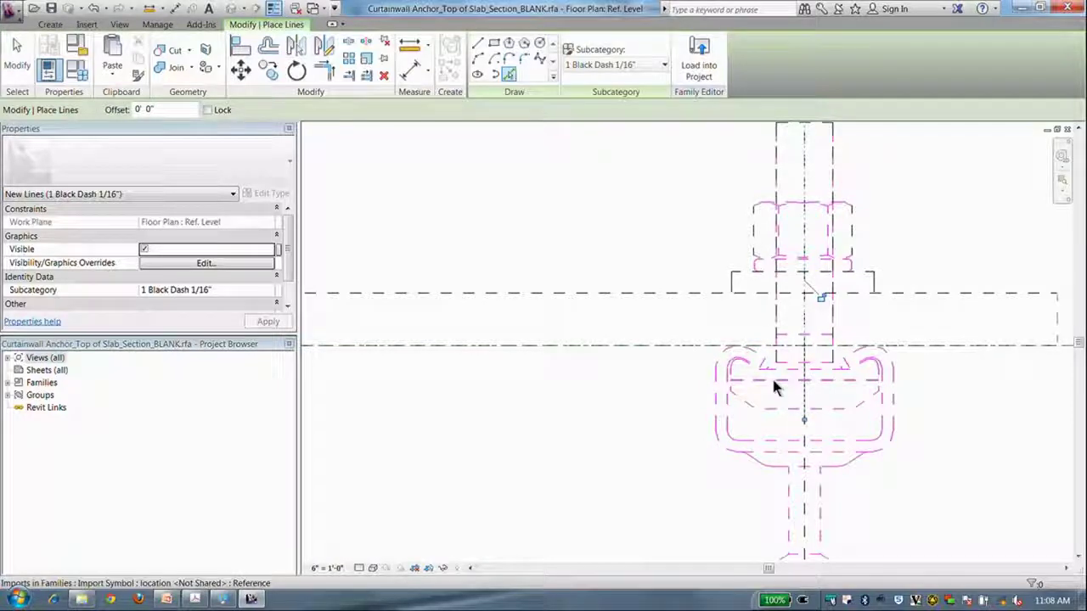
scroll(721, 397, "down", 3)
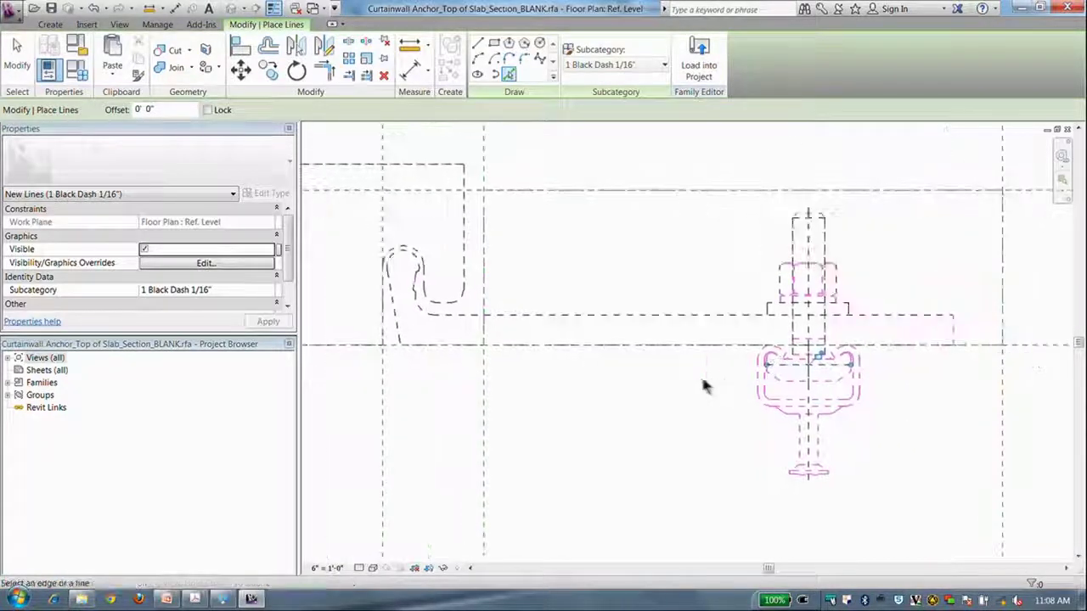
Step: Finish tracing and delete the imported CurtainwallAnchor_TopofSlab_Section.dwg from the family
key("Escape")
scroll(705, 384, "down", 2)
middle_click_drag(718, 382, 794, 376)
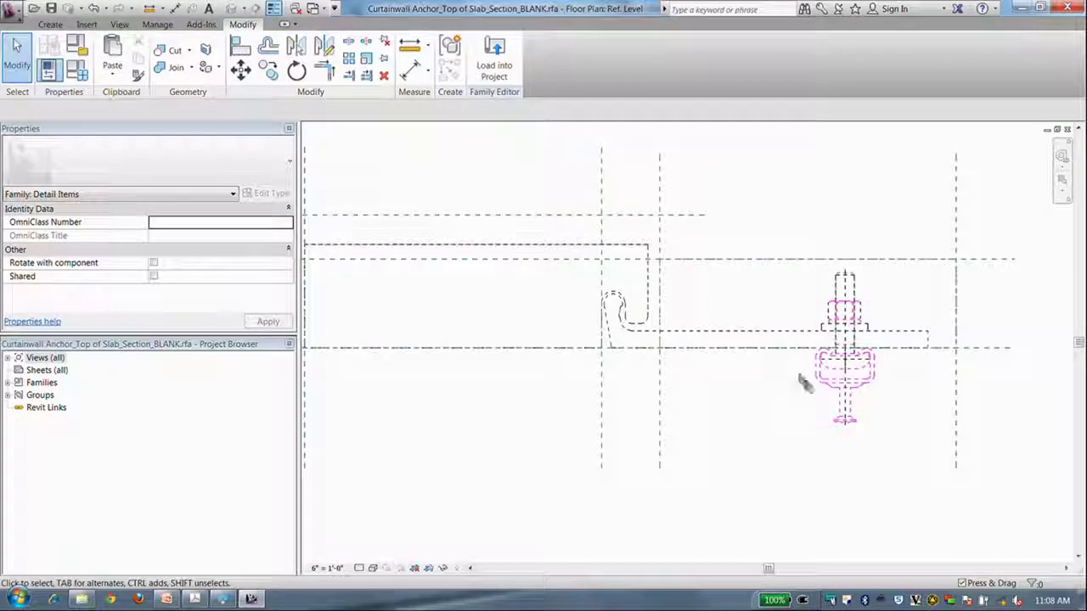
left_click(820, 410)
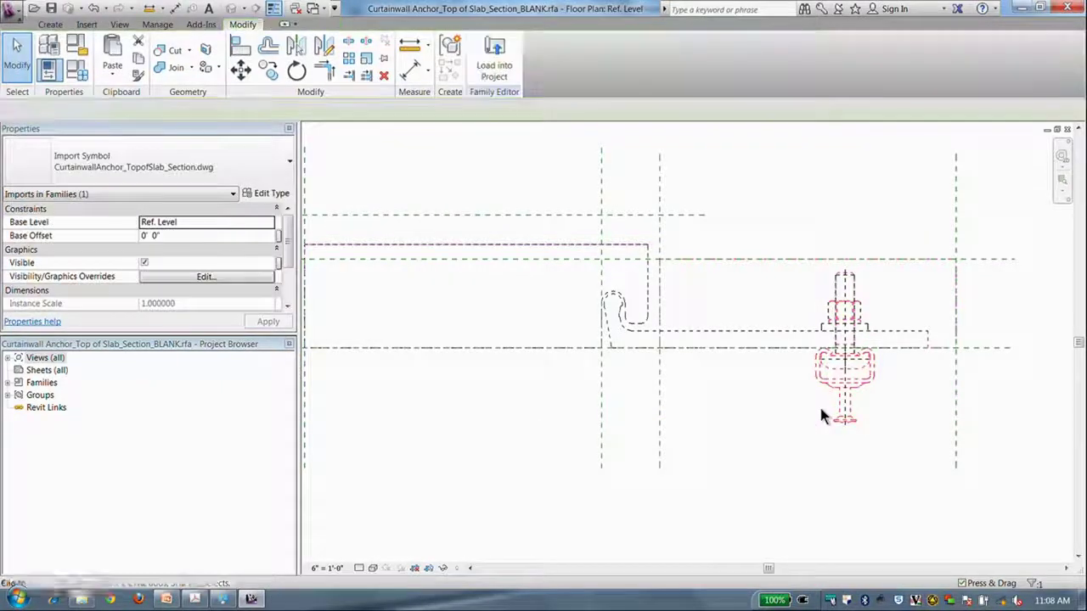
key("Escape")
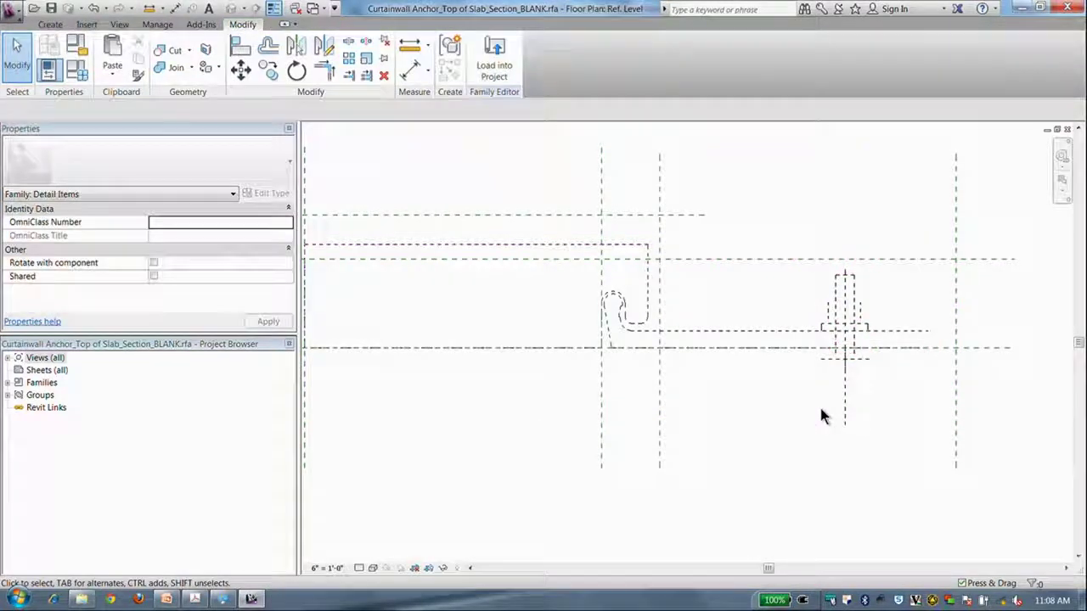
Step: Delete the two traced nut side lines and extend both stud shaft lines down to the horizontal channel line
scroll(837, 365, "up", 3)
left_click(837, 363)
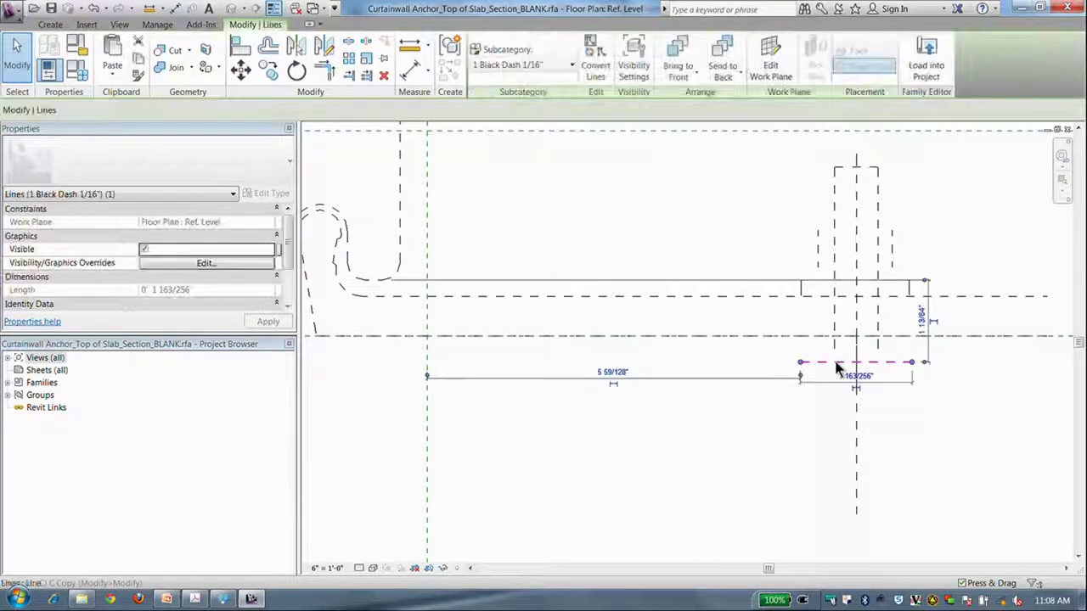
left_click(832, 403)
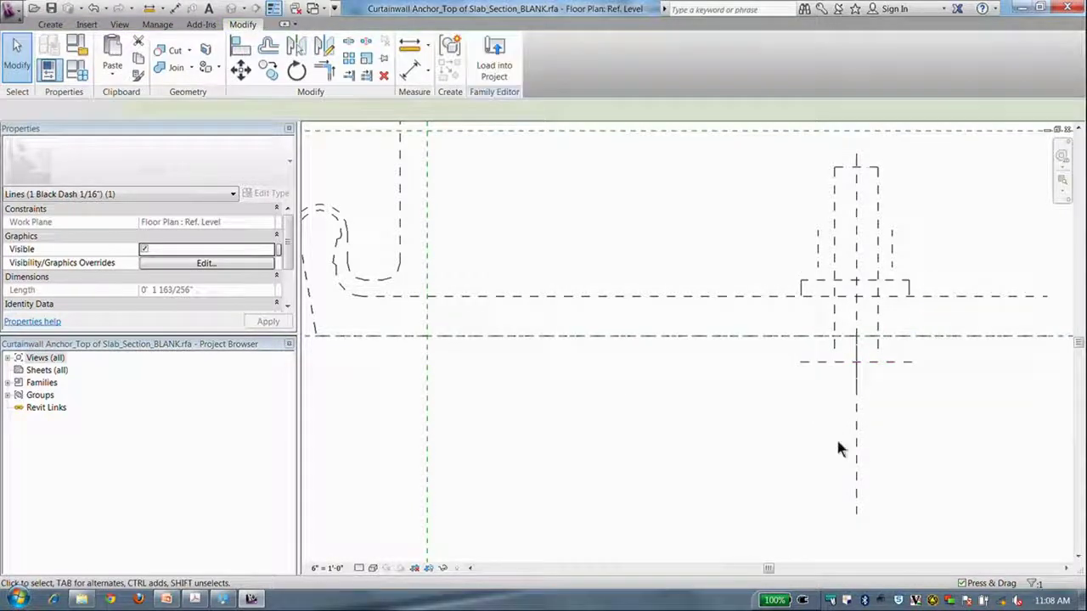
left_click(820, 251)
key("Delete")
left_click(890, 246)
key("Delete")
left_click(878, 353)
left_click_drag(879, 358, 839, 360)
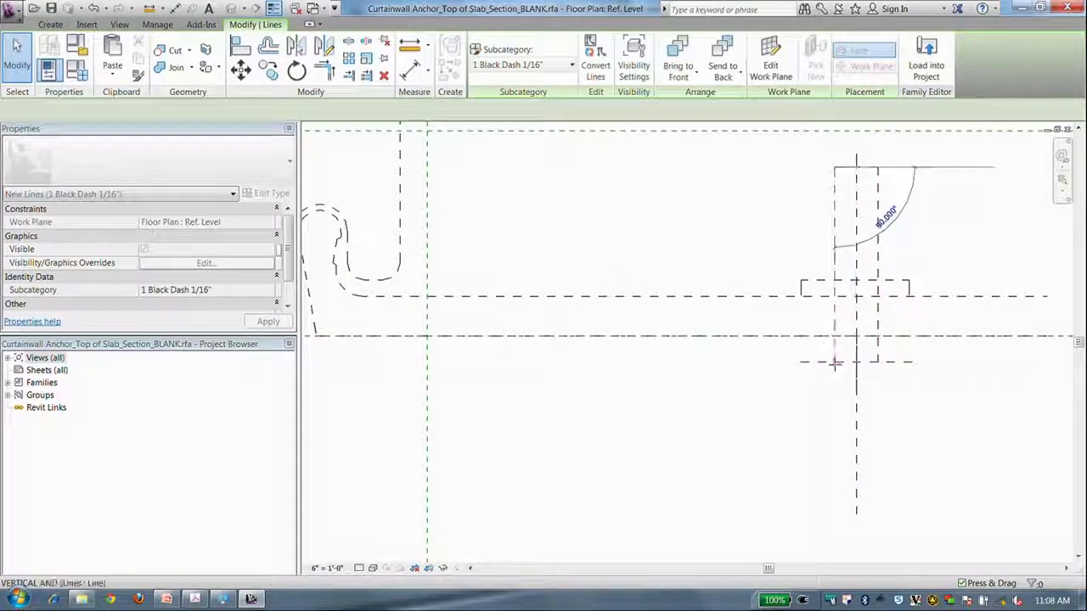
left_click(820, 408)
scroll(824, 419, "down", 4)
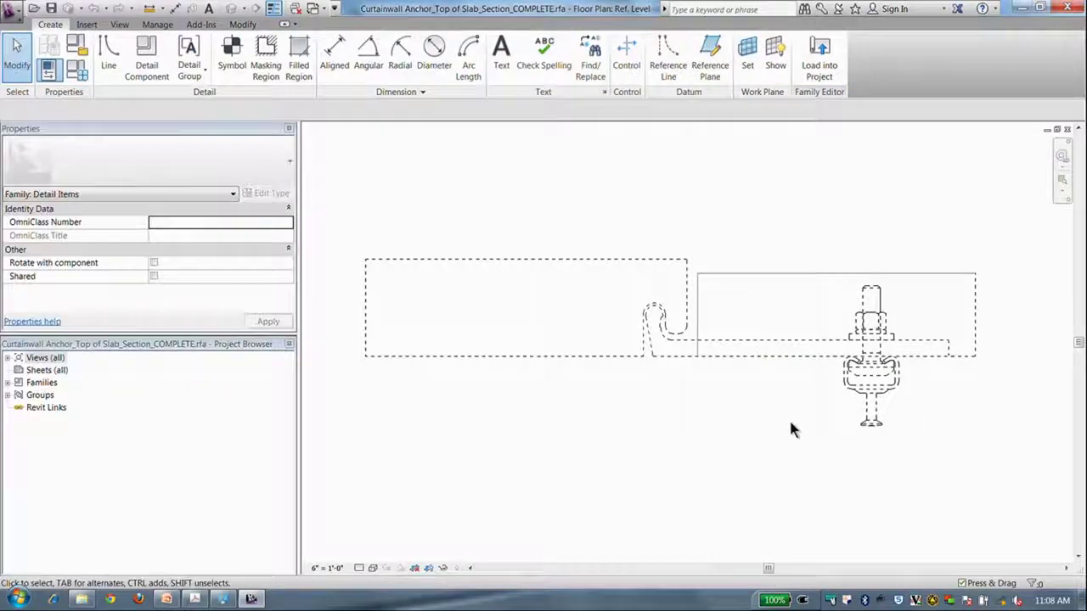
Step: Copy the Curtainwall Anchor_Stud_Section component from the COMPLETE family and paste it beside the anchor plate in the BLANK family
left_click(877, 367)
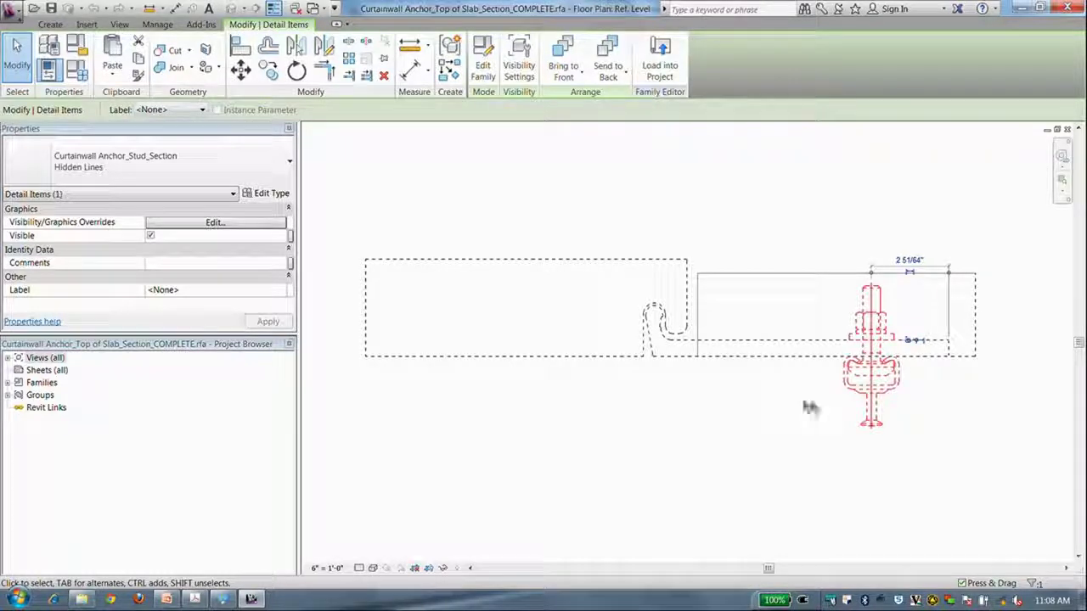
key("ctrl+Tab")
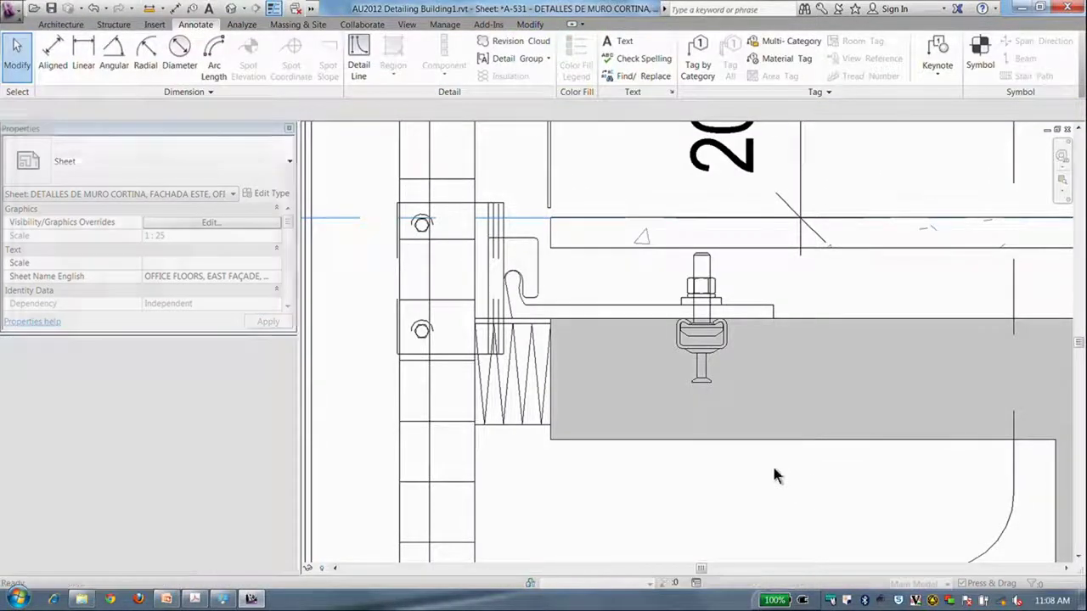
key("ctrl+Tab")
key("ctrl+Tab")
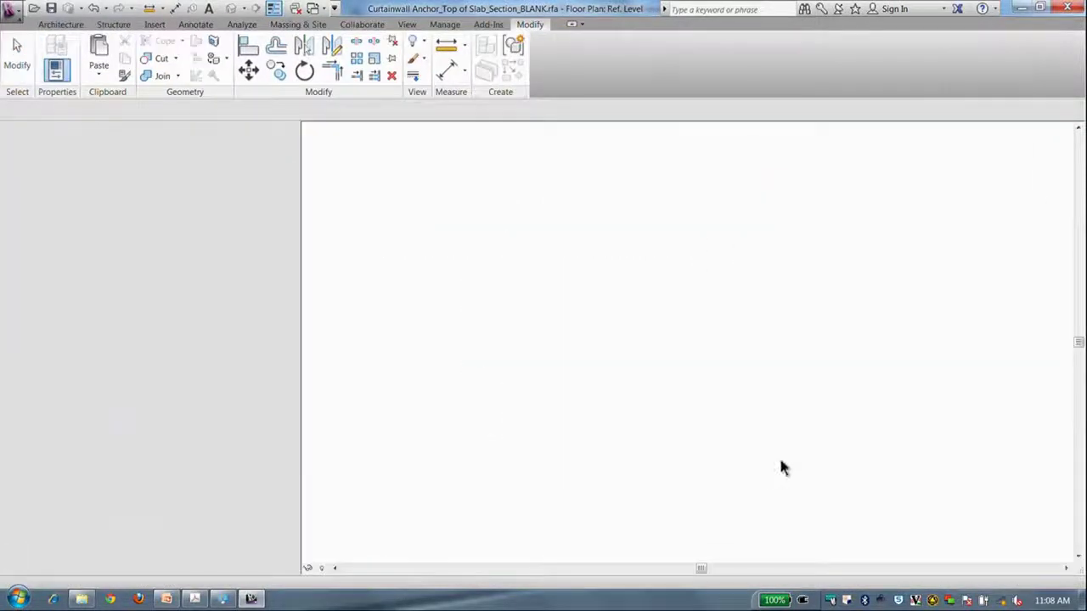
key("ctrl+Tab")
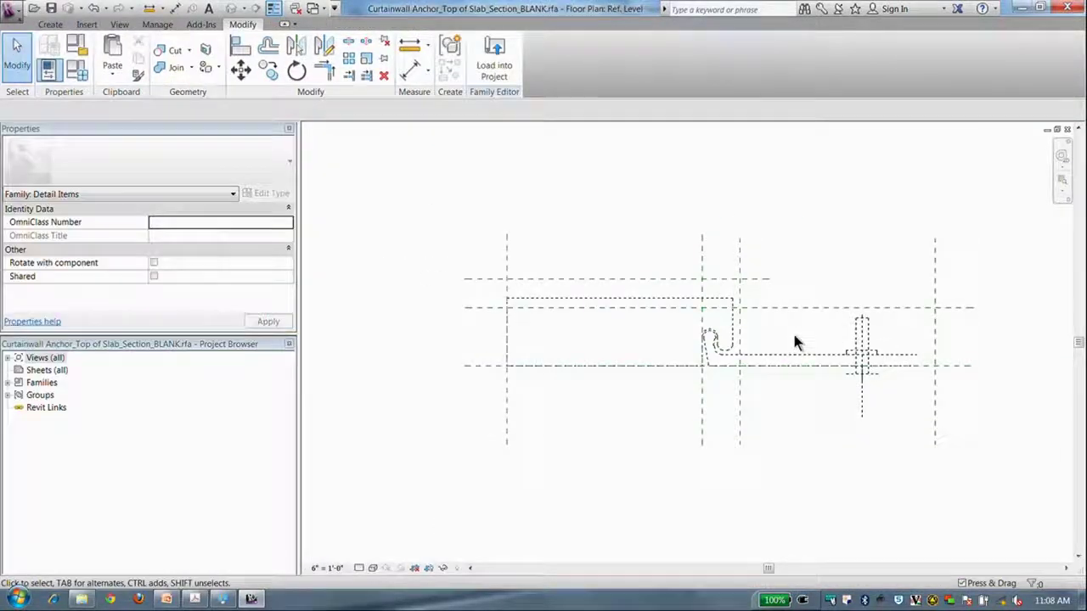
key("ctrl+v")
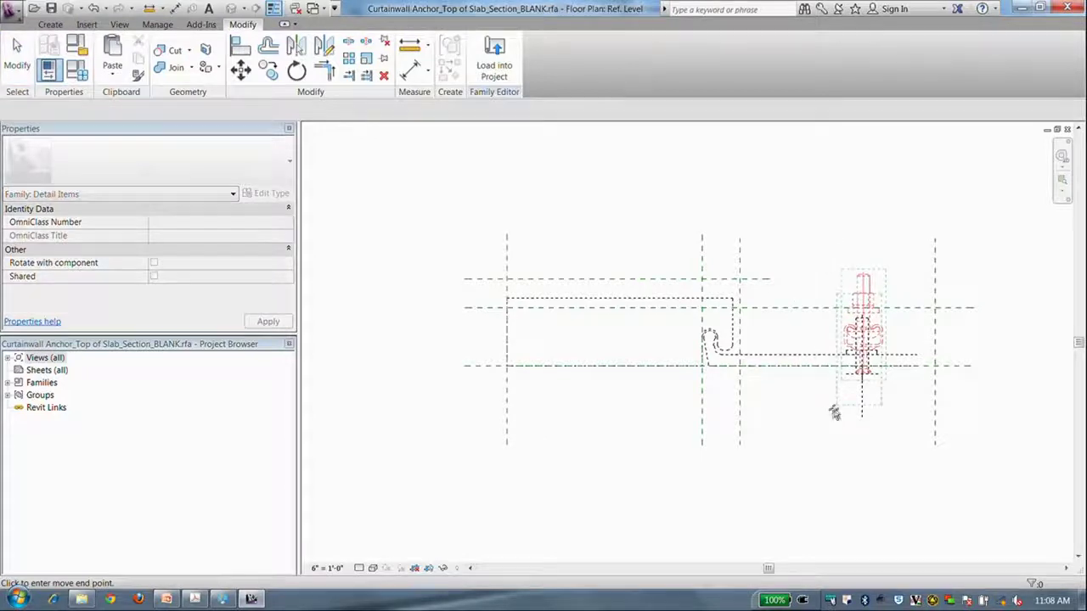
left_click(985, 415)
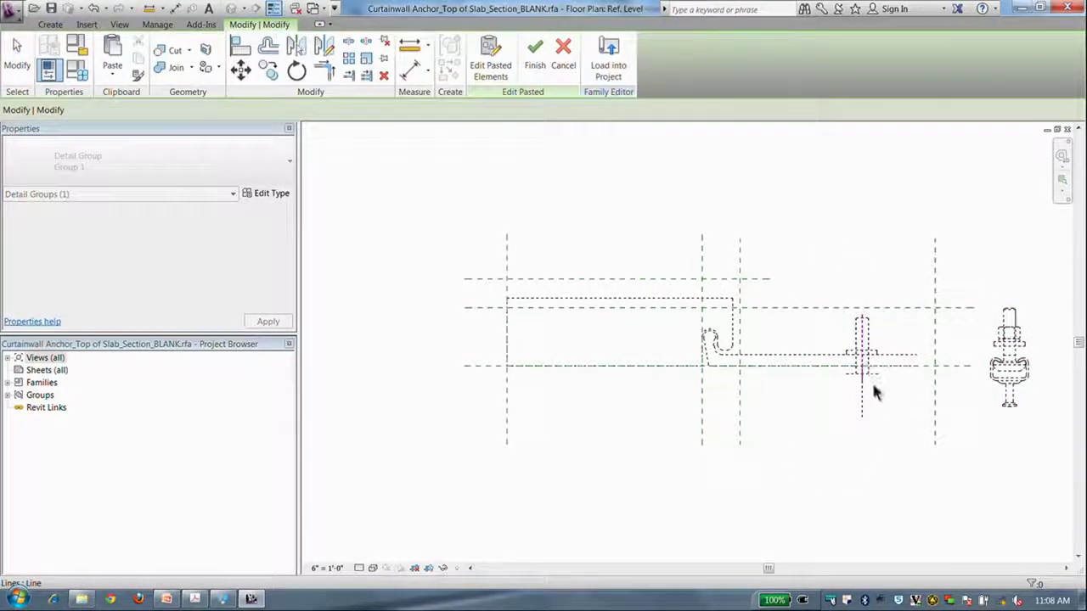
Step: Delete the hand-traced stud shaft and washer lines from the anchor plate
left_click(820, 323)
left_click_drag(816, 272, 897, 453)
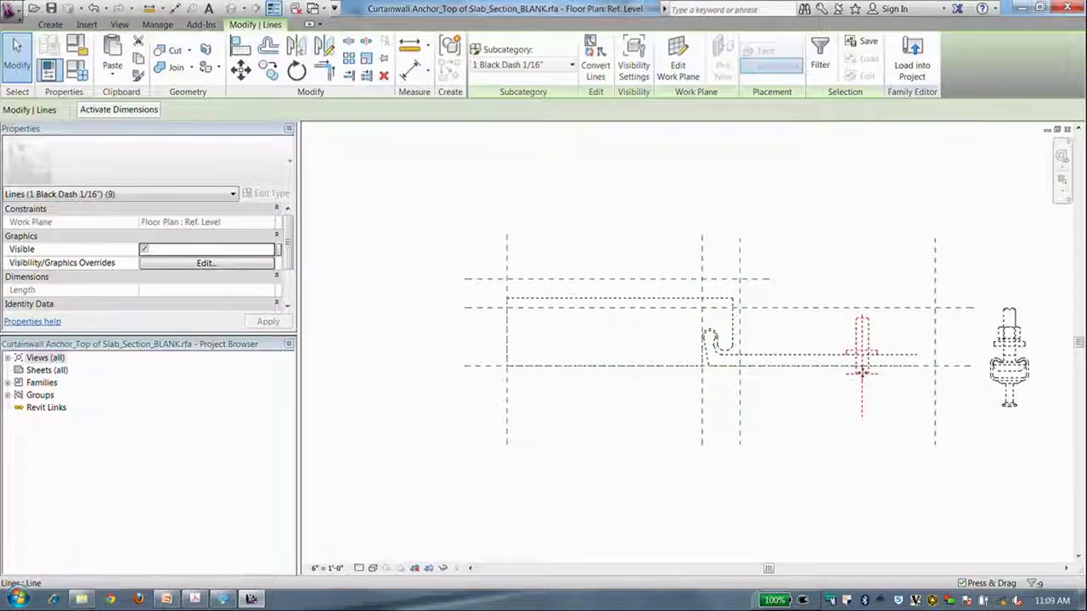
scroll(862, 370, "up", 3)
key("Tab")
left_click(876, 299)
key("Delete")
left_click_drag(803, 247, 915, 365)
key("Delete")
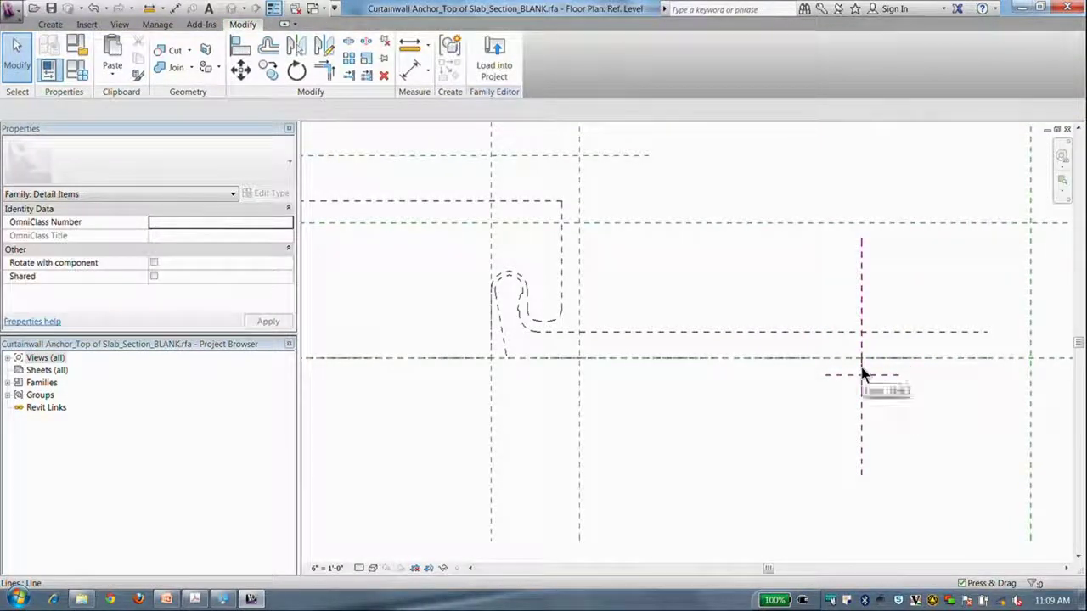
Step: Move the pasted stud component onto the traced centerline, with its washer seated on the plate's upper edge
scroll(900, 425, "down", 3)
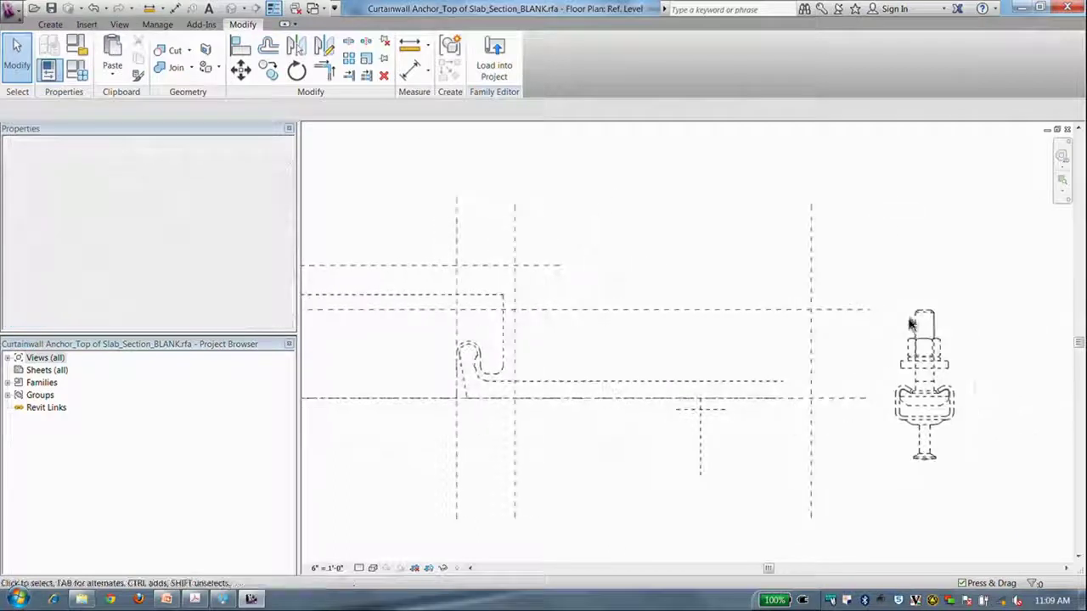
left_click(919, 320)
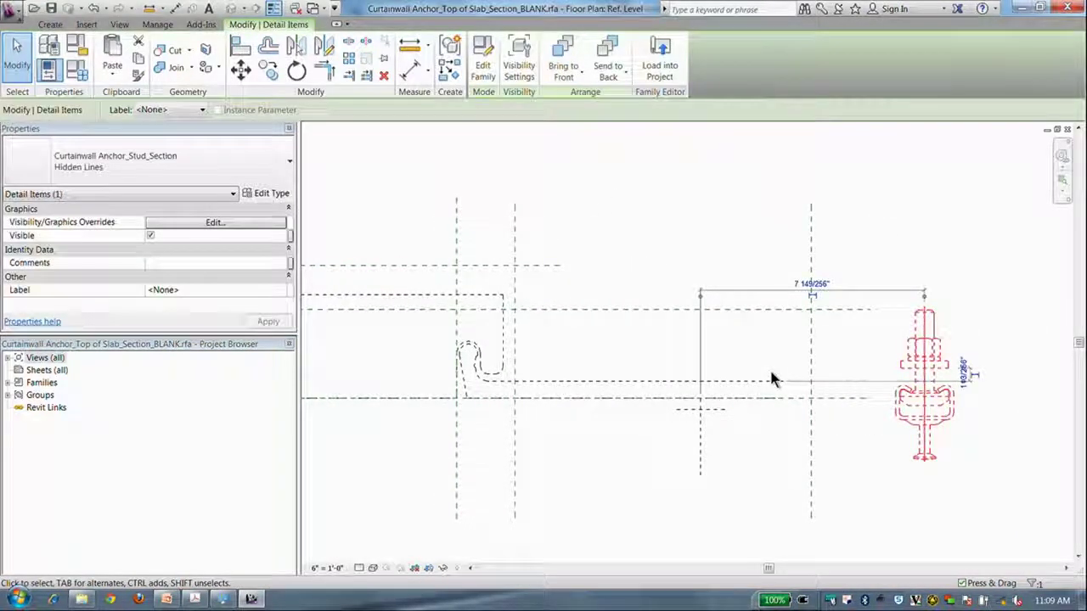
key("m")
key("v")
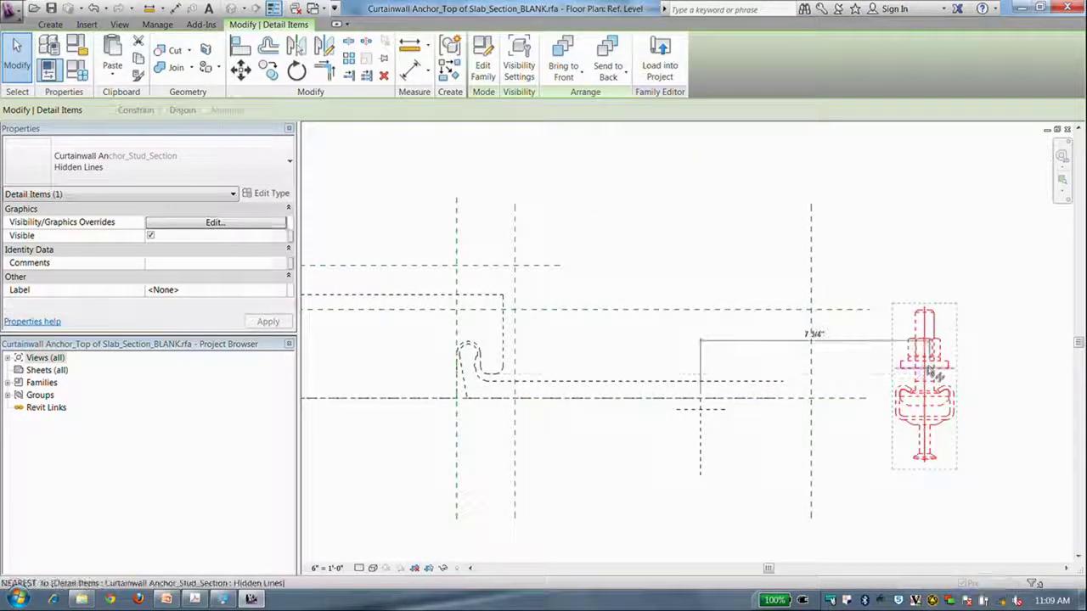
left_click(934, 374)
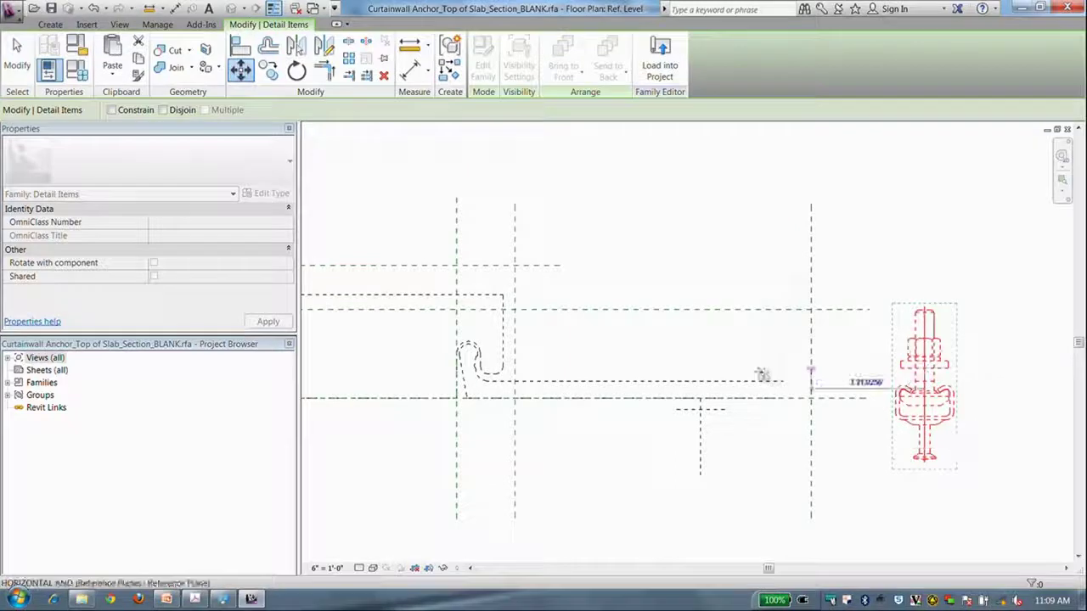
left_click(701, 384)
key("Escape")
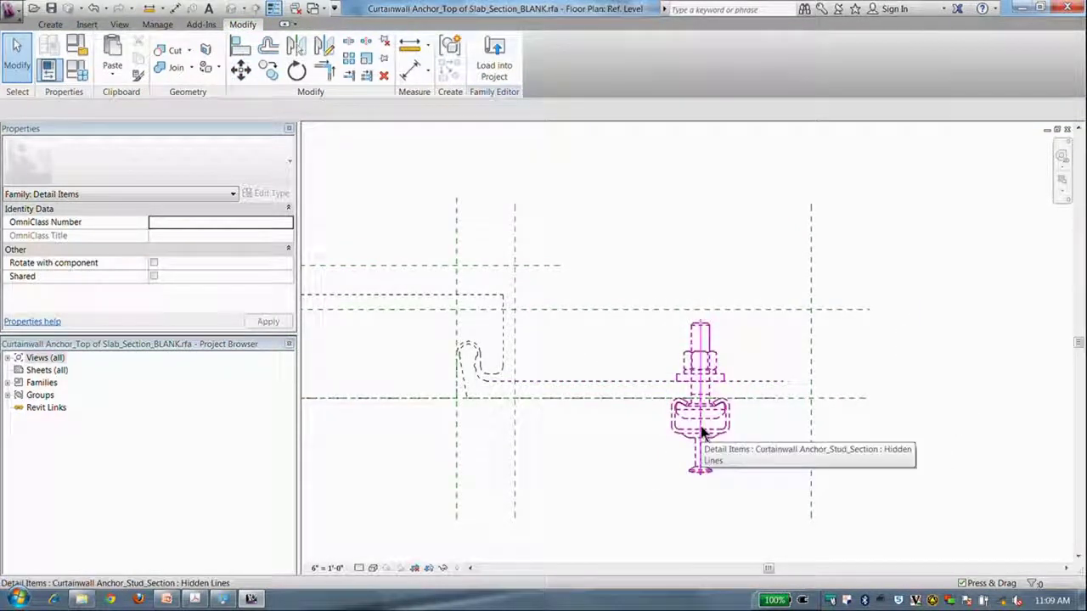
middle_click_drag(609, 458, 701, 436)
scroll(722, 431, "down", 2)
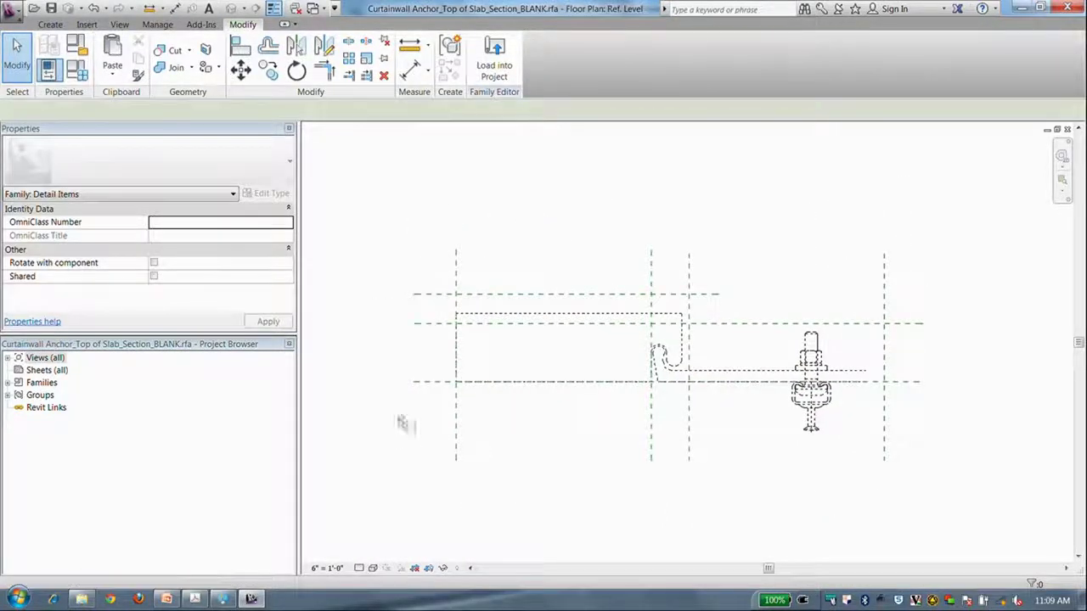
Step: Add aligned vertical dimensions from the lower horizontal reference plane to the Depth planes on the hooked channel side and on the stud plate side
key("d")
key("i")
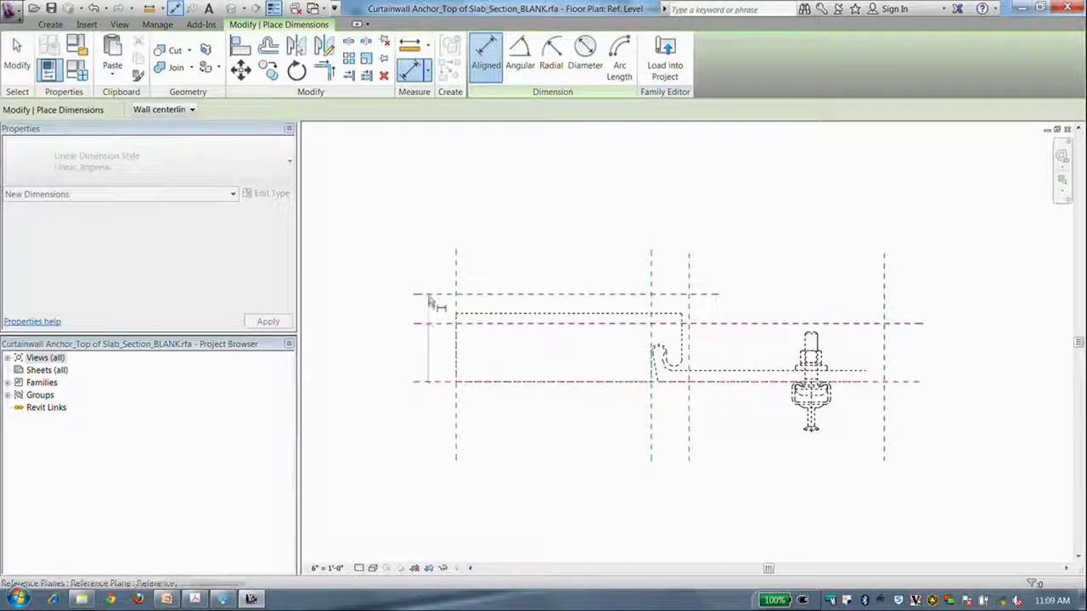
left_click(426, 254)
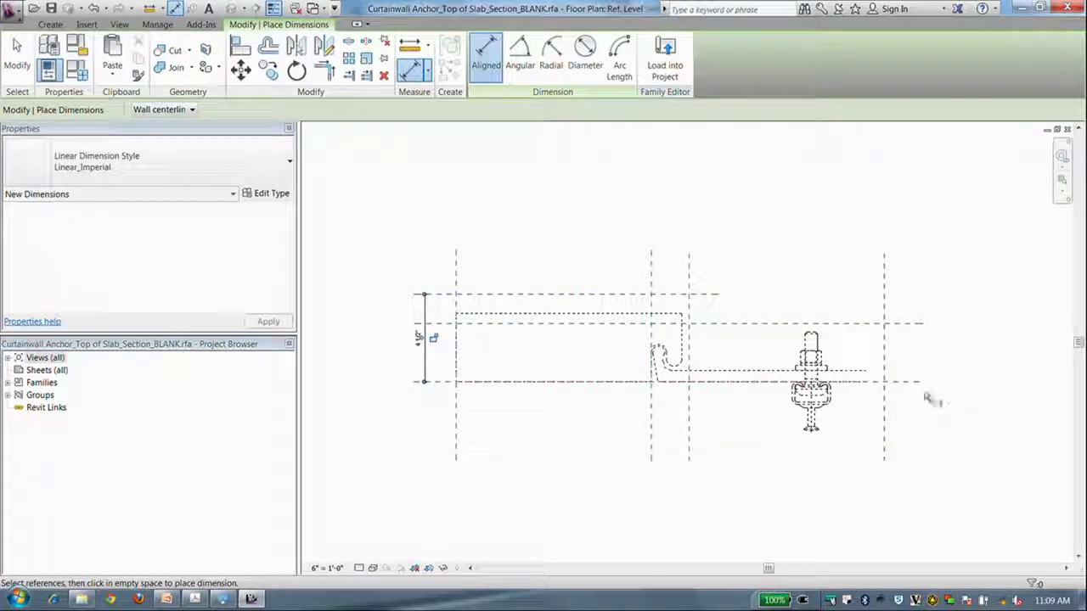
left_click(921, 383)
left_click(928, 265)
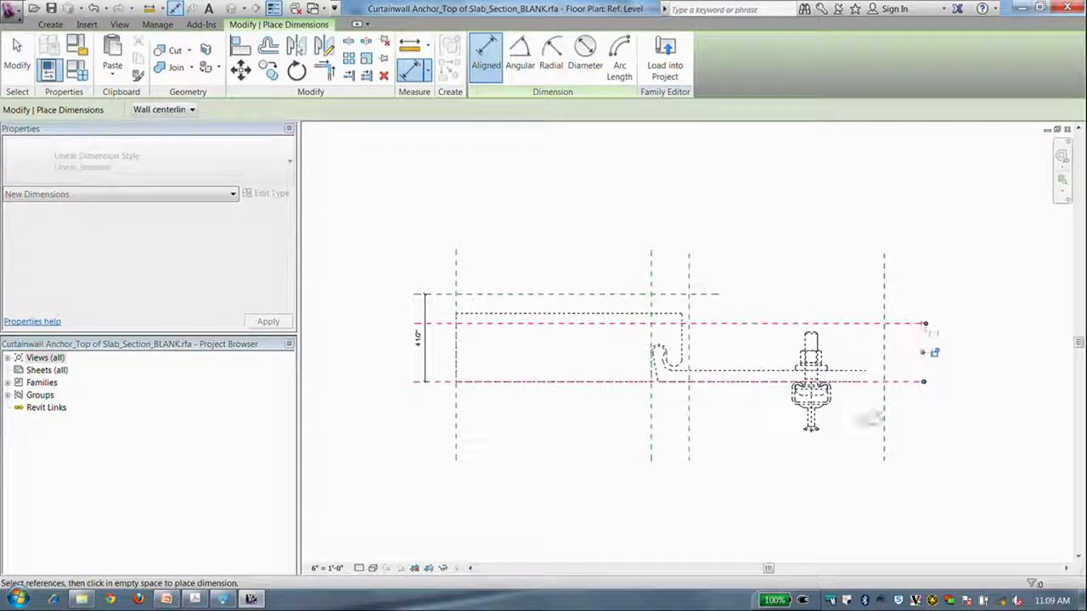
Step: Add aligned horizontal dimensions across the vertical reference planes bounding the hooked channel and across those bounding the stud plate
left_click(692, 429)
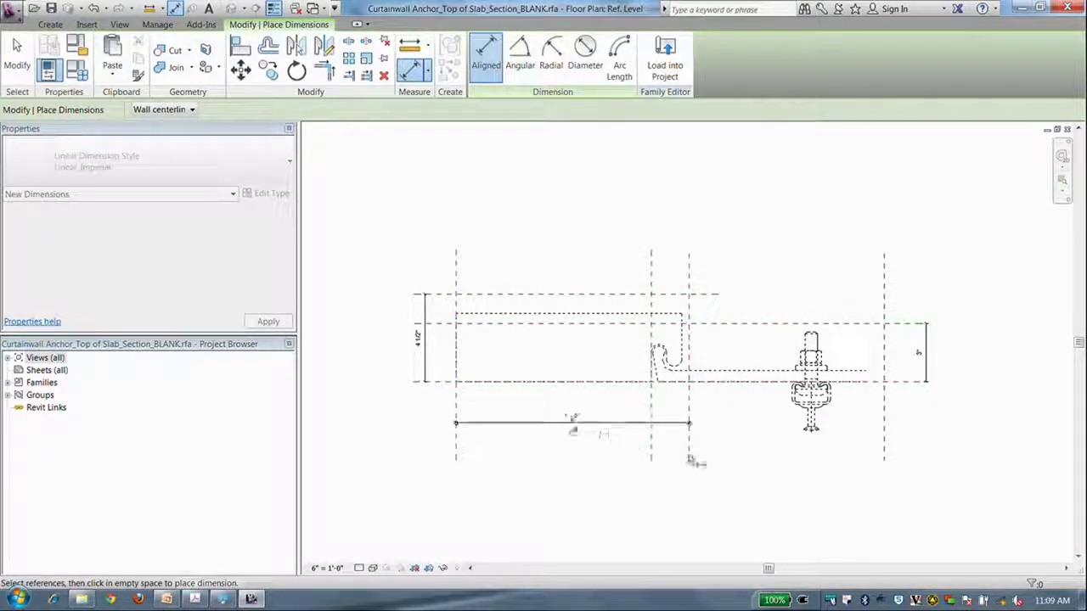
left_click(653, 452)
left_click(652, 452)
left_click(882, 445)
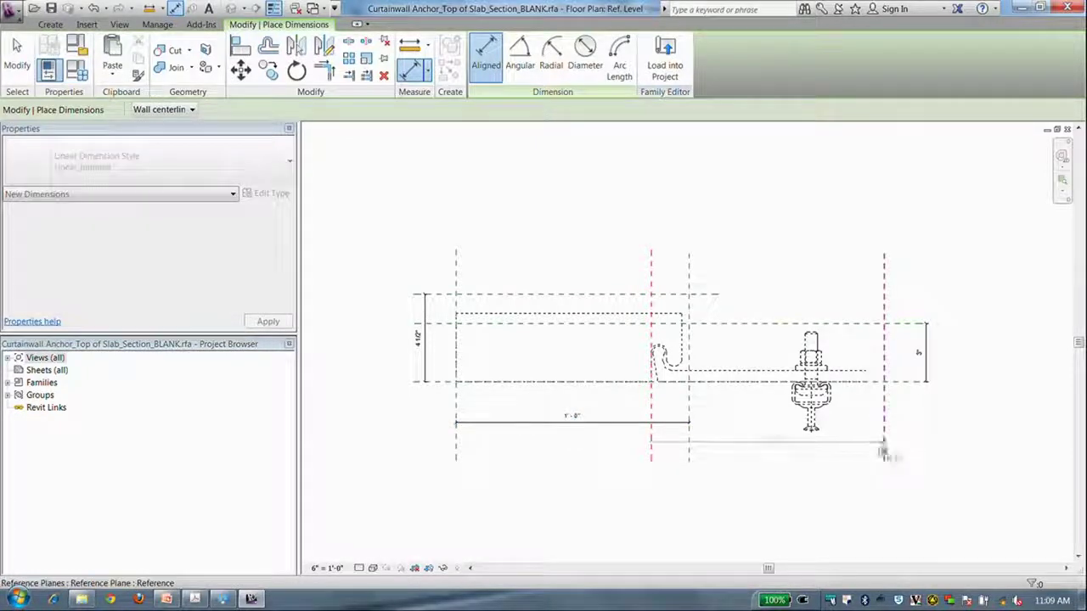
left_click(855, 462)
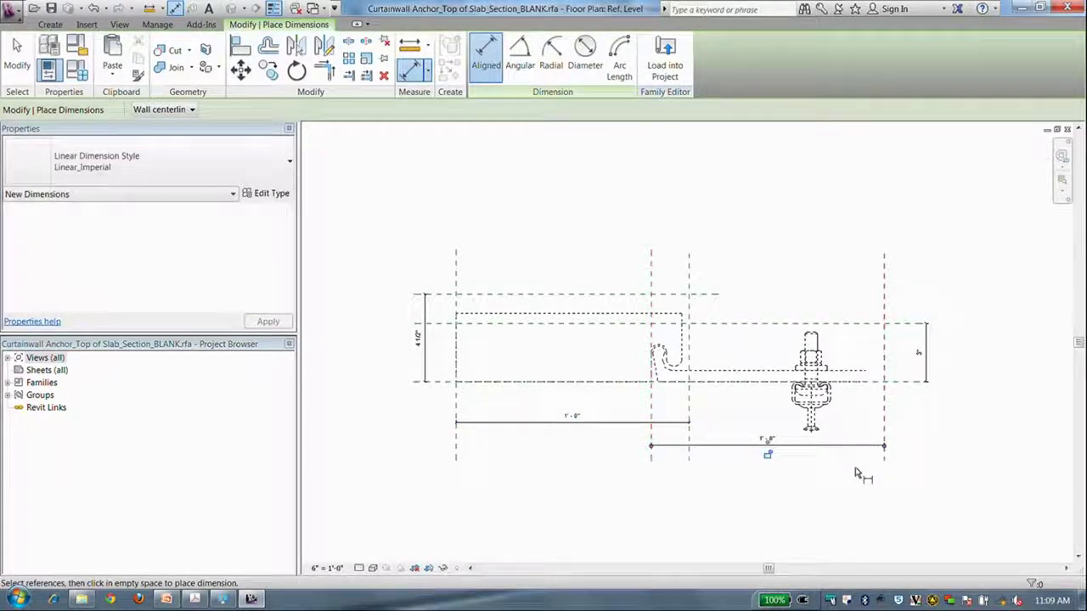
key("Escape")
key("Escape")
Step: Label the stud plate's horizontal dimension with the Length1 parameter and its vertical dimension with Depth1
left_click(854, 446)
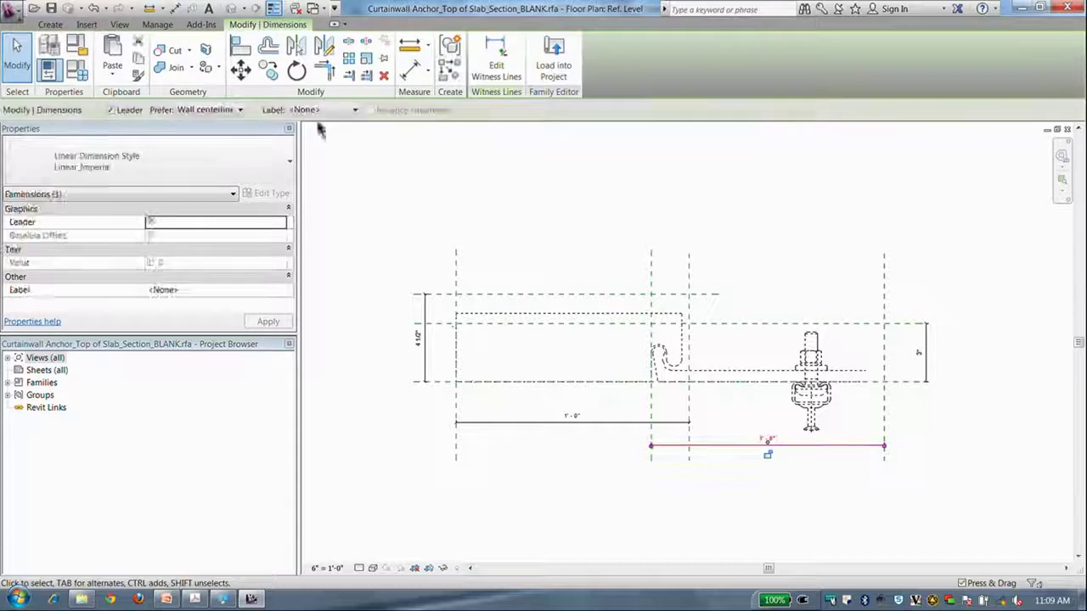
left_click(323, 110)
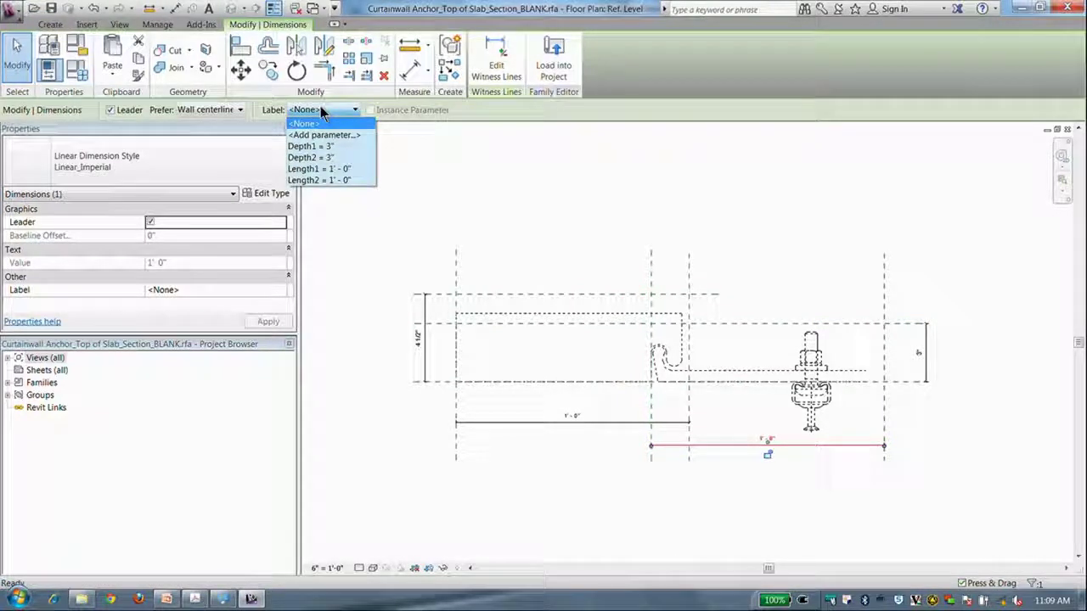
left_click(353, 168)
left_click(805, 313)
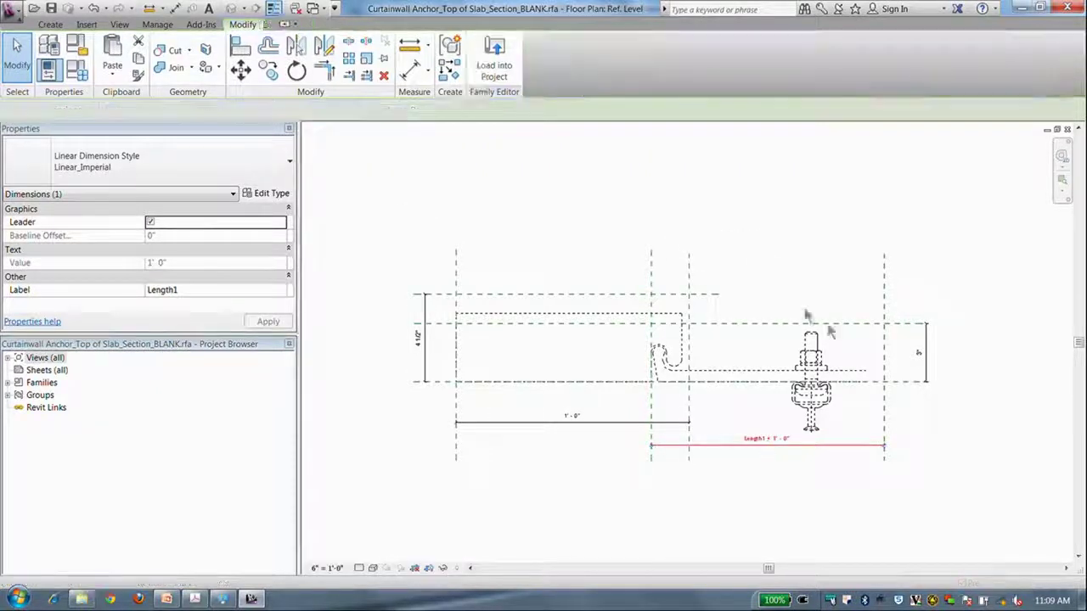
left_click(926, 365)
left_click(306, 111)
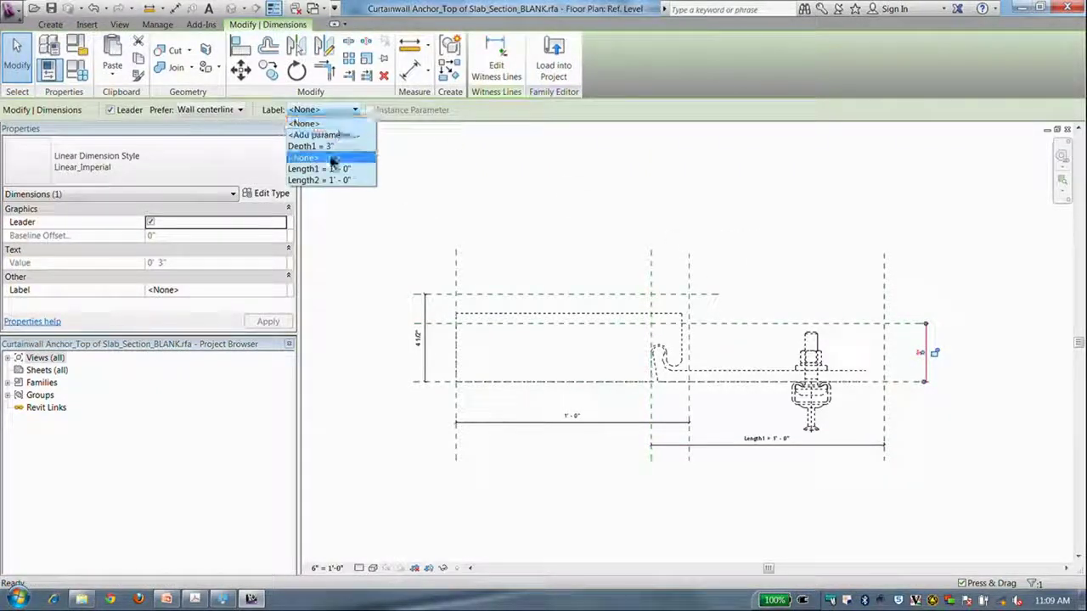
left_click(311, 146)
left_click(397, 293)
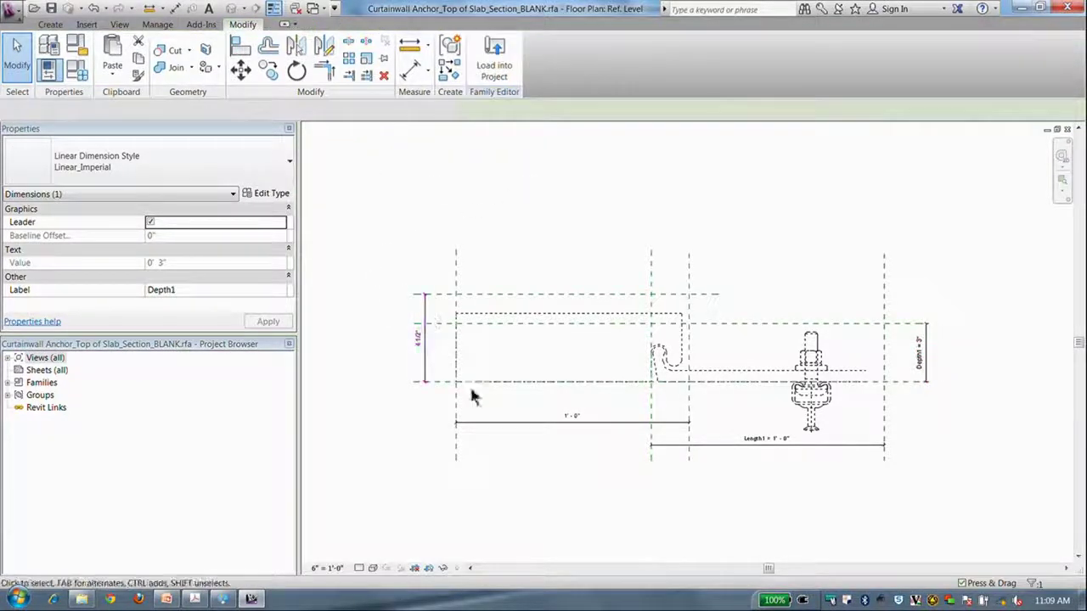
Step: Label the hooked channel's horizontal dimension with the Length2 parameter and its vertical dimension with Depth2
left_click(572, 423)
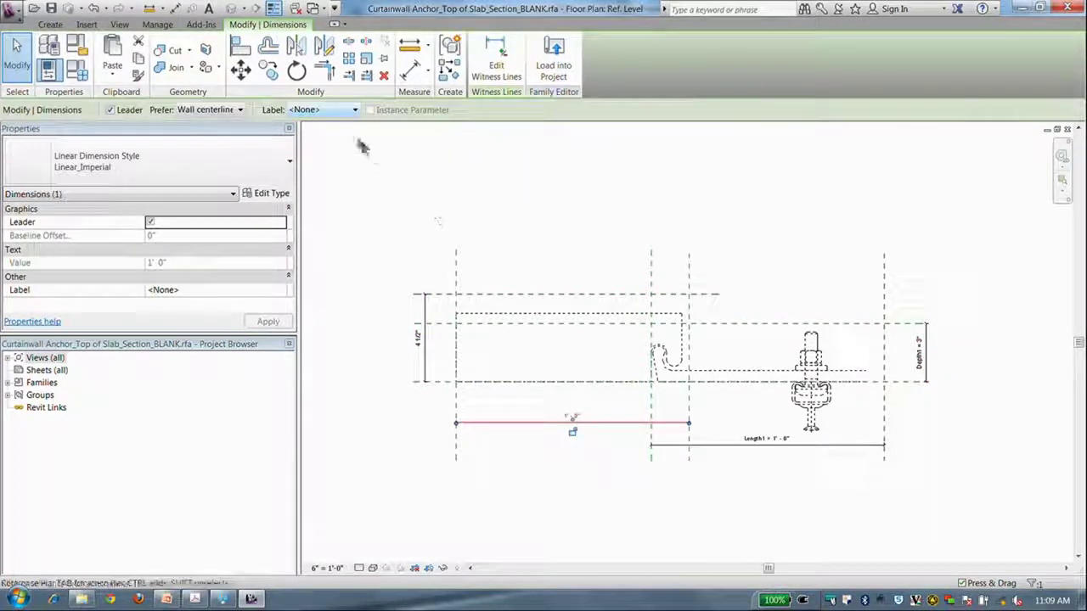
left_click(339, 110)
left_click(340, 180)
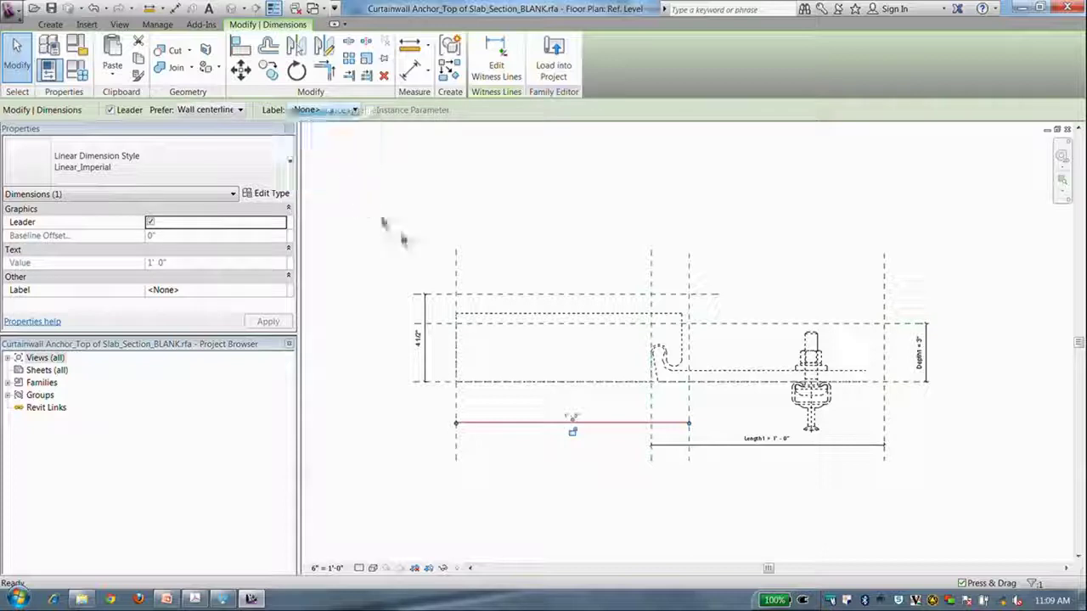
left_click(426, 361)
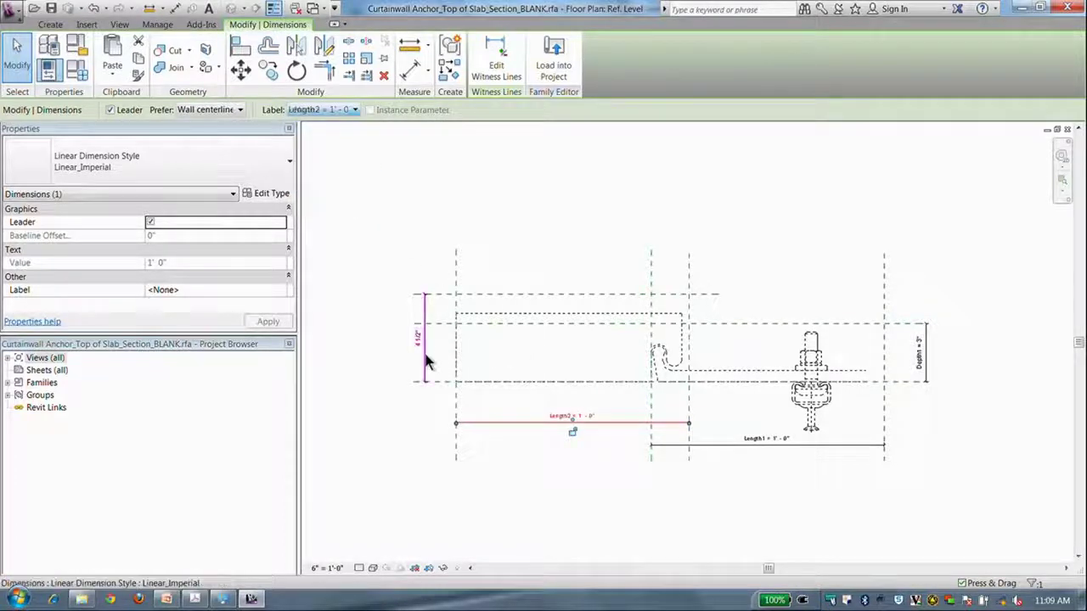
left_click(340, 110)
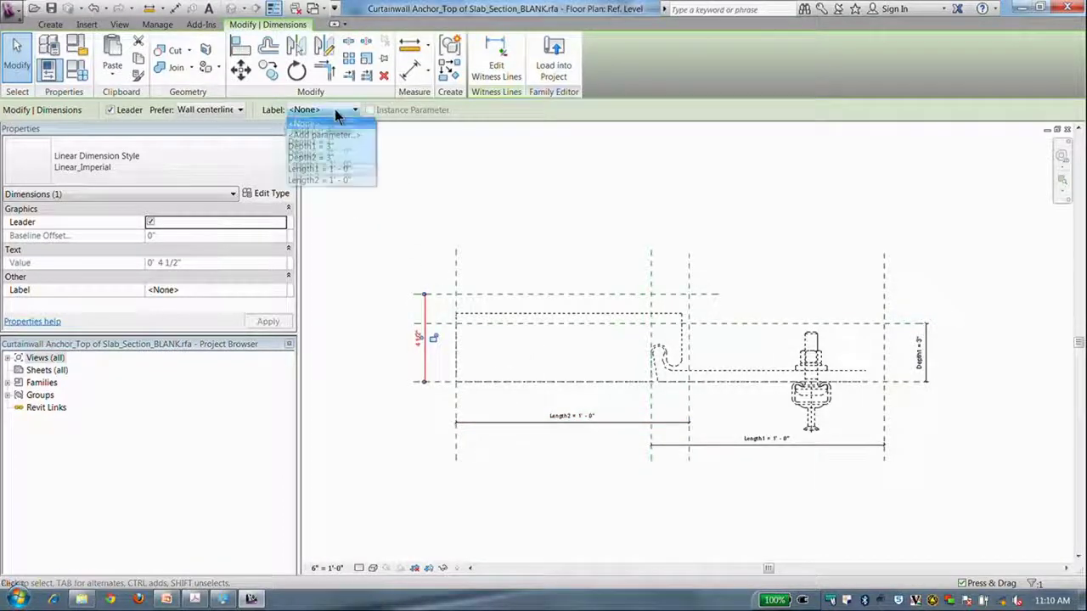
left_click(340, 158)
left_click(546, 238)
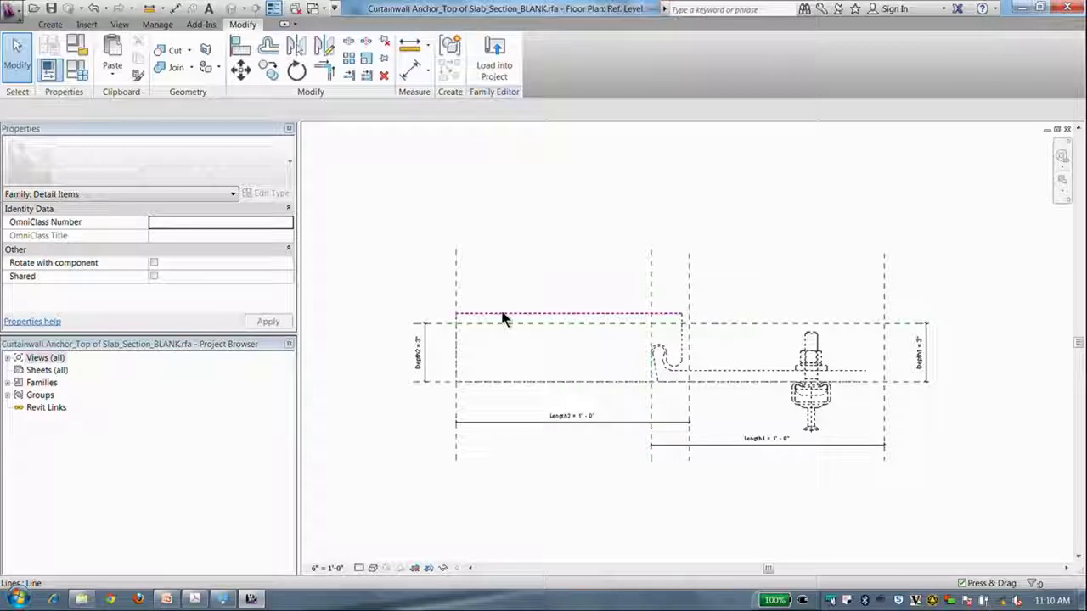
Step: Move the hooked channel's upper line onto the horizontal reference plane and lock the upper, outer side and lower lines to their planes
scroll(501, 366, "up", 2)
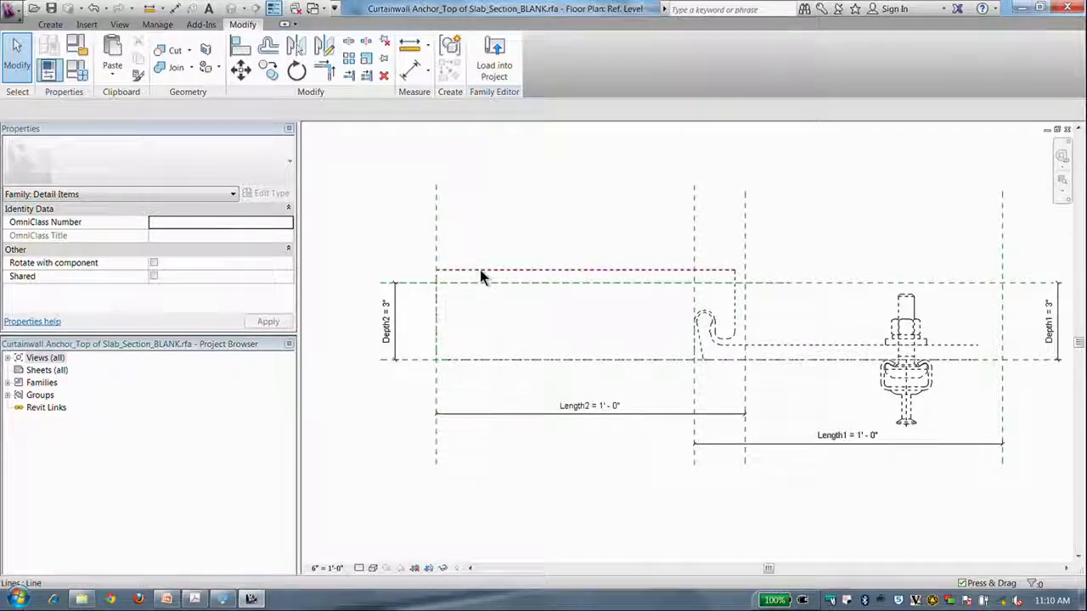
left_click_drag(481, 277, 485, 237)
left_click_drag(488, 279, 486, 283)
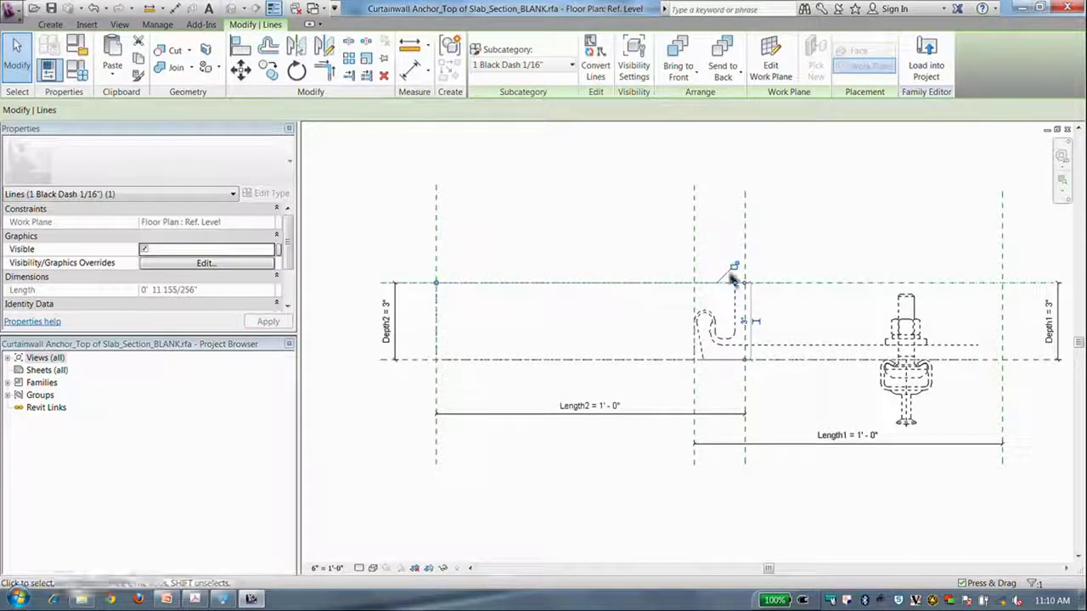
left_click(435, 317)
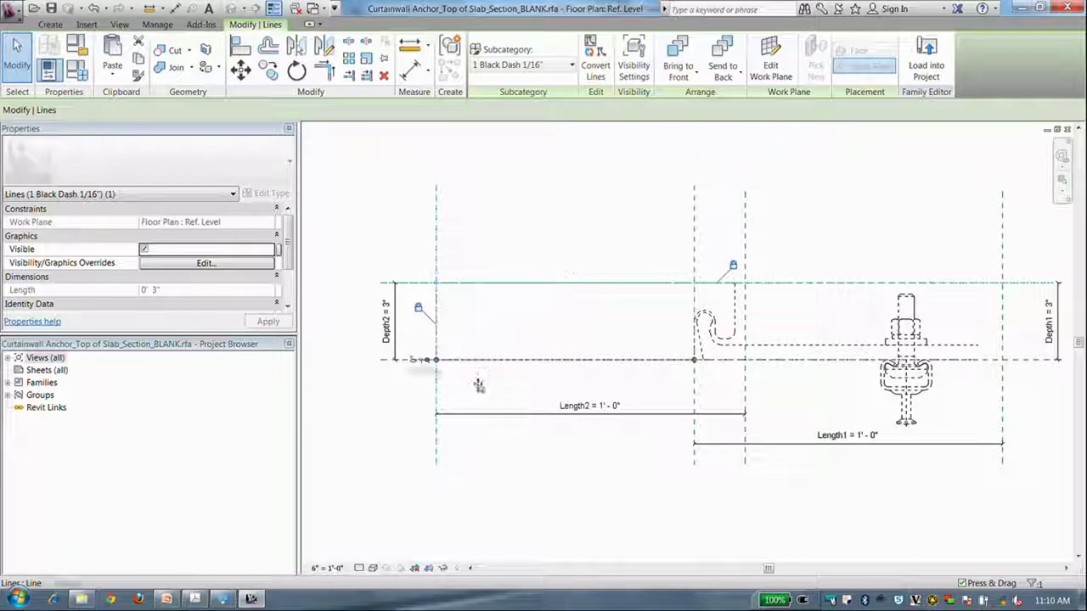
left_click_drag(485, 359, 483, 365)
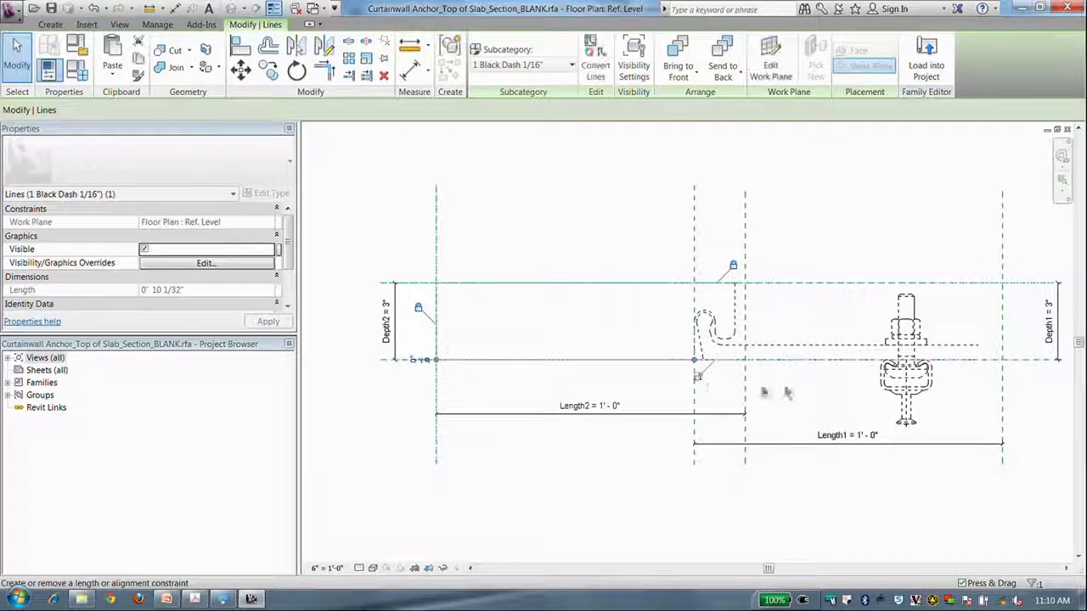
Step: Move the Depth2 reference plane up so that Depth2 is about 4 3/4"
middle_click_drag(832, 393, 685, 409)
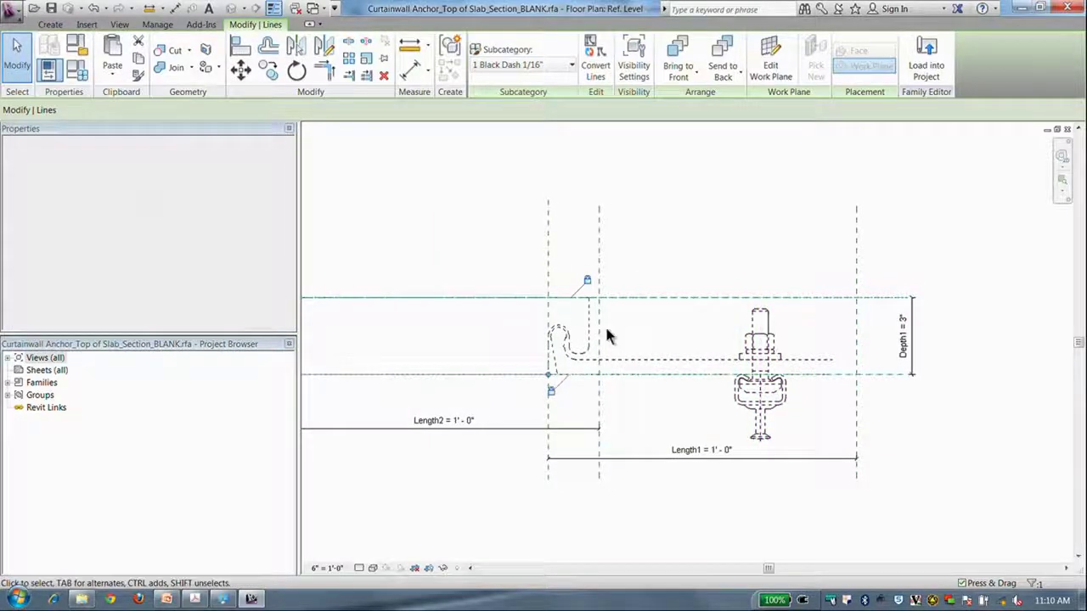
middle_click_drag(607, 334, 737, 332)
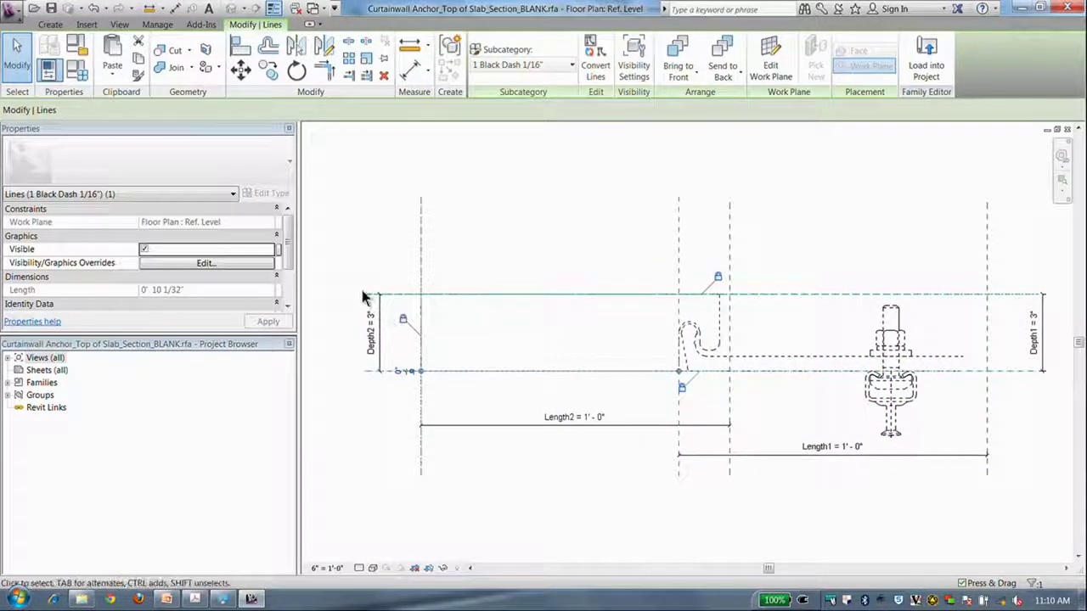
left_click_drag(371, 298, 366, 249)
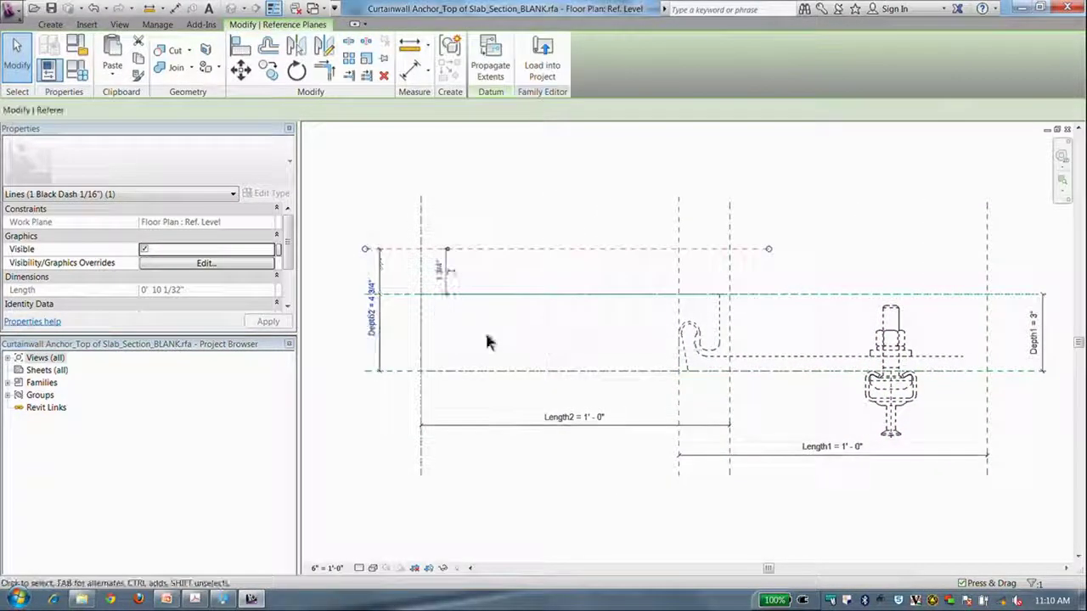
Step: Remove the conflicting constraint from the hooked channel's upper line, then move the line onto the raised Depth2 reference plane and lock it
left_click(494, 251)
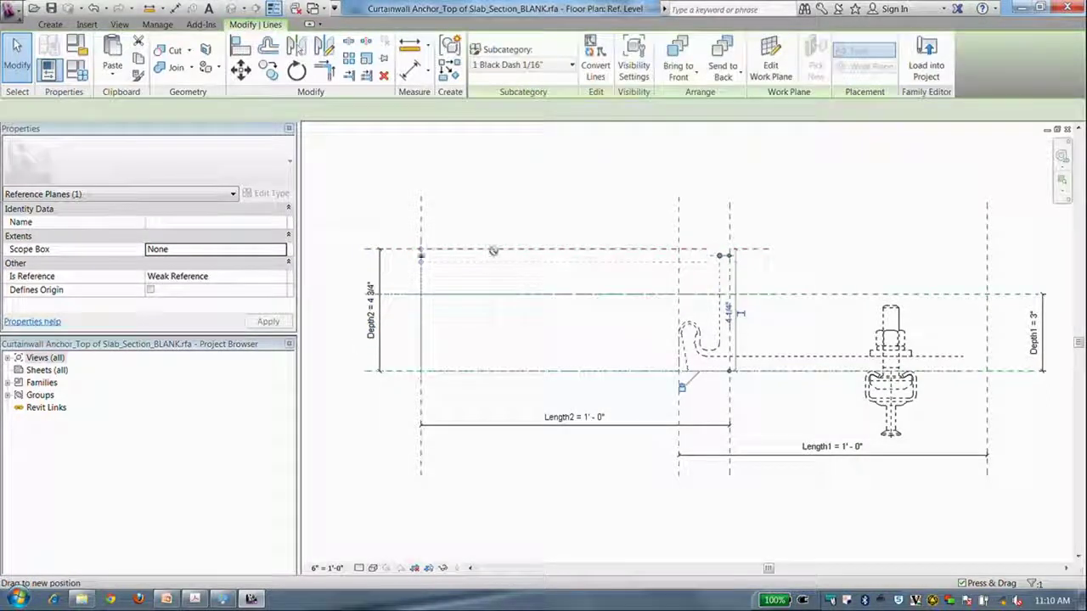
left_click_drag(493, 246, 494, 274)
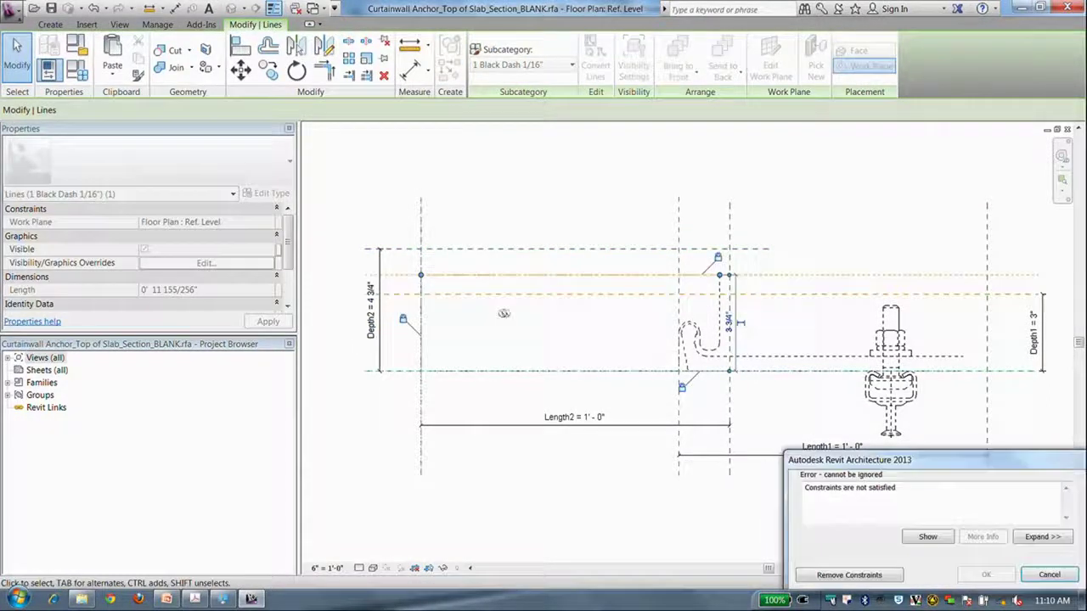
left_click(851, 576)
left_click_drag(597, 276, 598, 250)
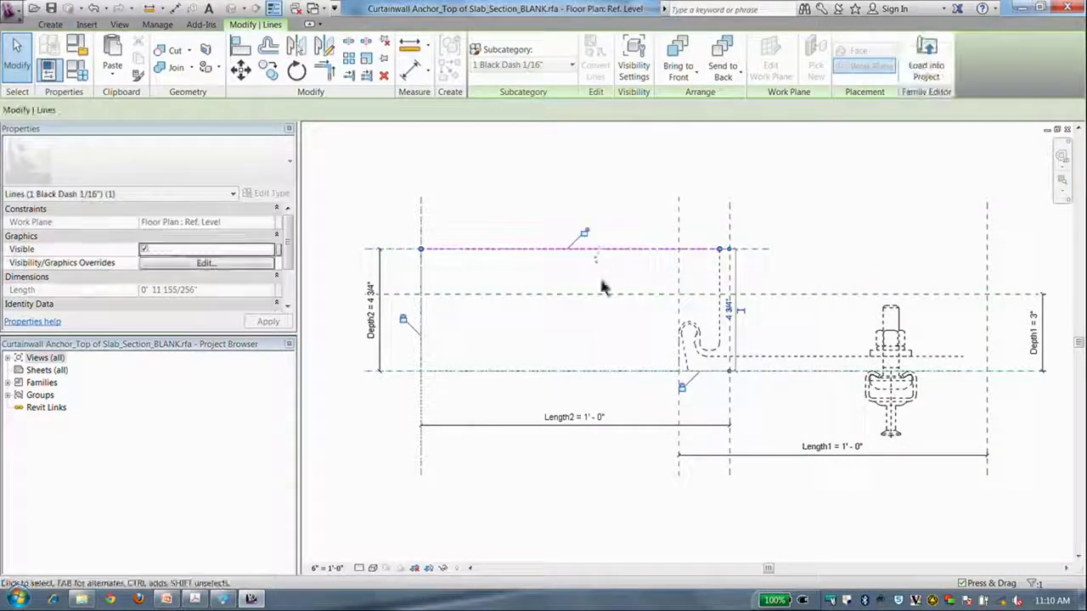
Step: Extend the stud plate's upper and lower lines to the outer Length1 reference plane
middle_click_drag(811, 347, 738, 336)
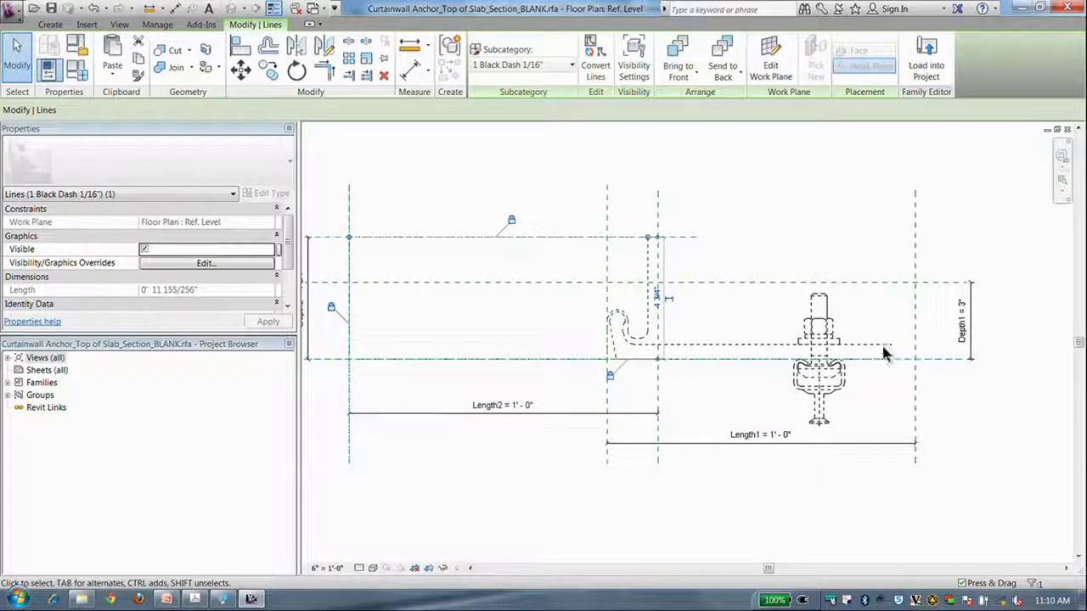
left_click_drag(884, 351, 915, 359)
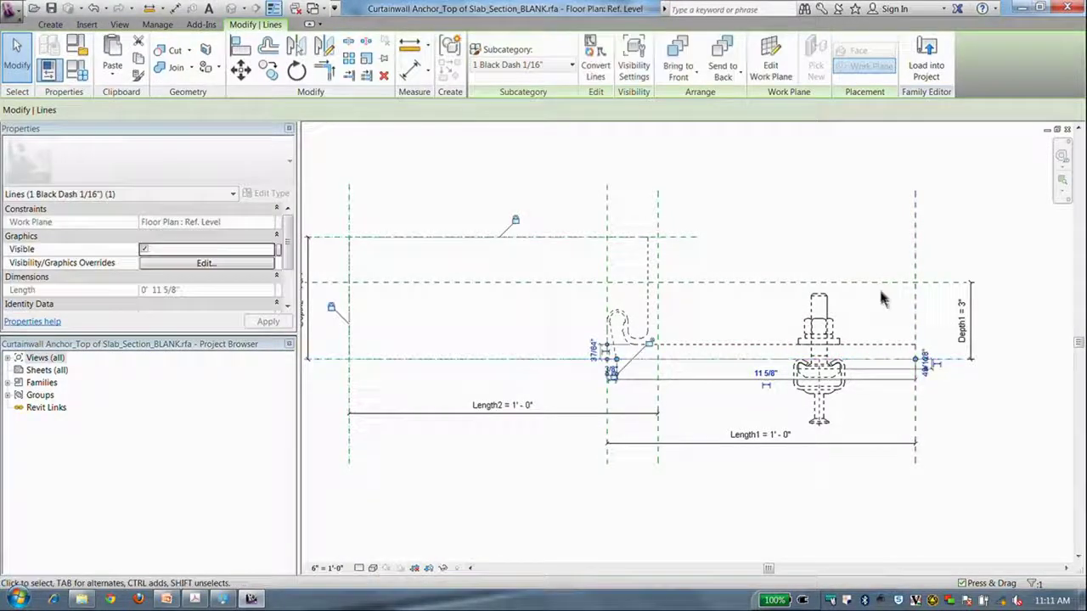
left_click(883, 304)
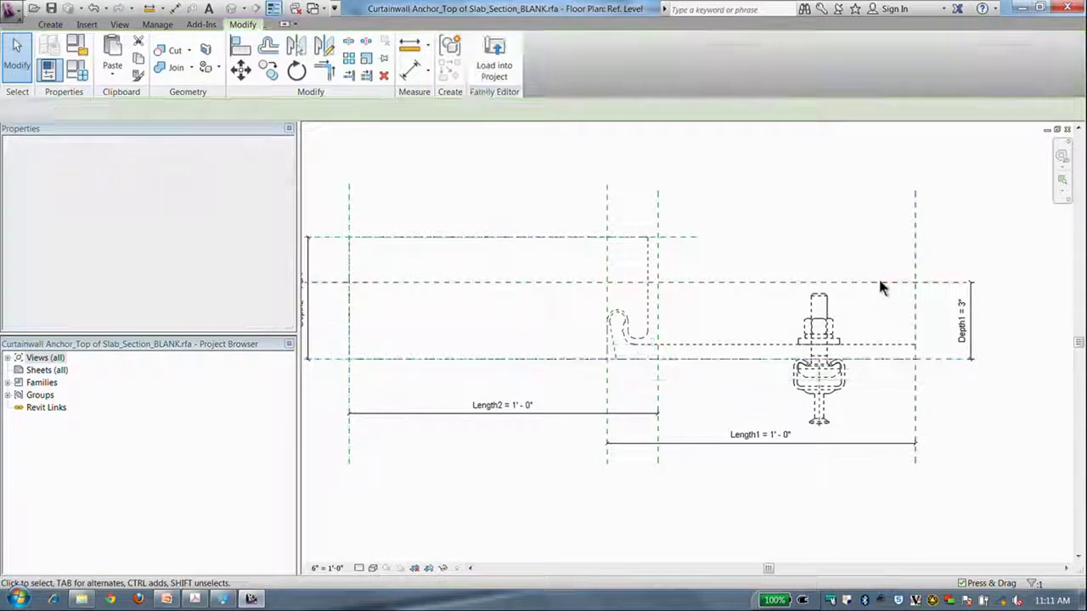
Step: Draw a vertical 1 Black Dash 1/16" line closing the stud plate's outer end between its upper and lower lines
left_click(59, 23)
left_click(108, 52)
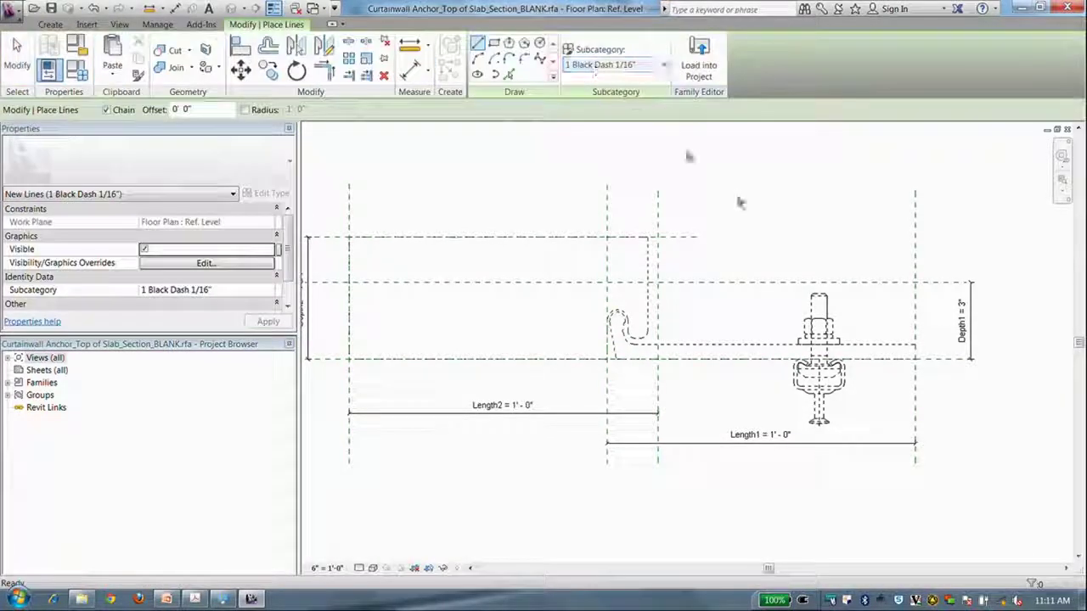
scroll(915, 356, "up", 4)
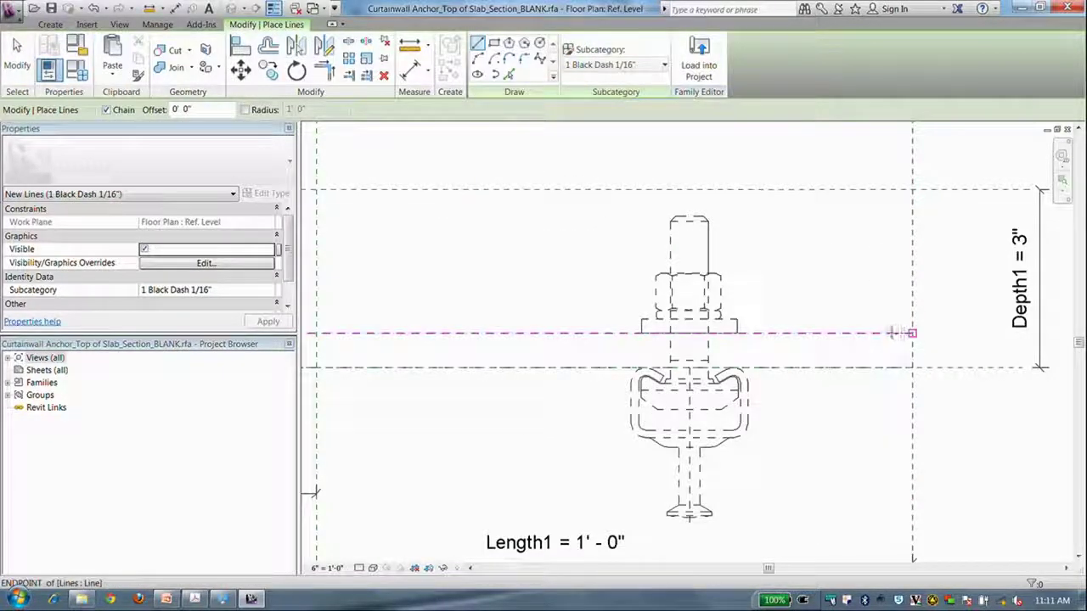
left_click(911, 333)
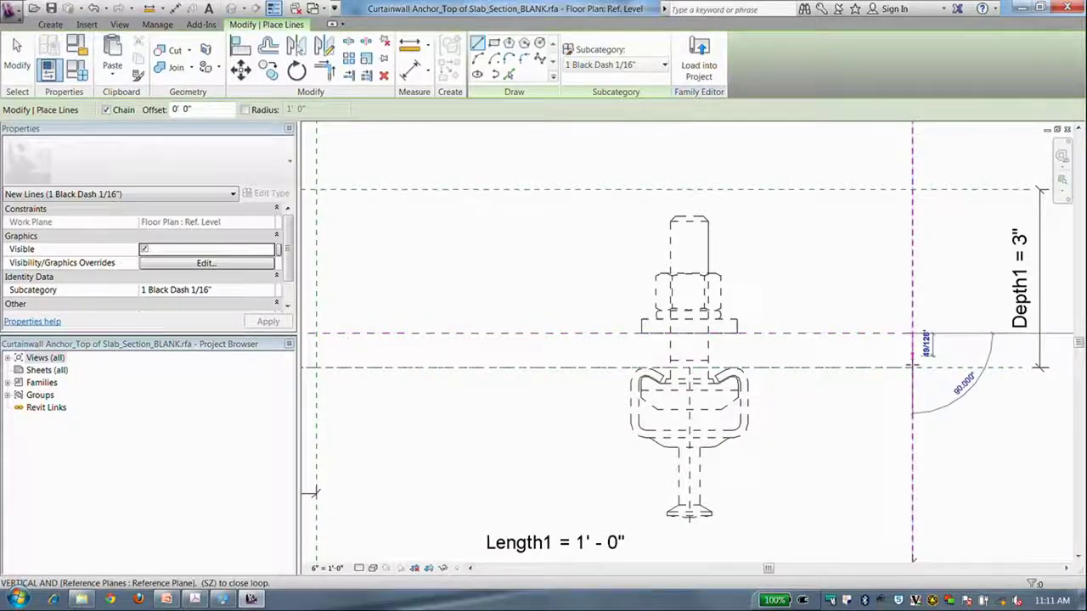
left_click(913, 367)
key("Escape")
Step: Draw chained invisible lines from the stud plate's outer upper corner up to Depth1, across to Length2's inner plane and down to the base line
middle_click_drag(887, 287, 923, 289)
left_click(650, 65)
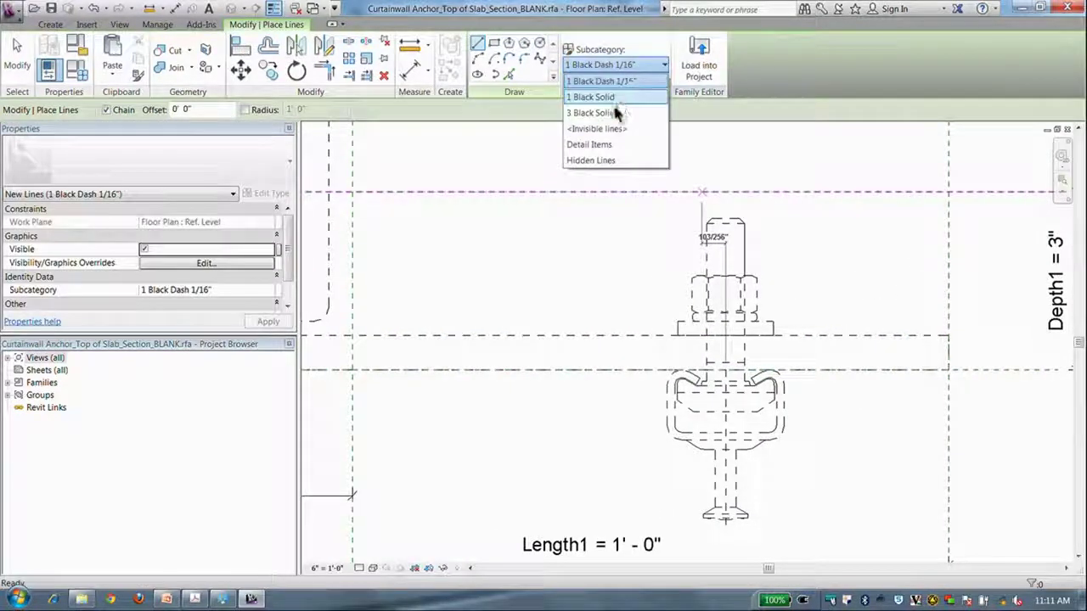
left_click(615, 129)
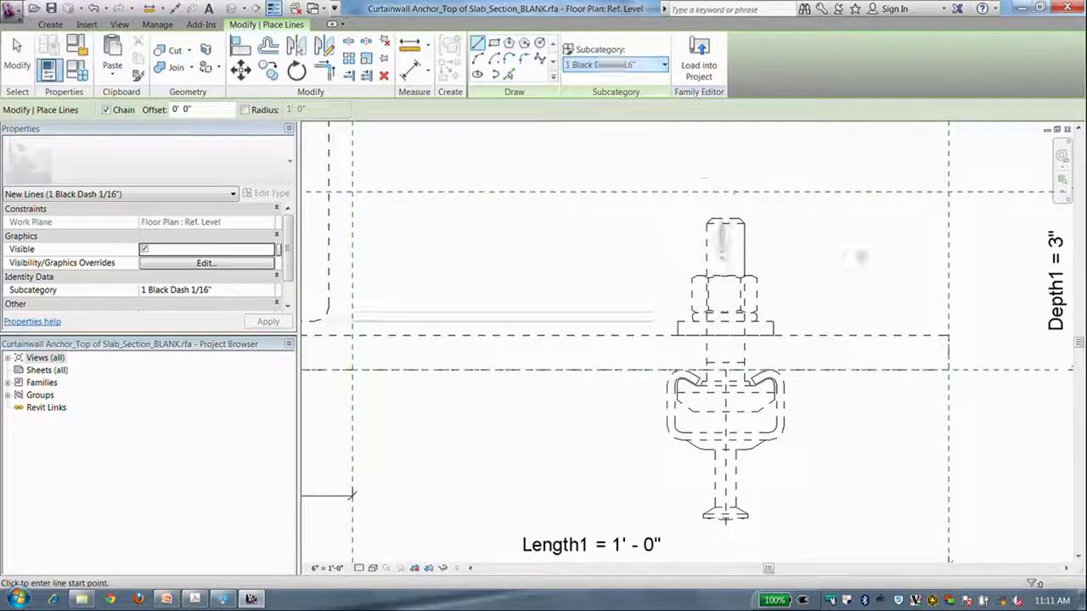
left_click(948, 337)
left_click(948, 192)
middle_click_drag(653, 220, 844, 219)
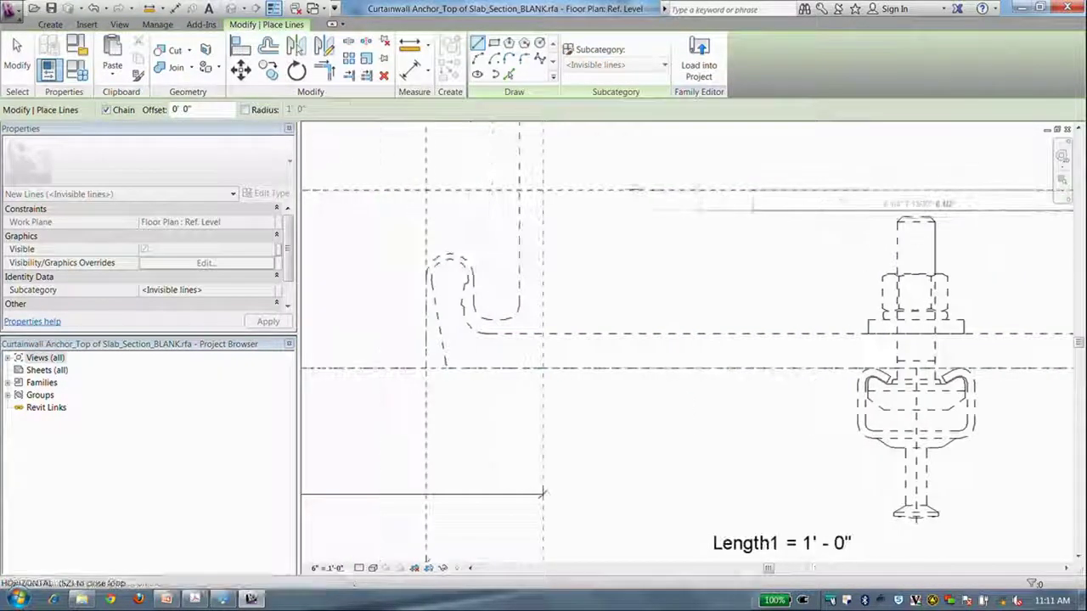
left_click(542, 189)
left_click(541, 369)
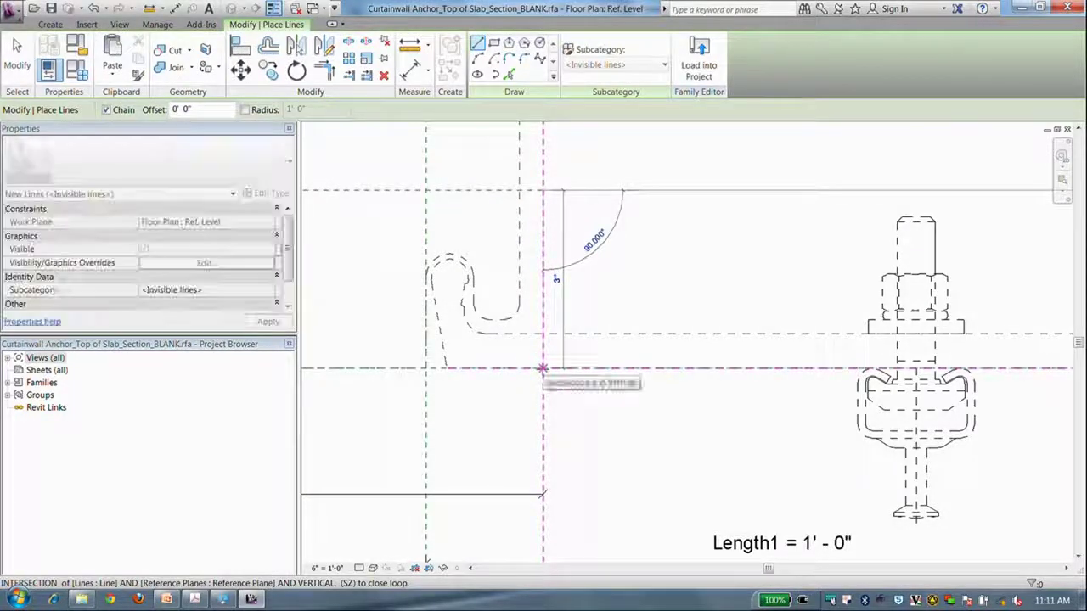
scroll(543, 373, "down", 3)
key("Escape")
key("Escape")
scroll(539, 384, "down", 2)
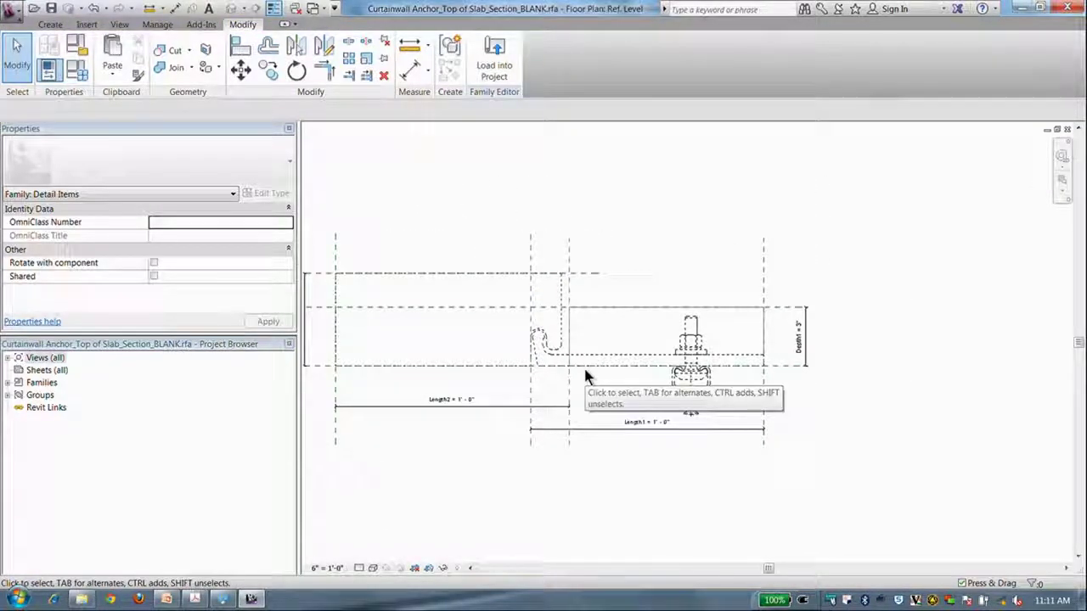
middle_click_drag(602, 374, 682, 383)
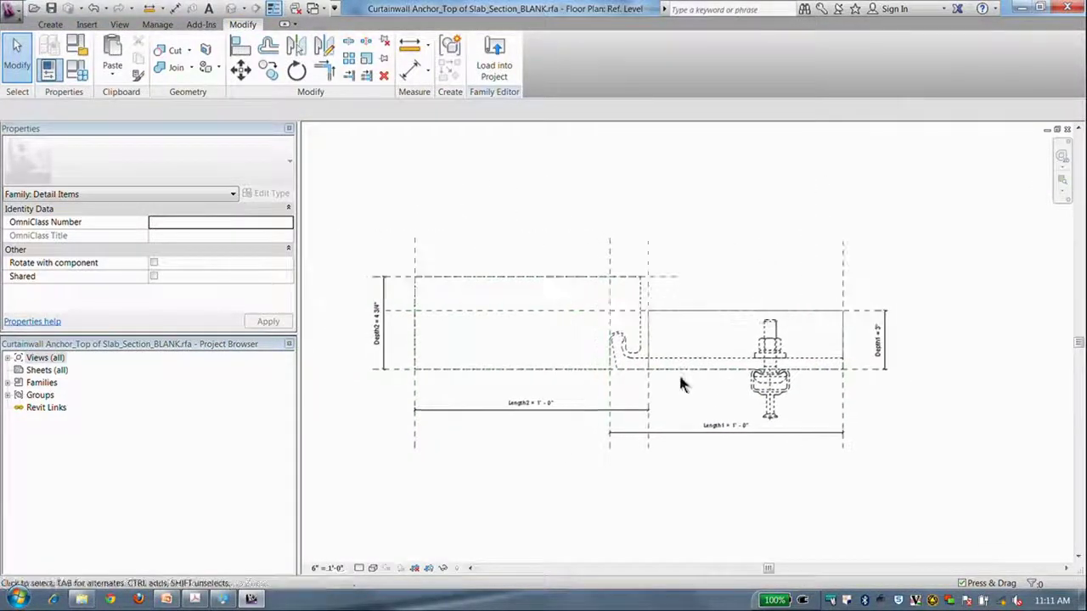
Step: Lock the upper invisible line to the Depth1 reference plane and the outer vertical invisible line to the outer Length1 reference plane
scroll(820, 380, "up", 2)
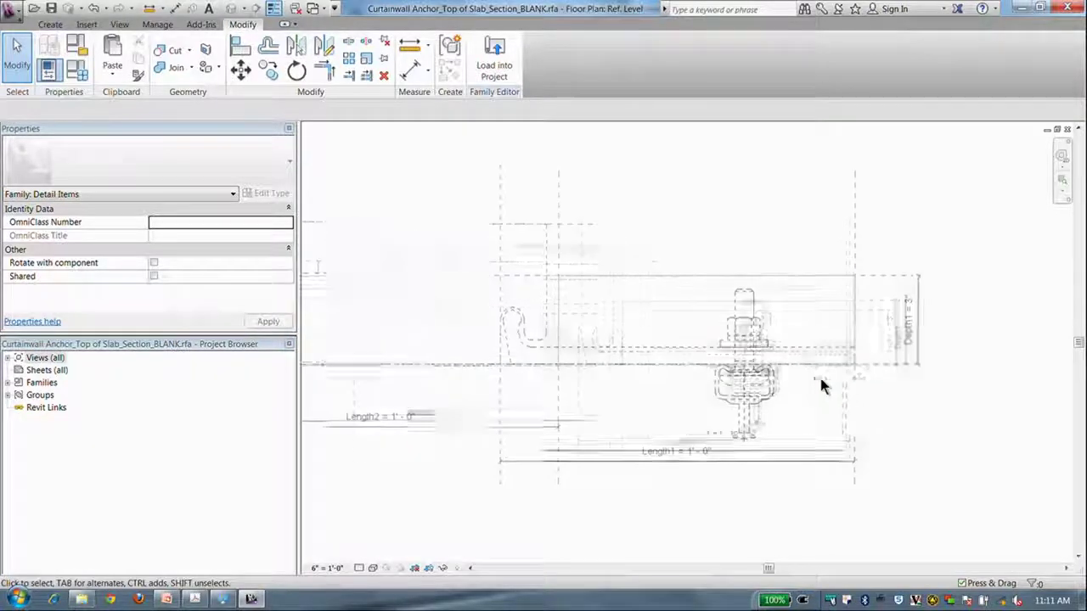
mouse_move(849, 274)
left_mouse_down()
mouse_move(846, 236)
mouse_move(847, 266)
left_mouse_up()
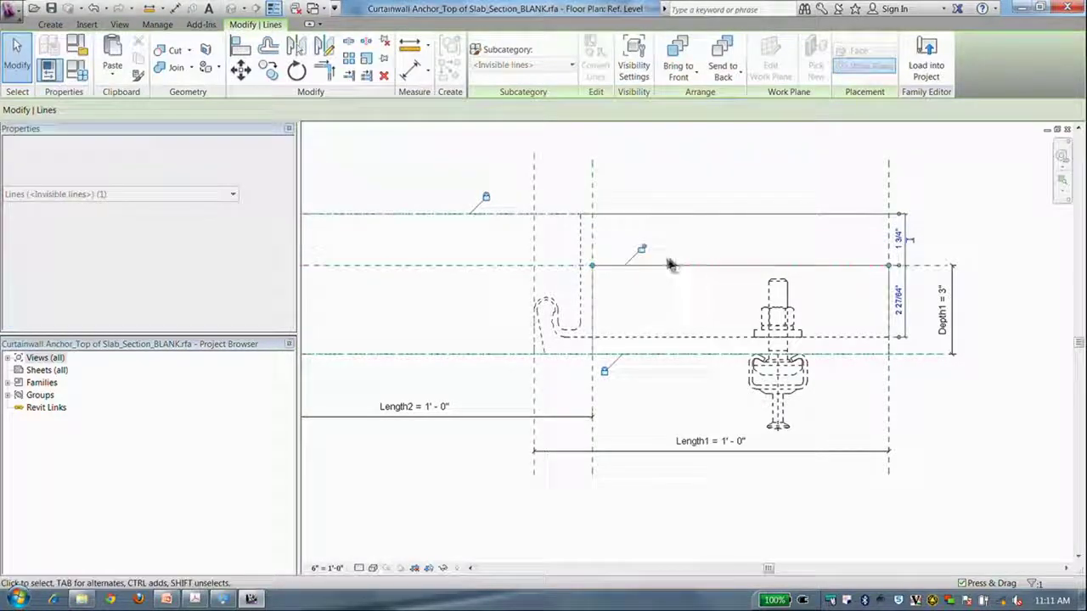
mouse_move(888, 354)
left_mouse_down()
mouse_move(926, 348)
mouse_move(886, 340)
left_mouse_up()
mouse_move(892, 295)
left_mouse_down()
mouse_move(910, 293)
mouse_move(888, 295)
left_mouse_up()
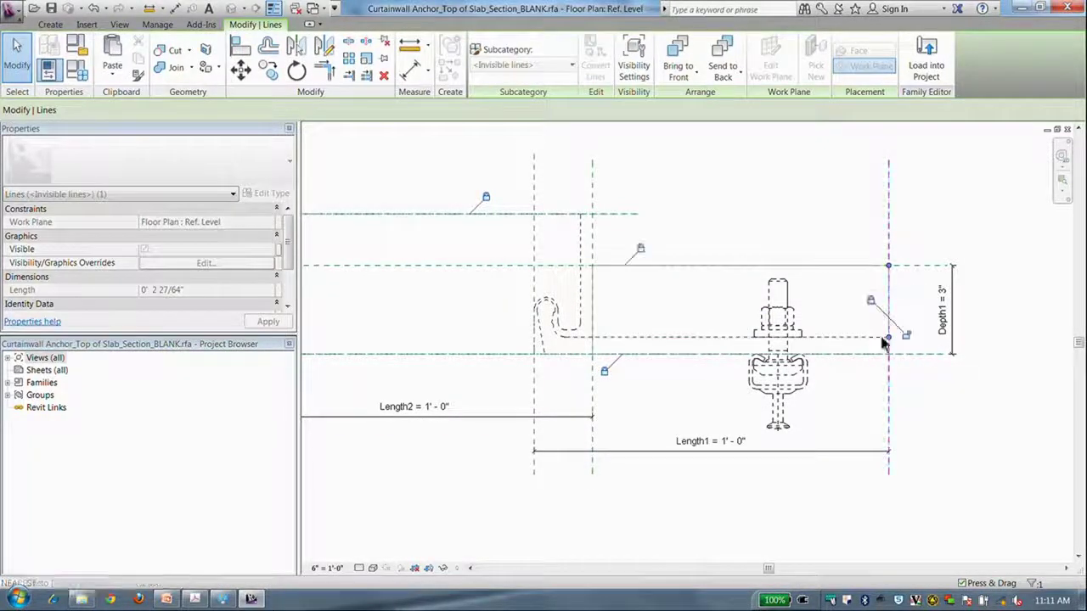
left_click(906, 337)
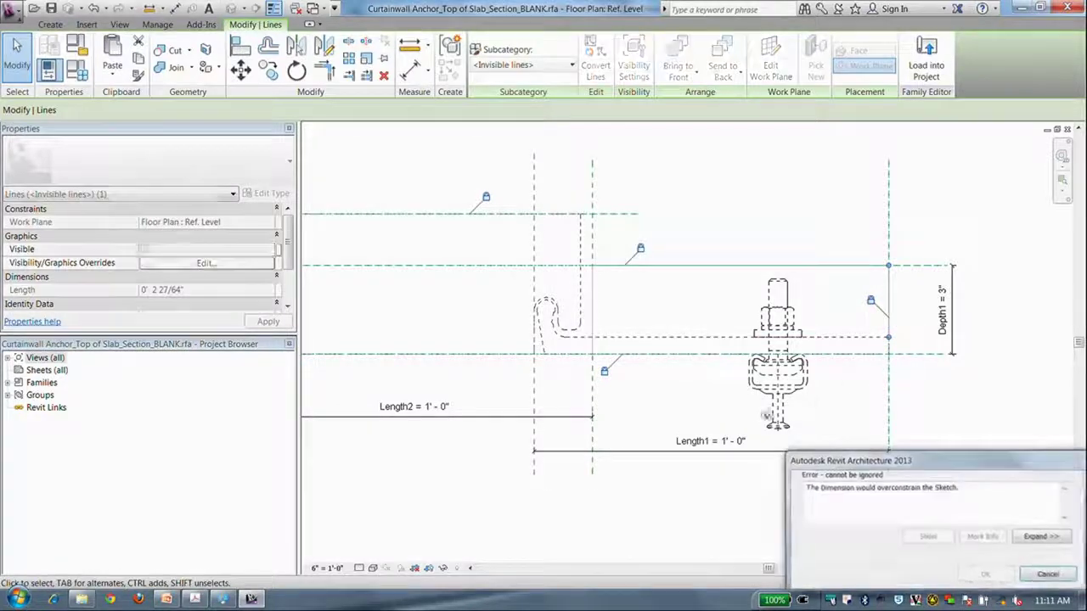
left_click(1048, 574)
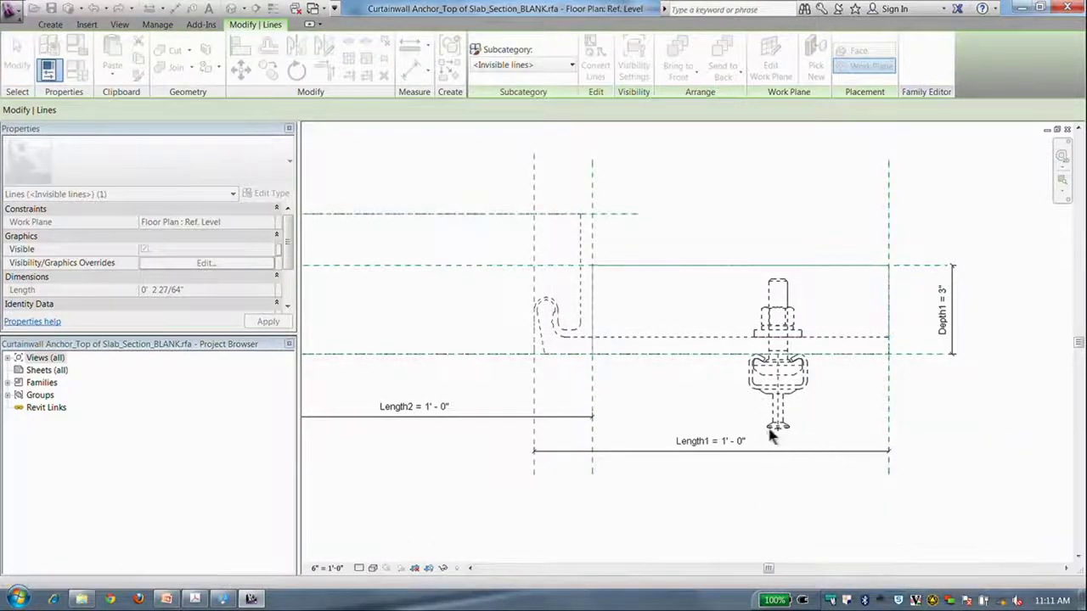
key("Escape")
Step: Try a Length2 value of 2' 0" in the family types and discard the change
scroll(682, 437, "down", 2)
mouse_move(681, 436)
middle_mouse_down()
mouse_move(708, 384)
mouse_move(682, 371)
middle_mouse_up()
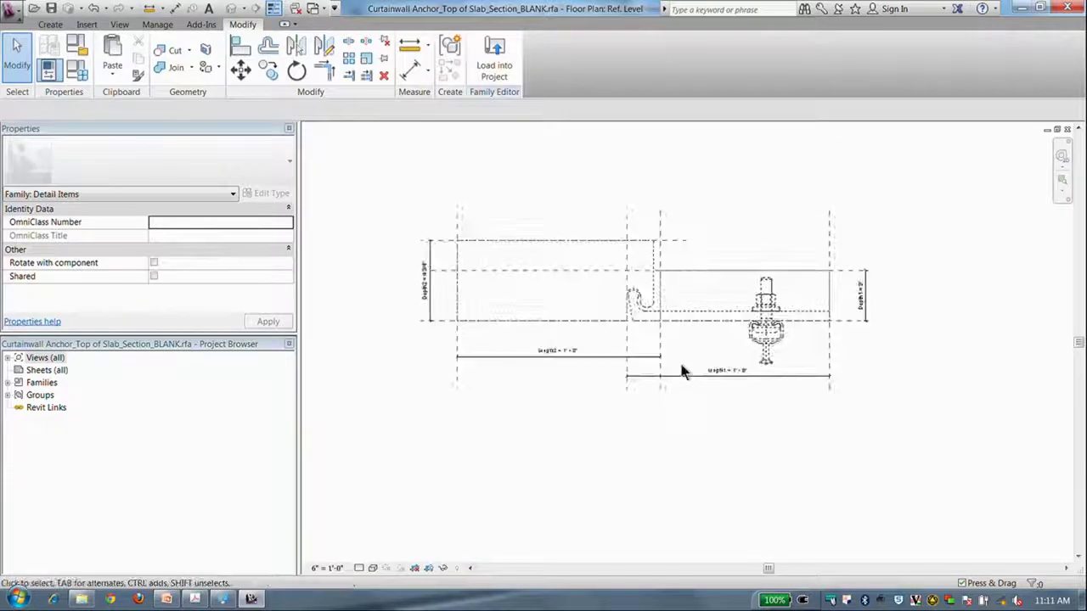
scroll(682, 371, "up", 1)
left_click(76, 72)
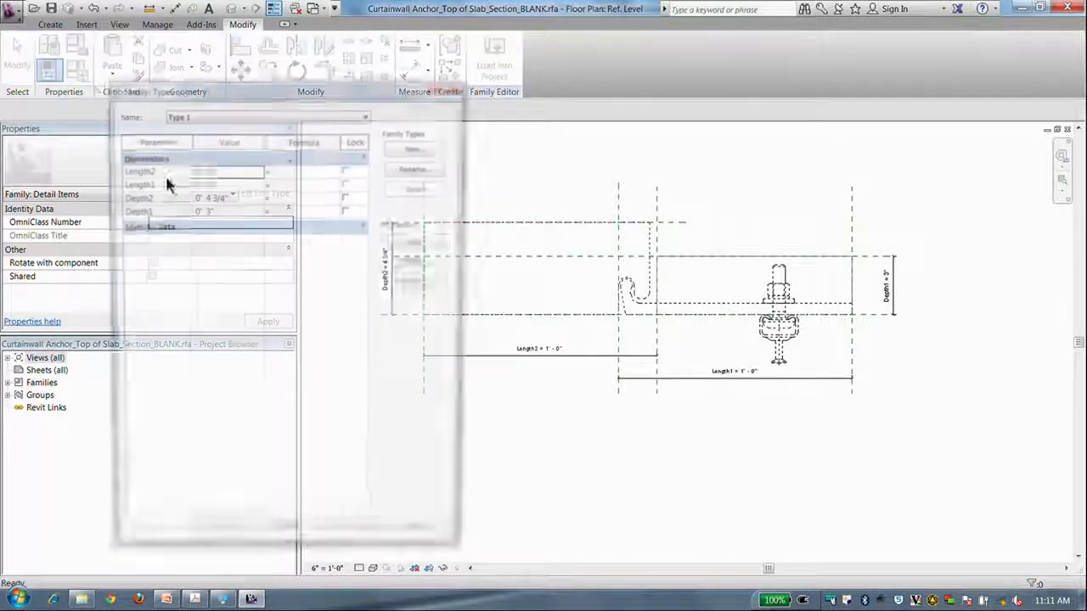
left_click_drag(280, 86, 217, 53)
left_click(229, 513)
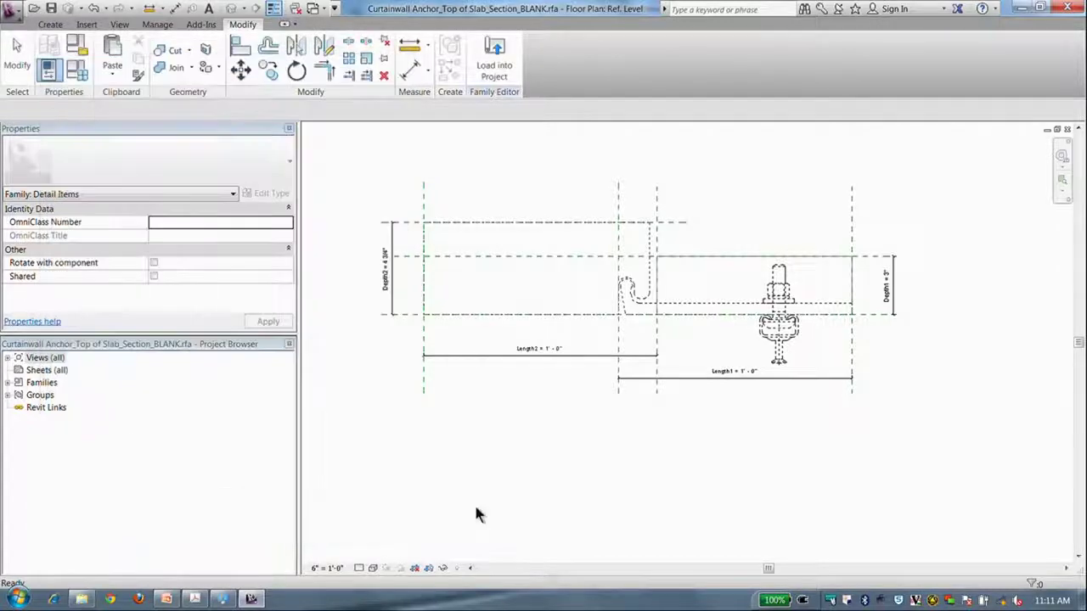
scroll(532, 499, "down", 1)
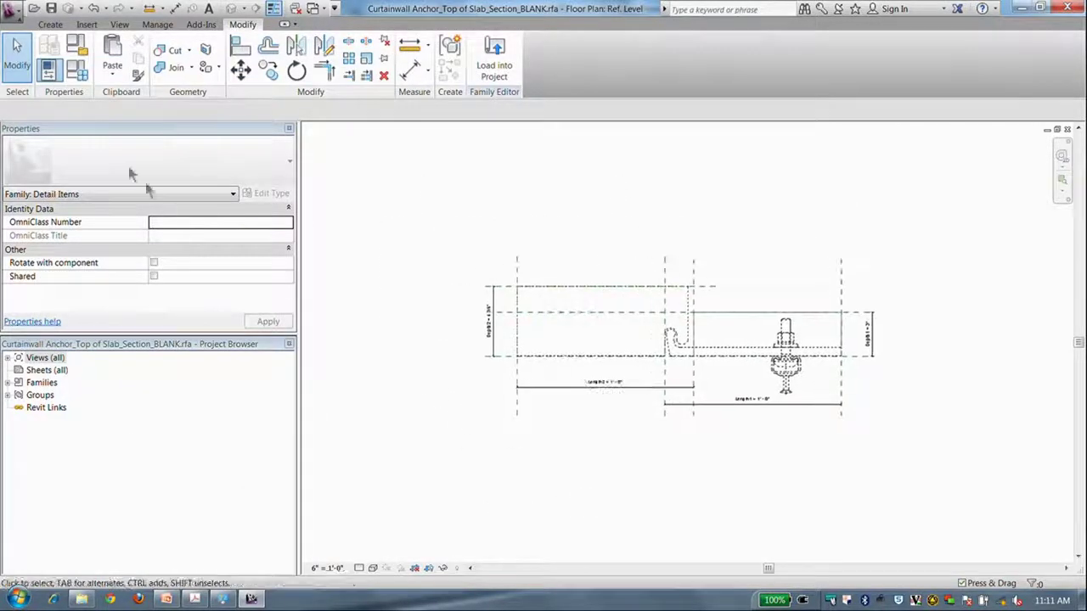
left_click(76, 69)
double_click(164, 140)
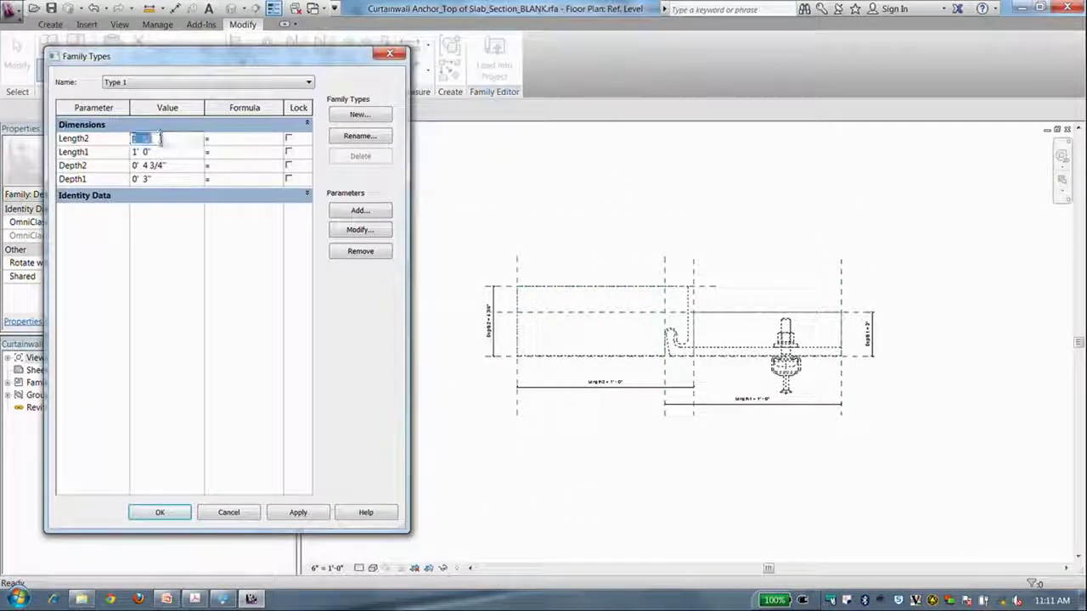
type("2")
left_click(288, 514)
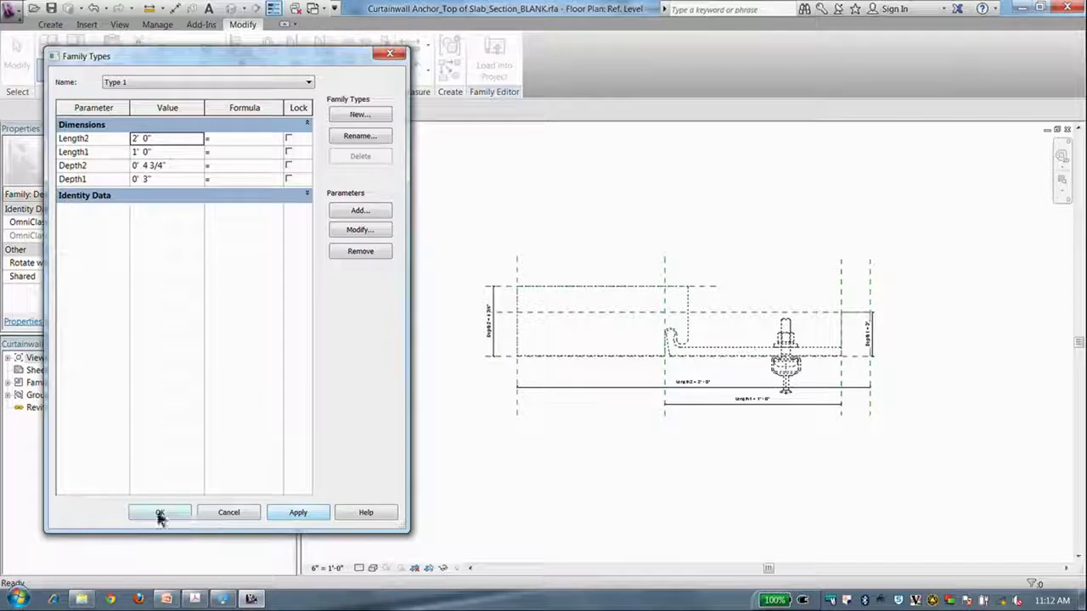
left_click(226, 512)
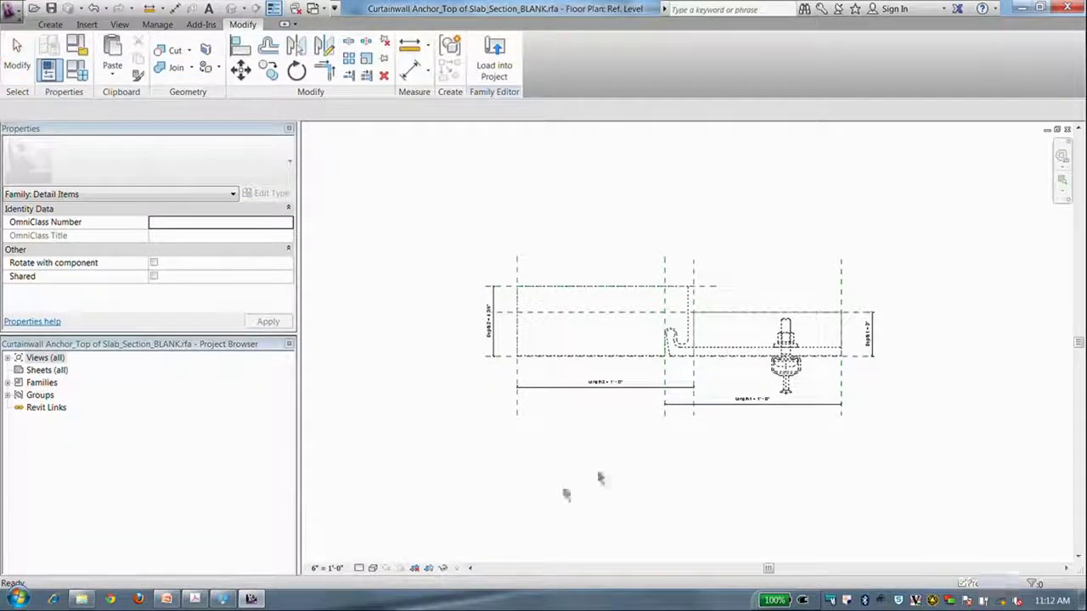
Step: Make the vertical reference plane at Length2's inner end define the family's origin
left_click(693, 405)
left_click(692, 441)
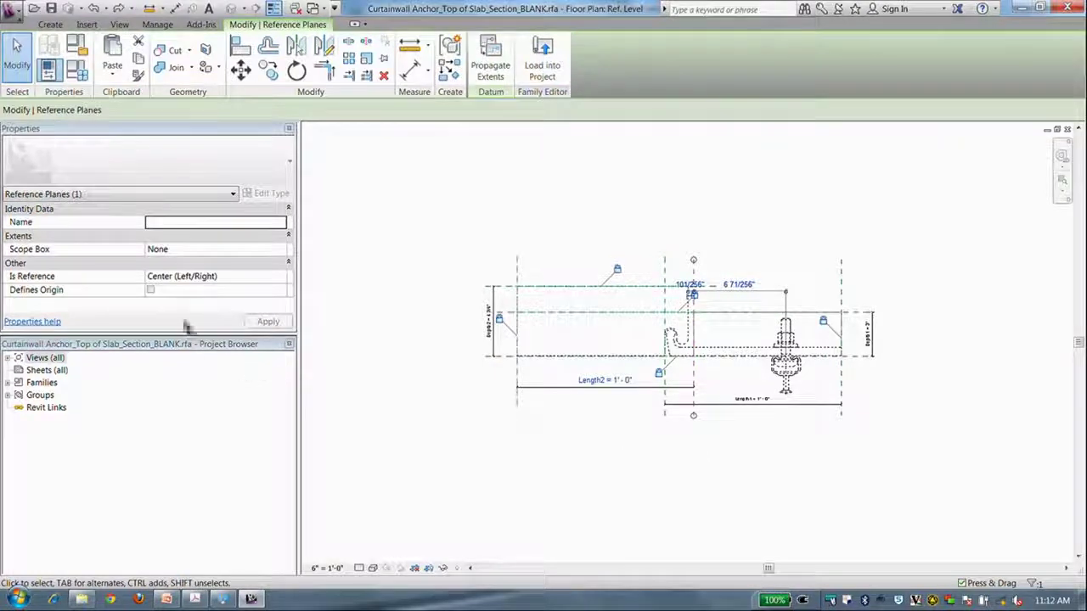
left_click(151, 290)
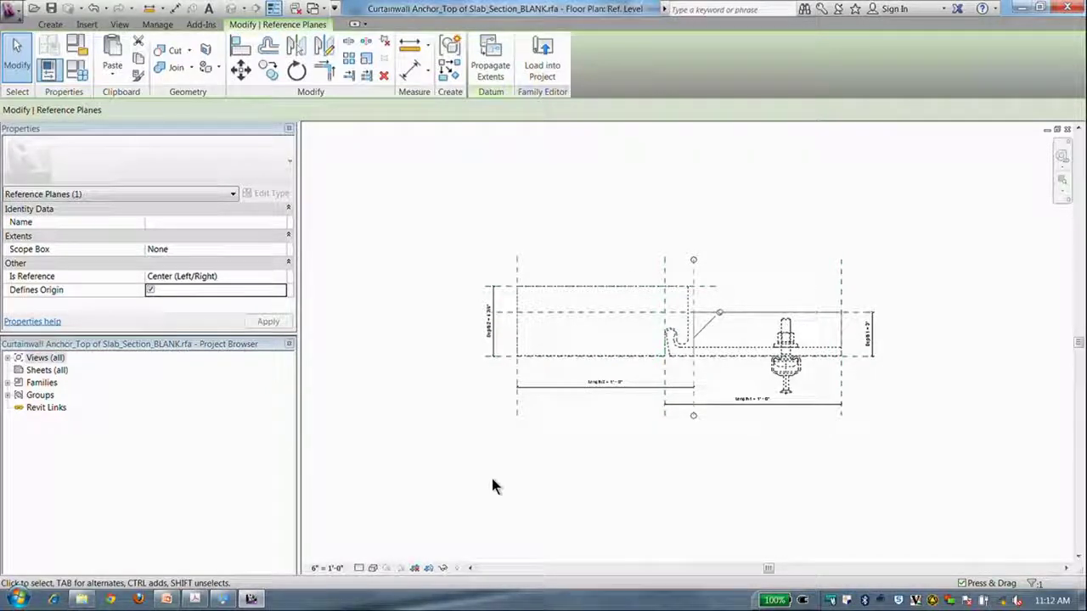
key("Escape")
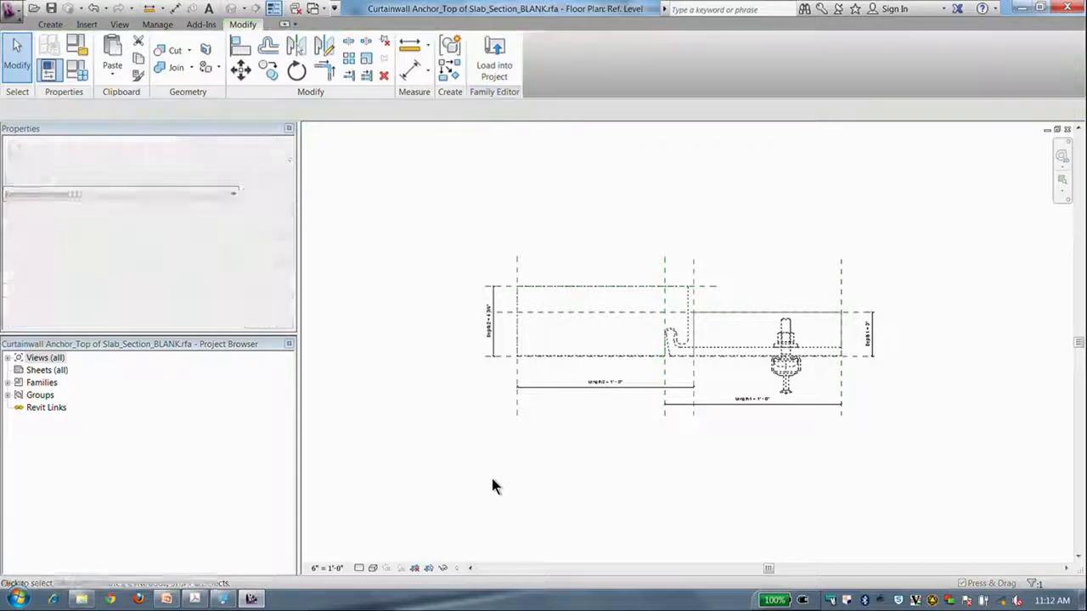
Step: Set Length2 to 2' 0" in the family types and examine how the hooked channel's outer end stretches
left_click(76, 69)
double_click(176, 141)
type("2")
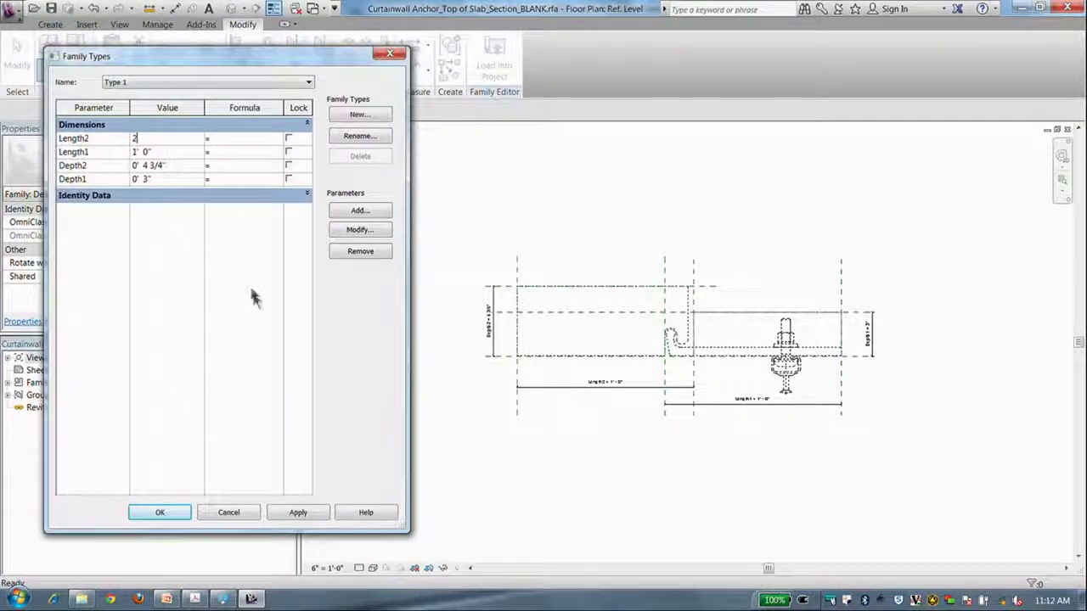
left_click(297, 512)
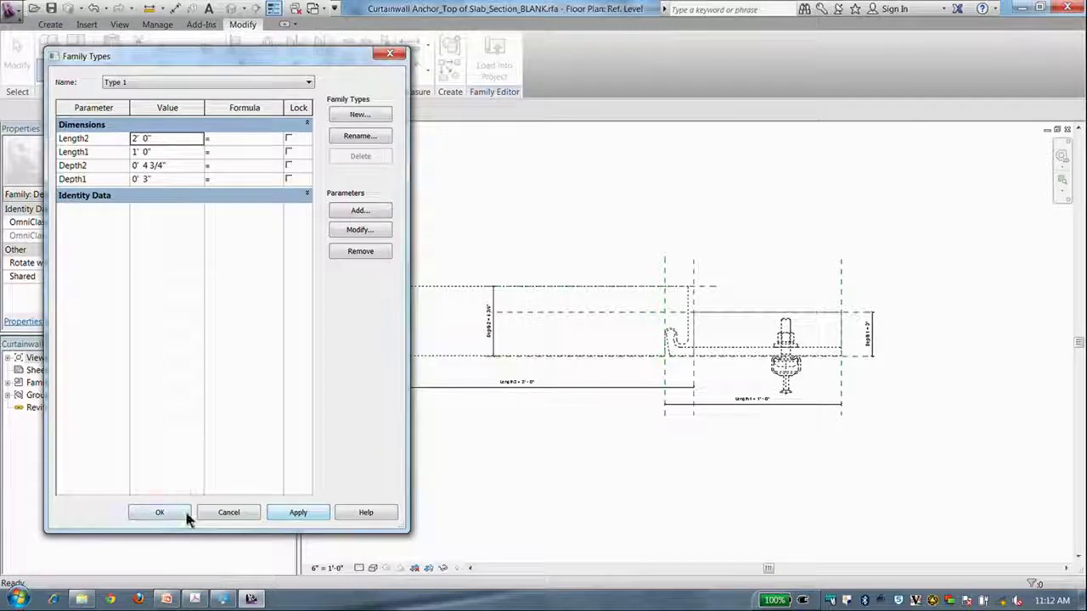
left_click(160, 513)
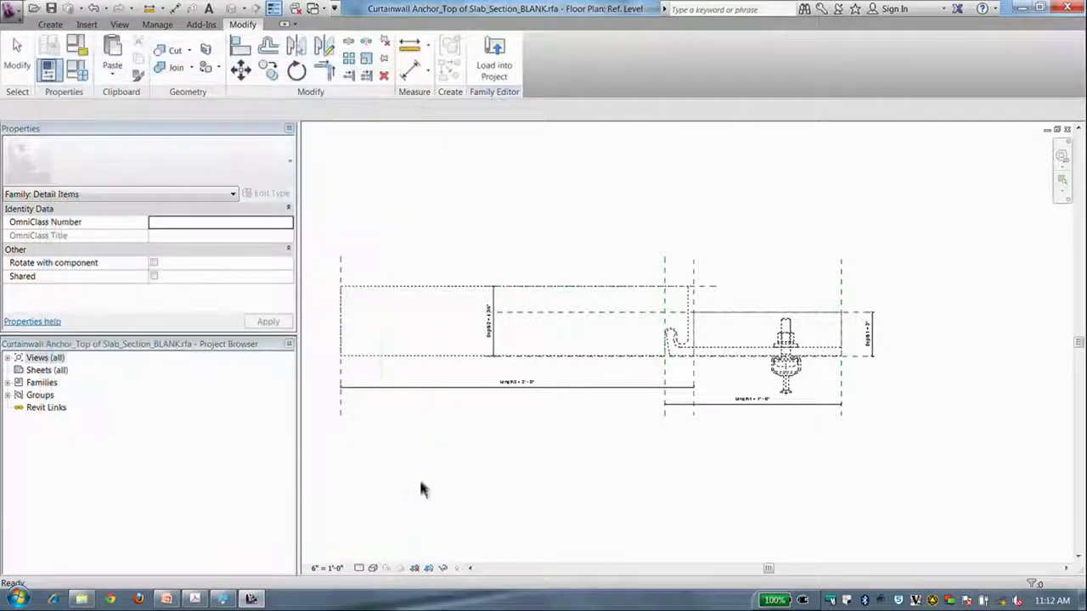
left_click(514, 313)
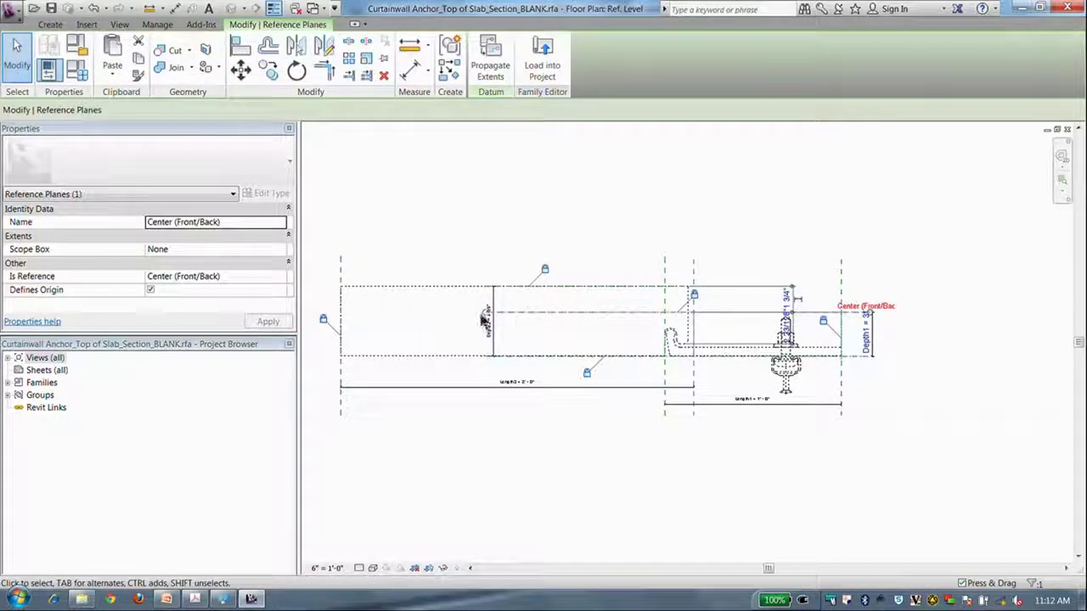
scroll(520, 339, "up", 5)
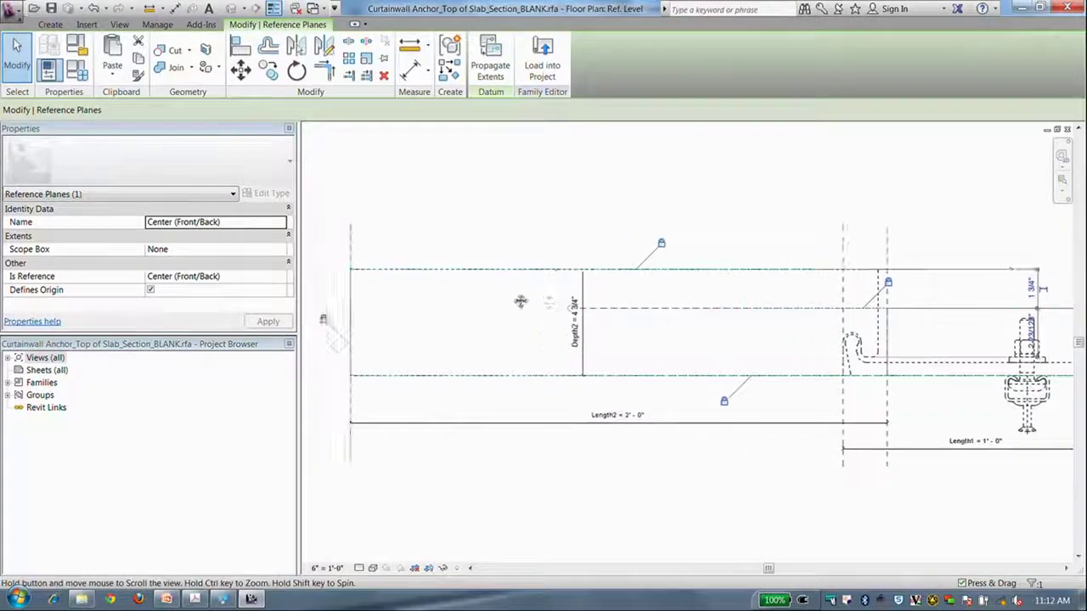
key("Escape")
scroll(399, 284, "up", 4)
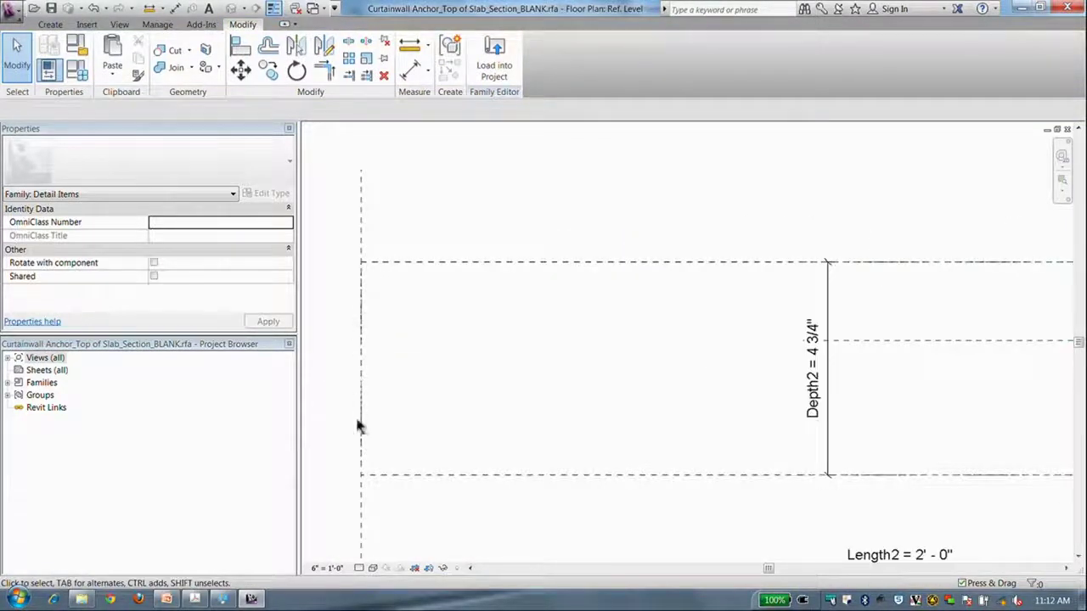
scroll(416, 446, "down", 5)
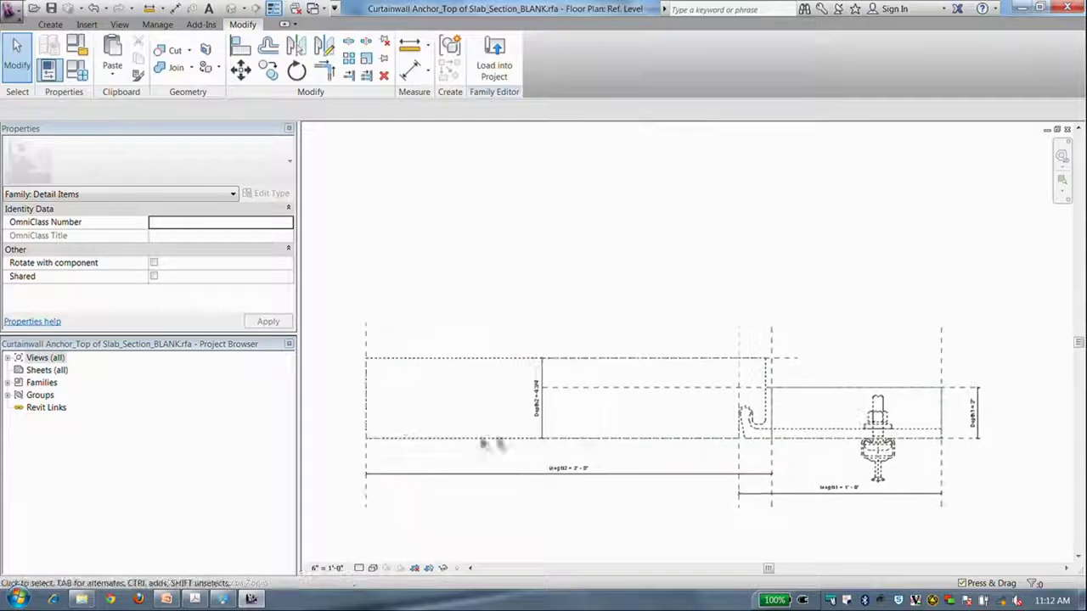
middle_click_drag(597, 425, 532, 407)
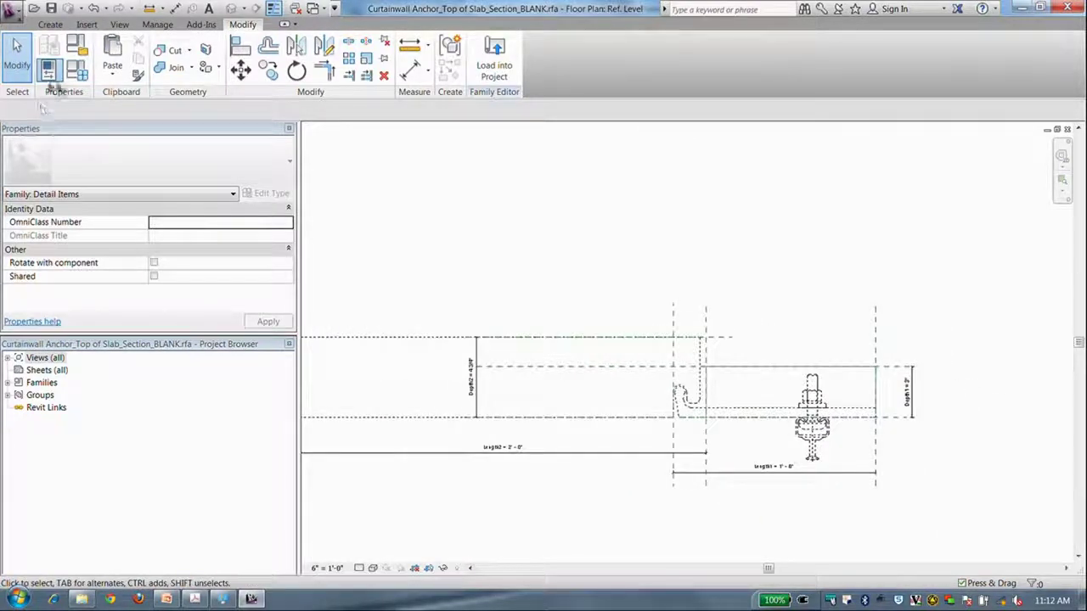
Step: Set Length2 back to 1' 0" in the family types
left_click(79, 74)
left_click(168, 140)
type("1")
left_click(172, 511)
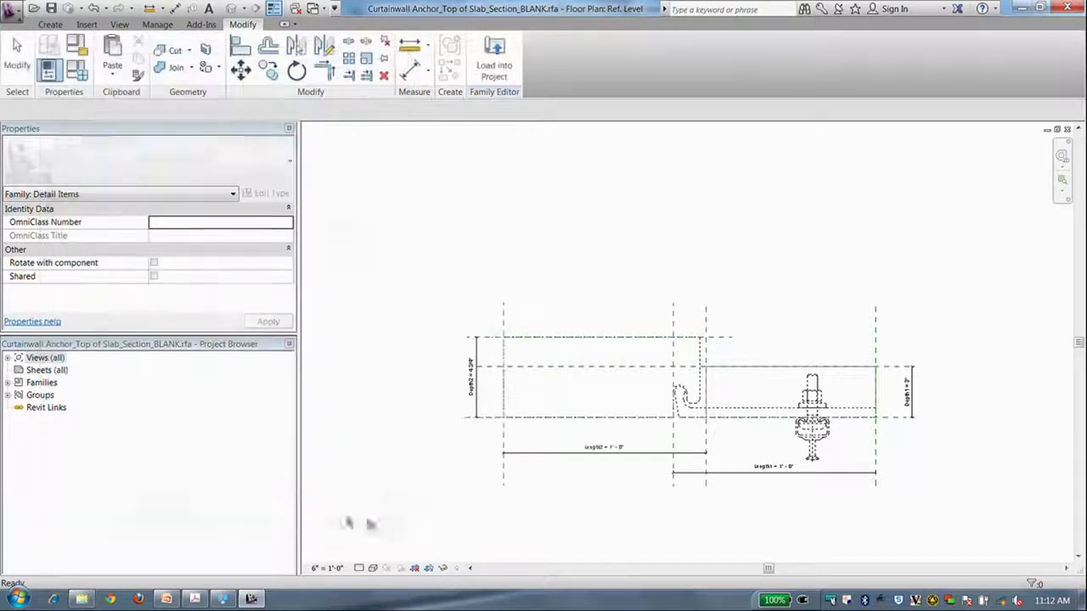
Step: Set Length1 to 2' 0" in the family types to flex the stud plate's length
left_click(79, 75)
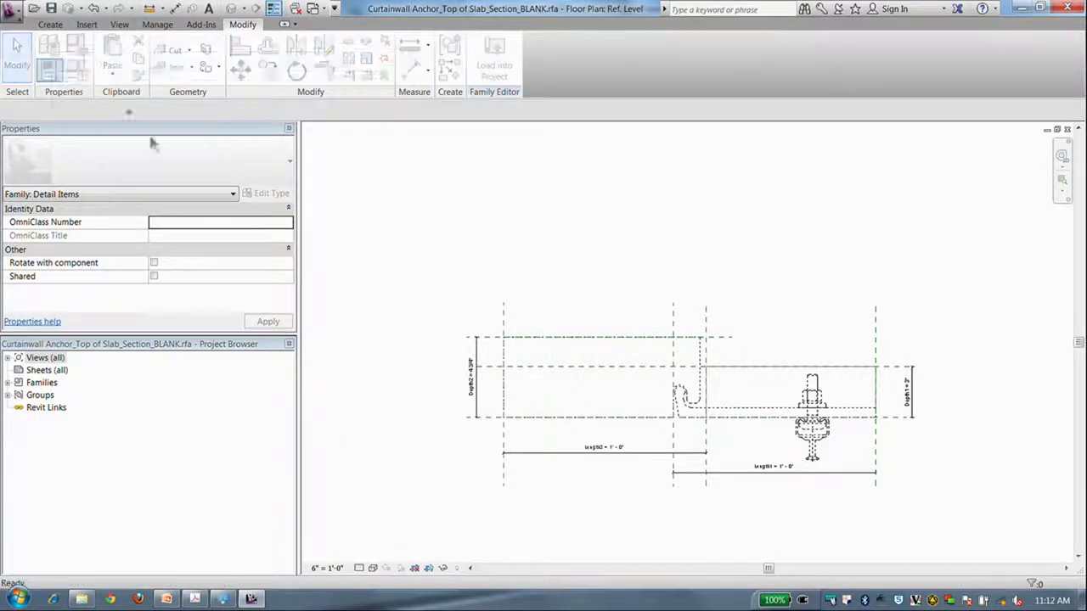
left_click(170, 152)
type("2'  0\"")
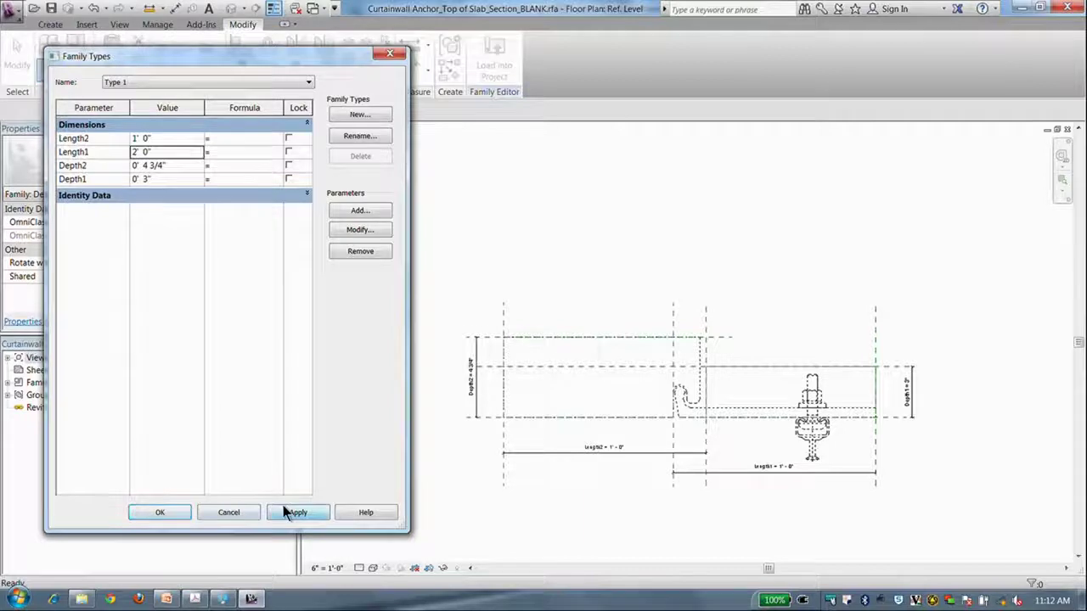
left_click(289, 512)
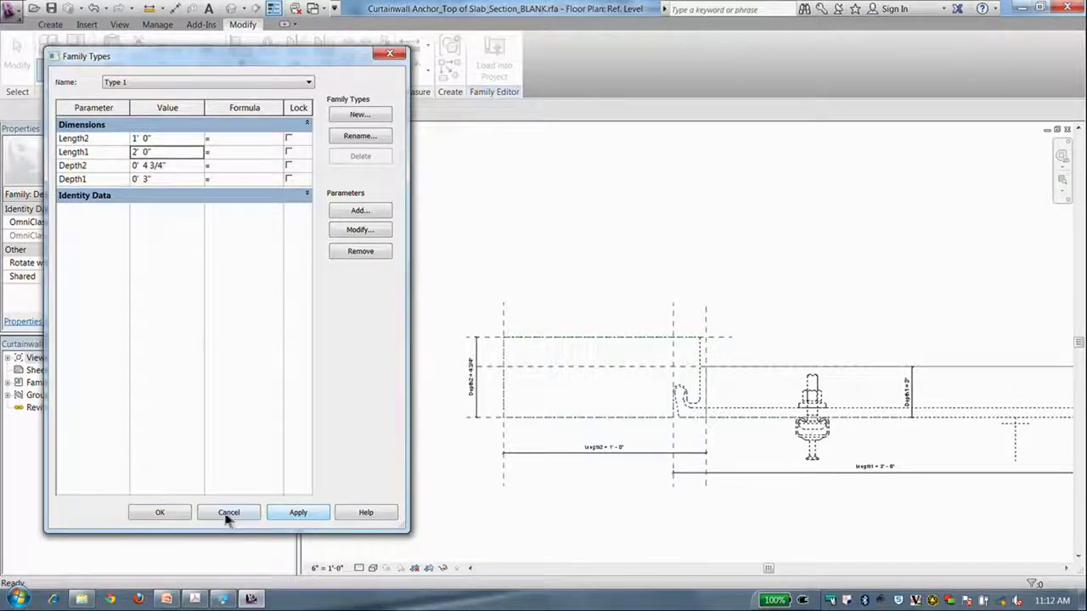
left_click(179, 518)
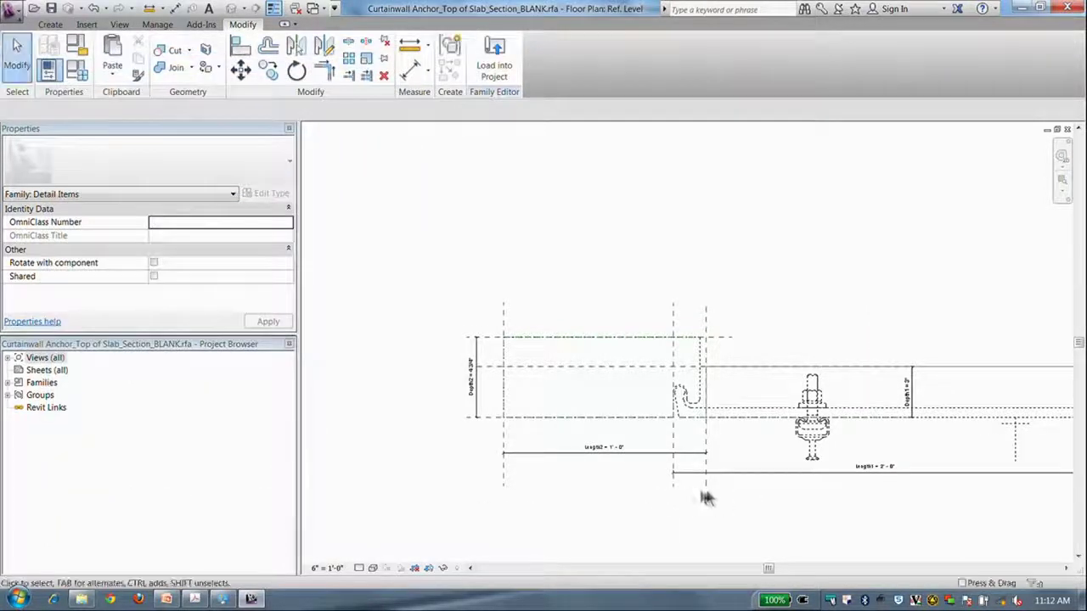
middle_click_drag(703, 497, 536, 501)
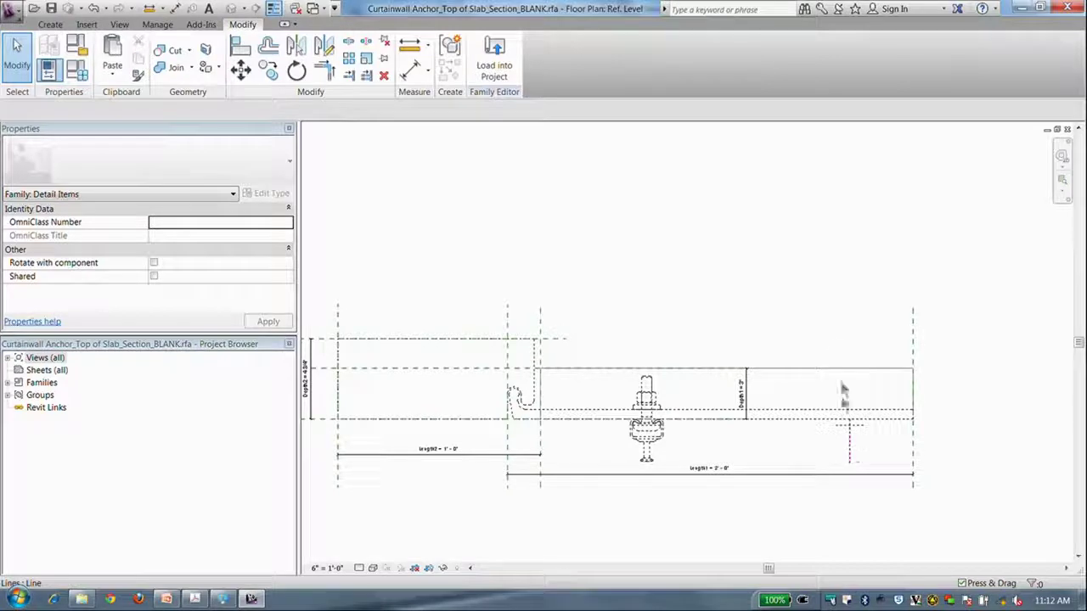
Step: Delete the stray line below the stud plate and dimension from the stud's centreline to the reference plane at the plate's outer end
left_click(868, 483)
key("Delete")
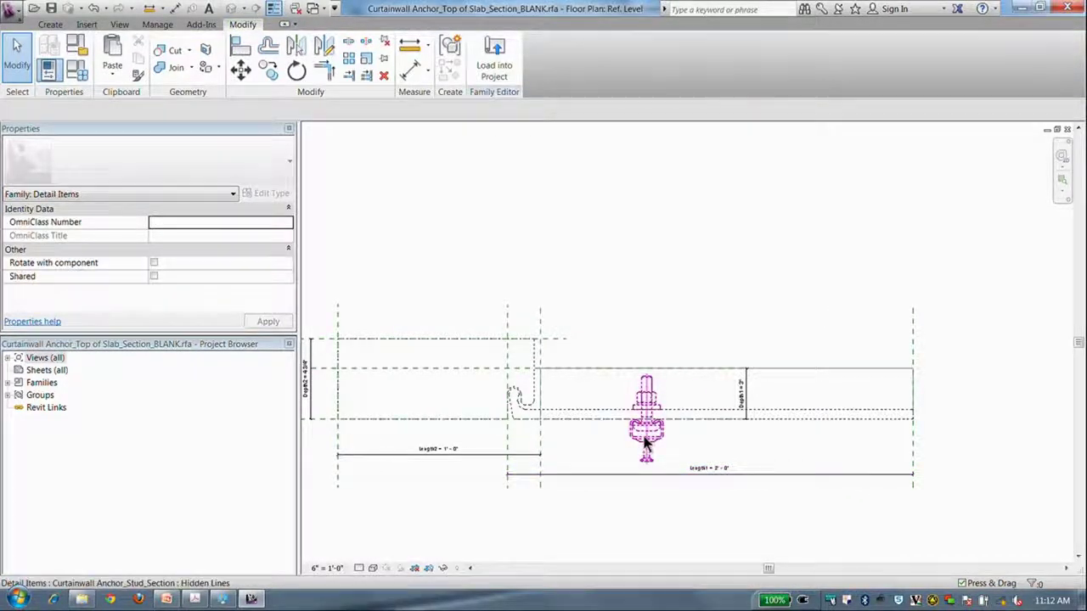
left_click(638, 448)
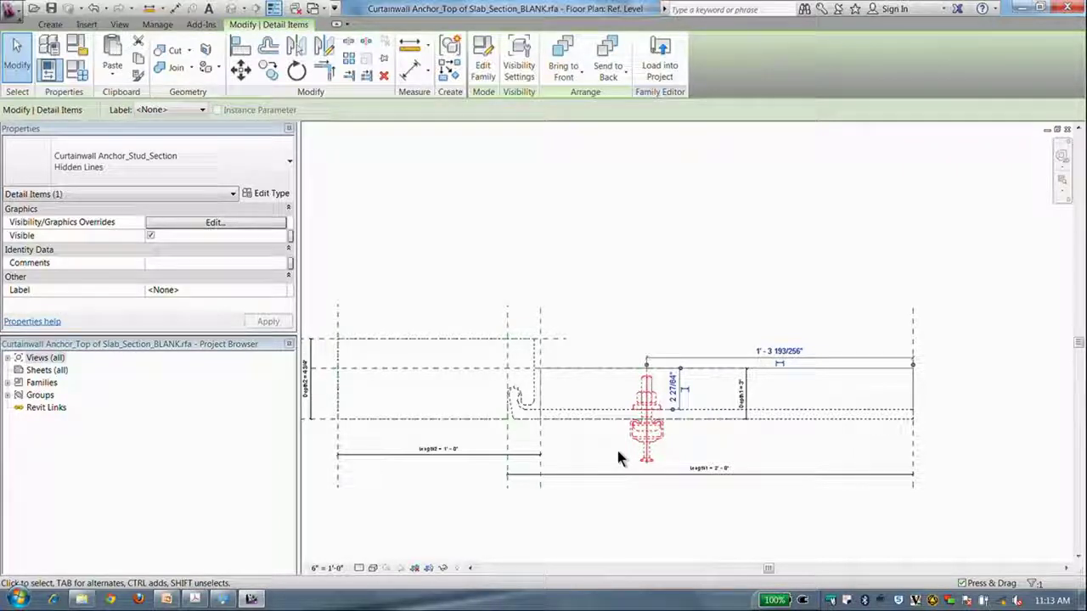
key("d")
key("i")
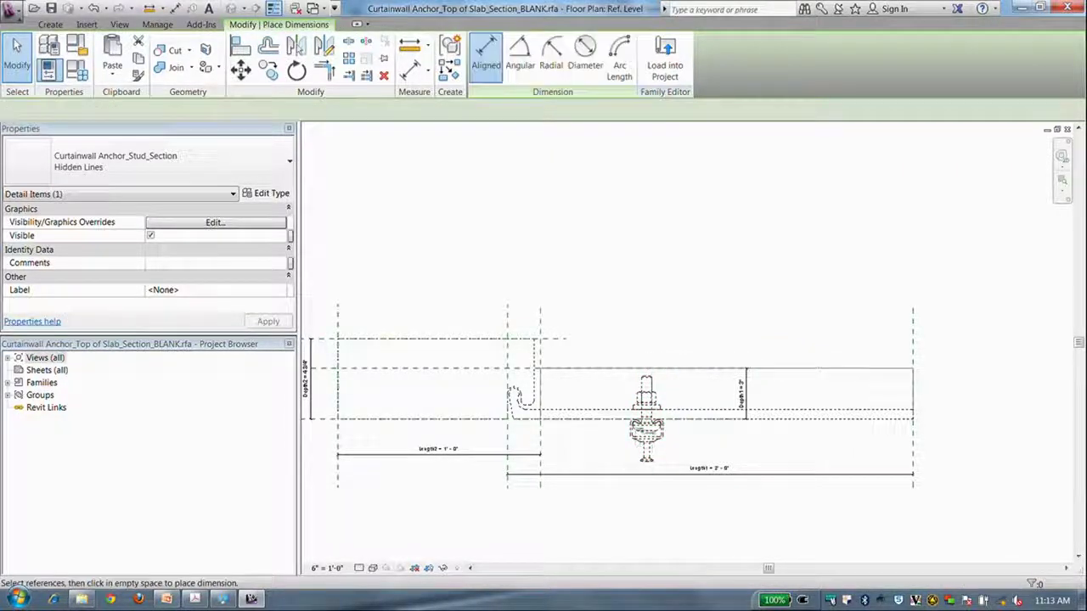
left_click(646, 424)
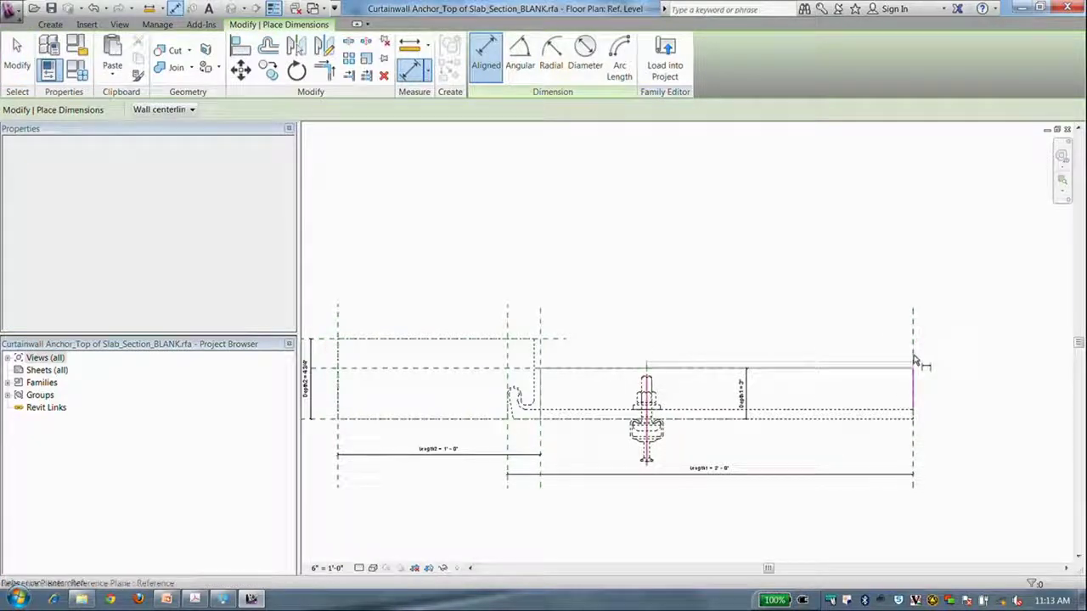
left_click(914, 361)
left_click(779, 338)
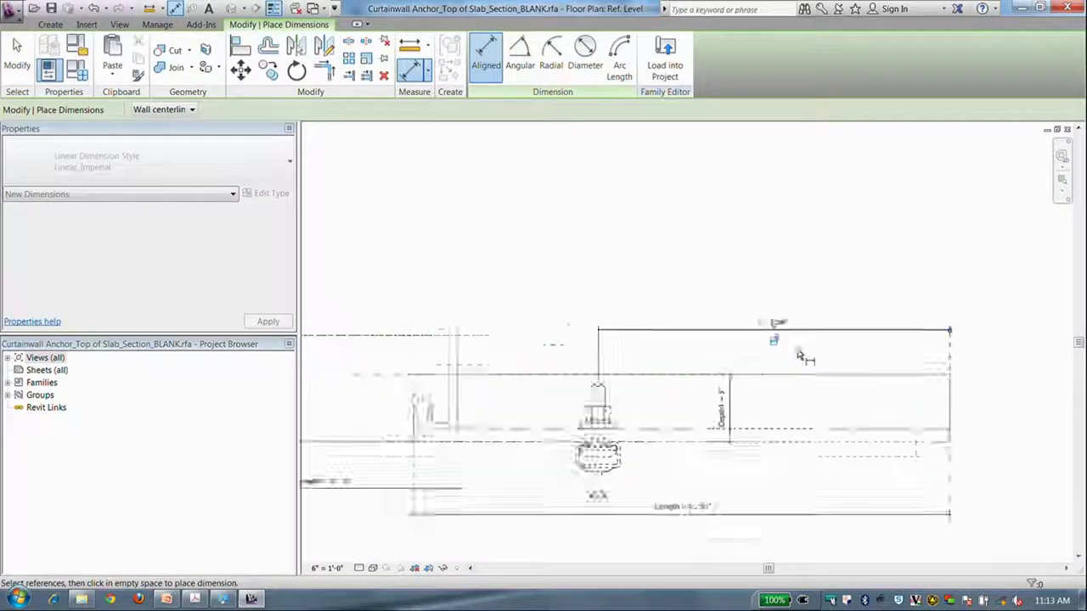
scroll(798, 355, "up", 2)
key("Escape")
key("Escape")
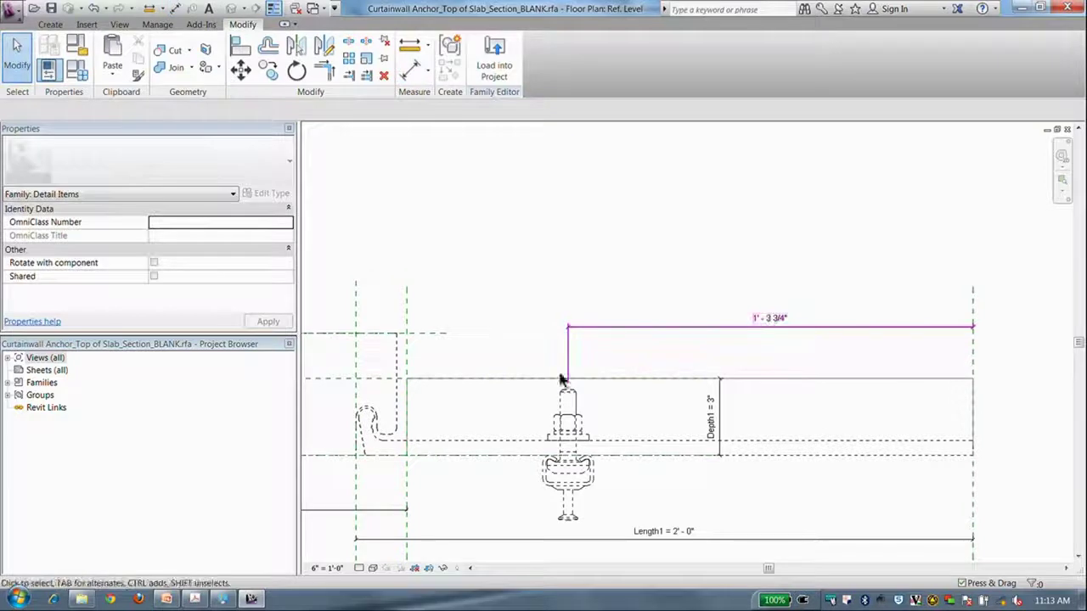
Step: Set the stud's distance from the outer reference plane to 3" and lock that dimension
left_click(570, 407)
left_click(776, 319)
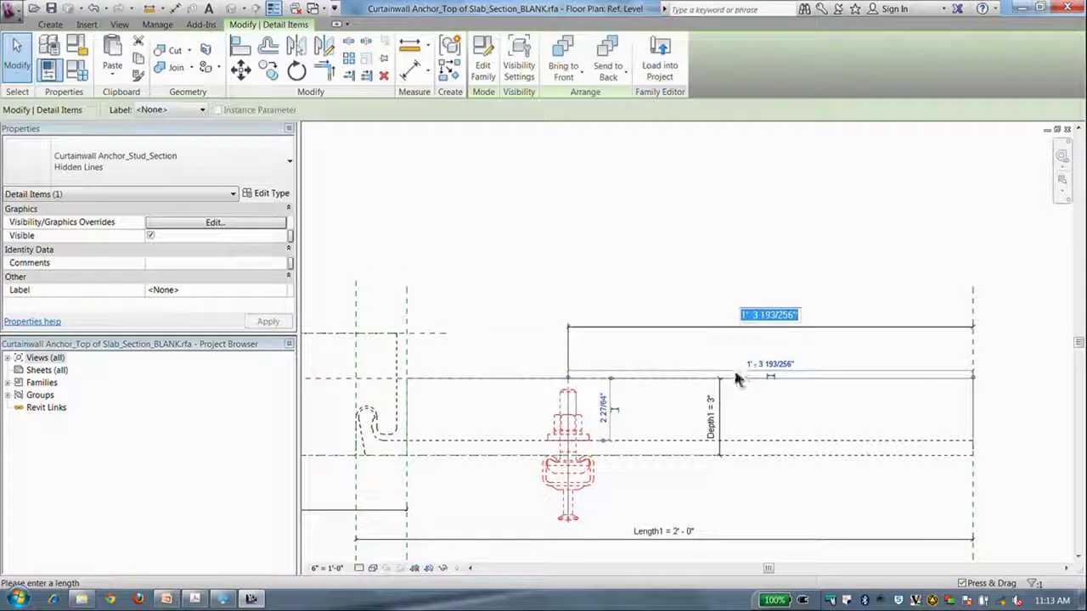
type("3\"")
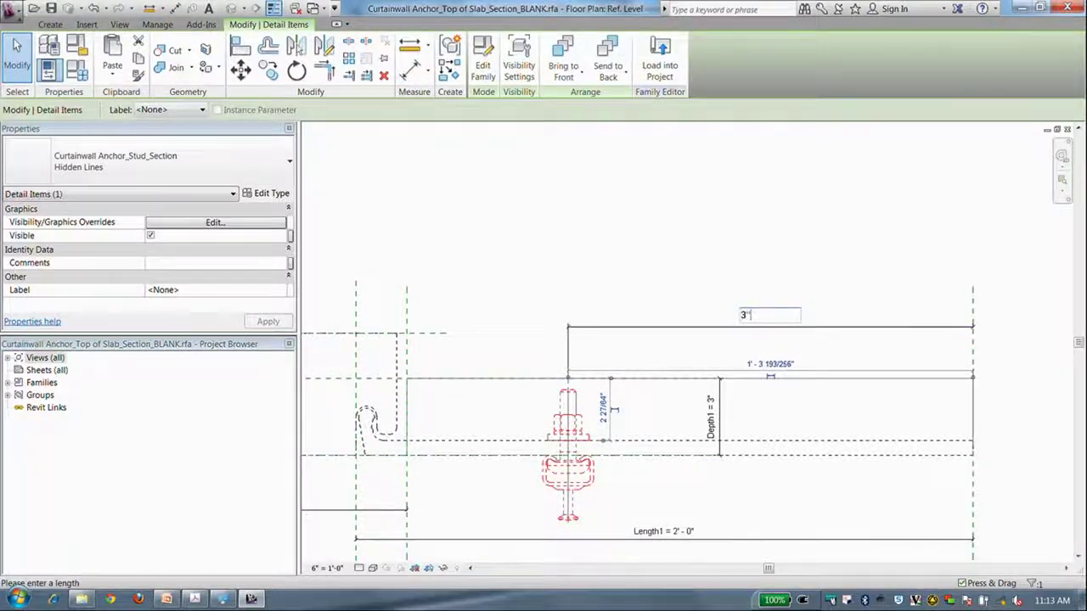
key("Return")
key("Escape")
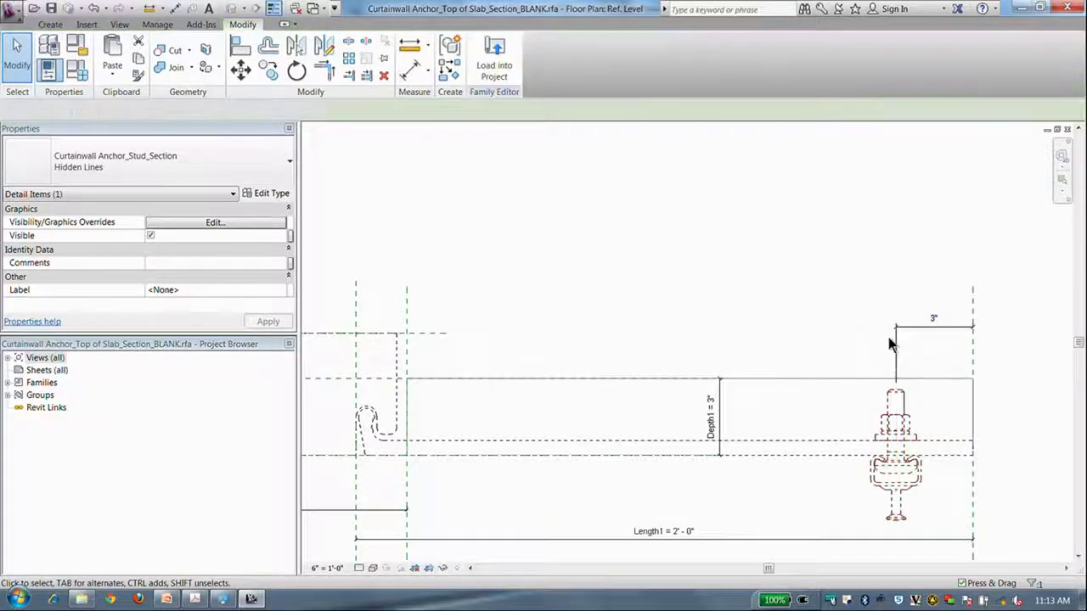
left_click(905, 328)
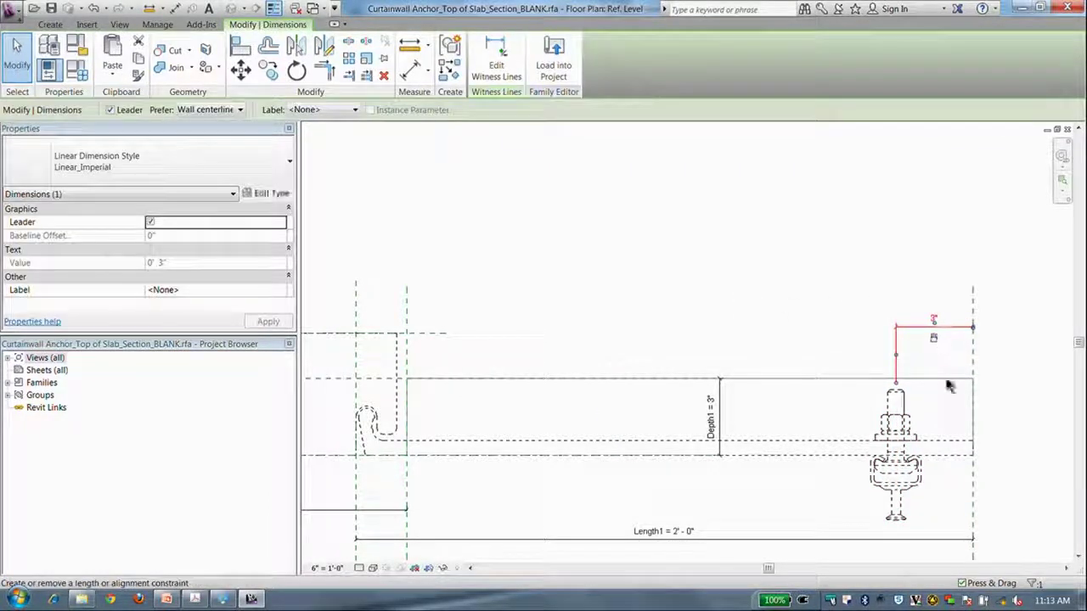
Step: Move the plate's outer reference plane inward until Length1 is 1' 6" to flex the locked stud
scroll(943, 381, "down", 2)
left_click_drag(912, 306, 858, 308)
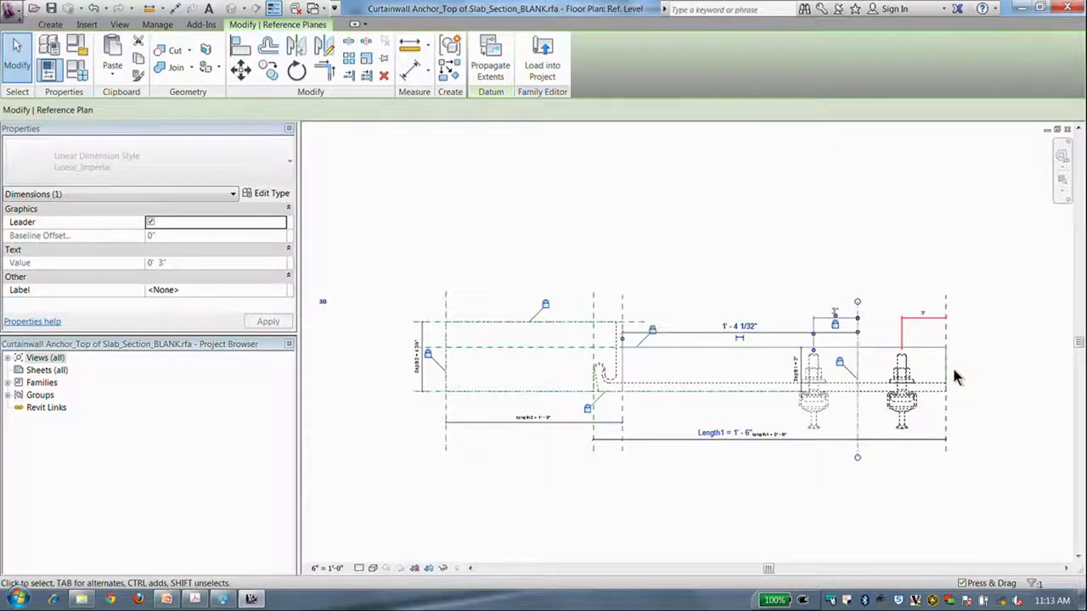
left_click(660, 415)
Step: Set Depth1 to 5" in the family types to flex the plate's depth
left_click(78, 71)
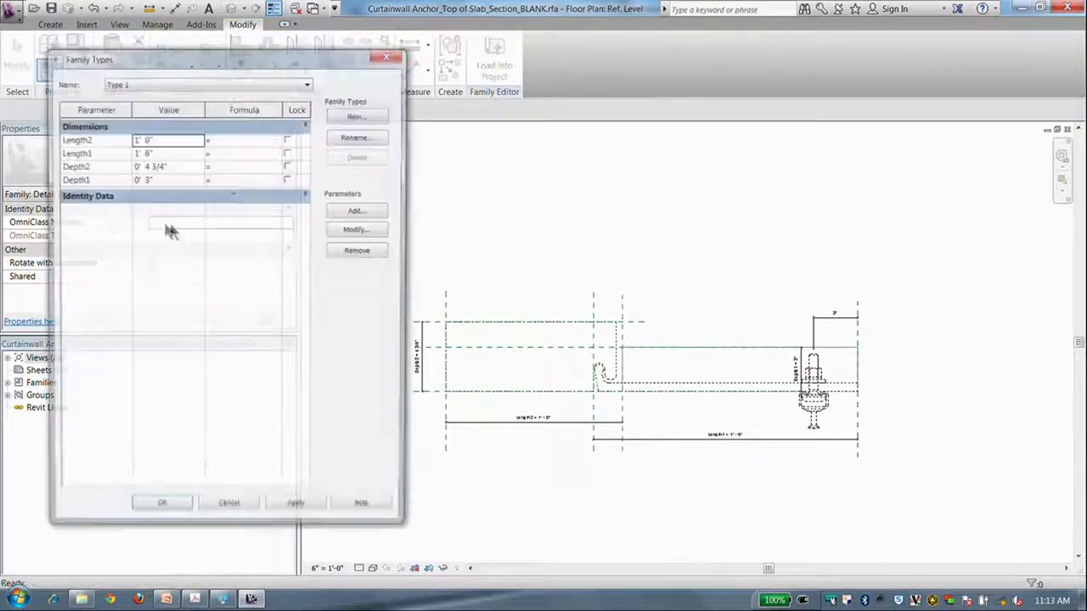
left_click(169, 178)
type("5\"")
left_click(297, 512)
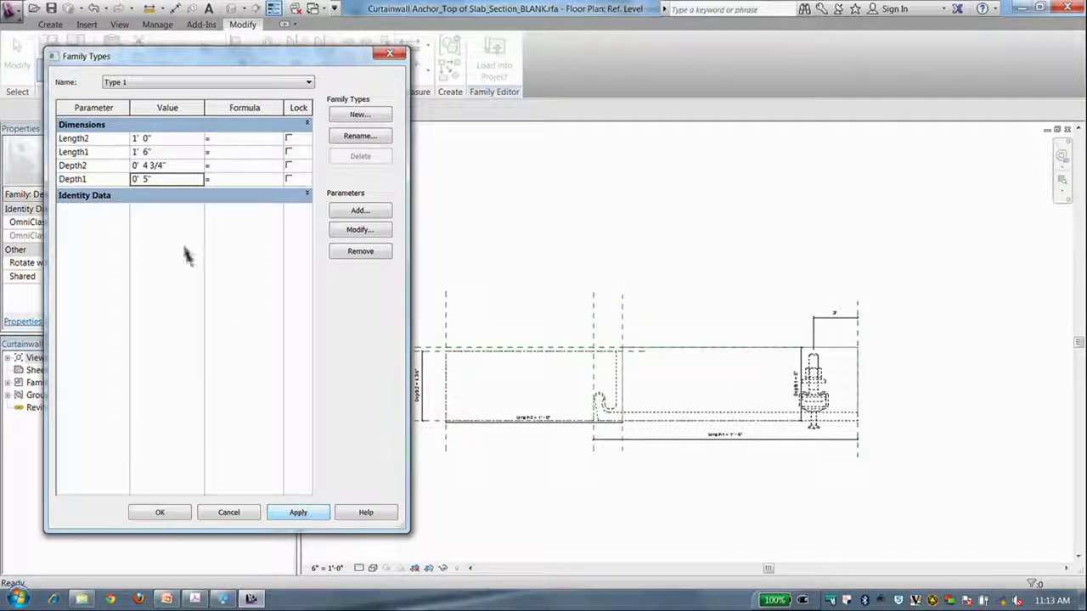
Step: Set Depth1 back to 3" and Depth2 to 5" in the family types, and accept the changes
left_click(172, 178)
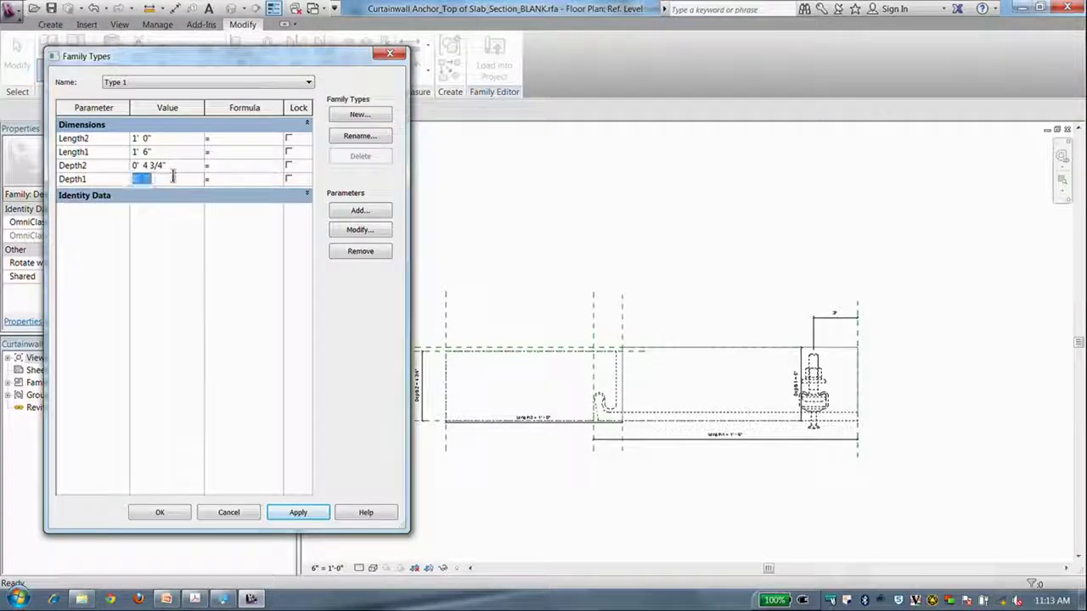
type("3")
key("Tab")
left_click(174, 166)
type("5")
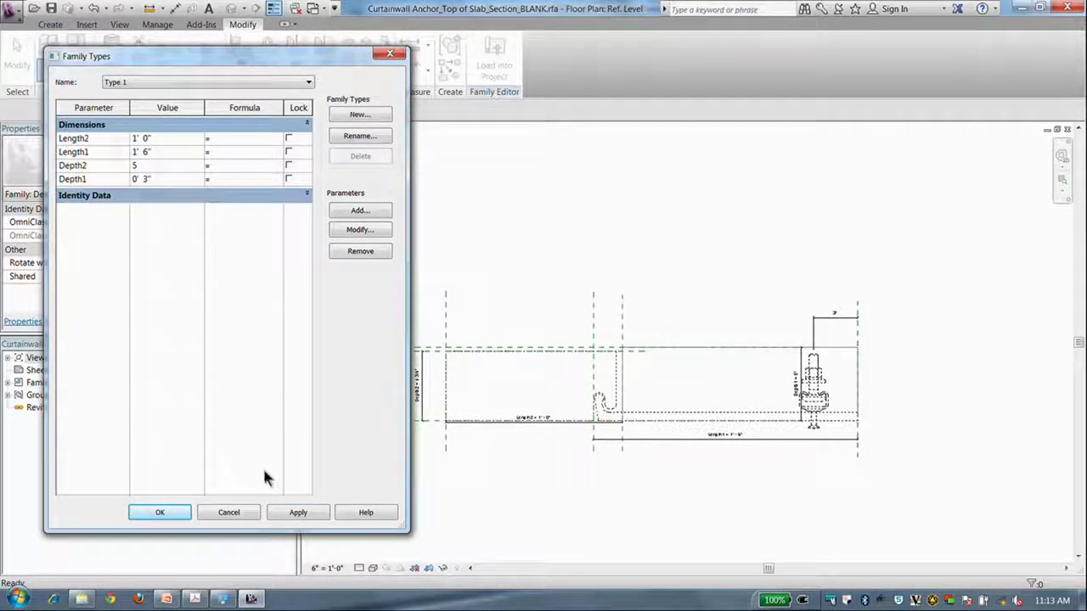
left_click(296, 513)
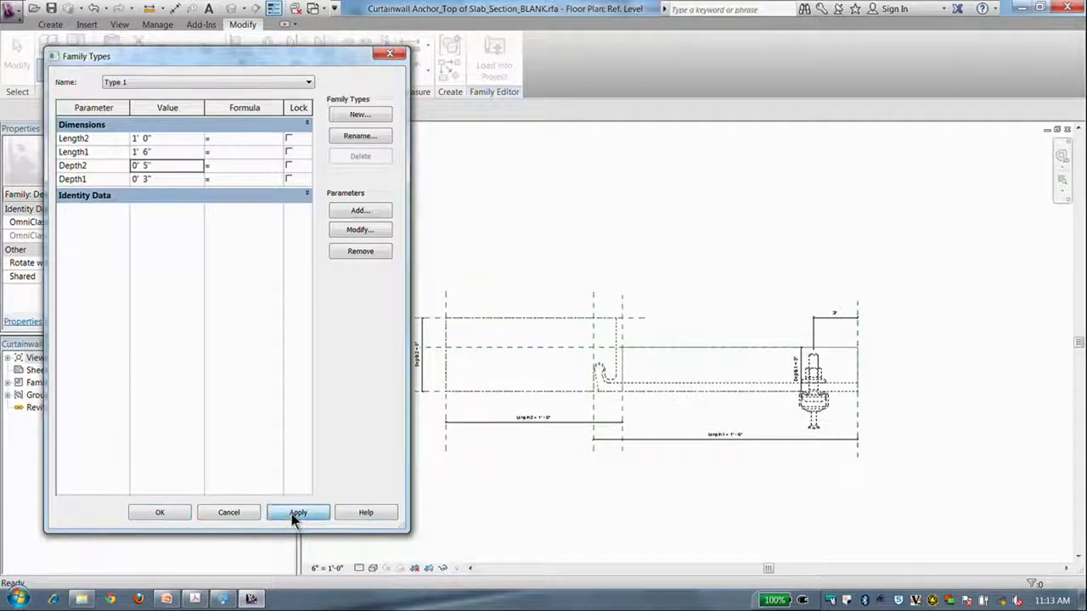
left_click(160, 513)
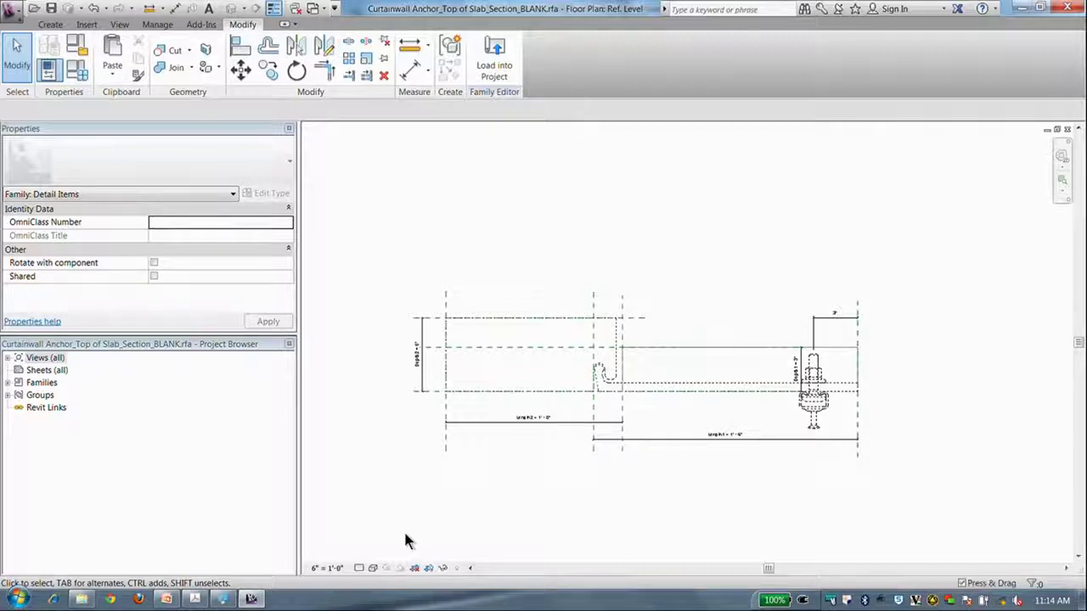
Step: Load the anchor family into the AU2012 Detailing Building1.rvt project
left_click(496, 68)
left_click(457, 227)
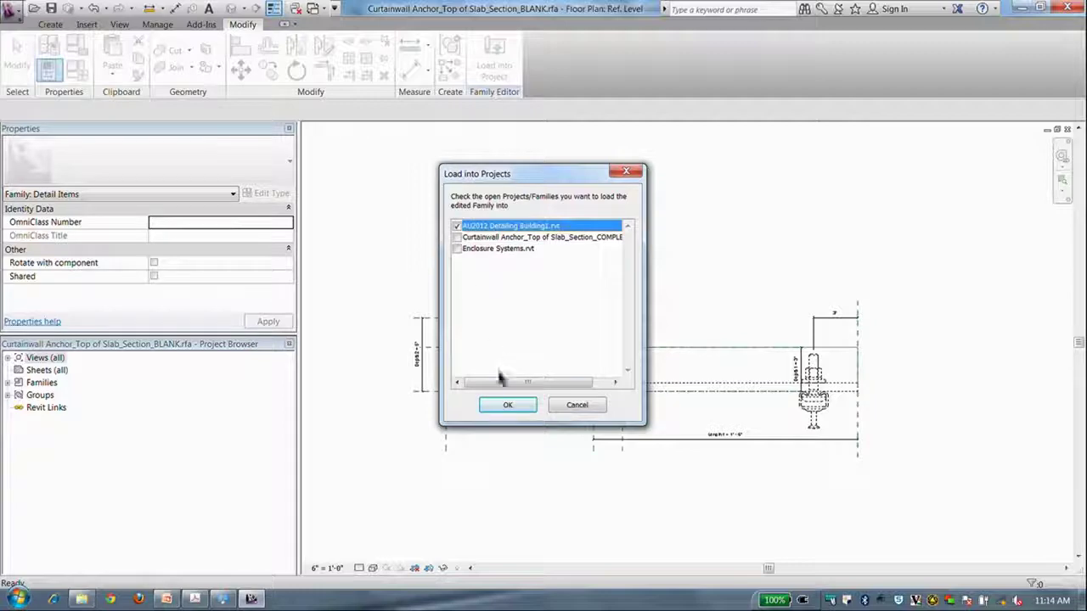
left_click(506, 406)
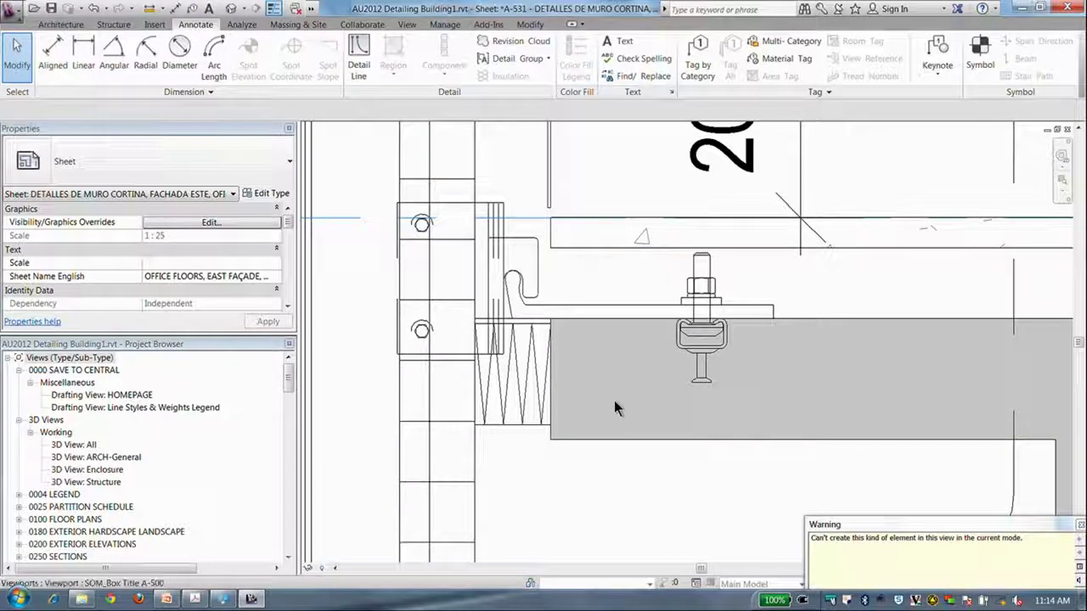
Step: Open the project's HOMEPAGE drafting view
scroll(613, 400, "down", 3)
scroll(653, 392, "down", 4)
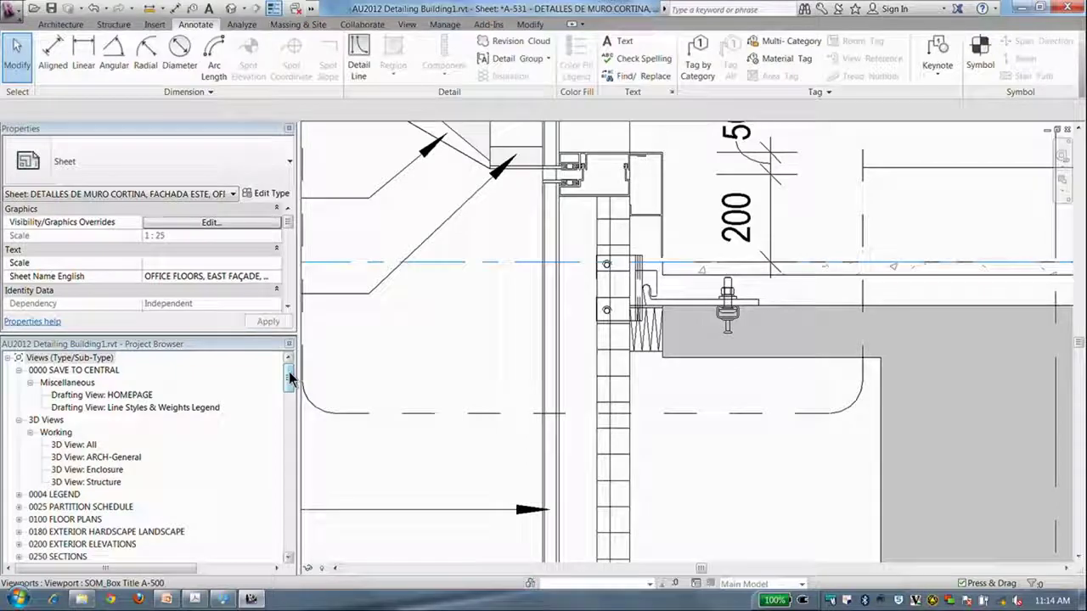
left_click(427, 362)
scroll(427, 362, "down", 5)
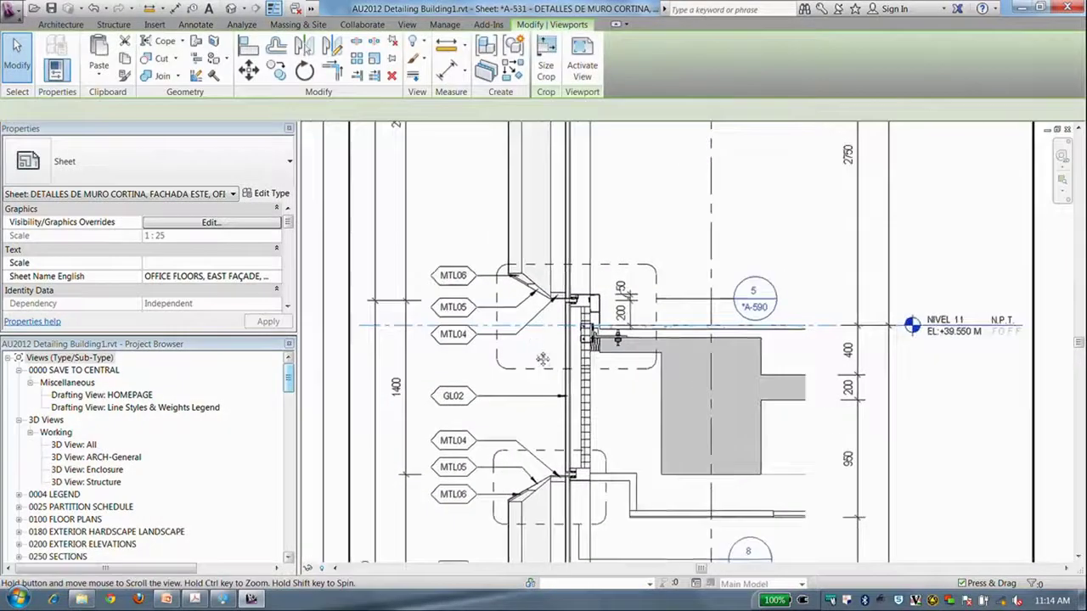
scroll(534, 351, "down", 3)
middle_click_drag(450, 307, 526, 306)
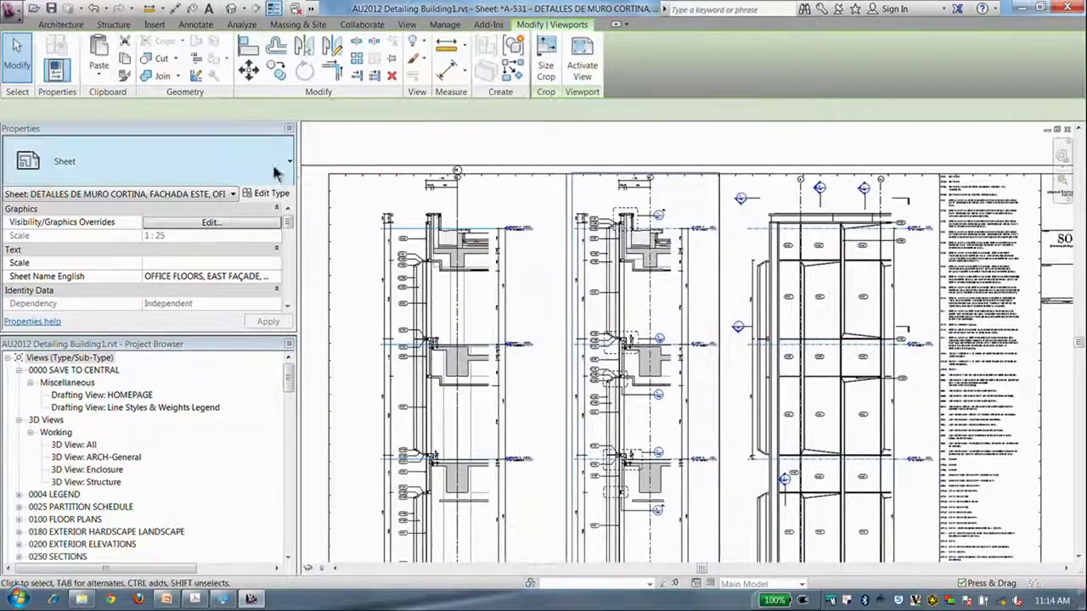
scroll(331, 171, "down", 3)
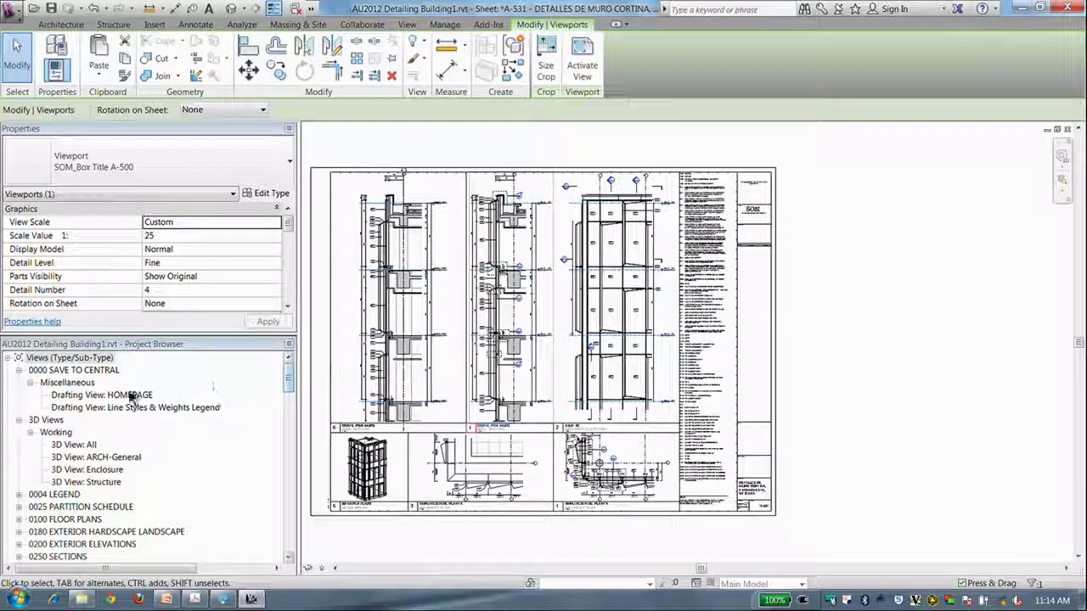
left_click(131, 393)
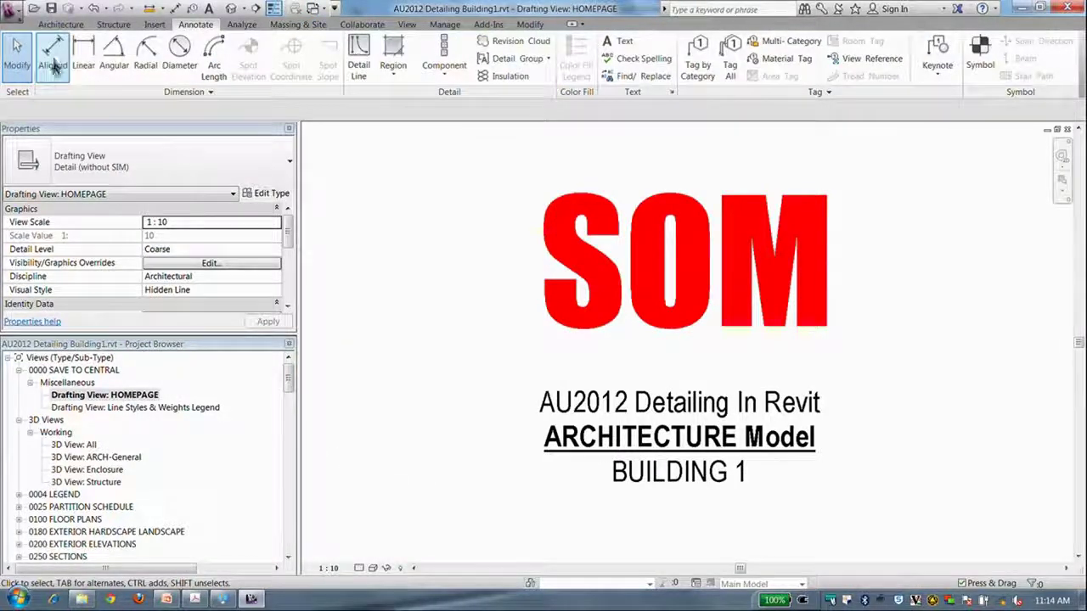
left_click(13, 10)
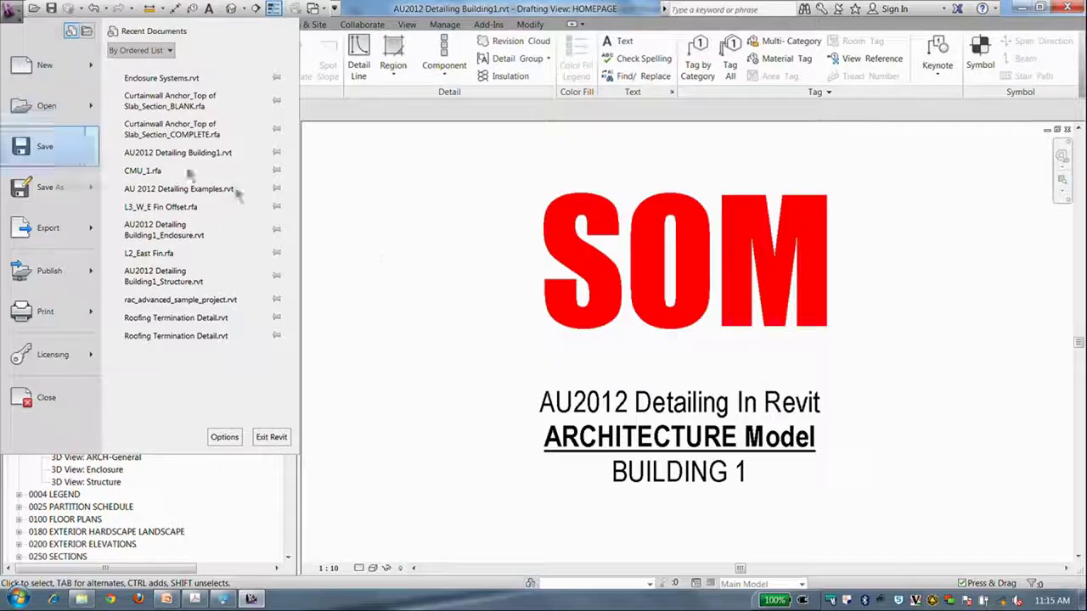
left_click(374, 255)
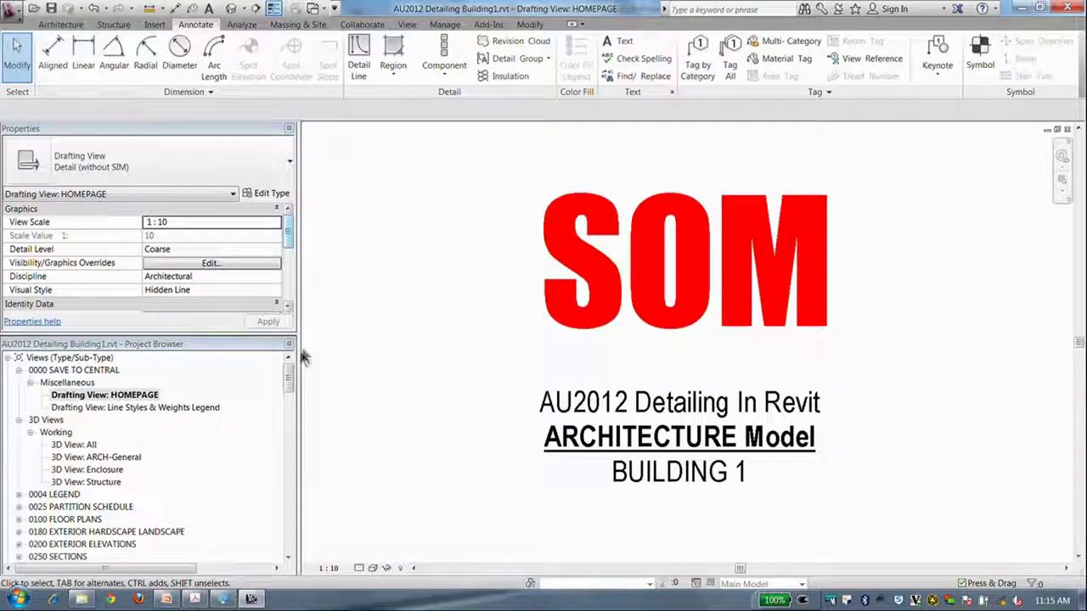
left_click_drag(291, 379, 291, 419)
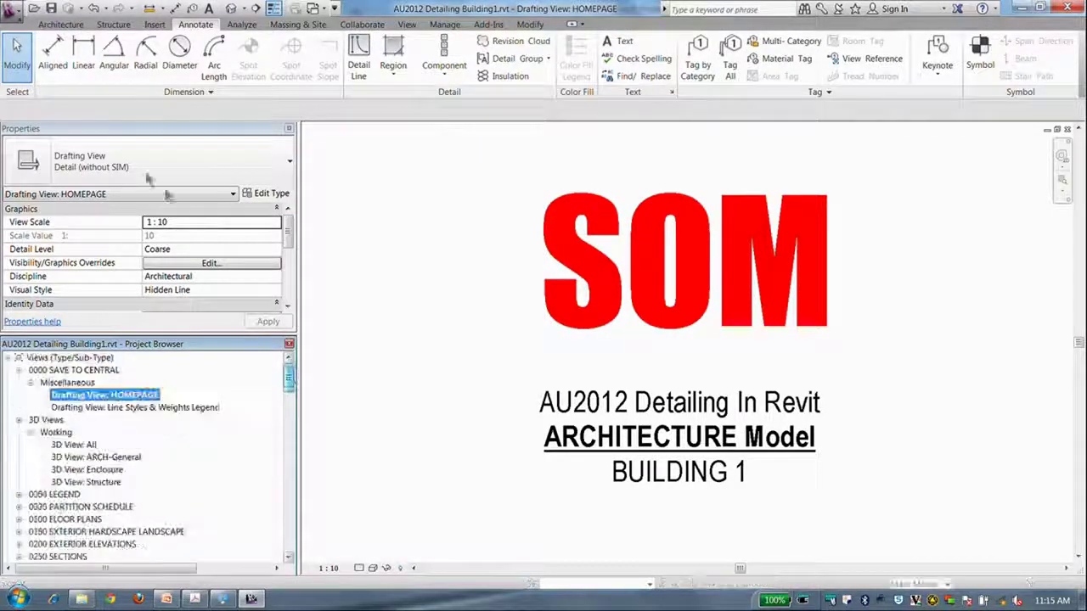
Step: Choose a workshared project file from the Detailing folder and bring up its worksets for opening
left_click(16, 11)
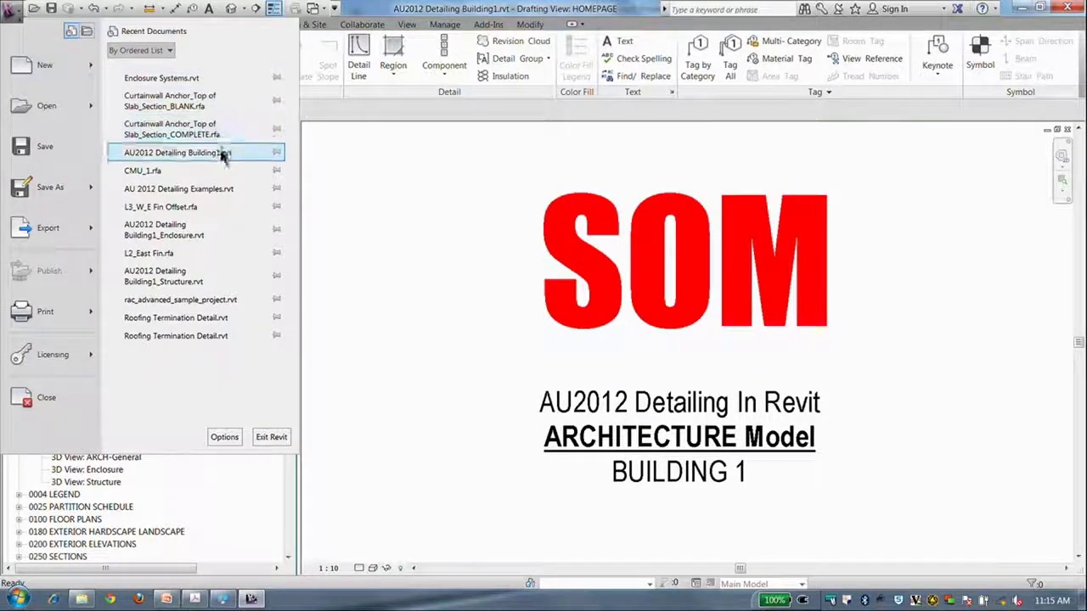
left_click(38, 105)
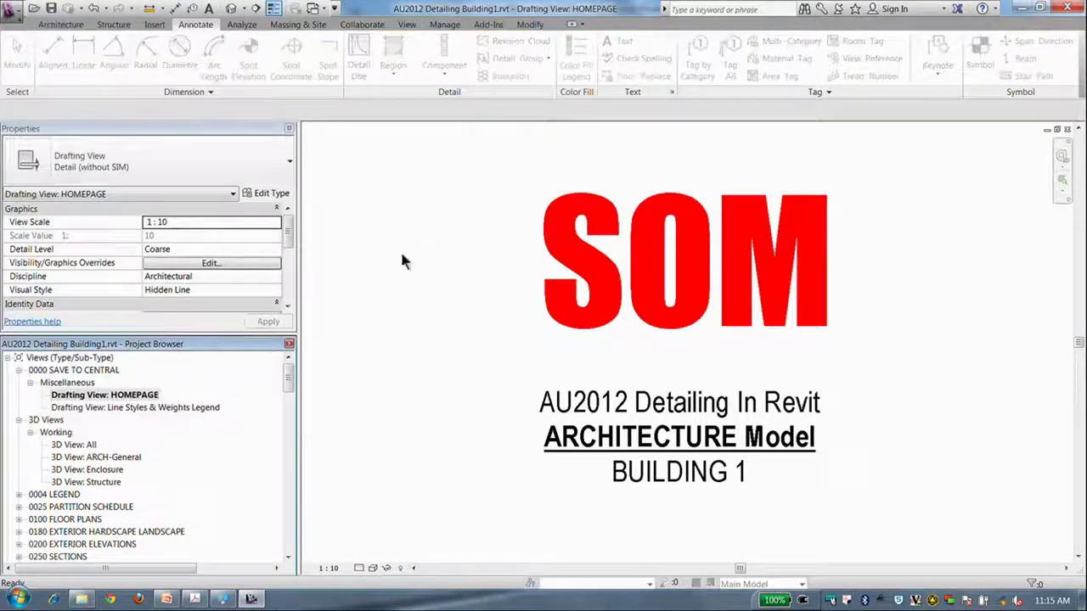
left_click(469, 469)
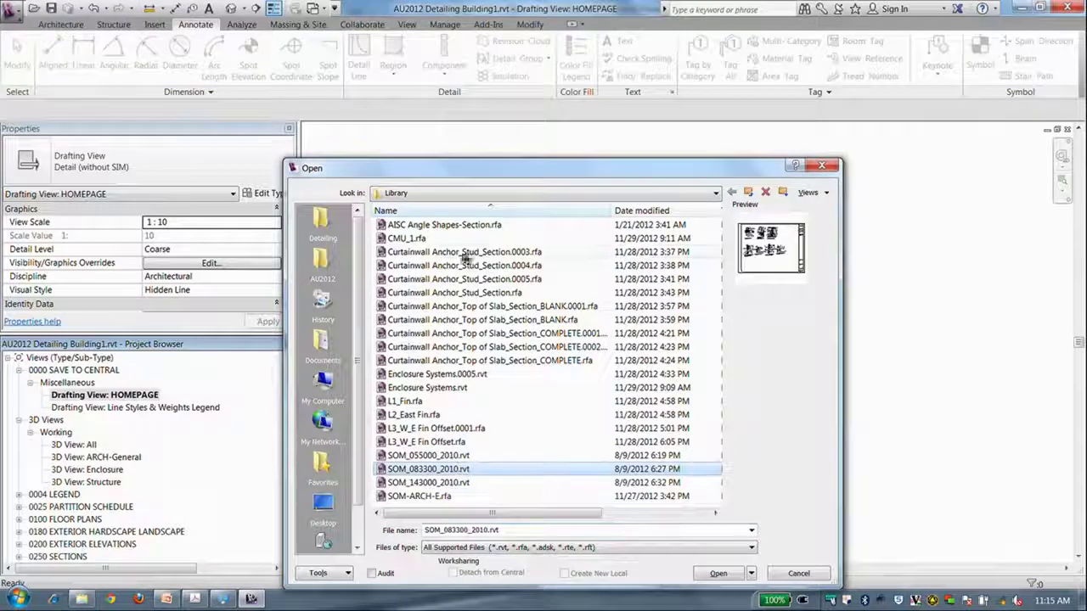
left_click(745, 193)
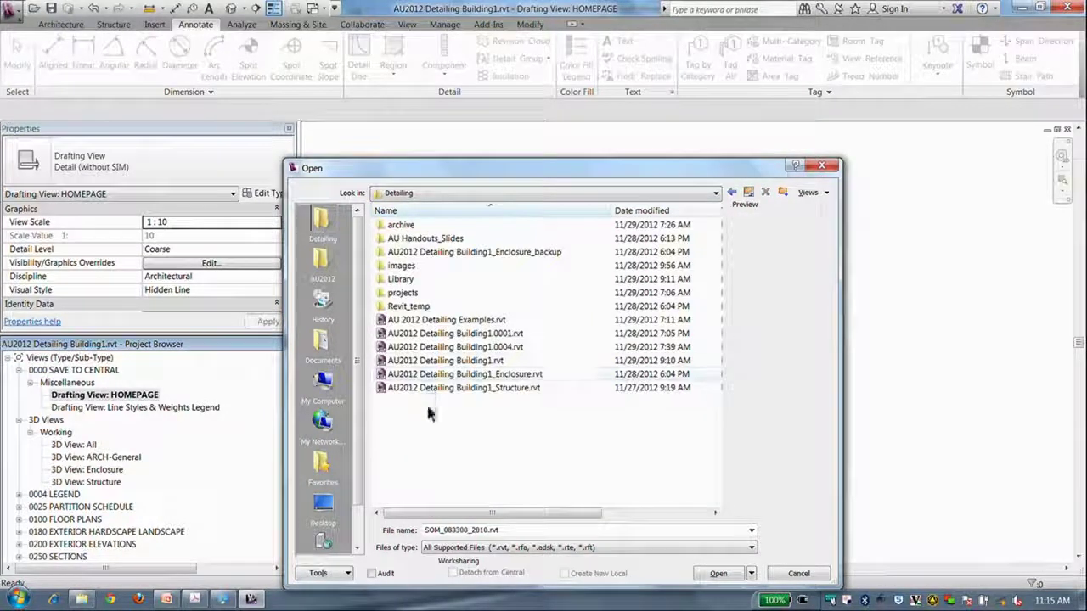
left_click(726, 574)
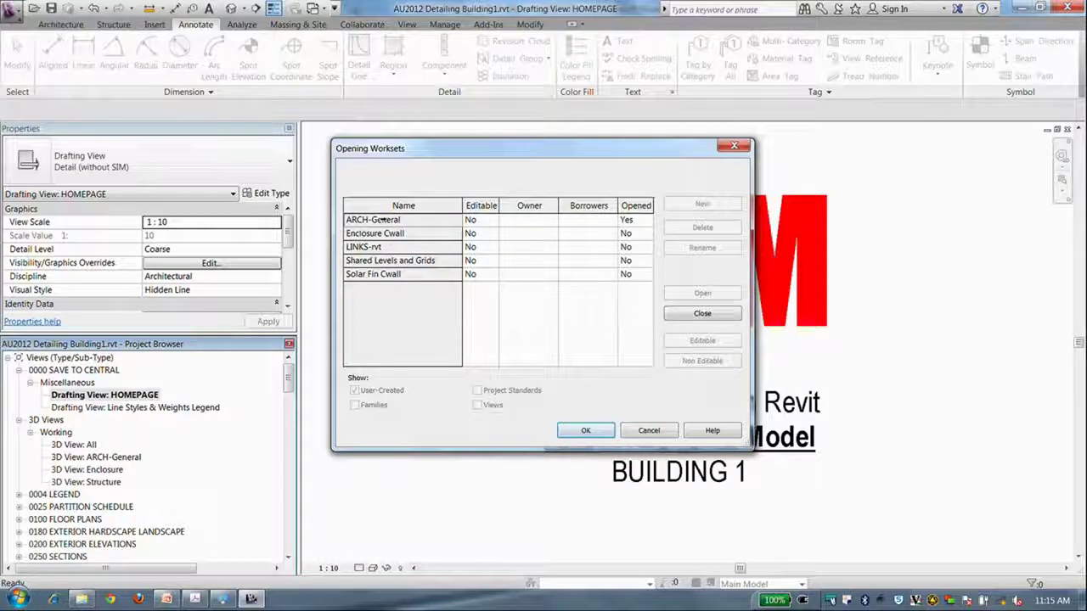
Step: Open the project with all worksets opened, from ARCH-General through Solar Fin Cwall
left_click_drag(384, 219, 388, 276)
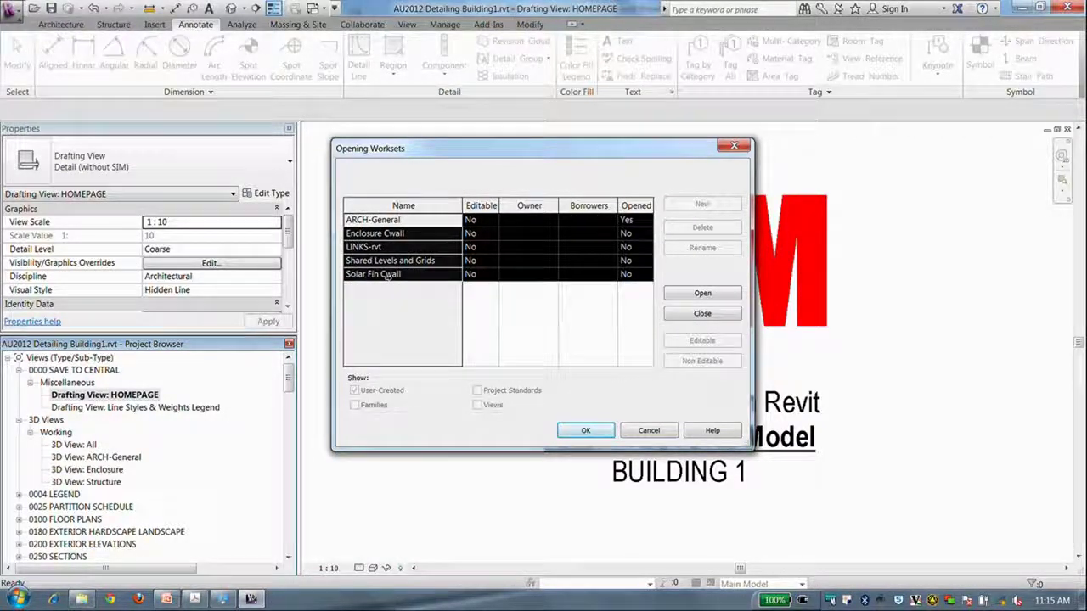
left_click(692, 297)
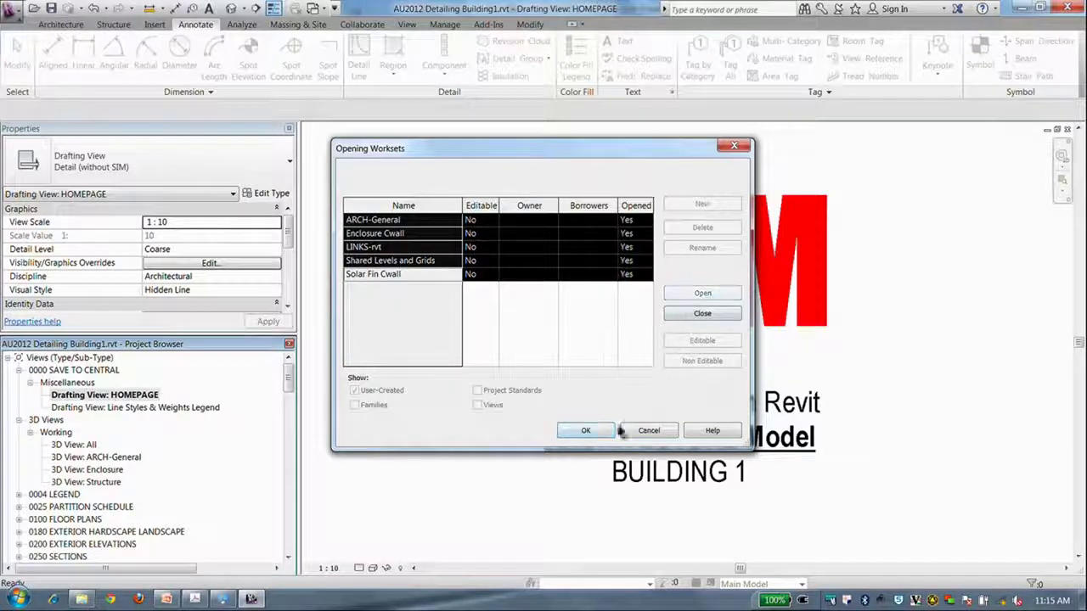
left_click(584, 432)
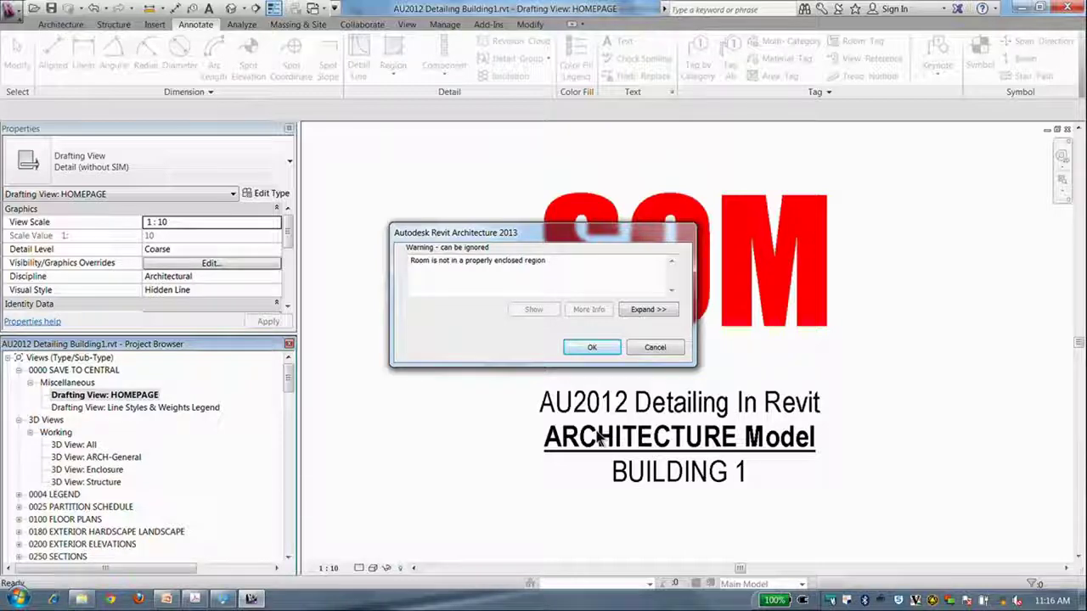
Step: Finish opening the Enclosure model, ignoring its unresolved reference, and open the {3D} view
left_click(585, 353)
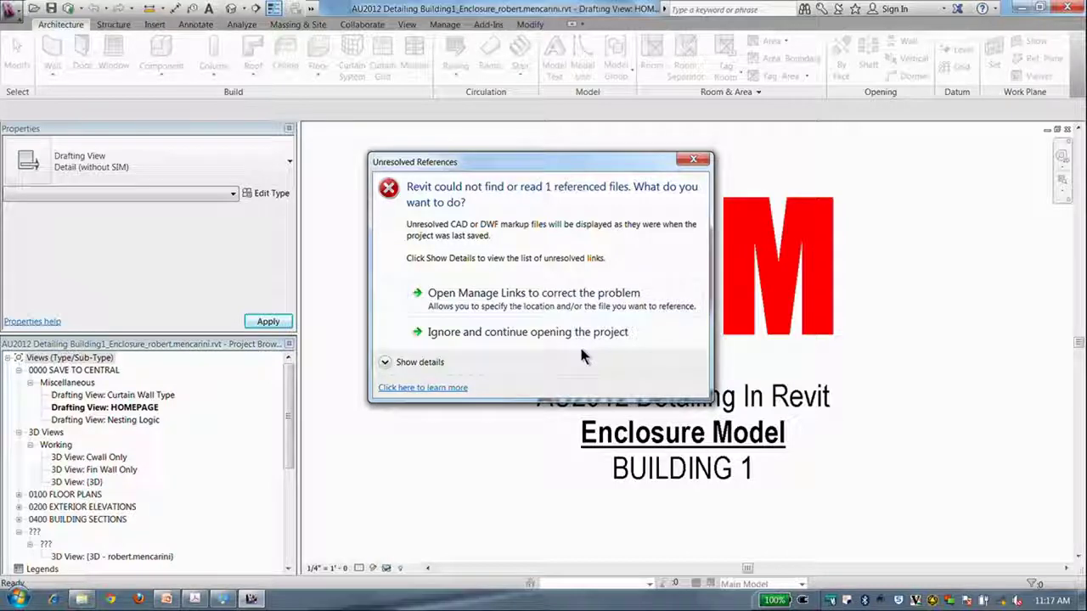
left_click(463, 334)
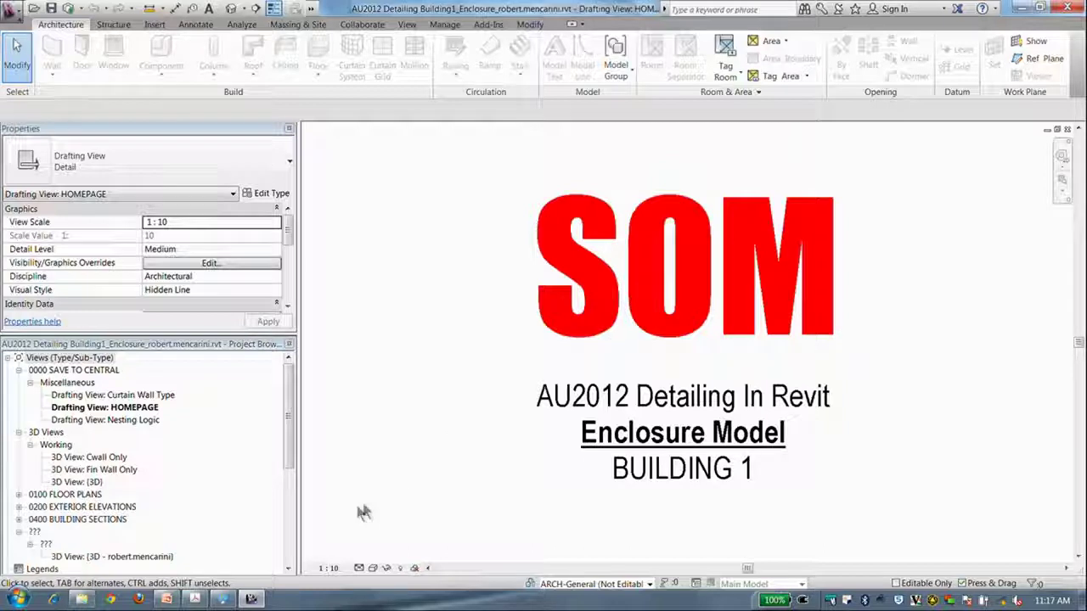
left_click(89, 482)
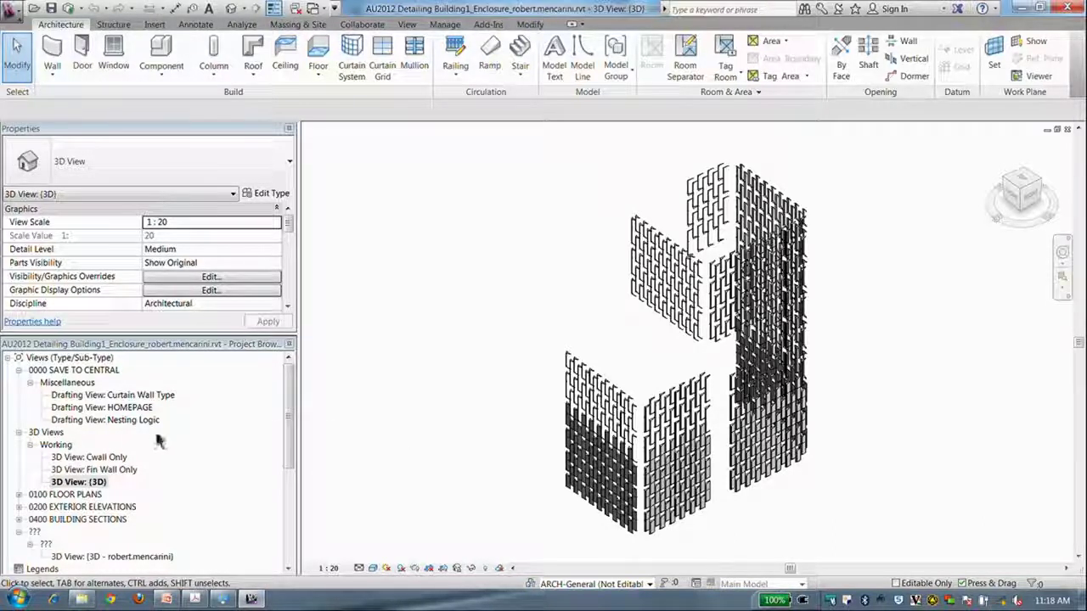
Step: Select a single L1_Fin panel on the upper part of the solar fin wall and examine its shape from several sides
key("z")
key("r")
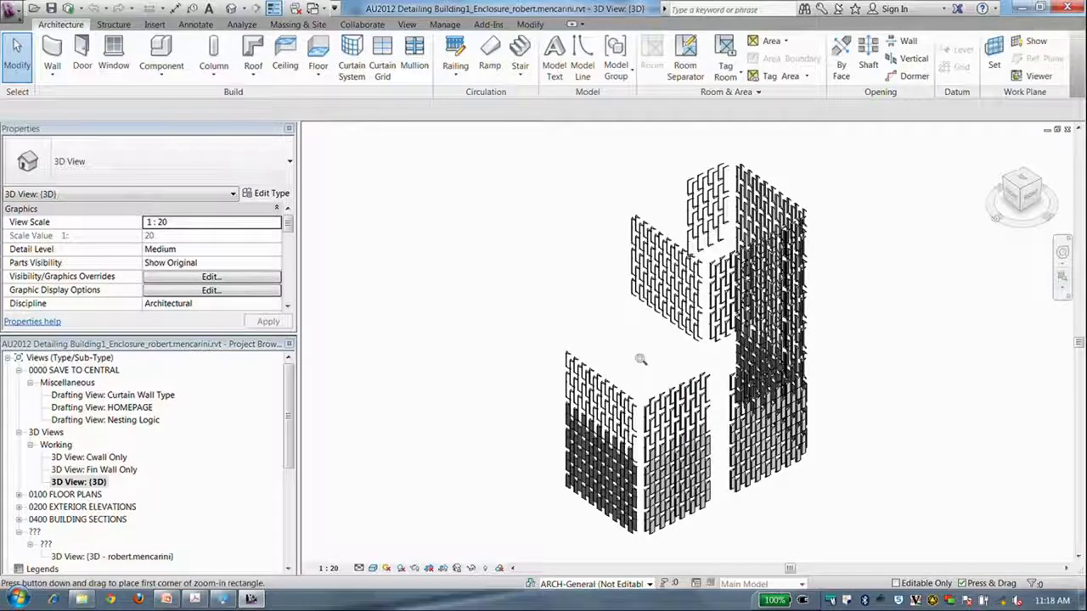
left_click_drag(626, 361, 671, 380)
left_click_drag(675, 462, 680, 465)
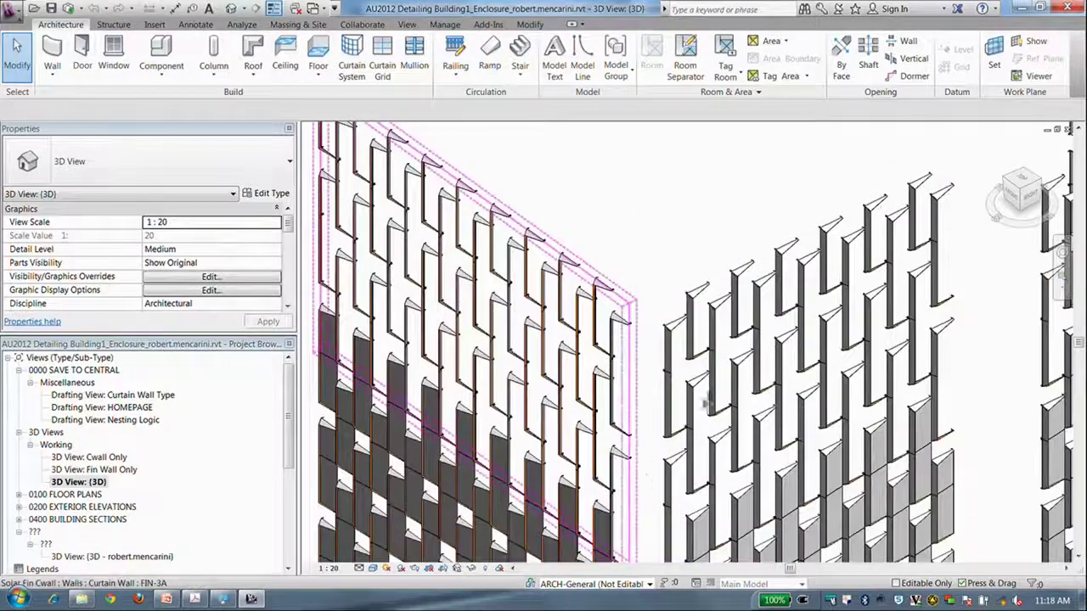
scroll(692, 323, "up", 2)
scroll(692, 323, "up", 2)
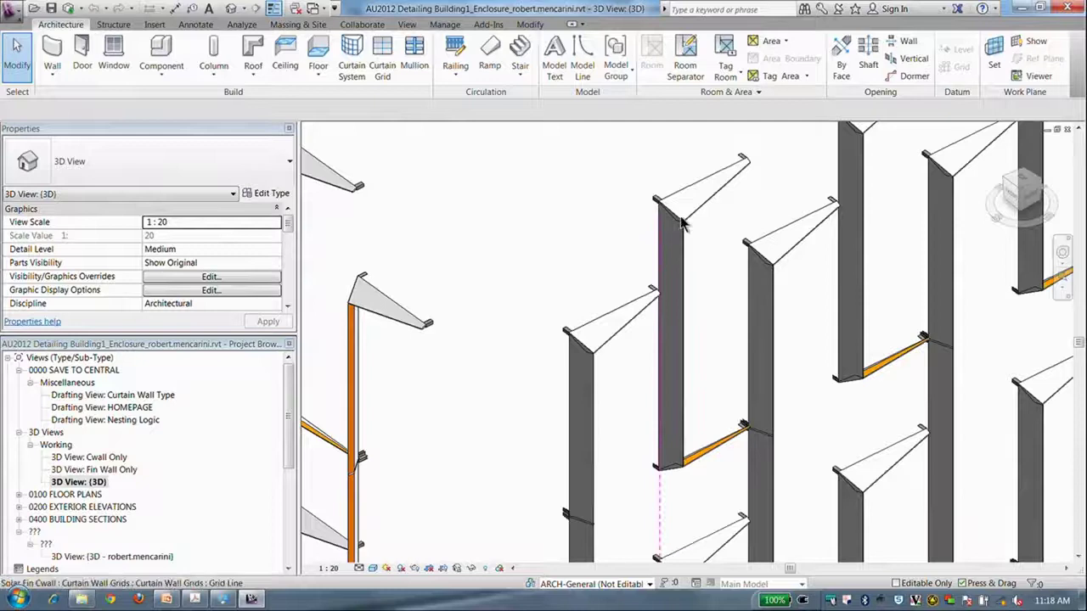
key("Tab")
key("Tab")
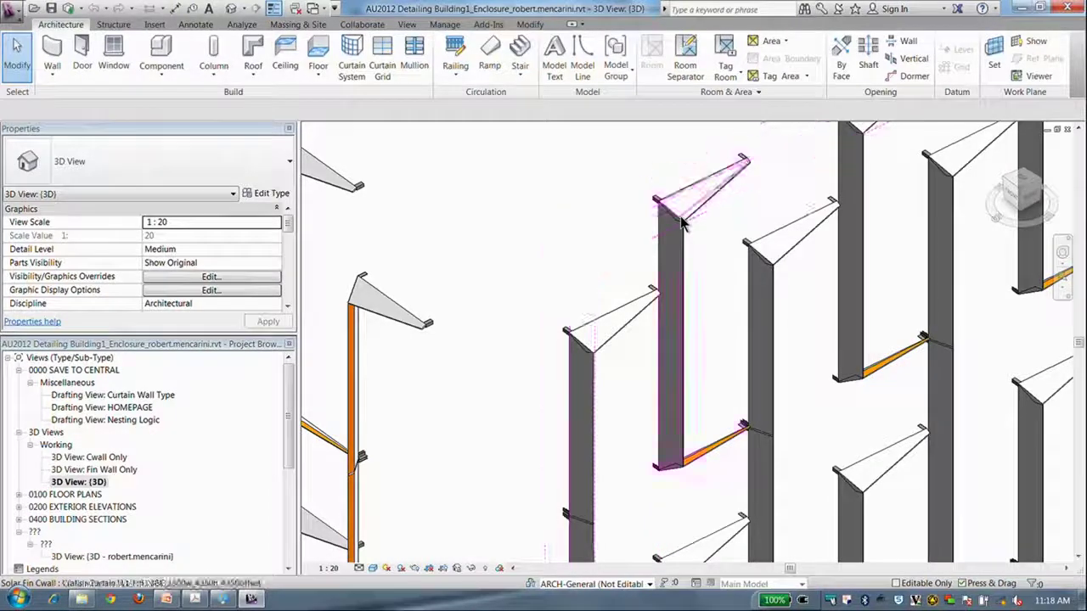
left_click(682, 222)
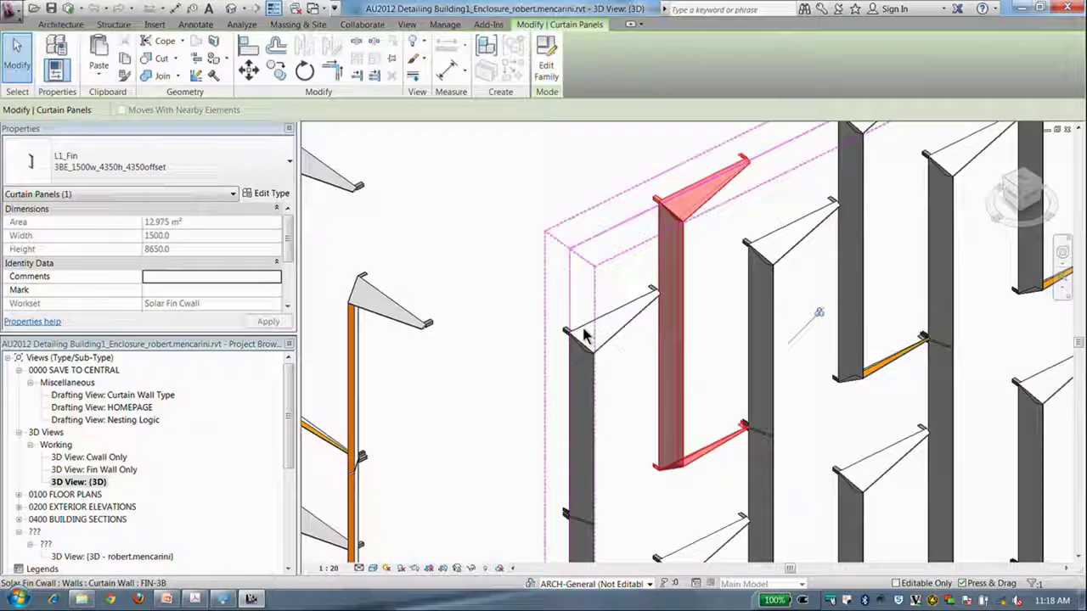
middle_click_drag(578, 280, 849, 291, "shift")
scroll(854, 291, "up", 6)
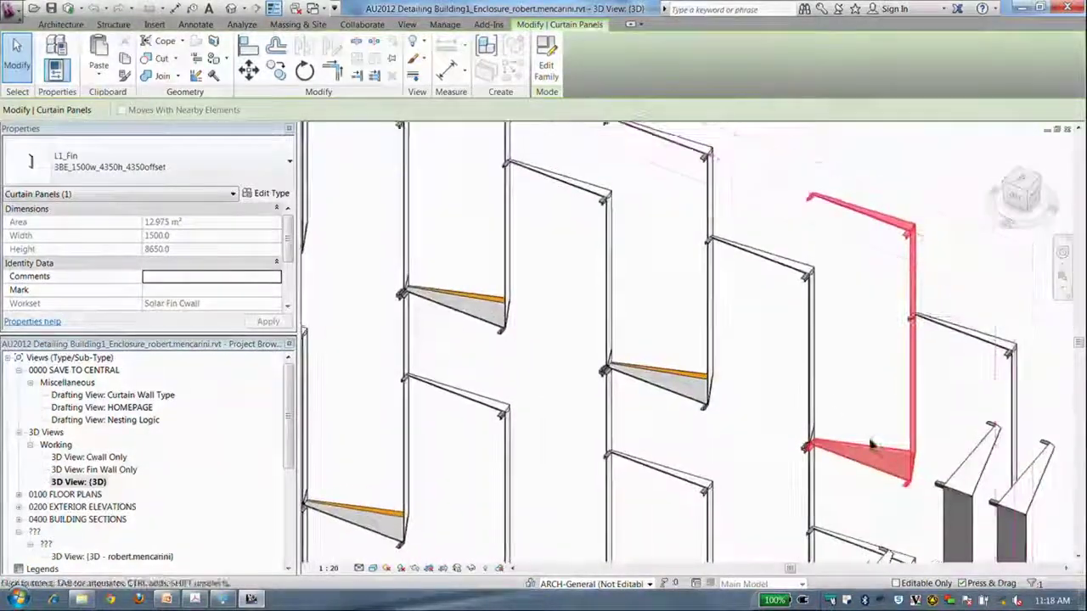
middle_click_drag(883, 441, 573, 398, "shift")
scroll(573, 398, "down", 4)
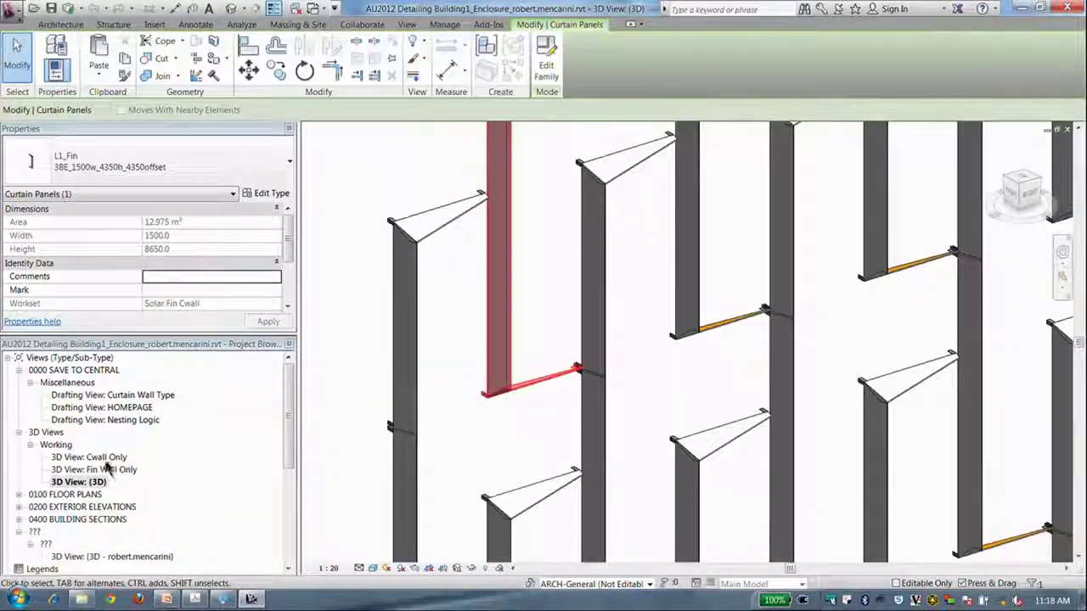
Step: Open the Cwall Only 3D view and examine the curtain wall panels around the building's upper corner
left_click(133, 490)
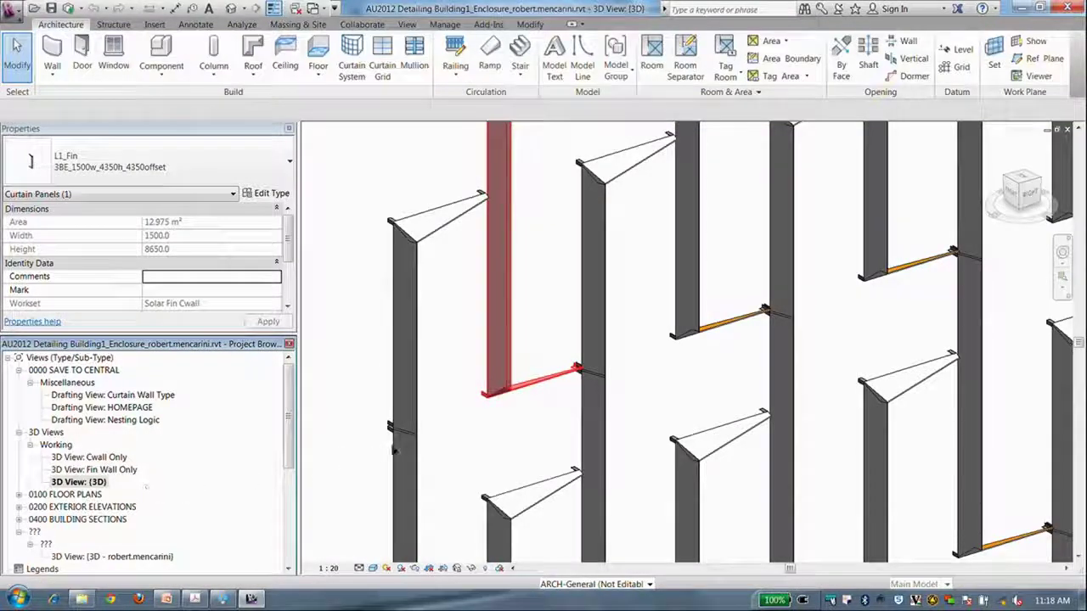
double_click(125, 457)
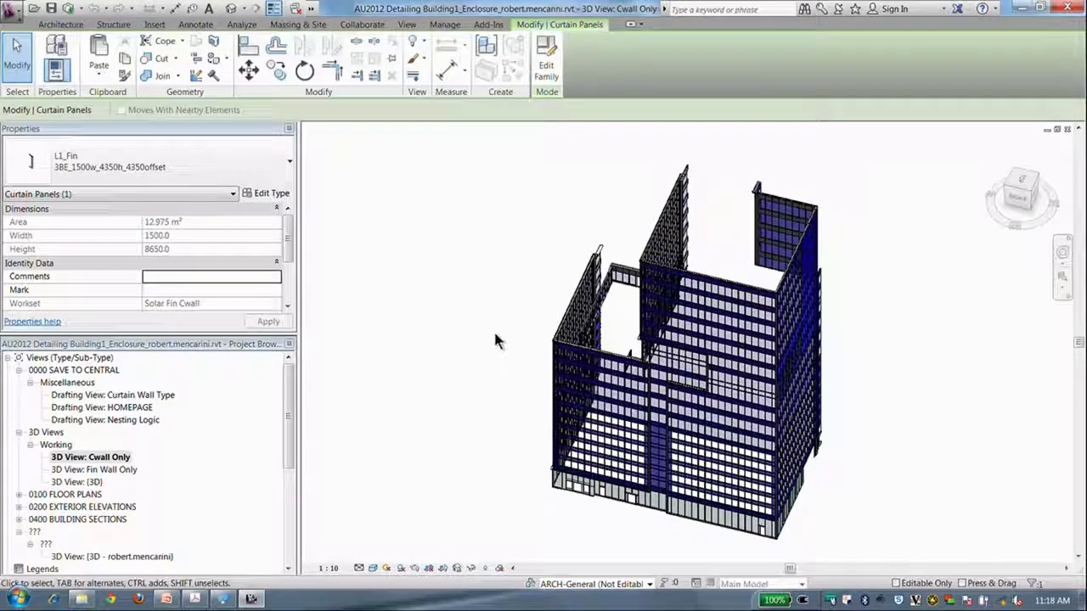
middle_click_drag(538, 340, 542, 341, "shift")
middle_click_drag(578, 342, 571, 343, "shift")
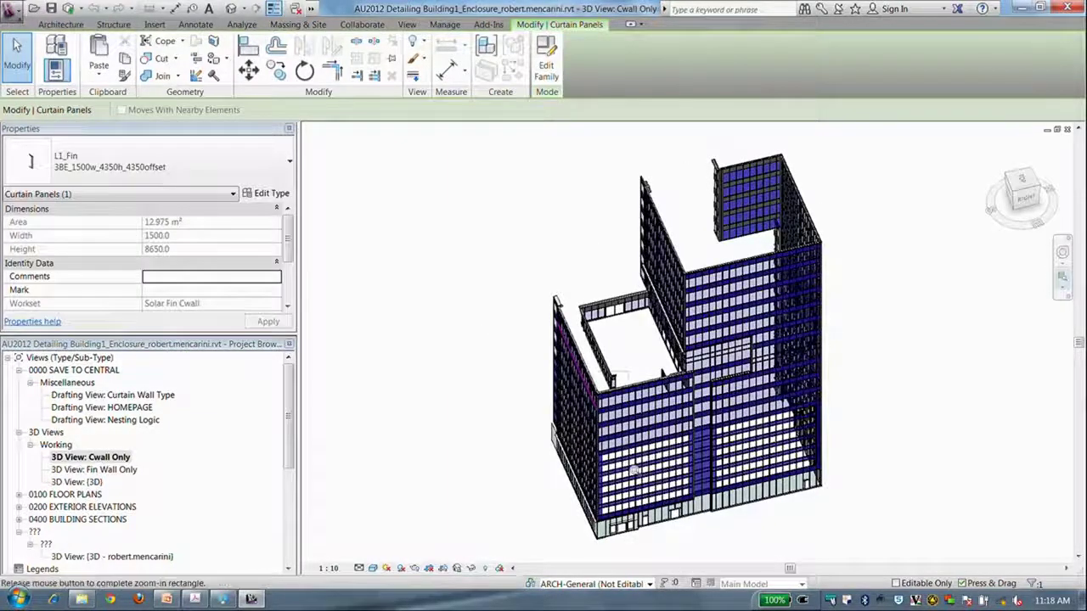
left_click_drag(632, 472, 656, 208)
scroll(658, 255, "up", 5)
middle_click_drag(683, 239, 642, 240)
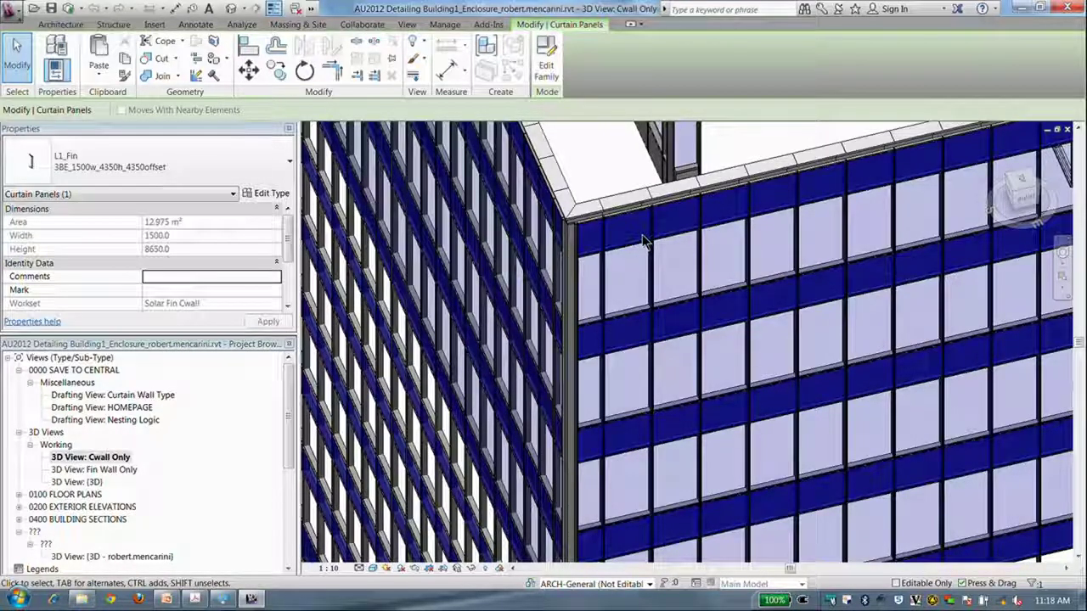
middle_click_drag(642, 242, 643, 261)
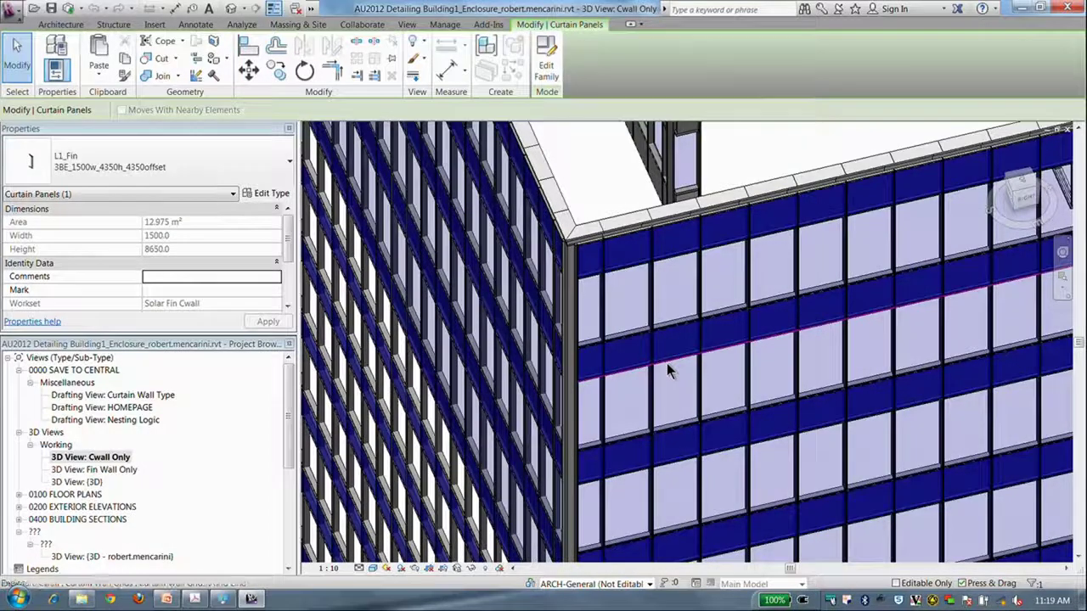
Step: Select a glass vision panel beside the building's corner and open its GP-1 curtain panel family for editing
key("Escape")
scroll(662, 276, "up", 5)
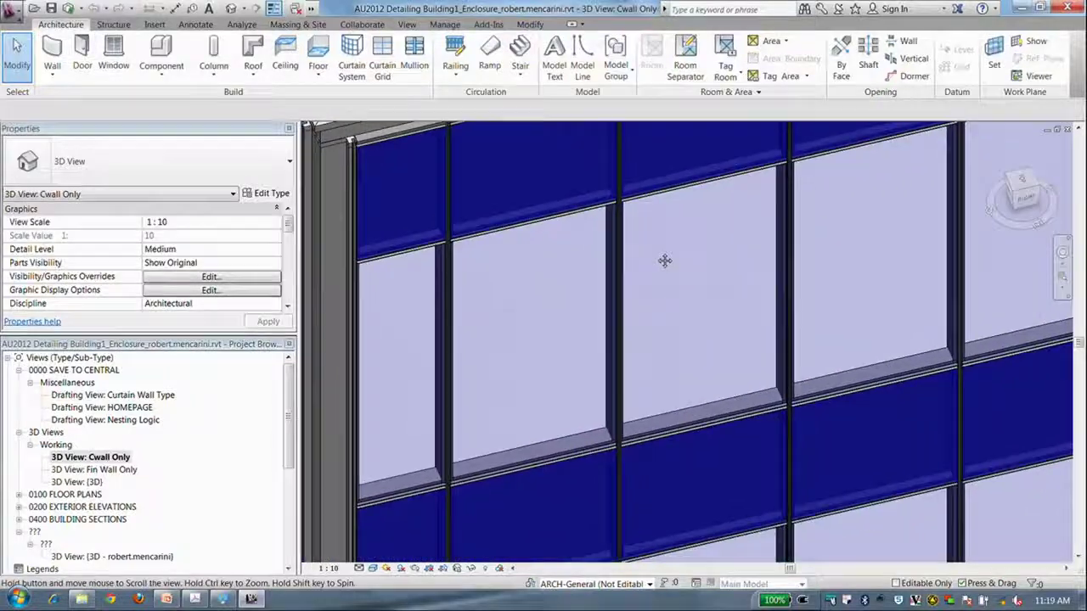
middle_click_drag(660, 346, 679, 360)
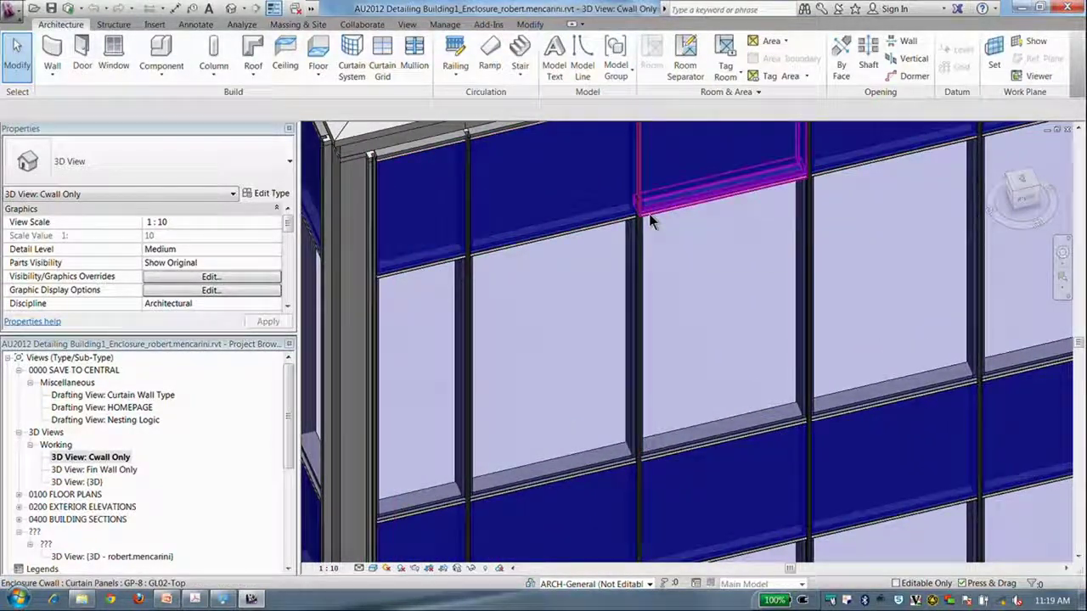
left_click(653, 281)
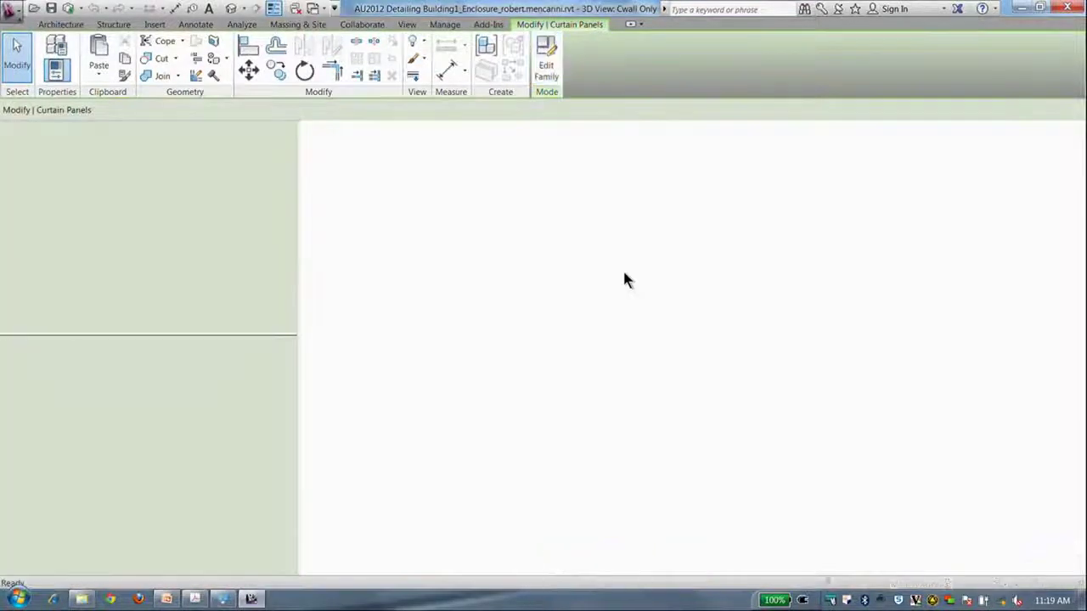
Step: Examine the GP-1 panel from both sides and review its family types and parameters without changing them
mouse_move(607, 287)
middle_mouse_down("shift")
mouse_move(701, 335)
mouse_move(769, 344)
middle_mouse_up("shift")
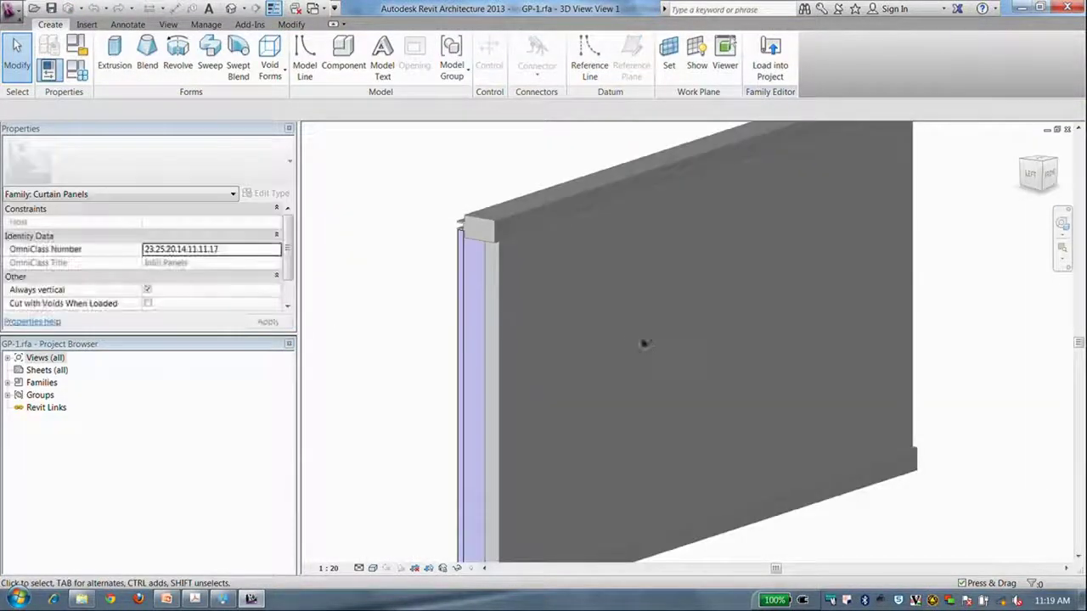
middle_click_drag(633, 346, 590, 337, "shift")
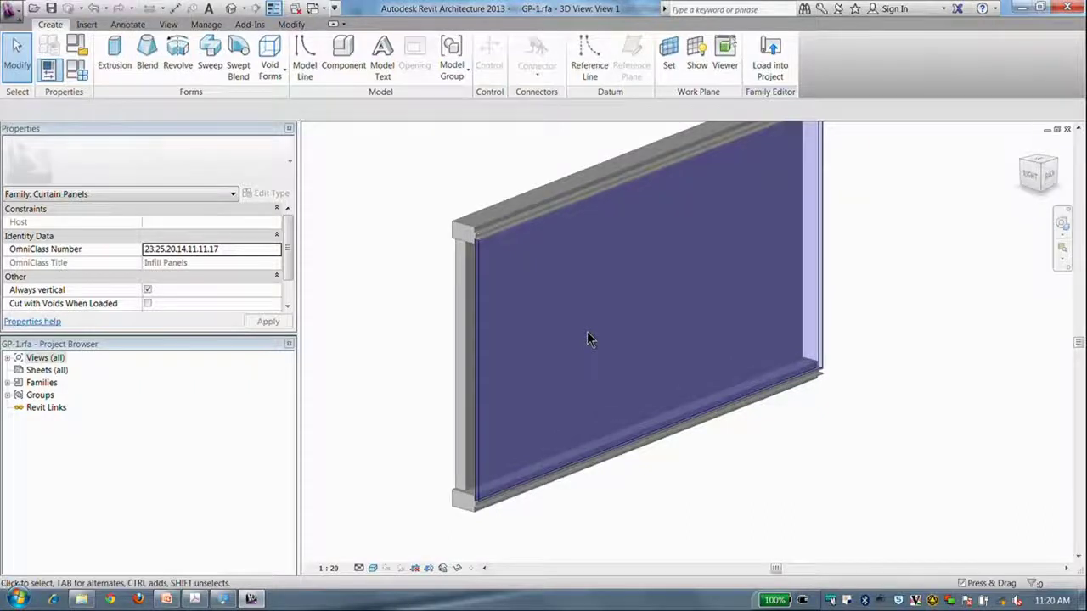
scroll(304, 393, "down", 2)
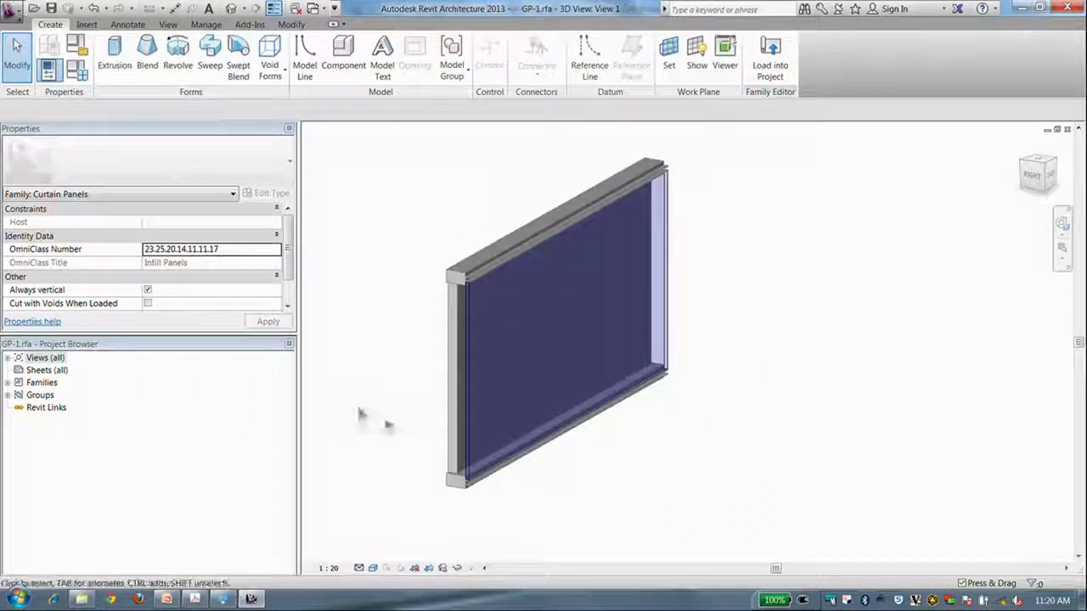
scroll(418, 416, "up", 3)
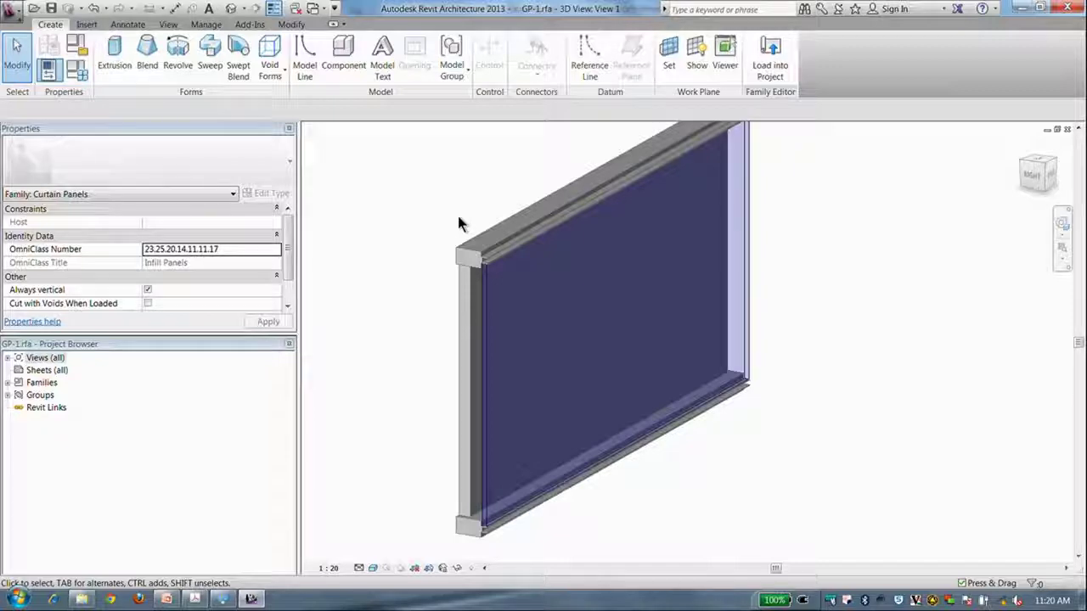
left_click(78, 71)
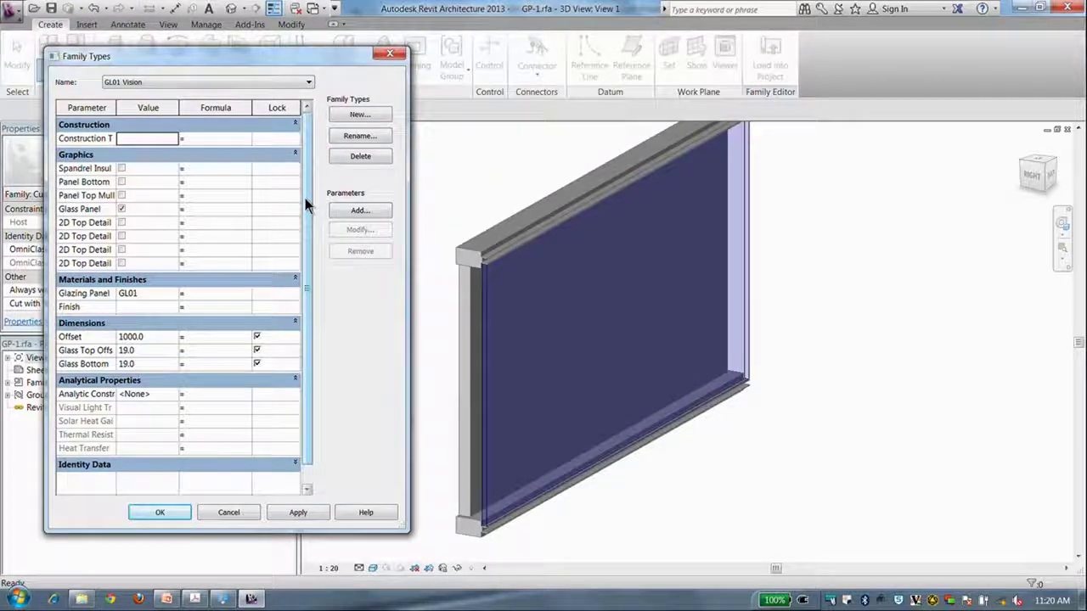
left_click(179, 85)
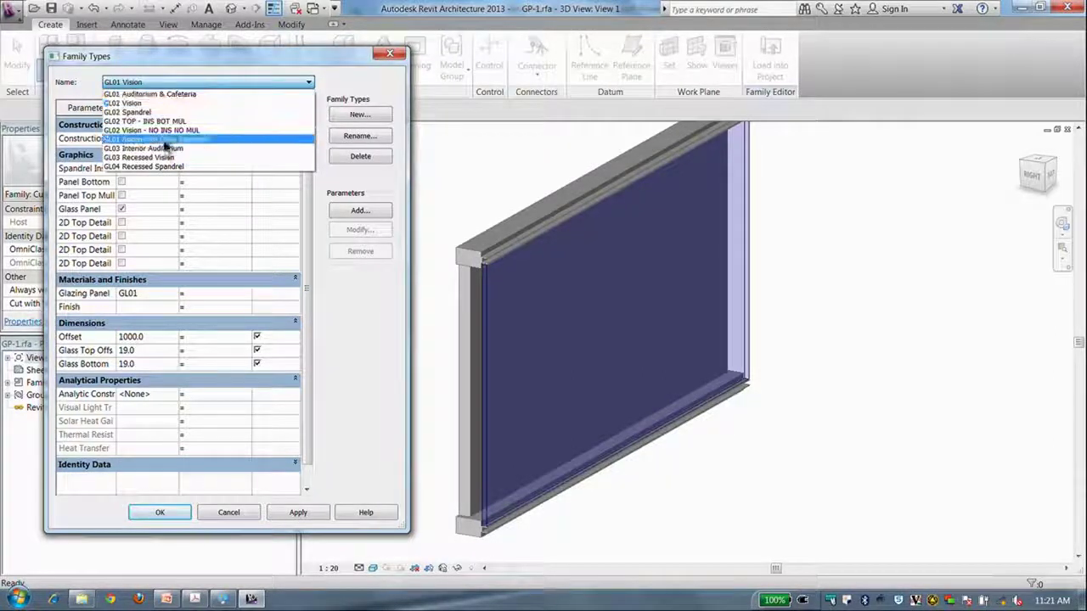
left_click(424, 203)
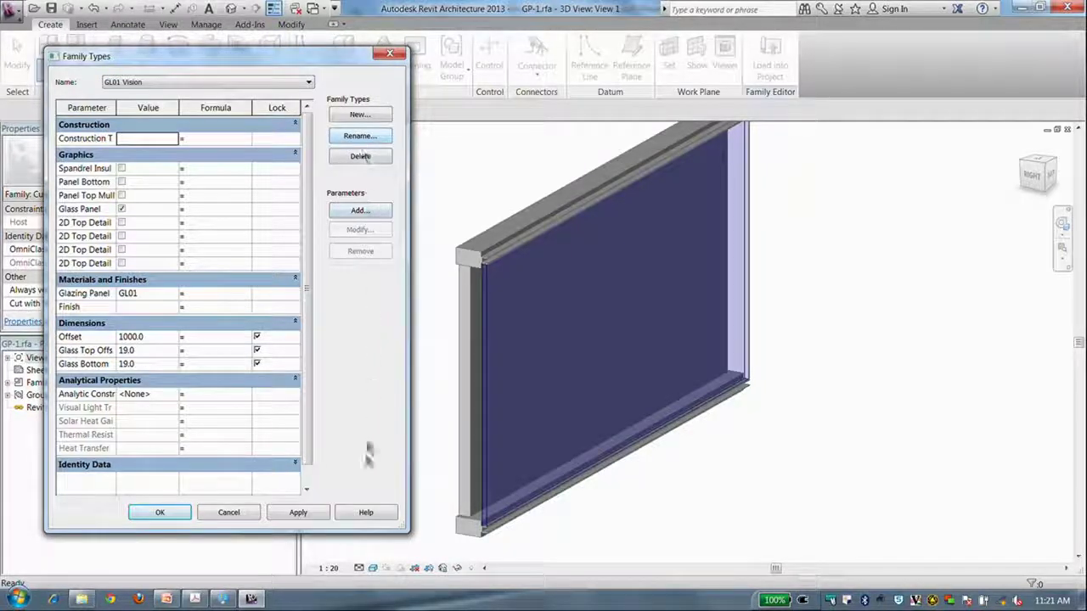
left_click(216, 519)
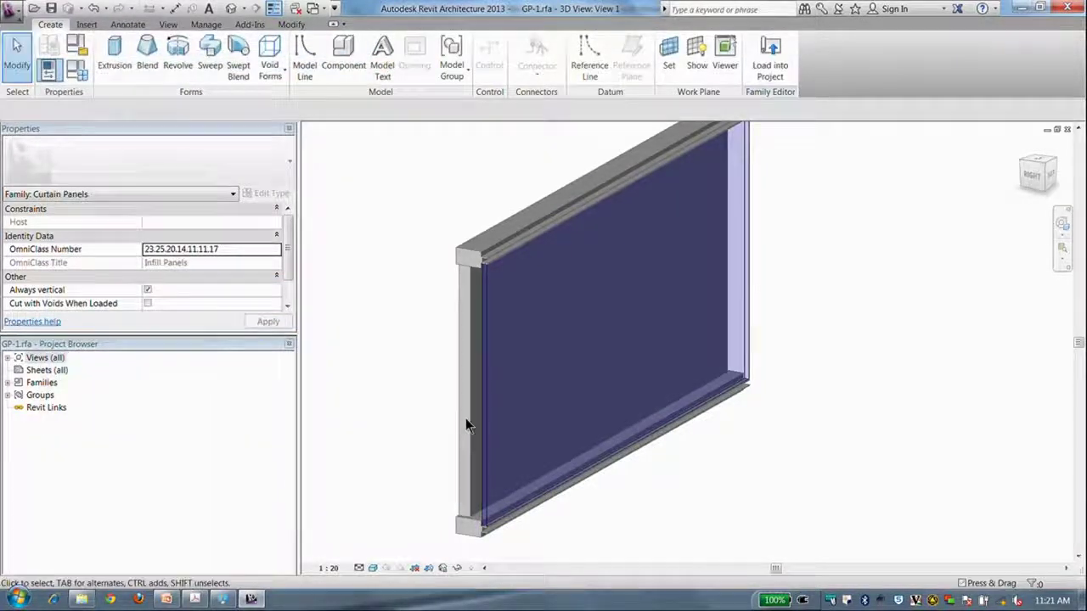
Step: Check which family parameter controls the visibility of the insulation panel extrusion behind the glass
left_click(466, 418)
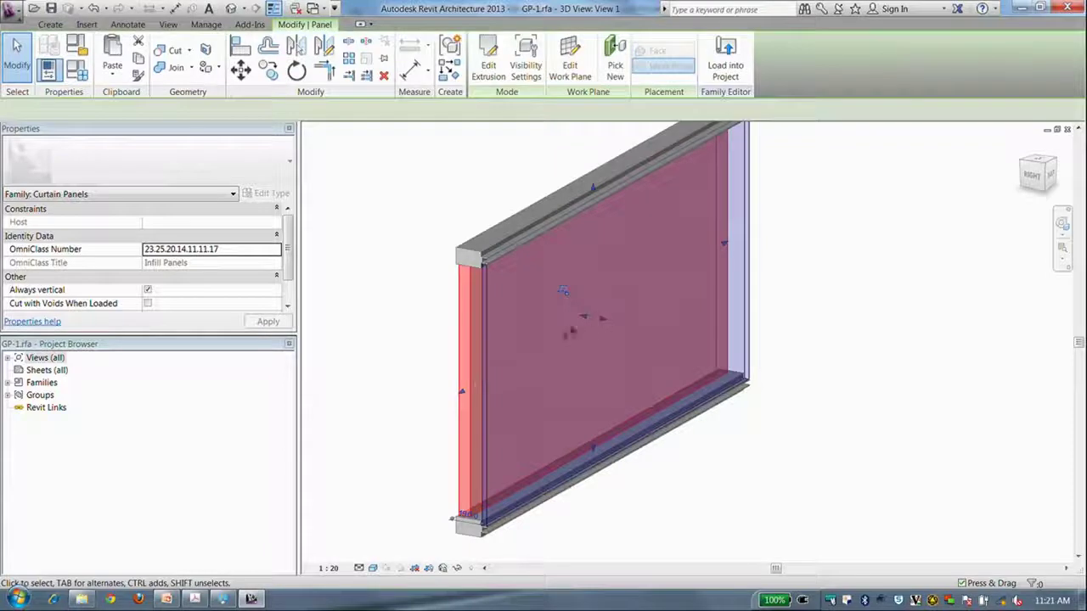
left_click(558, 338)
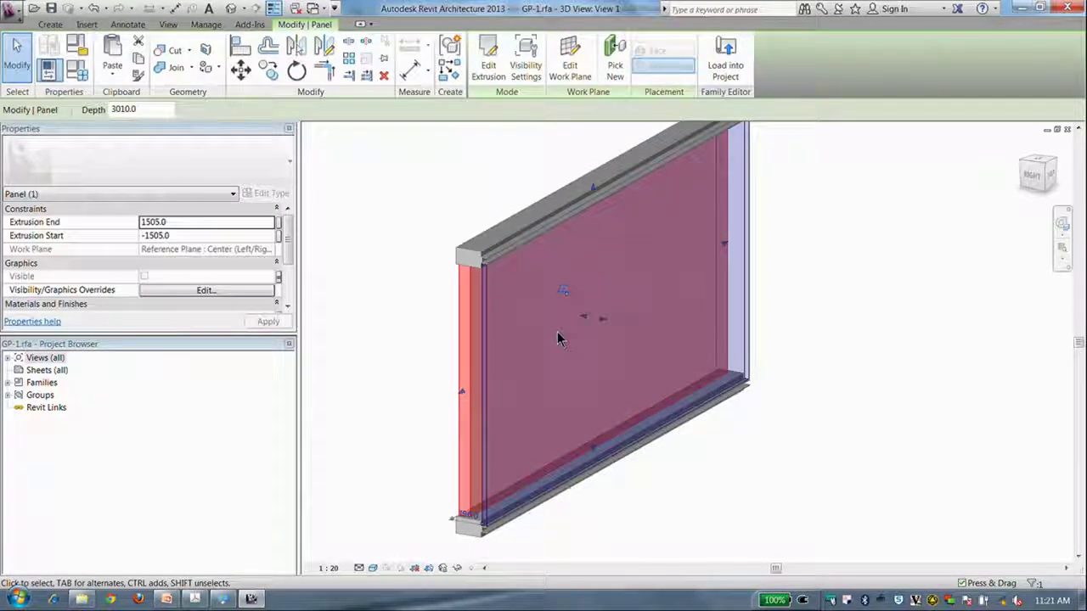
left_click(278, 278)
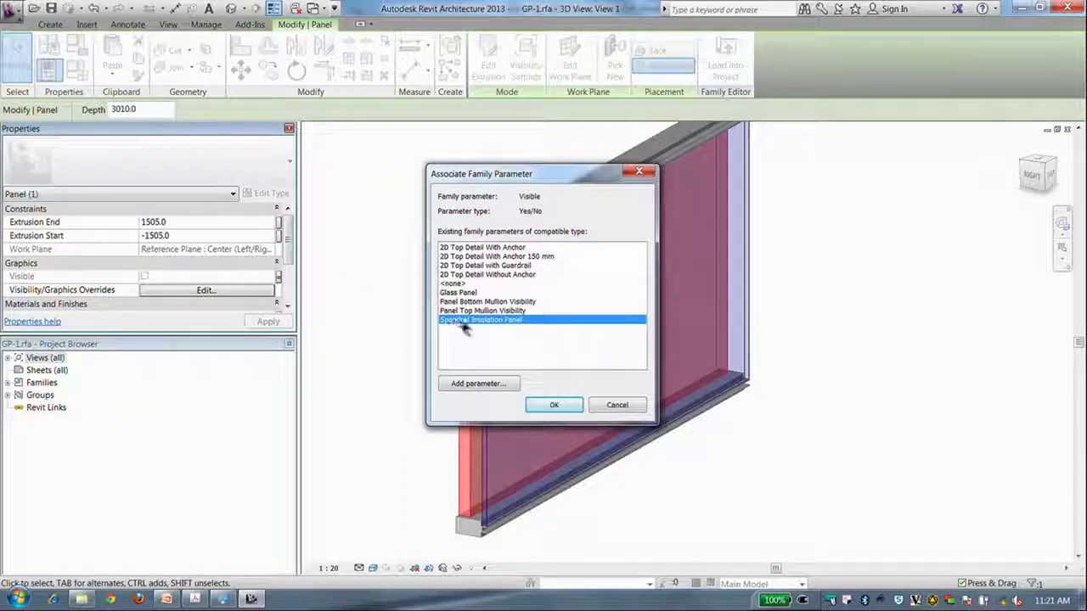
left_click(623, 406)
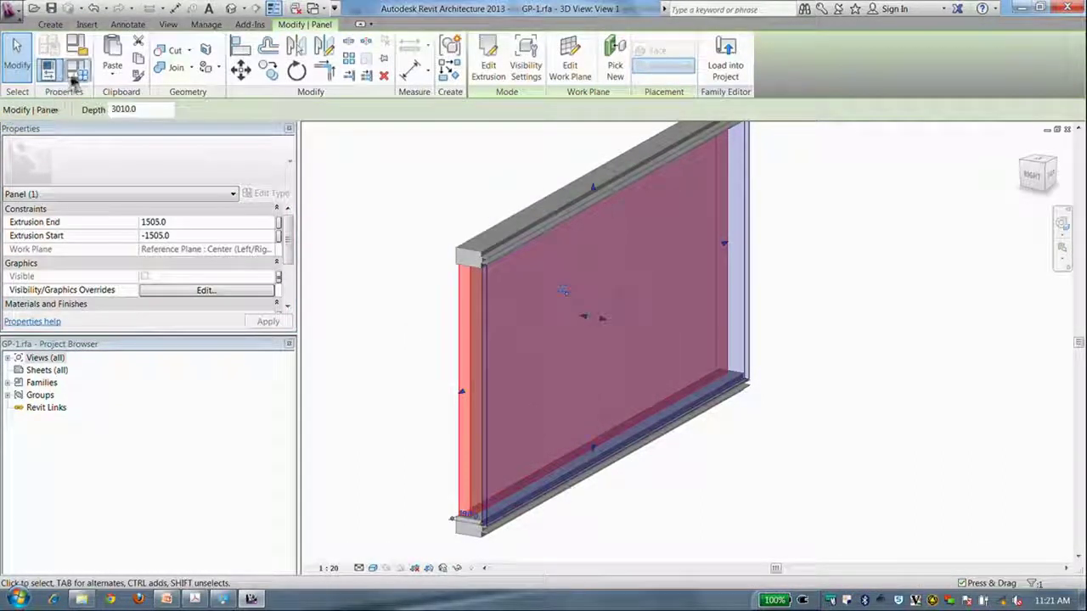
Step: Review the visibility parameters of the GL02 Spandrel type, including Spandrel Insulation Panel, and leave the family types without saving changes
left_click(77, 66)
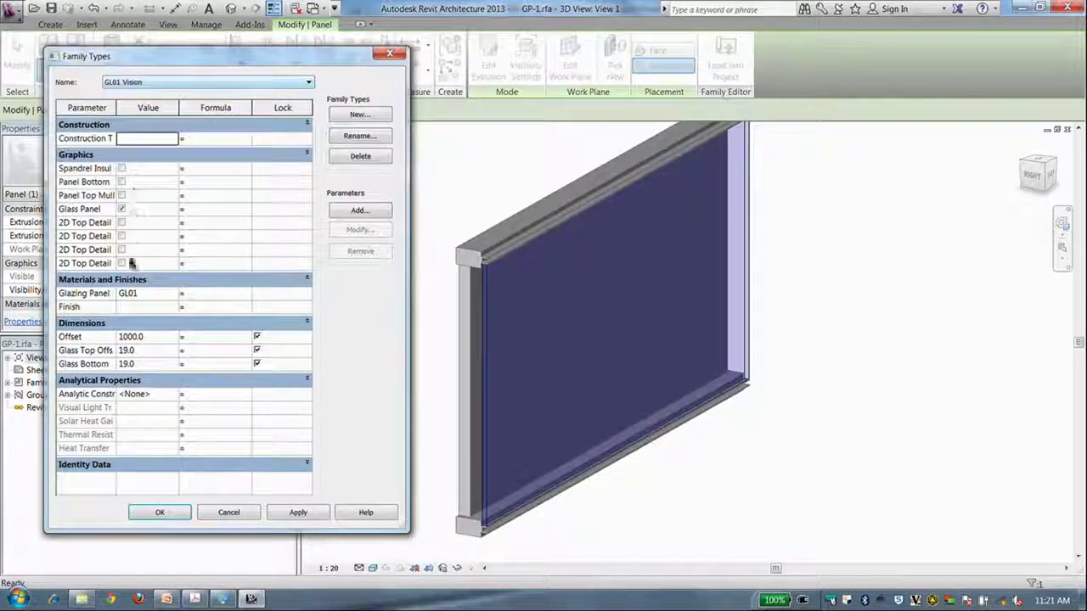
left_click(91, 168)
left_click(136, 82)
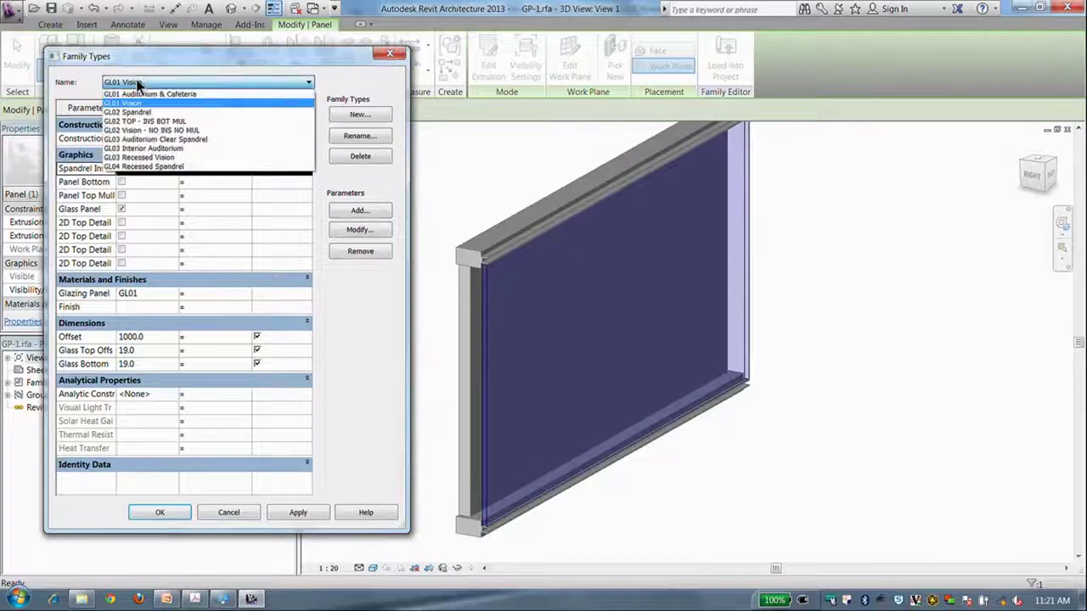
left_click(174, 119)
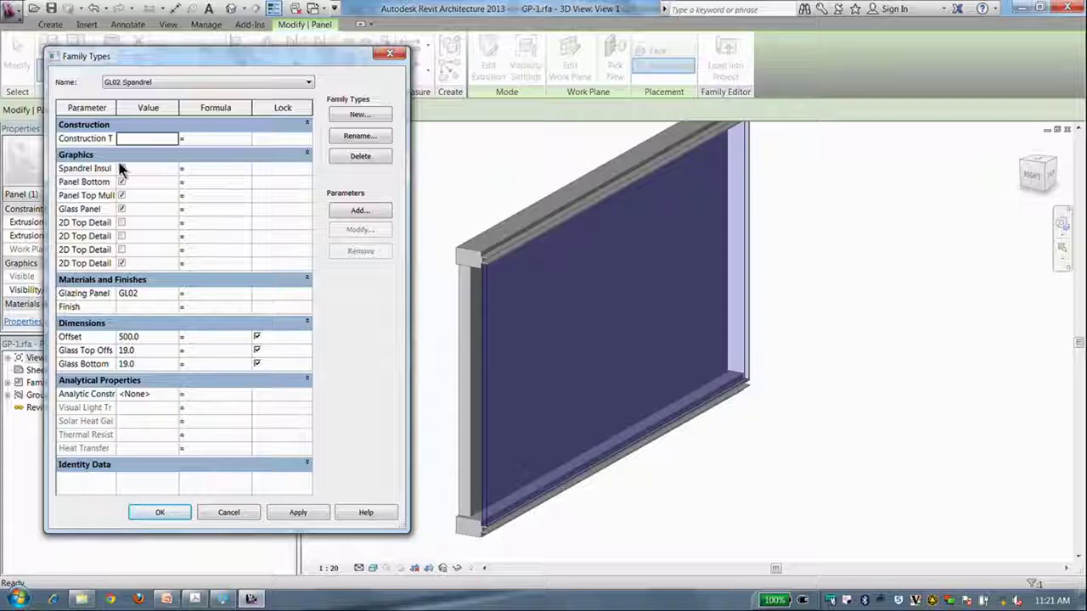
left_click(121, 169)
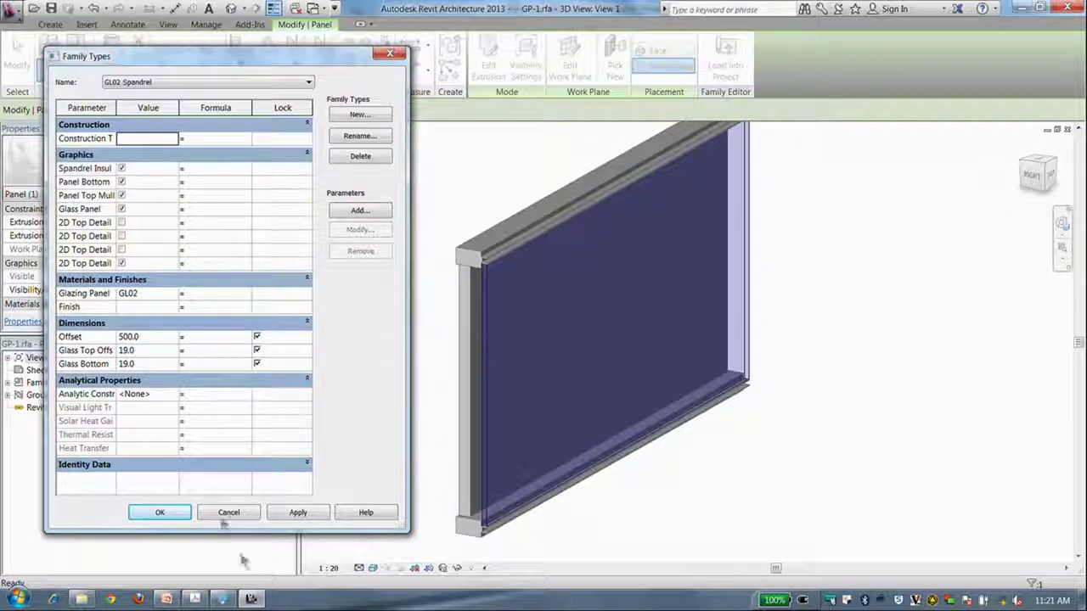
left_click(240, 515)
left_click(324, 392)
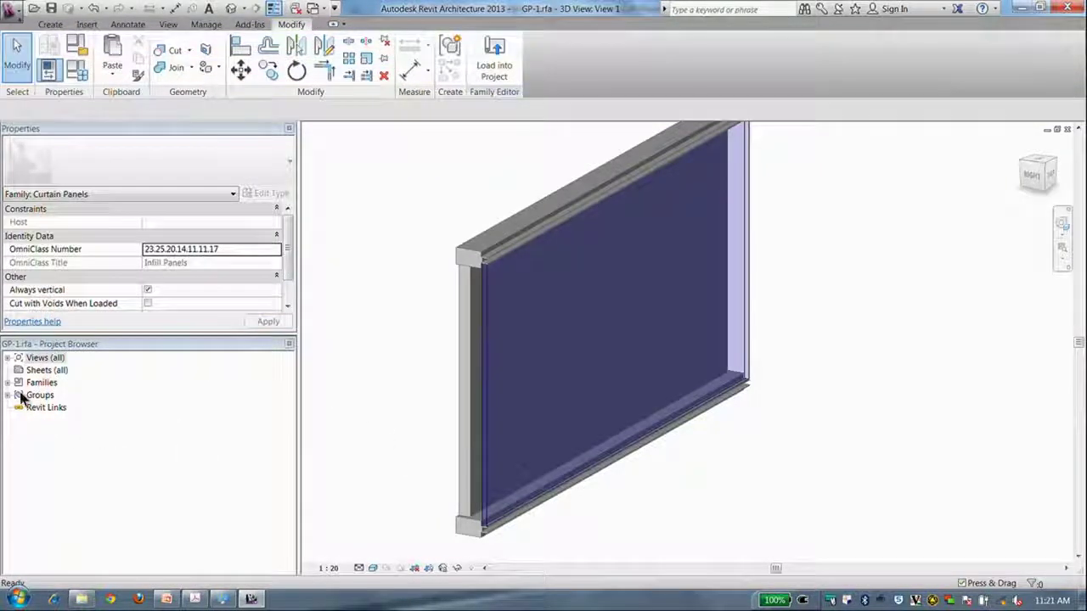
Step: Open the GP-1 family's Section 1 view and examine the horizontal mullion and anchor details at the panel's head
left_click(8, 359)
left_click(19, 420)
double_click(54, 432)
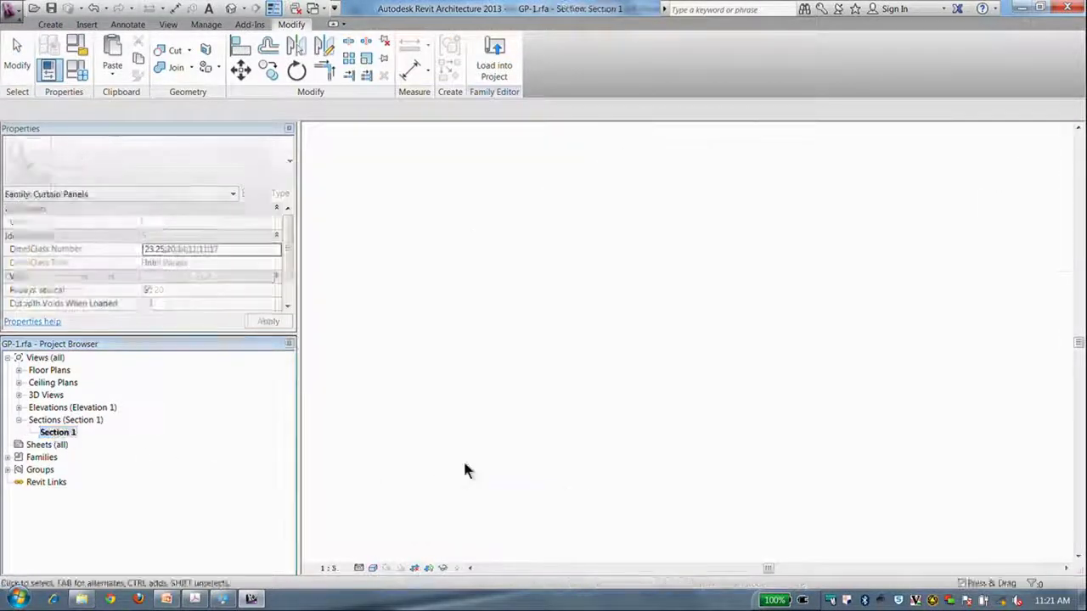
scroll(758, 327, "up", 3)
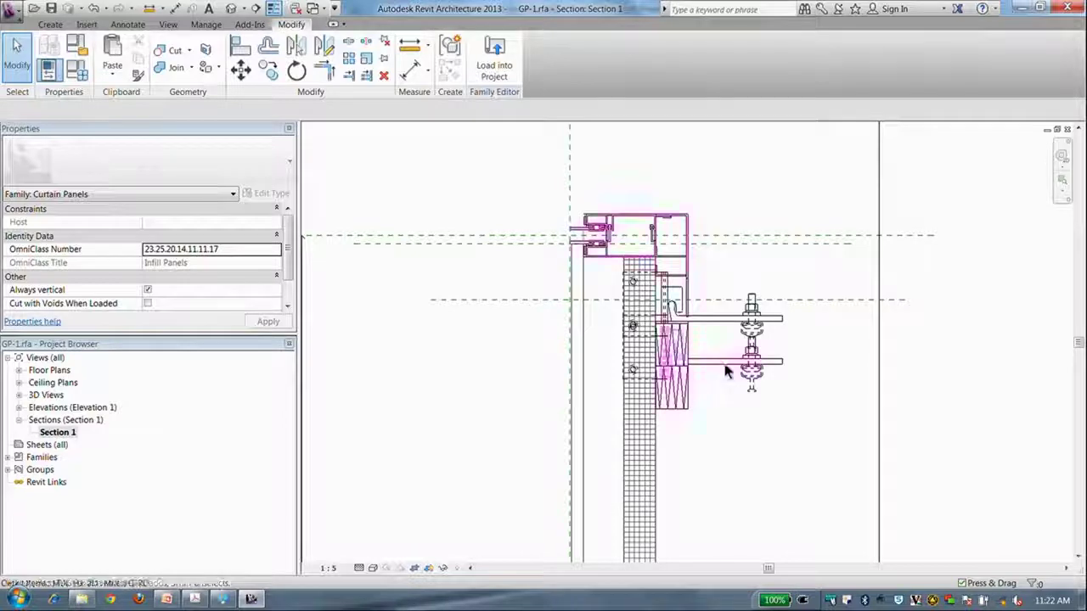
Step: Select the MUL-H1-2D detail item in the section and open its family to examine the mullion, anchor and bolt linework
left_click(733, 399)
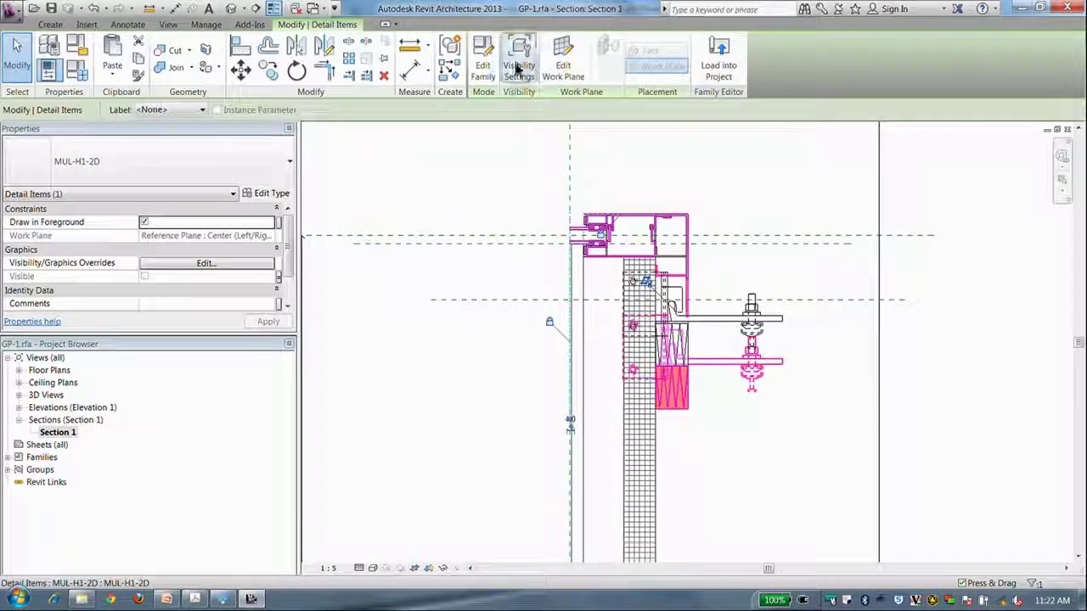
left_click(485, 66)
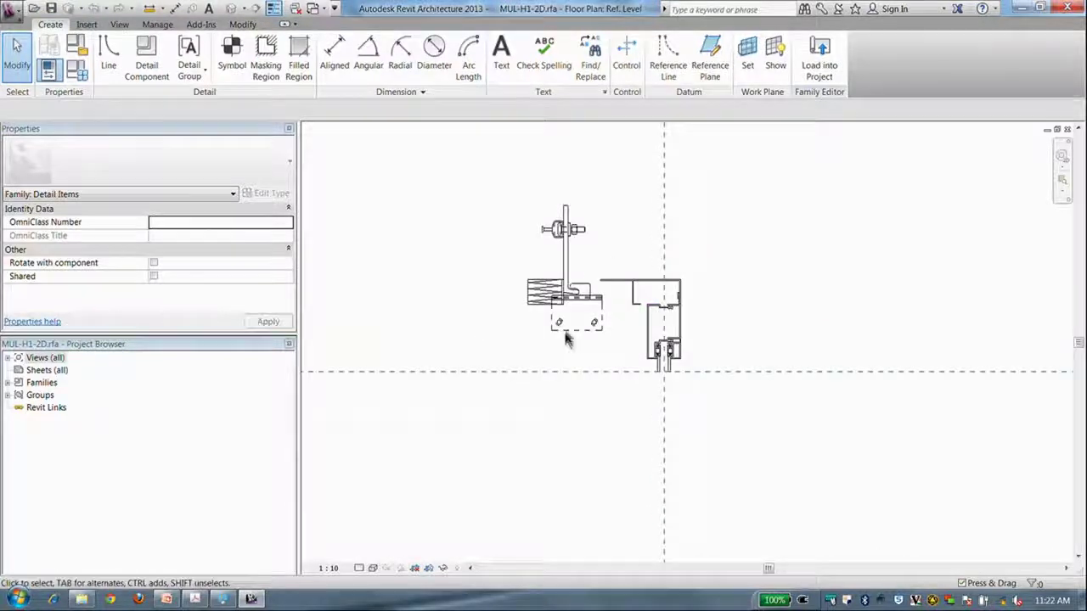
middle_click_drag(561, 336, 556, 374)
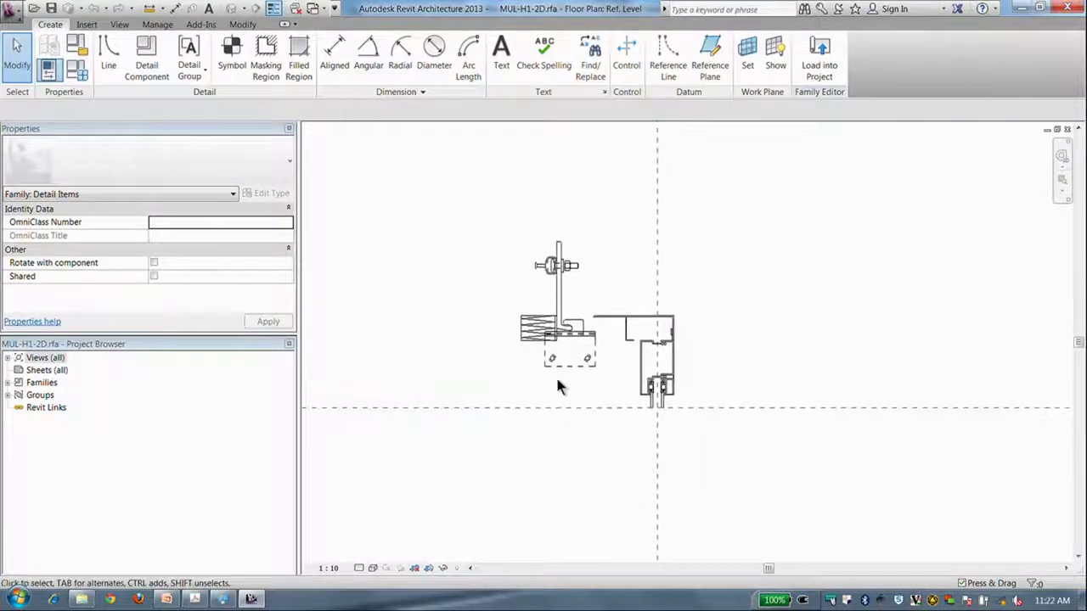
scroll(558, 387, "up", 2)
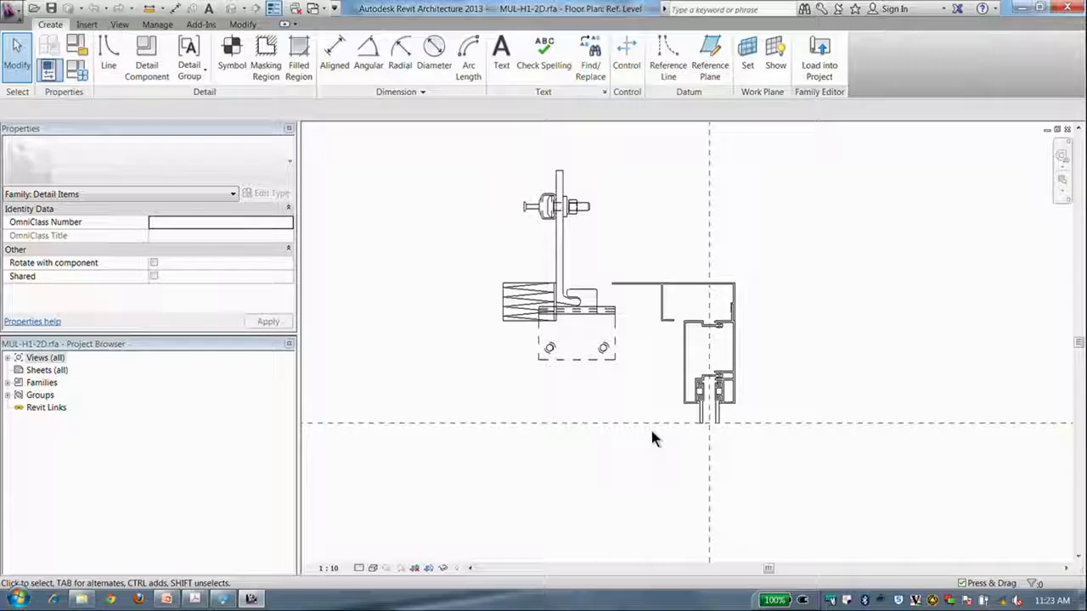
Step: Close the MUL-H1-2D and GP-1 families without saving changes and return to the building Enclosure project
left_click(1067, 129)
left_click(591, 307)
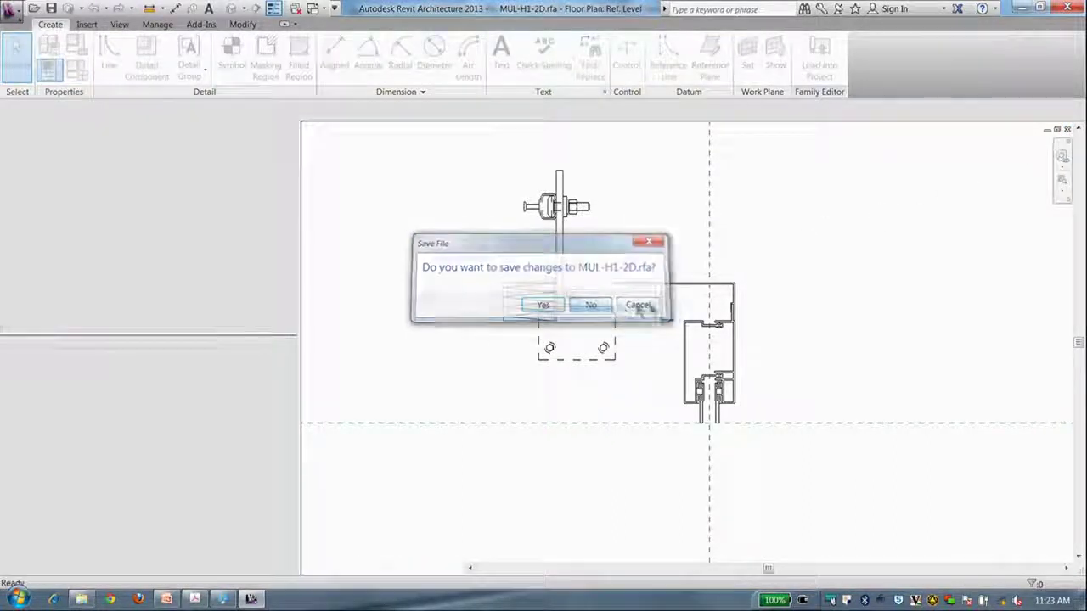
scroll(735, 420, "down", 4)
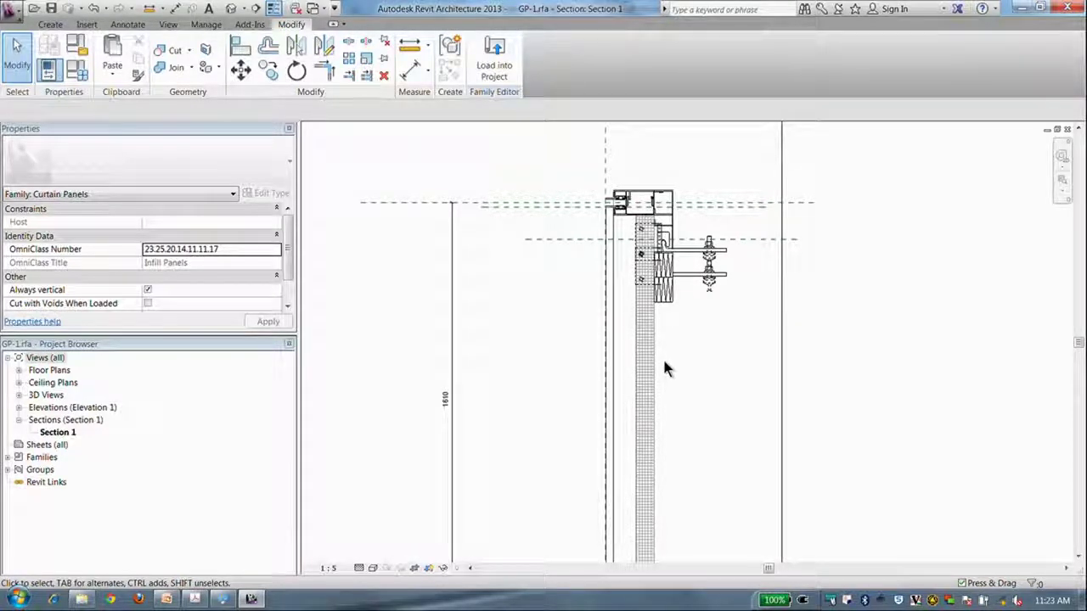
scroll(664, 368, "down", 2)
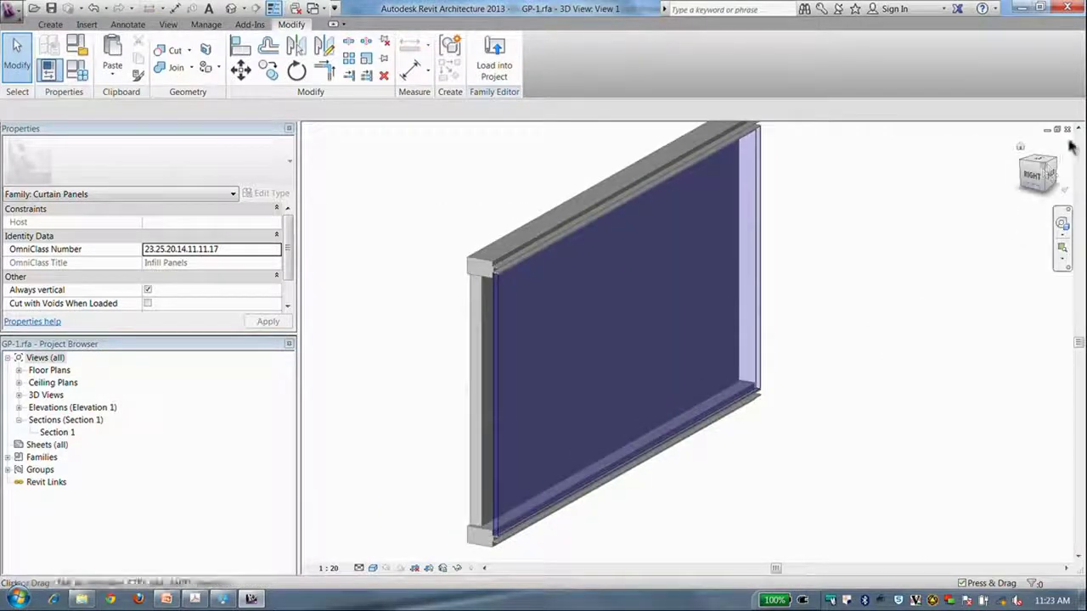
left_click(1067, 129)
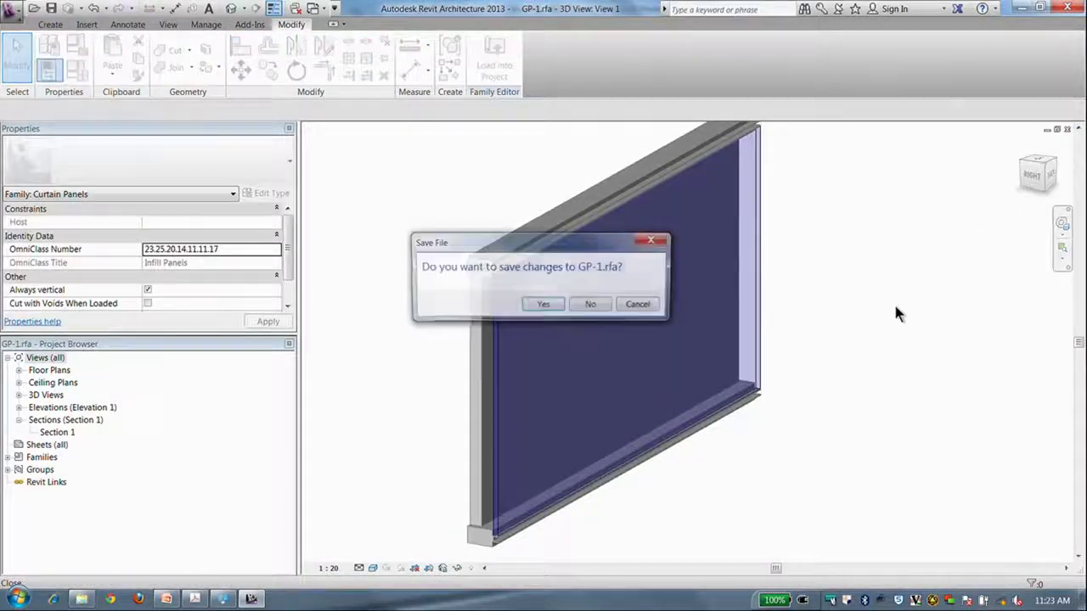
left_click(588, 306)
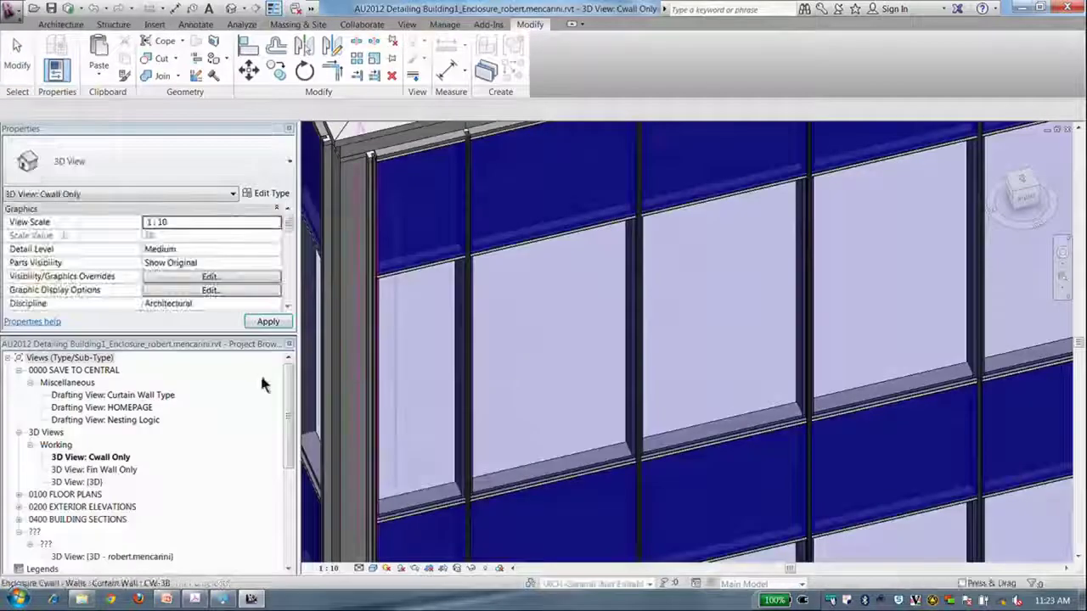
Step: Open the Curtain Wall Type drafting view and read its Curtain Wall Types and Fin Types tables
double_click(132, 396)
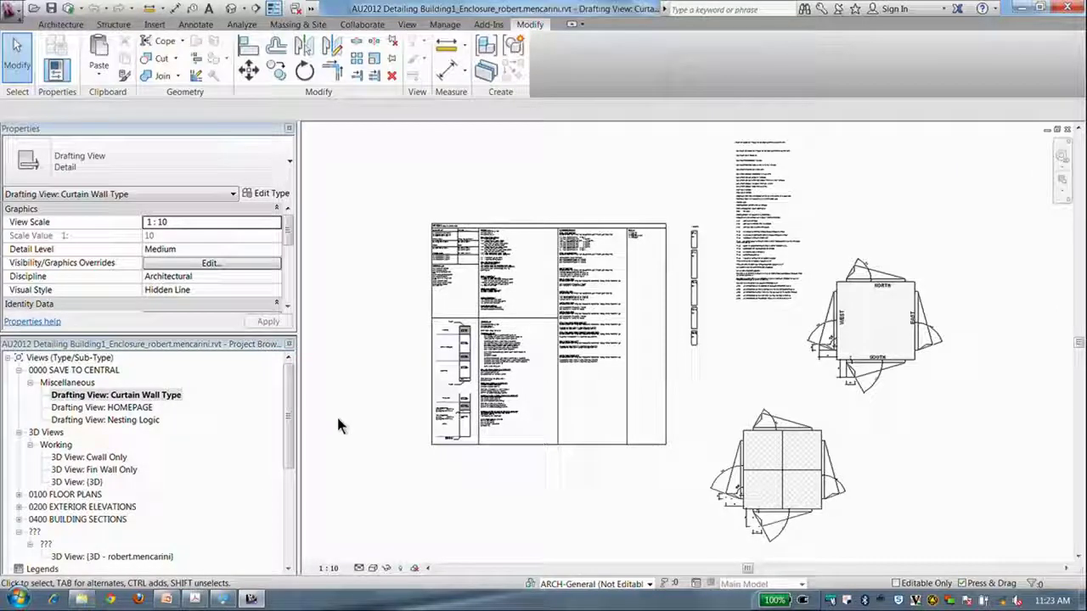
scroll(388, 274, "up", 2)
scroll(388, 281, "up", 4)
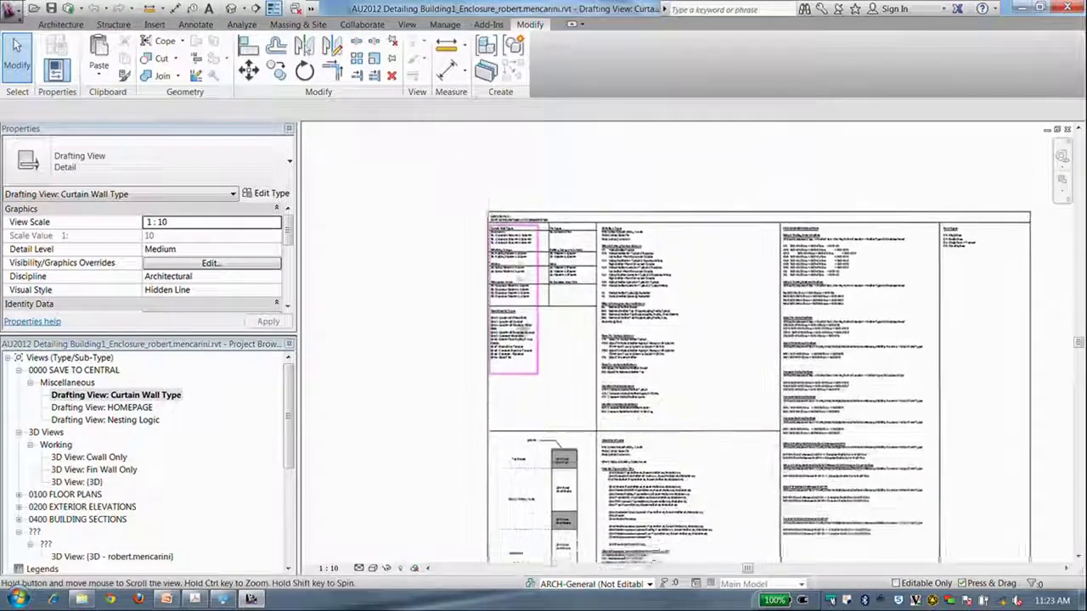
scroll(516, 246, "up", 3)
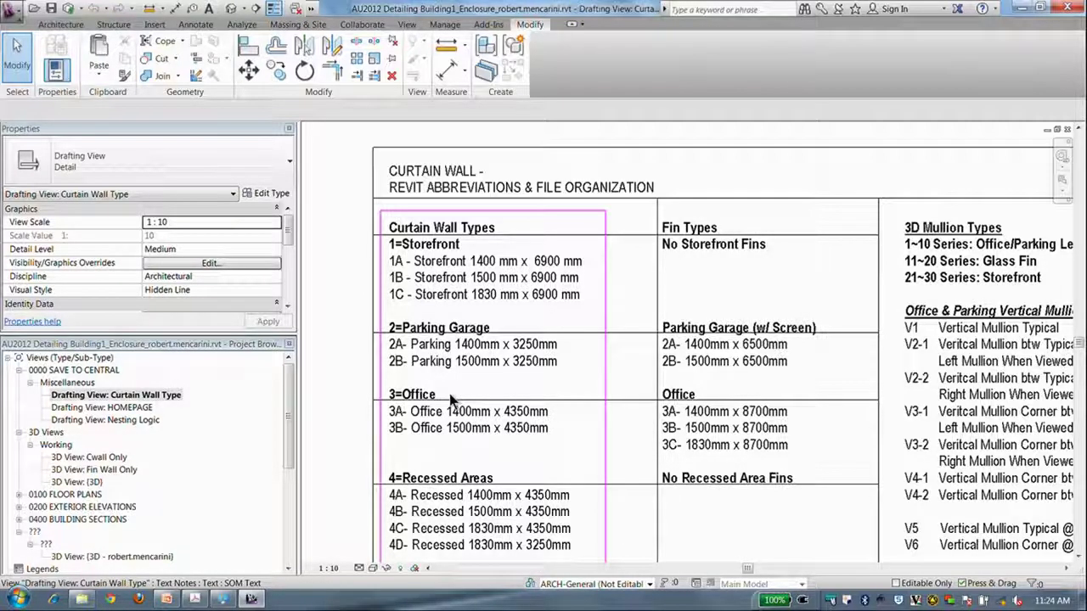
Step: Read the 3D Mullion Types list and the File Organization & Path notes for the office and parking vertical mullions
scroll(452, 401, "down", 3)
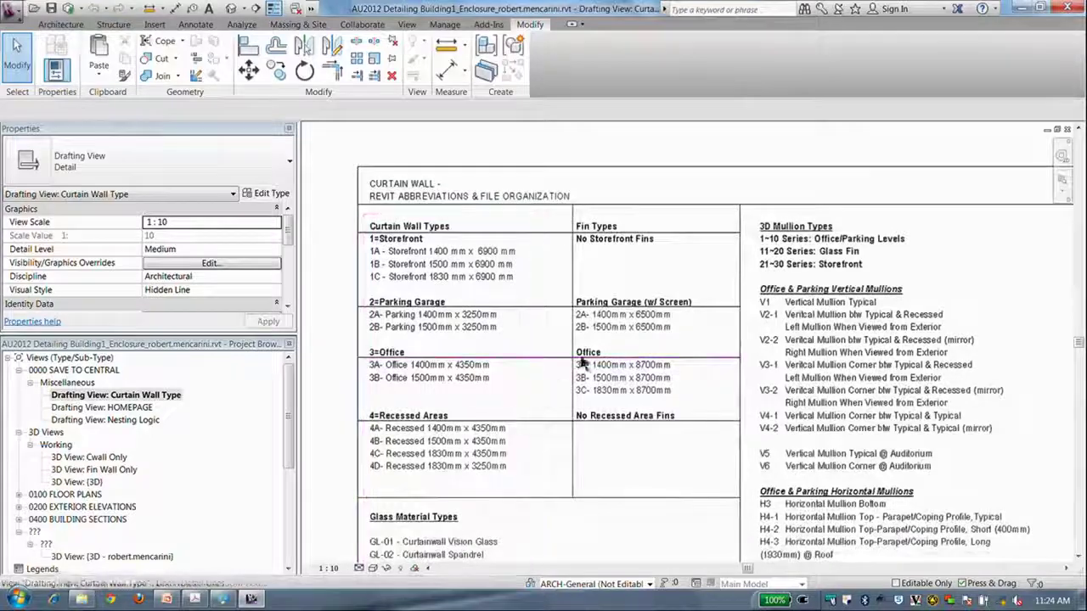
scroll(747, 382, "up", 3)
middle_click_drag(750, 384, 692, 360)
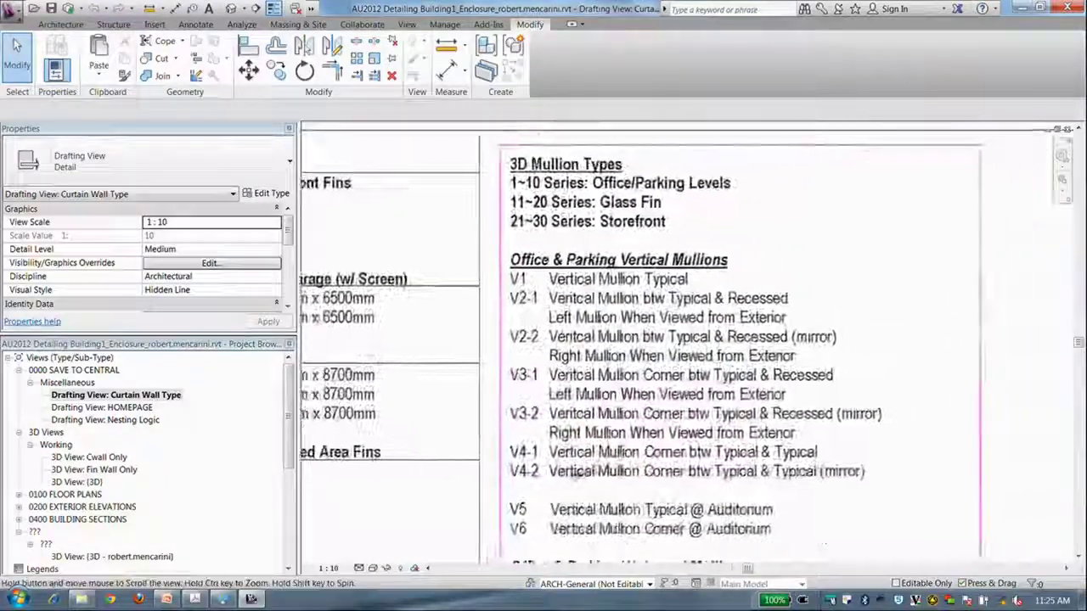
scroll(860, 412, "down", 3)
scroll(862, 412, "down", 1)
middle_click_drag(862, 412, 650, 426)
scroll(843, 399, "up", 4)
middle_click_drag(814, 381, 754, 298)
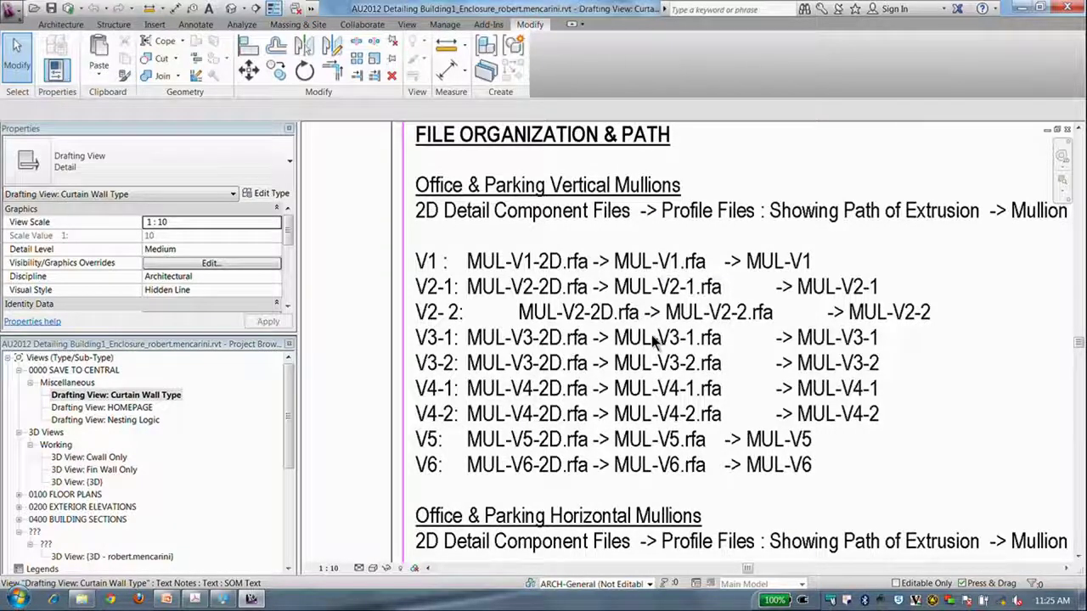
Step: Review the panel layout diagram and the Glass Panel Types list with the visibility types within GP-1
scroll(654, 340, "down", 8)
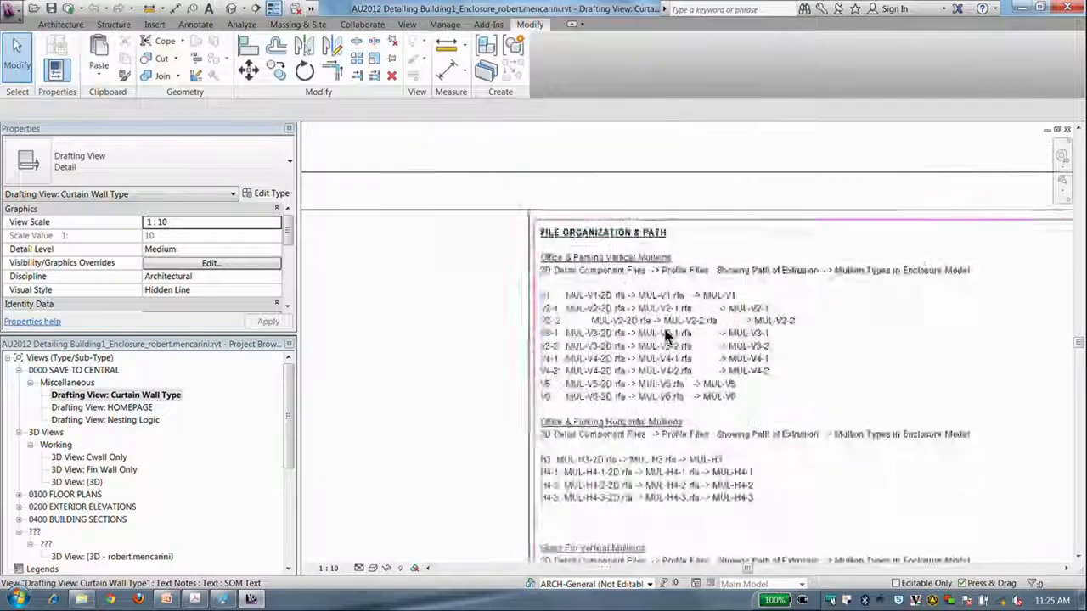
scroll(653, 365, "down", 5)
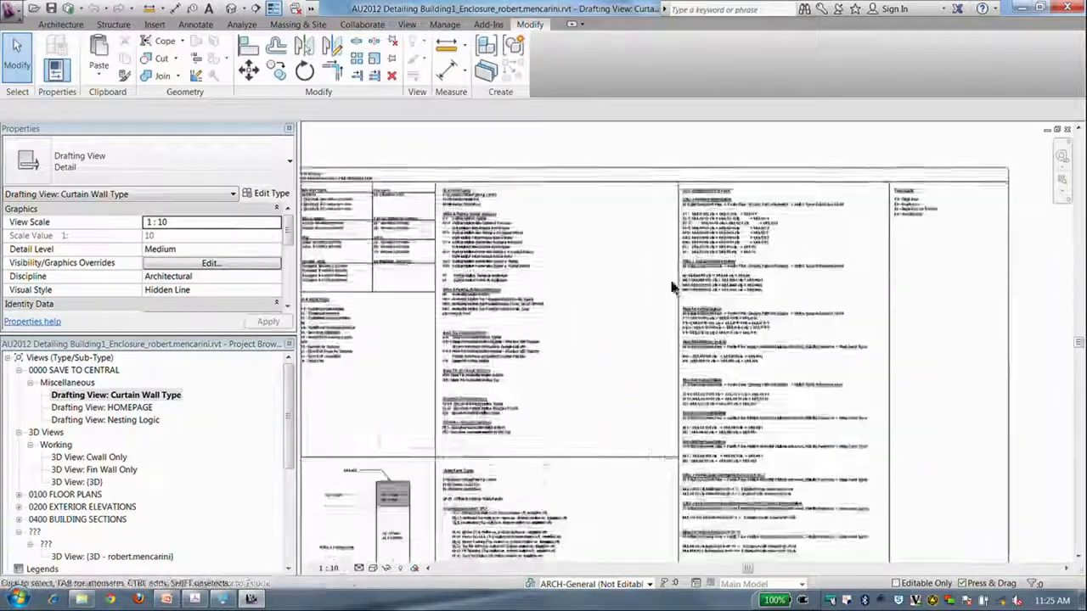
scroll(683, 284, "up", 7)
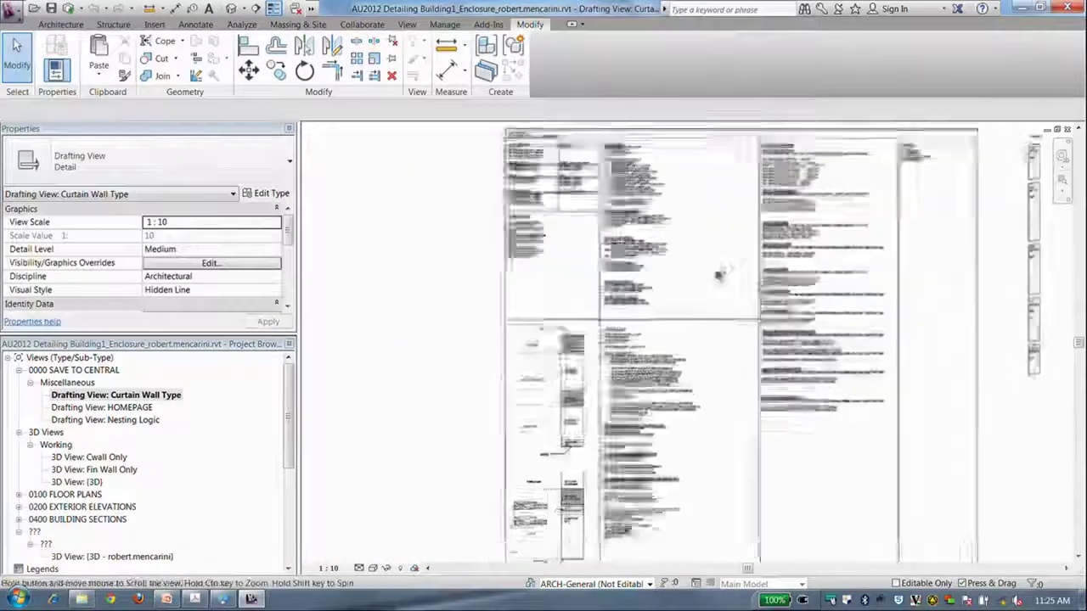
scroll(562, 289, "up", 4)
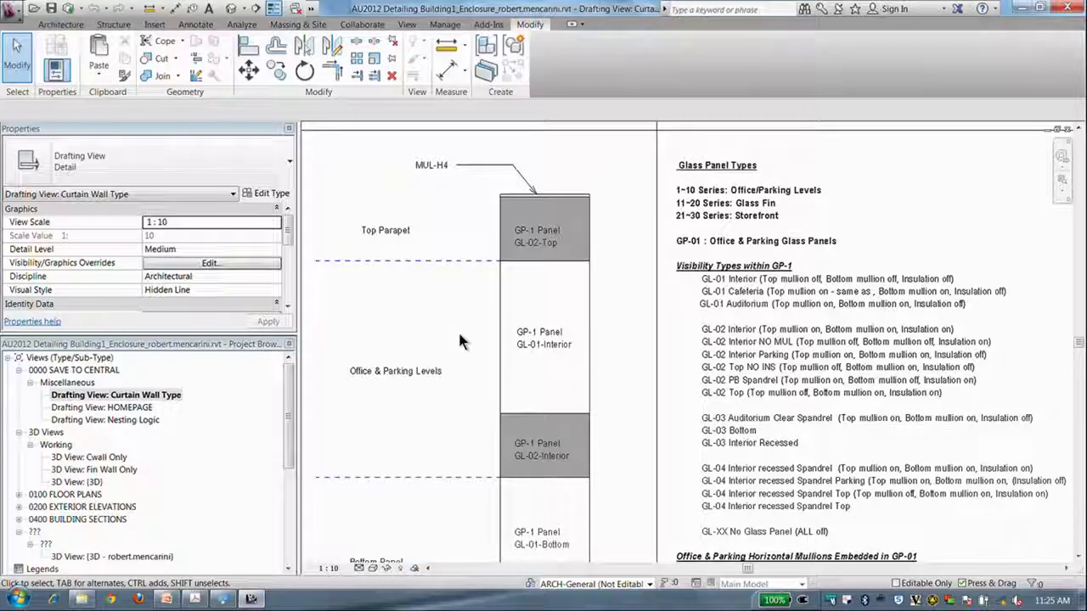
scroll(459, 341, "down", 5)
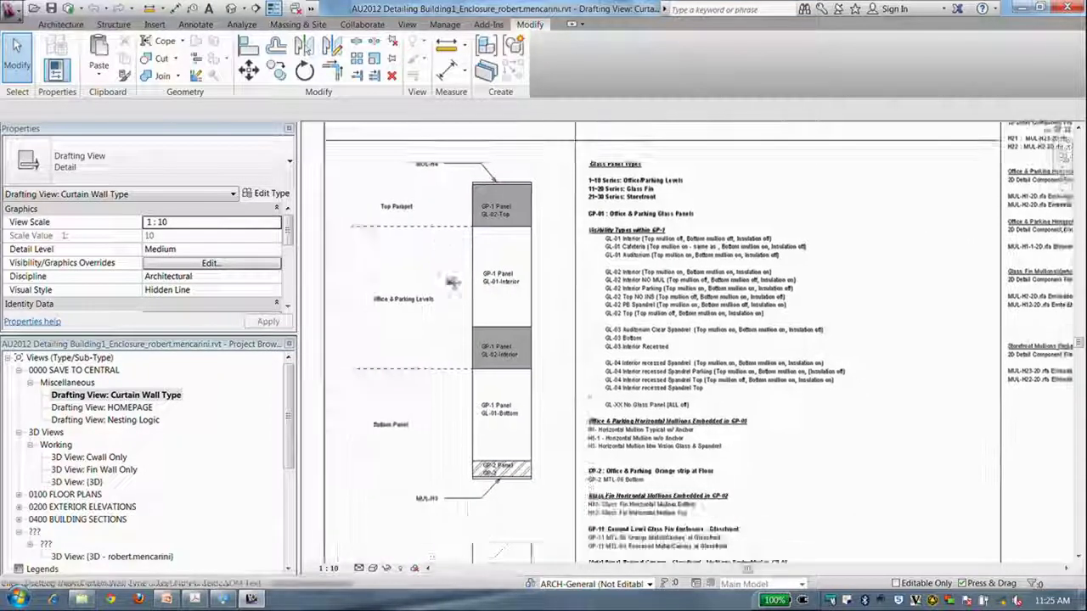
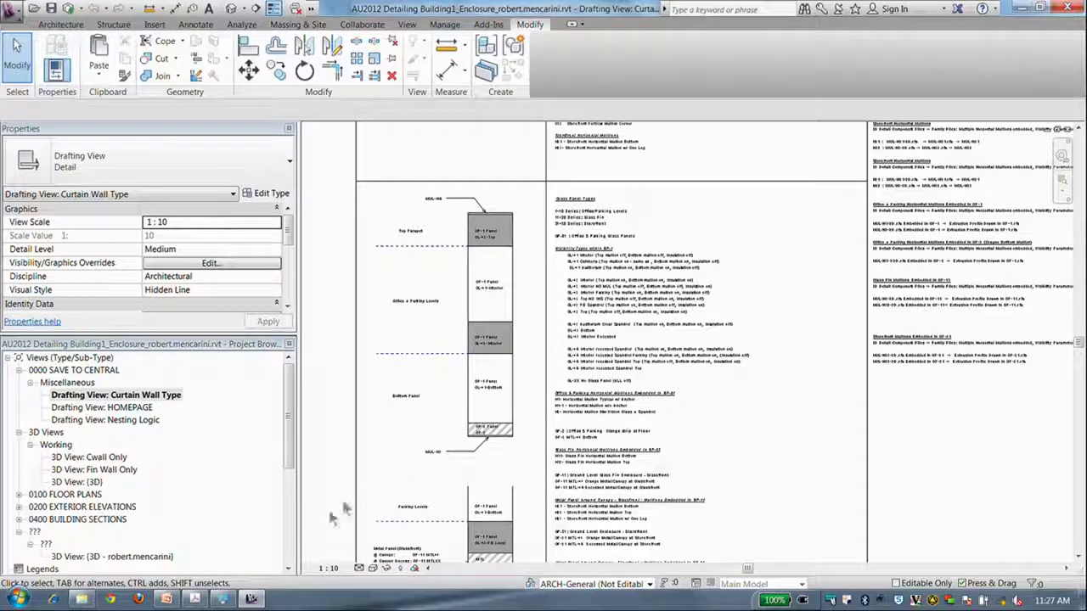
Step: Switch to the Revit detailing presentation in PowerPoint
left_click(167, 599)
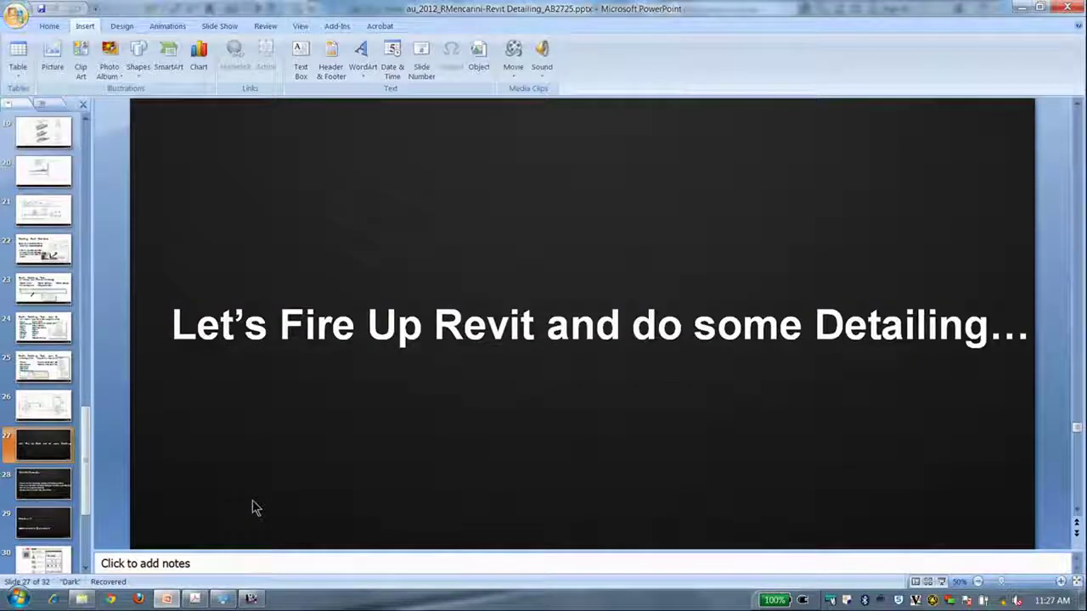